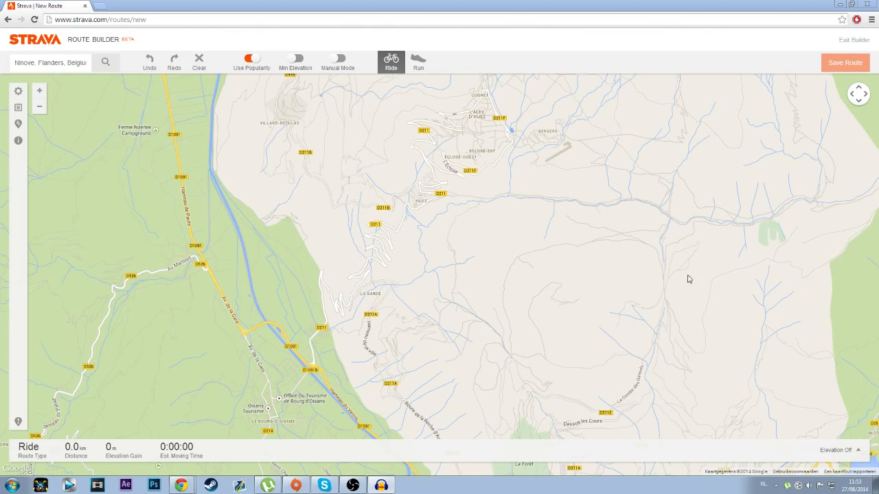
# Step: Try to place the route's start point on the D1091 just south of its junction with the D526
pyautogui.moveTo(421, 325); pyautogui.dragTo(397, 365)
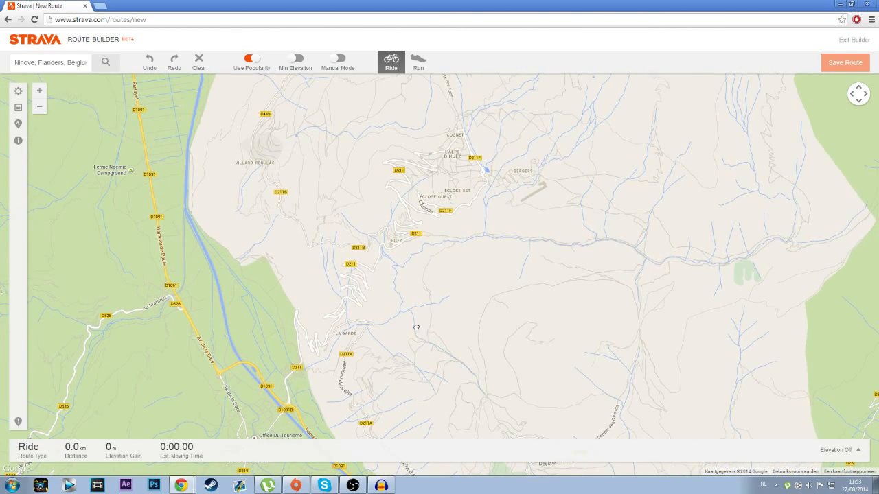
pyautogui.scroll(-3, 388, 345)
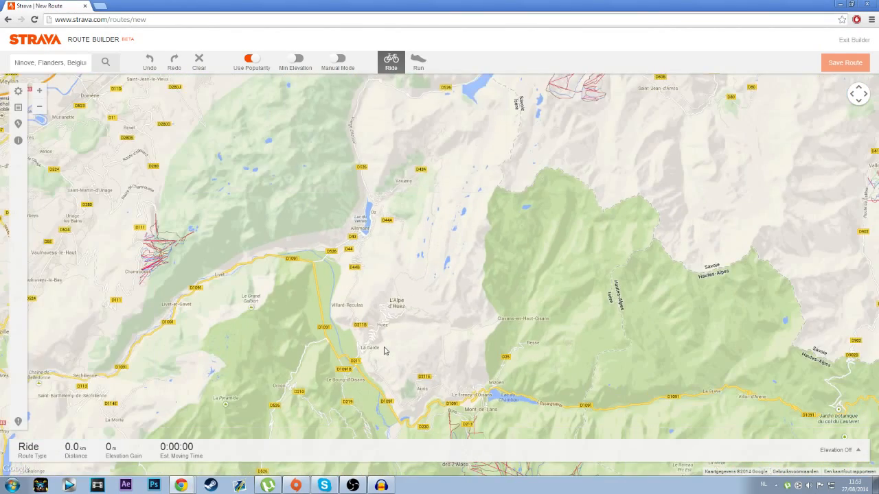
pyautogui.scroll(2, 376, 351)
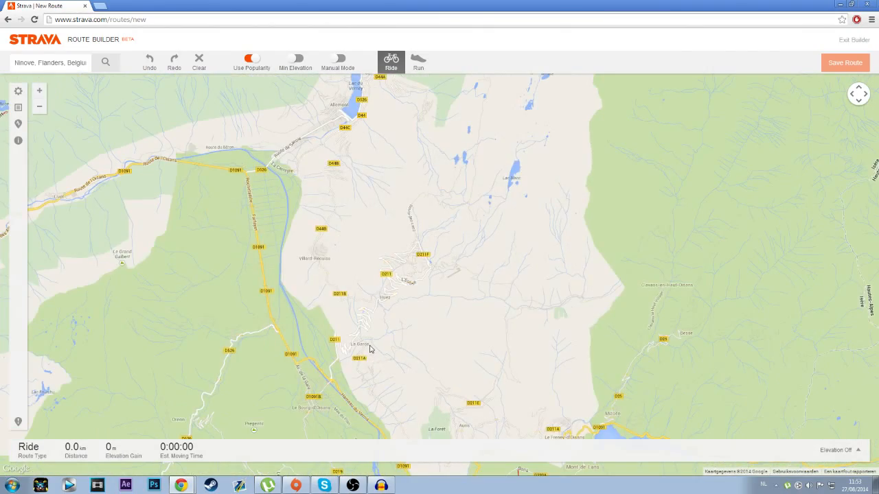
pyautogui.moveTo(308, 230); pyautogui.dragTo(392, 275)
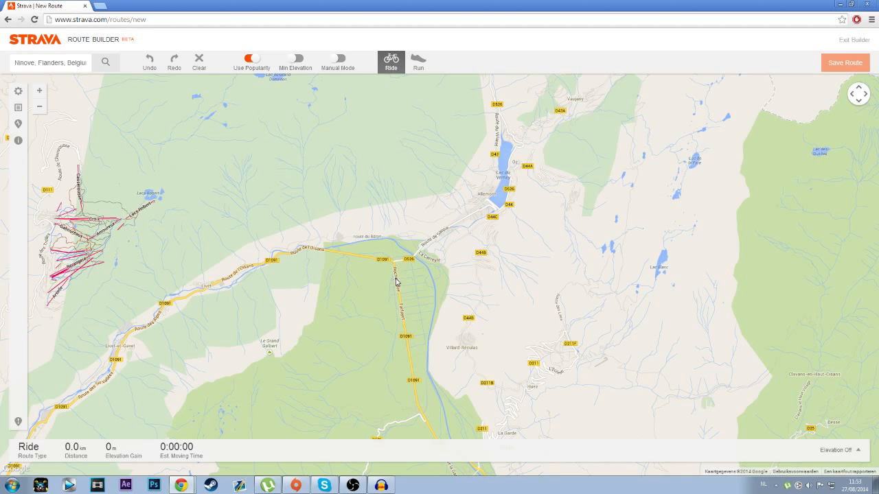
pyautogui.click(395, 279)
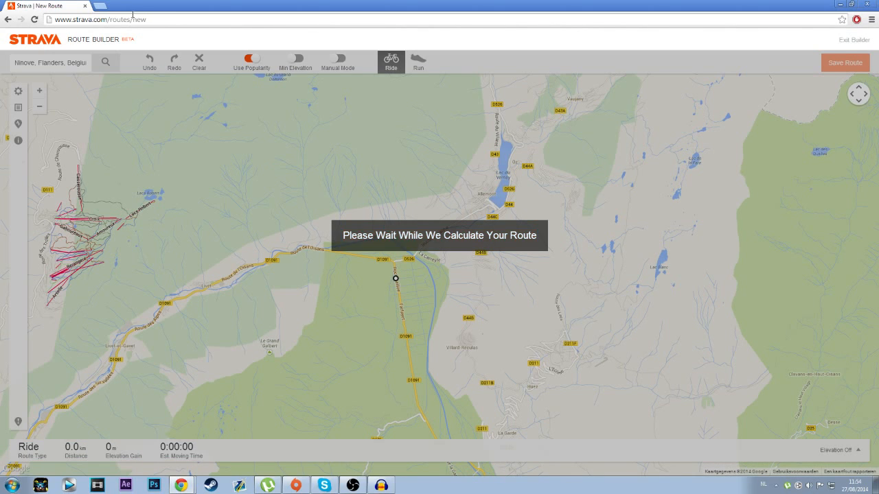
# Step: Open strava.com in a new browser tab and go to the My Routes page
pyautogui.click(100, 6)
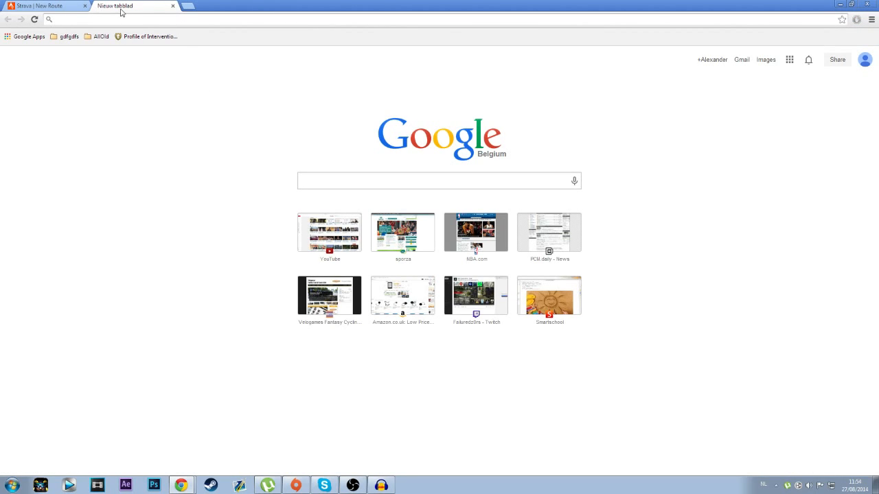
pyautogui.write('strava')
pyautogui.press('Return')
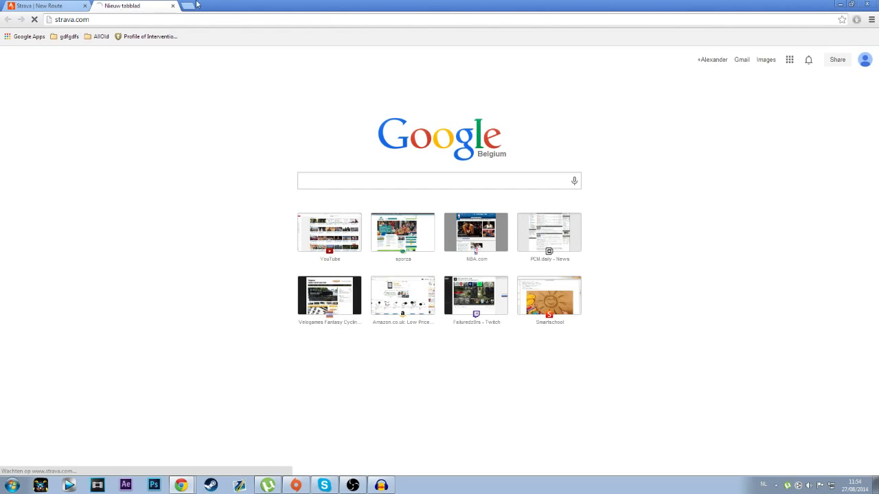
pyautogui.moveTo(314, 43)
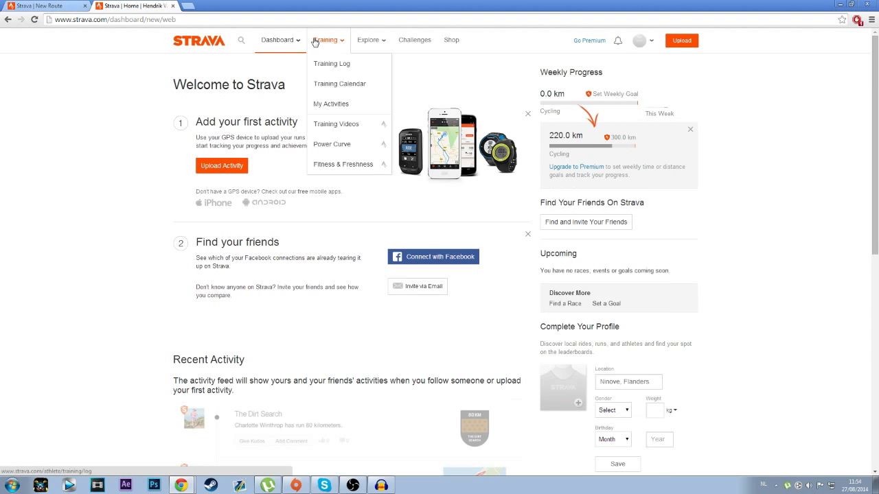
pyautogui.moveTo(278, 40)
pyautogui.click(288, 104)
# Step: Close the old route builder tab and create a new route from My Routes
pyautogui.click(74, 13)
pyautogui.click(85, 6)
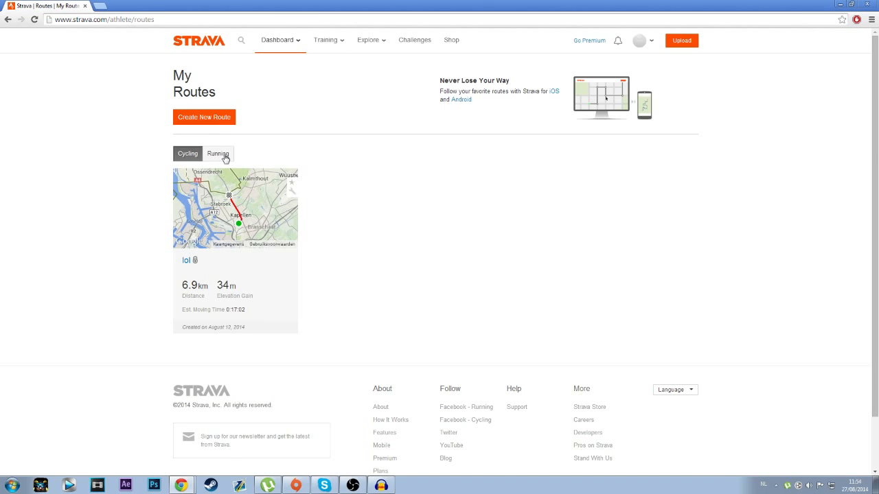
pyautogui.click(195, 117)
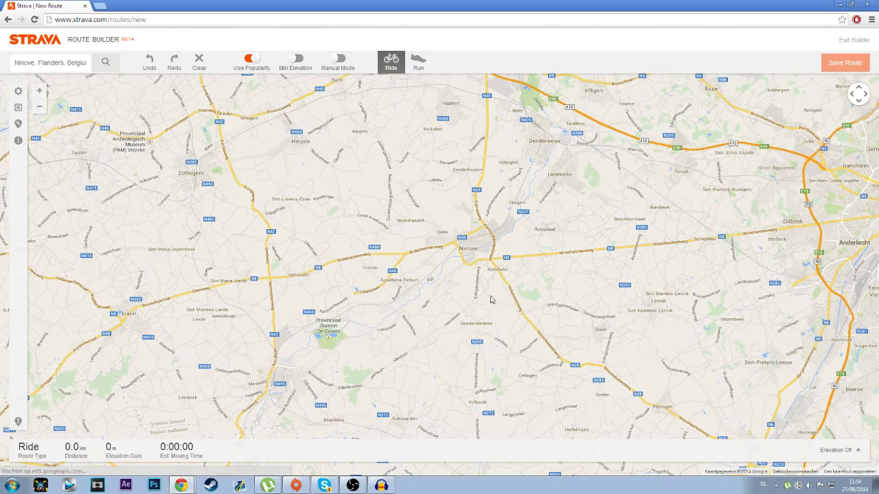
# Step: Navigate the map from Ninove in Belgium to the area around Le Bourg-d'Oisans and L'Alpe d'Huez in the French Alps
pyautogui.moveTo(471, 266); pyautogui.dragTo(376, 301)
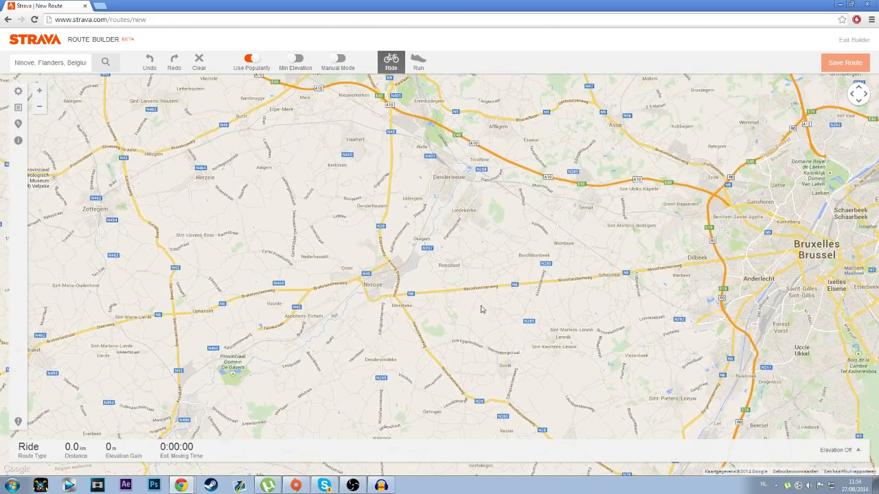
pyautogui.moveTo(481, 309); pyautogui.dragTo(344, 323)
pyautogui.moveTo(562, 308); pyautogui.dragTo(231, 300)
pyautogui.scroll(-2, 535, 308)
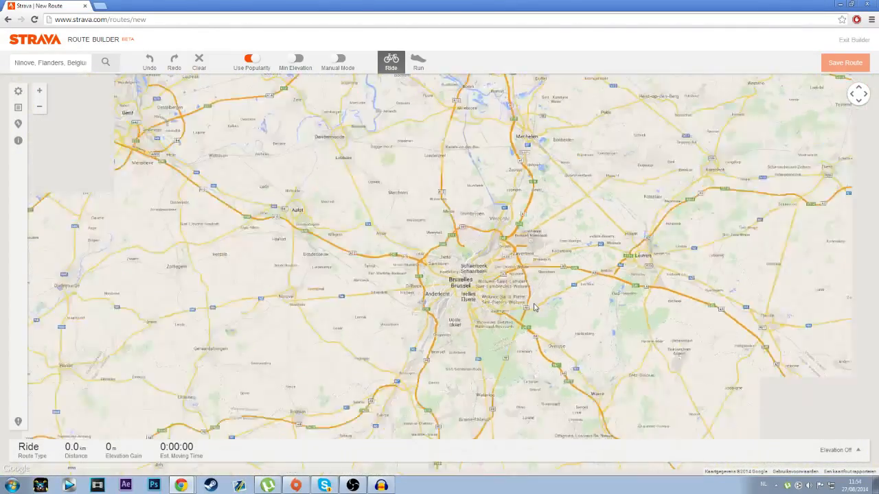
pyautogui.scroll(-1, 534, 308)
pyautogui.moveTo(677, 436); pyautogui.dragTo(381, 165)
pyautogui.moveTo(420, 343); pyautogui.dragTo(376, 223)
pyautogui.moveTo(410, 364); pyautogui.dragTo(375, 240)
pyautogui.moveTo(403, 382); pyautogui.dragTo(374, 273)
pyautogui.moveTo(473, 381); pyautogui.dragTo(335, 250)
pyautogui.scroll(-2, 425, 295)
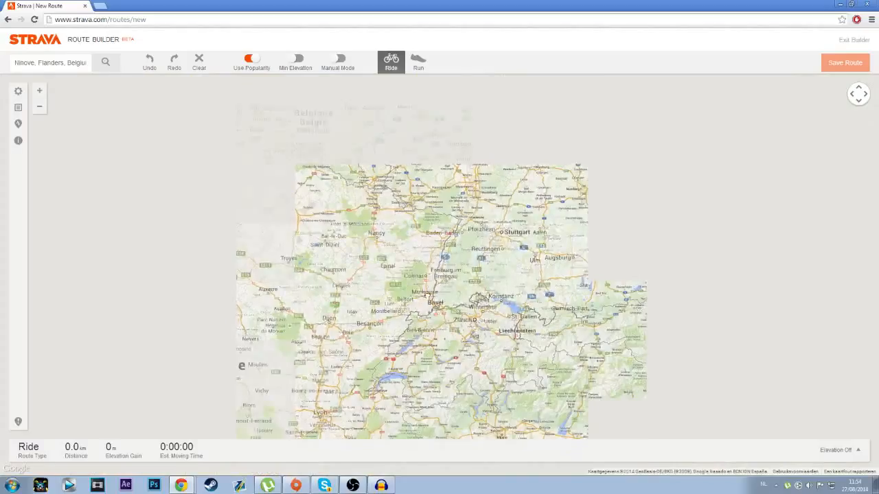
pyautogui.moveTo(425, 296); pyautogui.dragTo(480, 324)
pyautogui.moveTo(470, 270); pyautogui.dragTo(568, 184)
pyautogui.moveTo(526, 334); pyautogui.dragTo(439, 232)
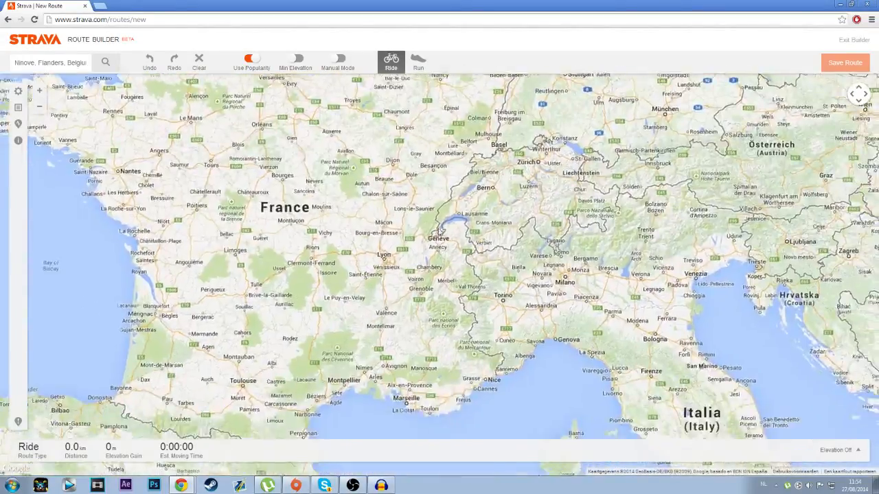
pyautogui.scroll(2, 437, 315)
pyautogui.moveTo(435, 311); pyautogui.dragTo(423, 284)
pyautogui.scroll(2, 405, 213)
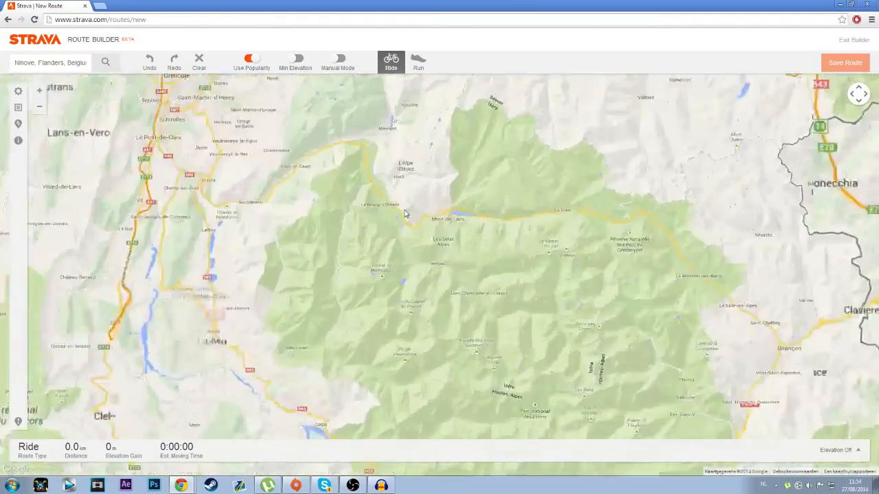
pyautogui.scroll(3, 404, 213)
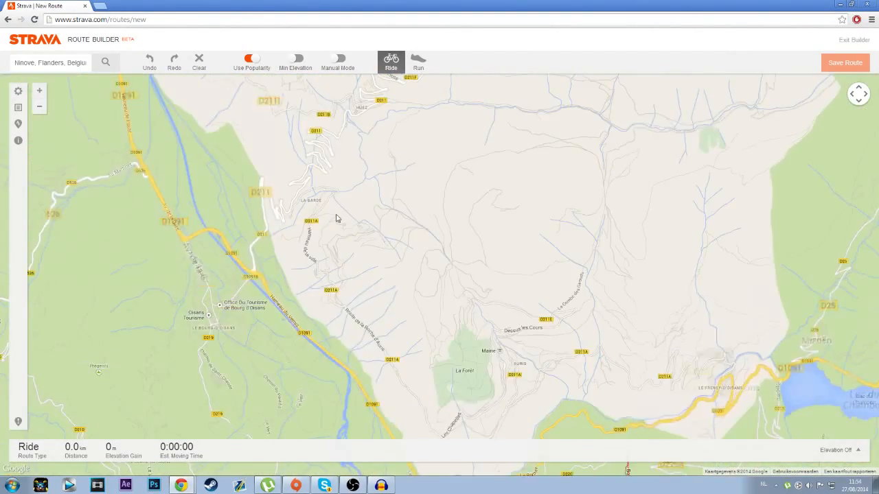
# Step: Plot the route from Av. de la Gare along the D1091 and up the D211 hairpins above La Garde
pyautogui.moveTo(336, 219); pyautogui.dragTo(451, 291)
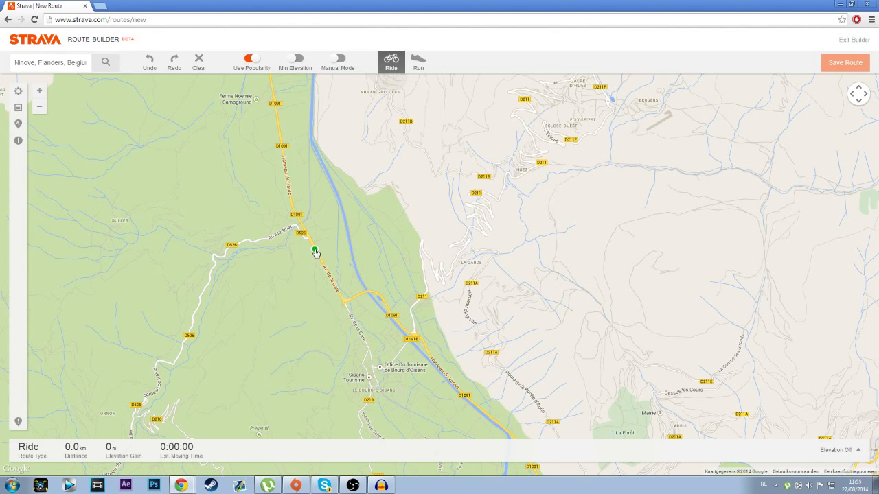
pyautogui.click(368, 292)
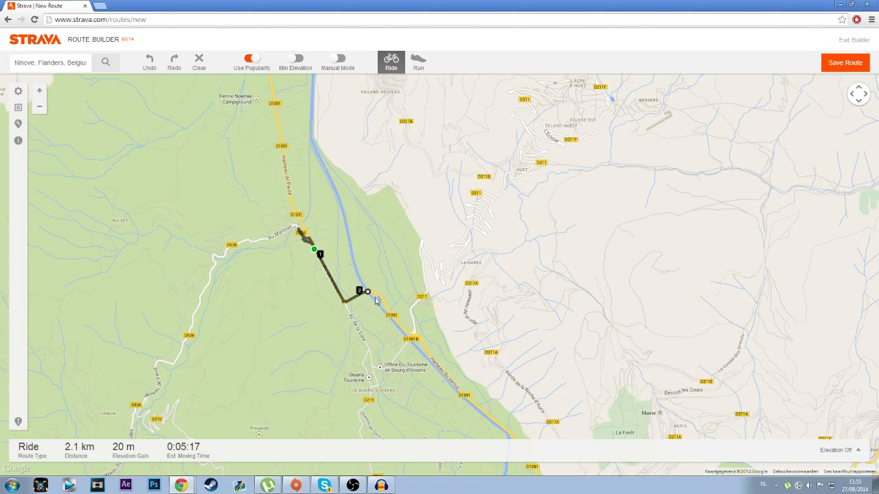
pyautogui.click(413, 322)
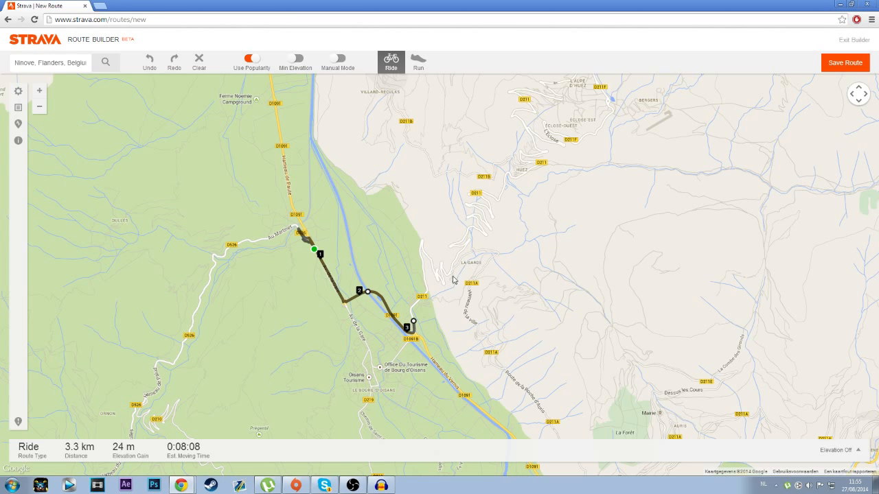
pyautogui.click(491, 218)
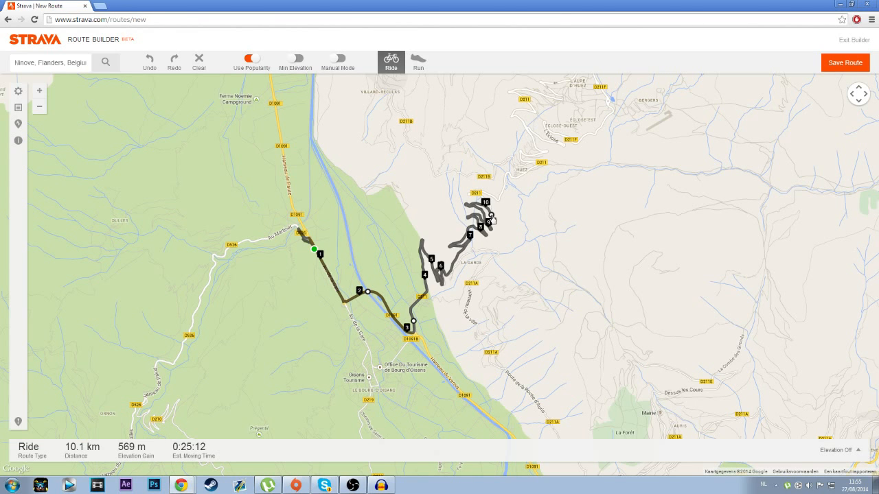
# Step: Try extending the route through Huez toward the upper D211 bends in a single leg, and undo the added points
pyautogui.moveTo(567, 206); pyautogui.dragTo(471, 314)
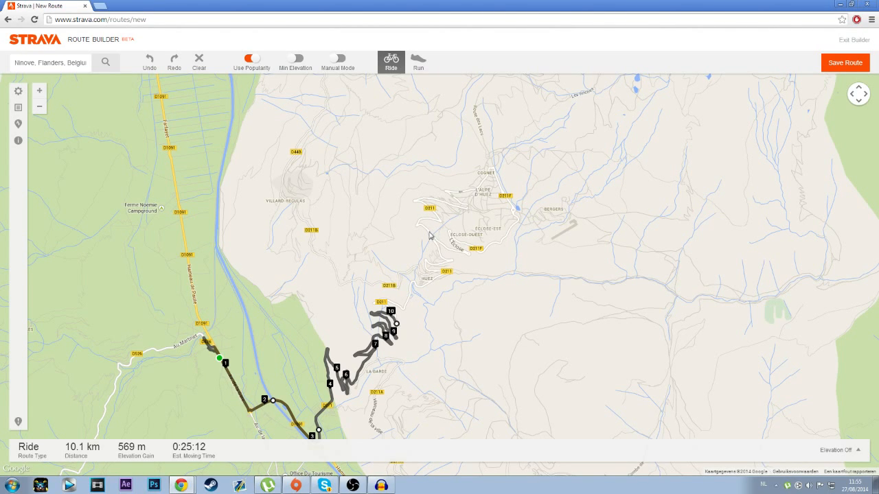
pyautogui.click(429, 231)
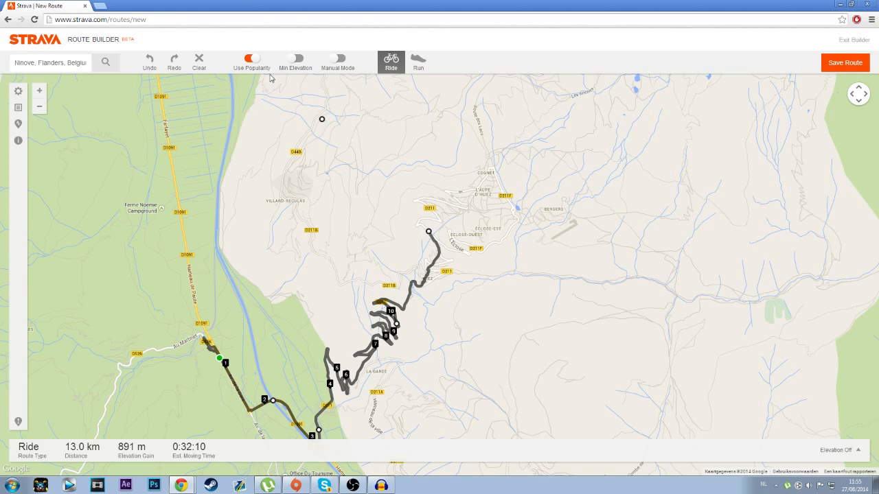
pyautogui.click(149, 60)
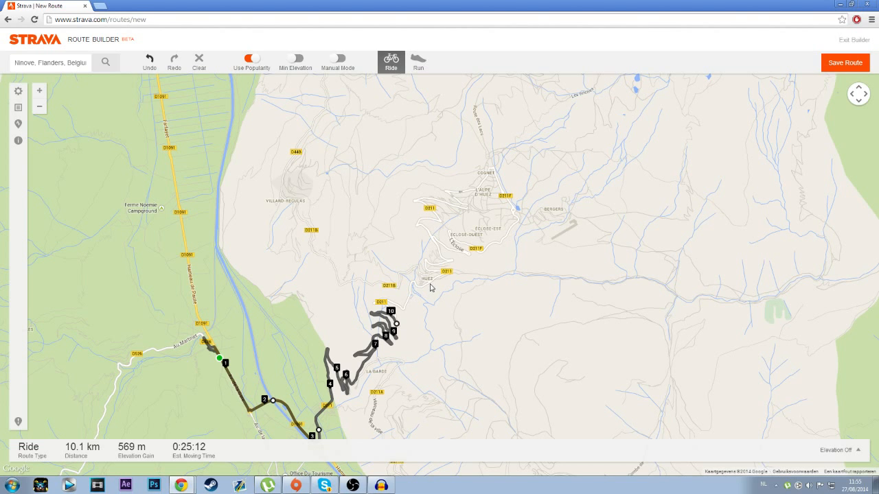
# Step: Extend the route along Av. des Jardins through Huez and around the hairpin onto Av. des Fontaines
pyautogui.scroll(1, 443, 288)
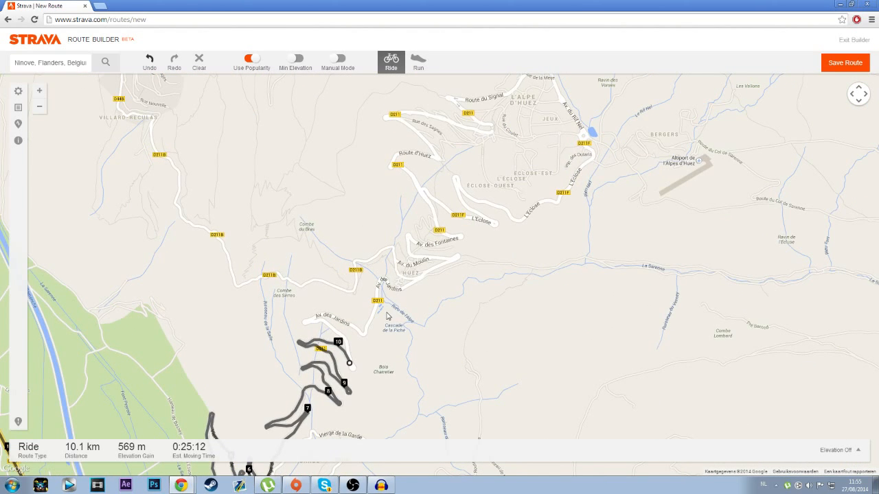
pyautogui.scroll(1, 388, 316)
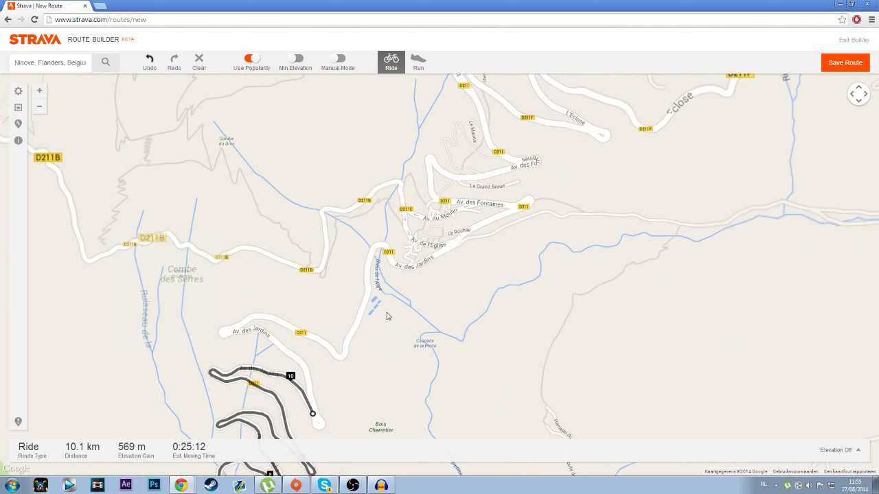
pyautogui.click(402, 266)
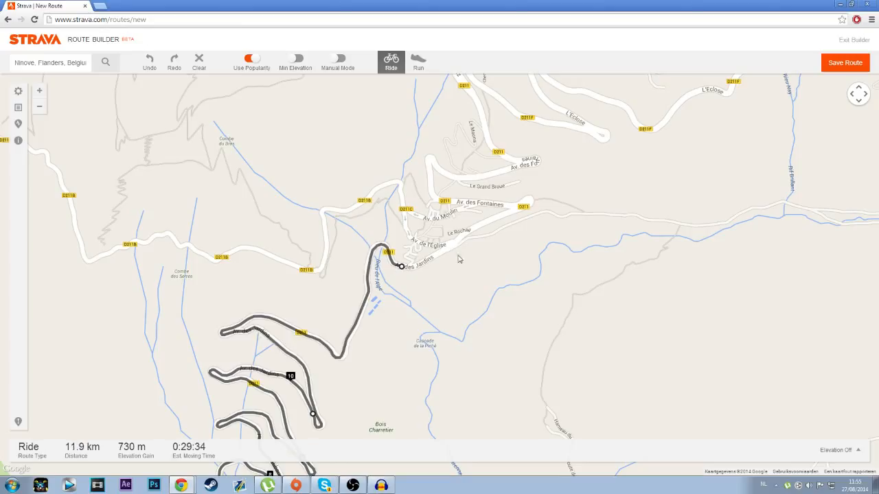
pyautogui.click(485, 225)
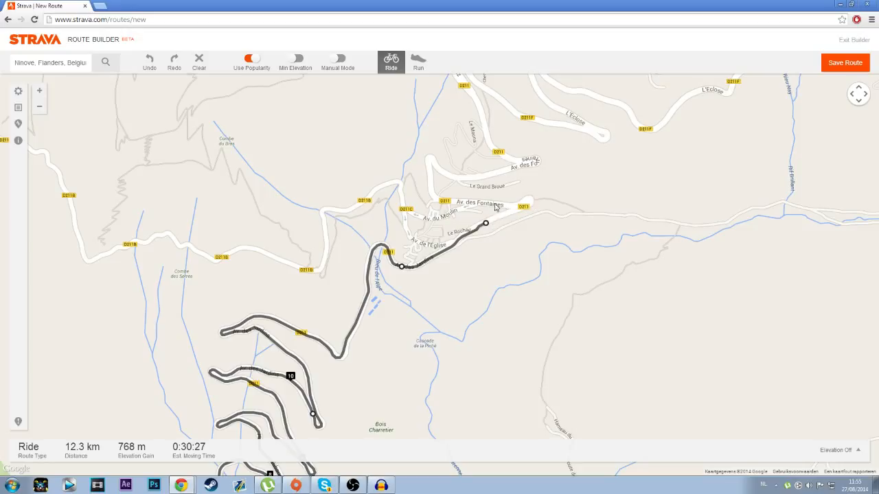
pyautogui.click(490, 204)
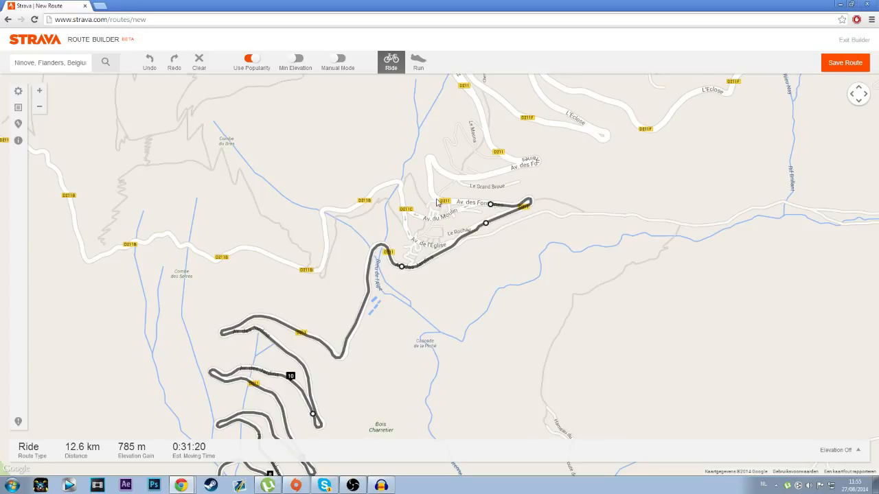
# Step: Continue the route along the D211 through the two hairpins above Huez, up to just below the D211F junction
pyautogui.click(431, 193)
pyautogui.click(429, 157)
pyautogui.click(463, 178)
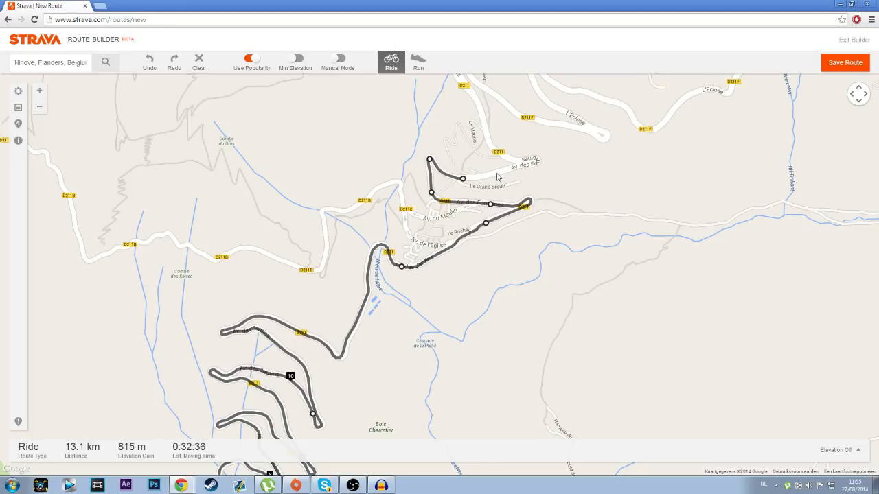
pyautogui.click(528, 161)
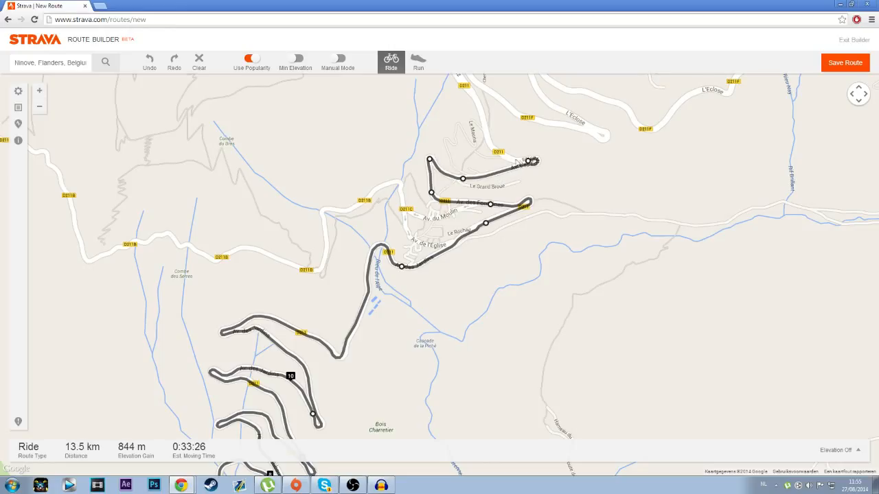
pyautogui.click(483, 115)
# Step: Extend the route up the Route d'Huez hairpins to the D211 bend at the western end of Rue des Sagnes
pyautogui.moveTo(482, 116); pyautogui.dragTo(428, 317)
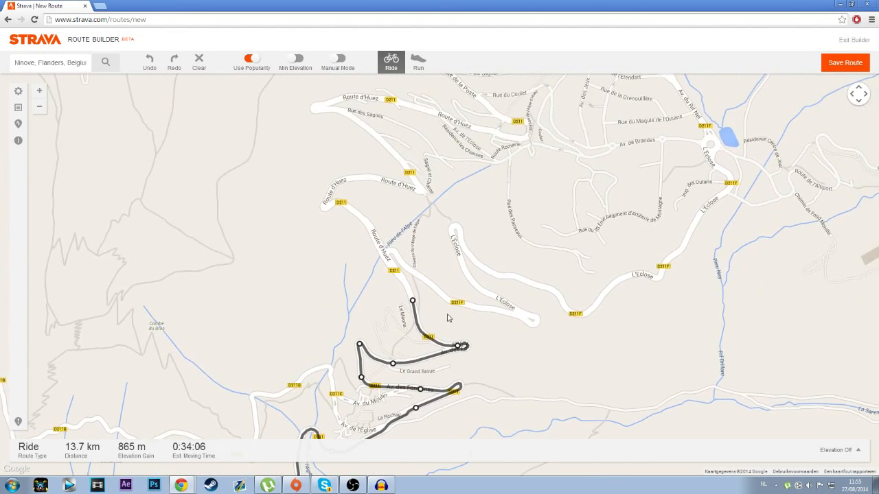
pyautogui.moveTo(465, 282); pyautogui.dragTo(481, 340)
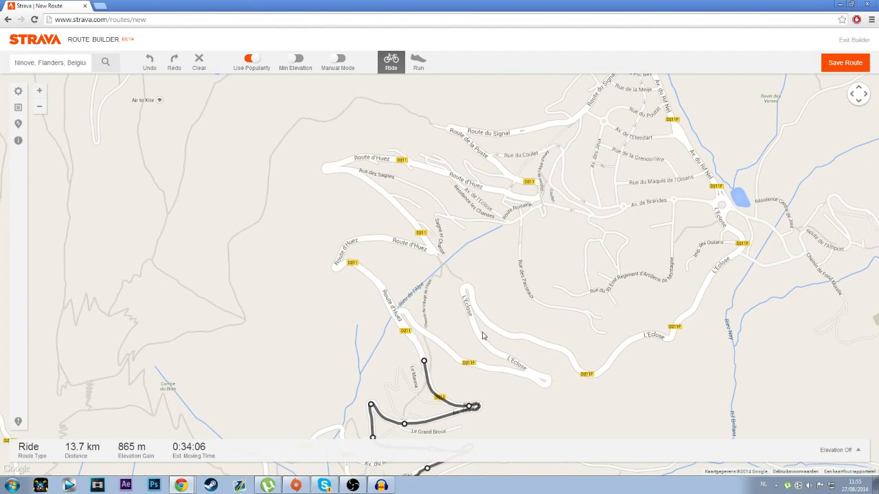
pyautogui.click(358, 269)
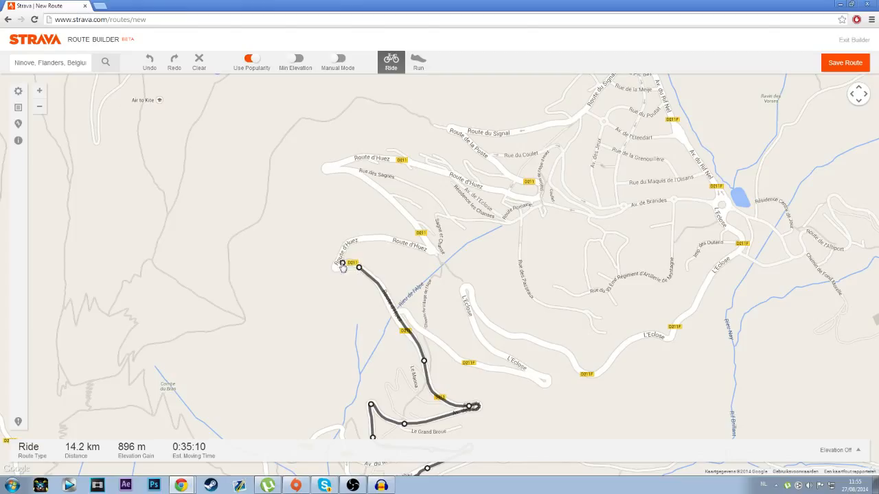
pyautogui.click(428, 251)
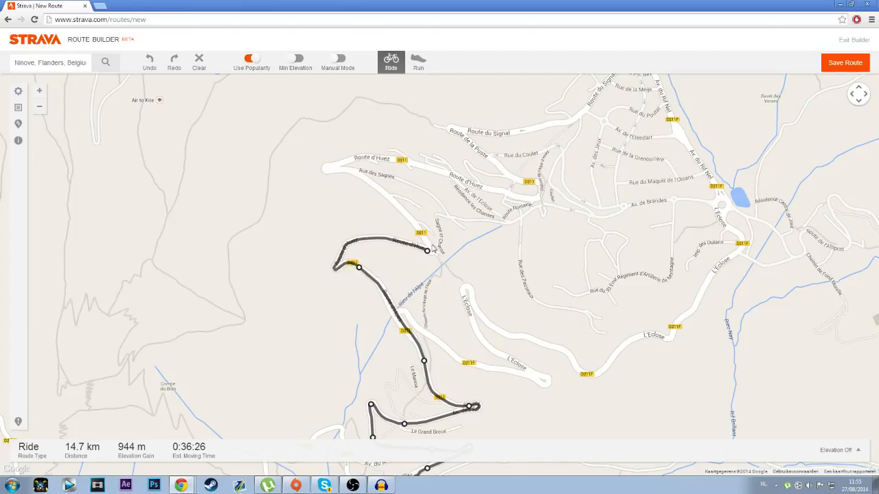
pyautogui.click(326, 171)
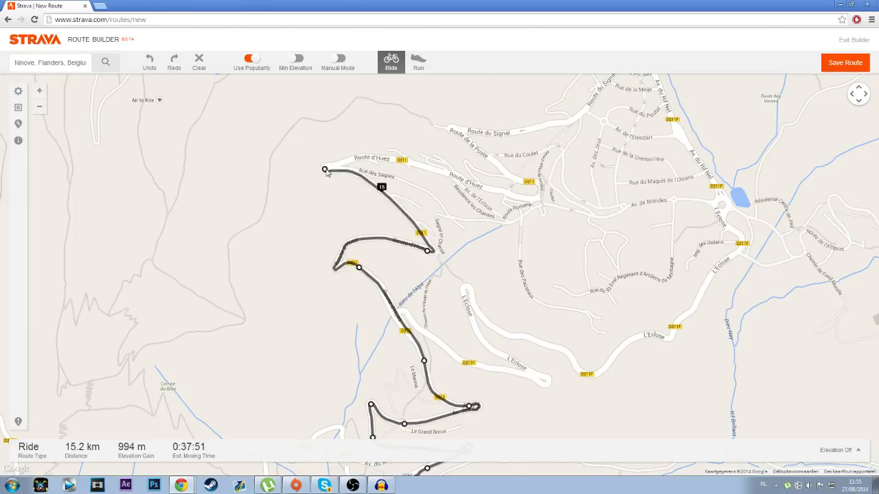
# Step: Extend the route along Route d'Huez, around the D211 bend and up Route de la Poste to the western end of Route du Signal
pyautogui.click(530, 200)
pyautogui.moveTo(550, 212); pyautogui.dragTo(493, 294)
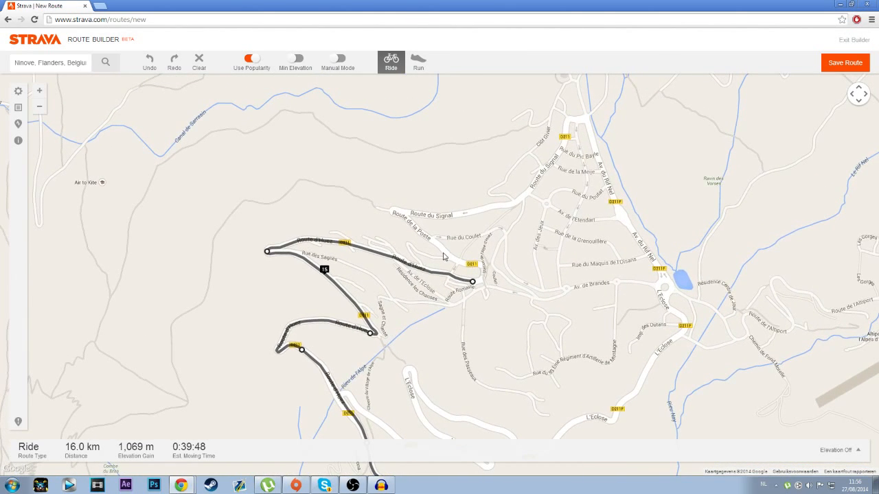
pyautogui.click(396, 212)
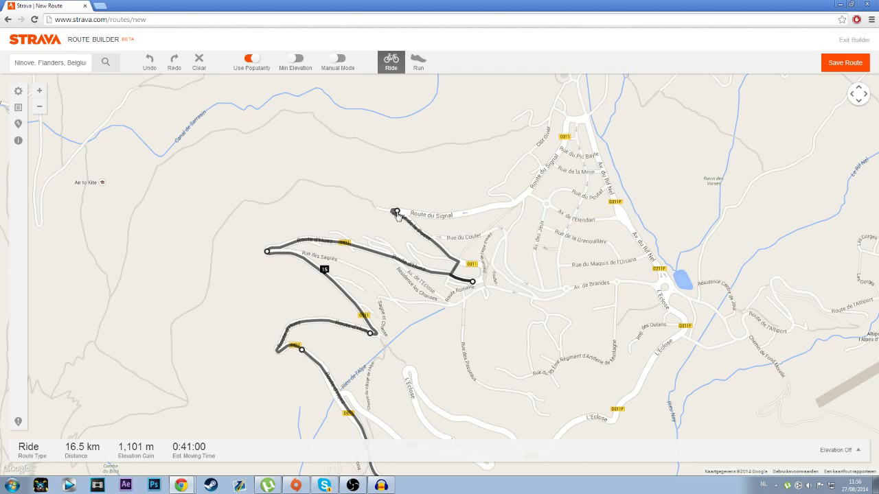
pyautogui.click(149, 60)
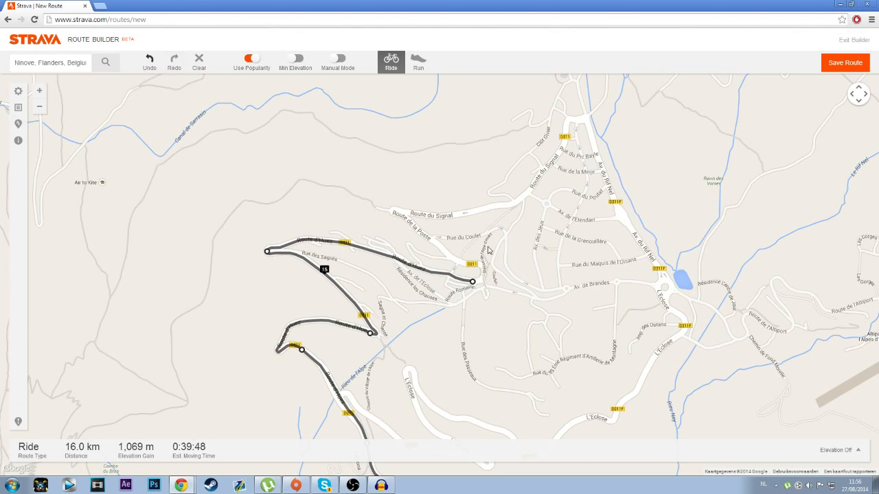
pyautogui.click(482, 268)
pyautogui.click(391, 212)
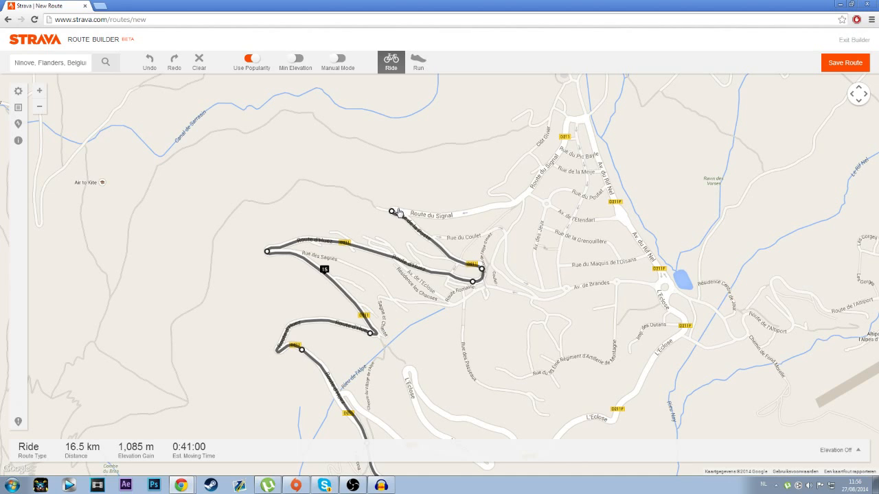
# Step: Continue the route along Route du Signal and the D211 up to the junction at the top of Av. du Rif Nel
pyautogui.click(511, 207)
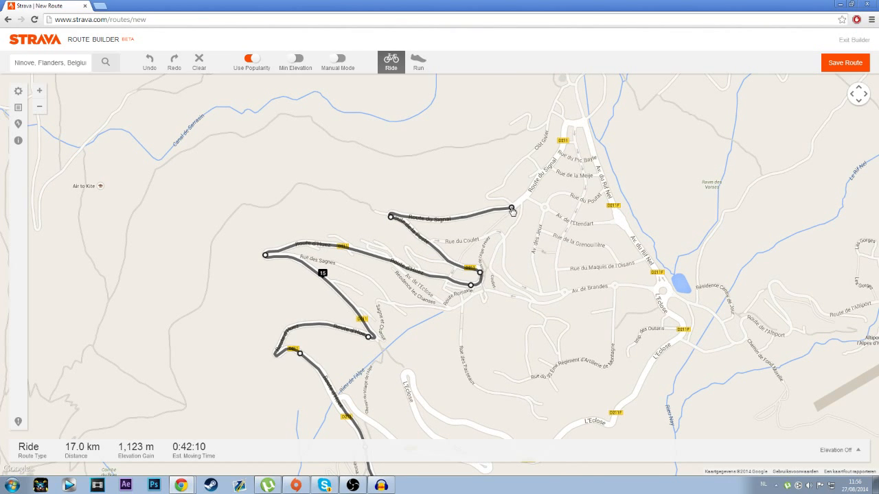
pyautogui.moveTo(544, 177); pyautogui.dragTo(418, 267)
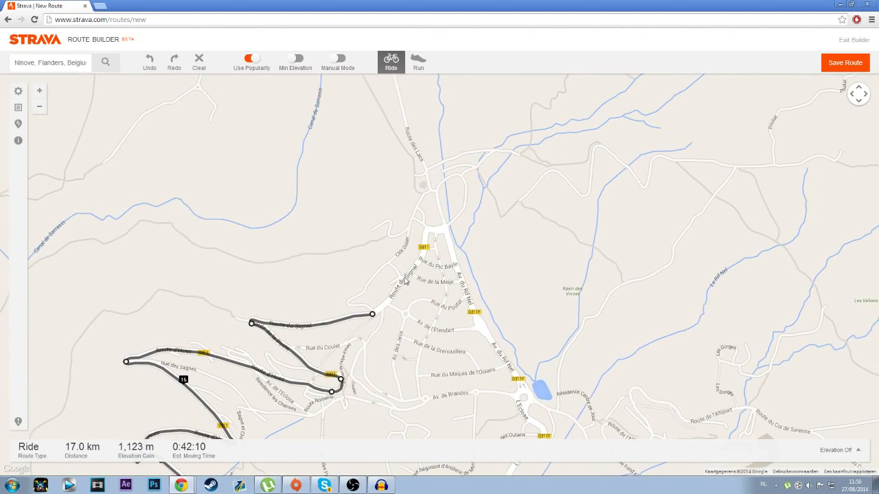
pyautogui.click(423, 257)
pyautogui.scroll(-2, 424, 258)
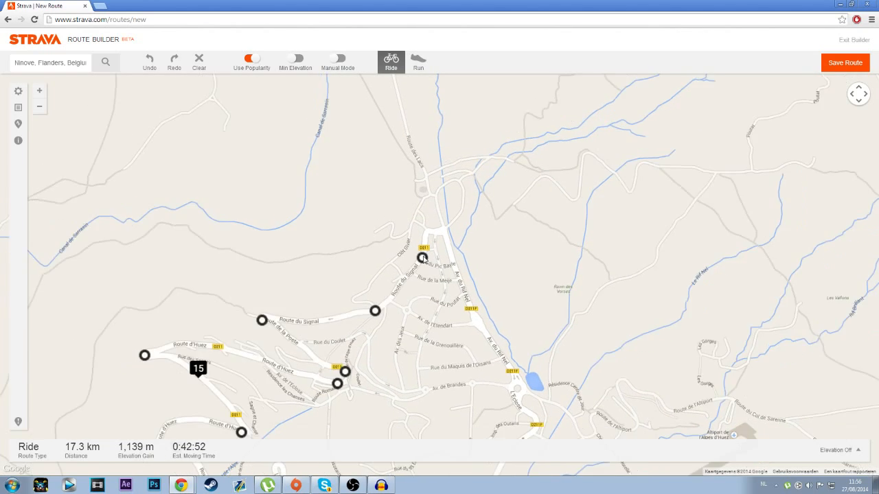
pyautogui.scroll(2, 449, 298)
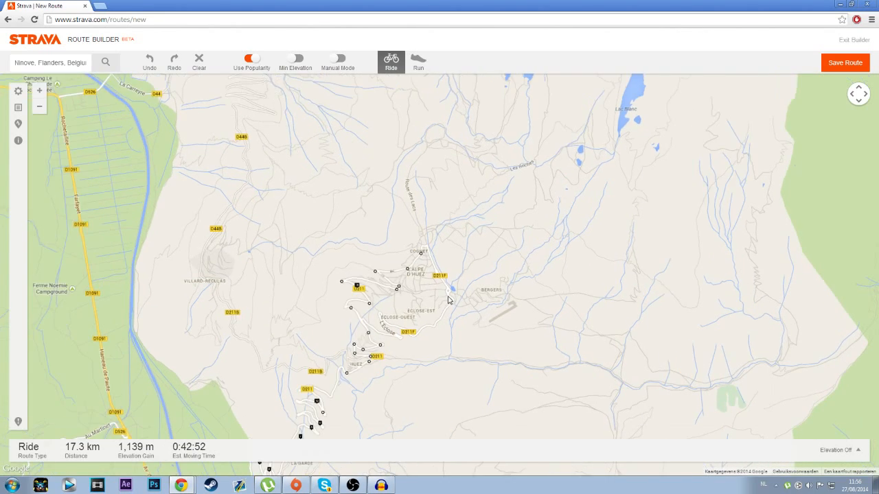
pyautogui.moveTo(363, 217); pyautogui.dragTo(393, 359)
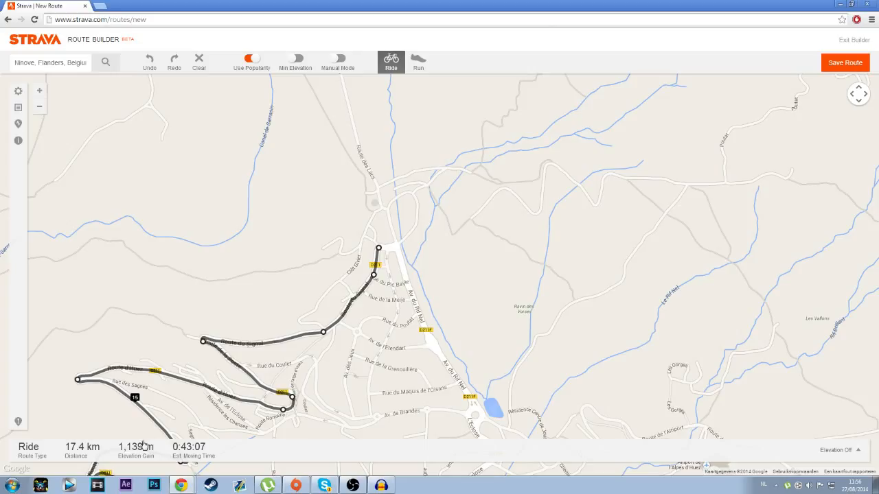
# Step: Try extending the route onto the open ground west of Route des Lacs, and undo the added points
pyautogui.click(326, 216)
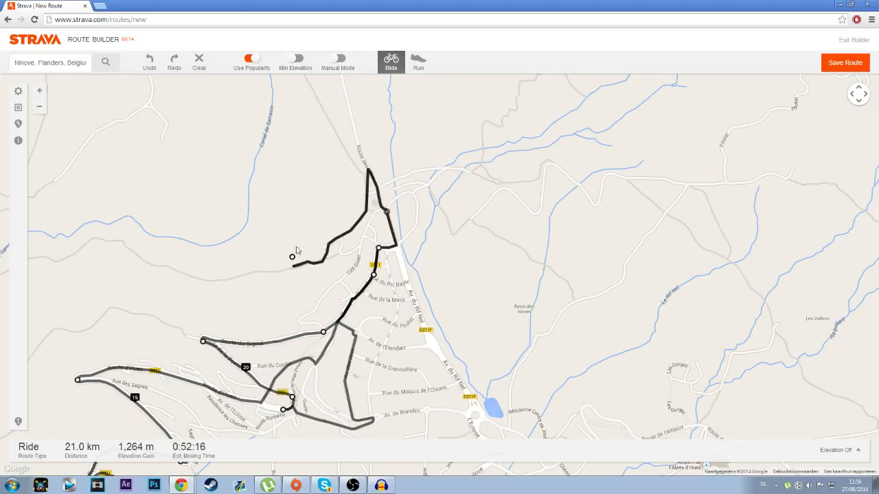
pyautogui.click(149, 60)
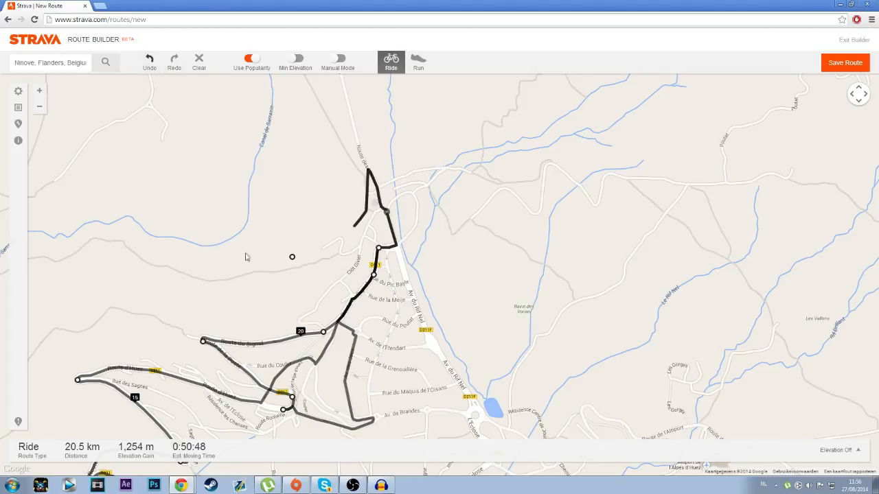
pyautogui.click(150, 62)
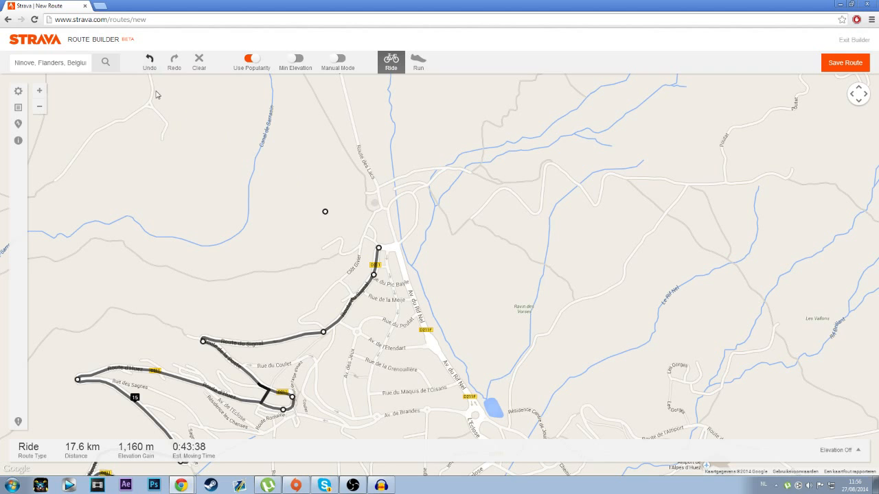
pyautogui.click(150, 65)
pyautogui.moveTo(264, 182); pyautogui.dragTo(282, 191)
pyautogui.moveTo(345, 215); pyautogui.dragTo(336, 235)
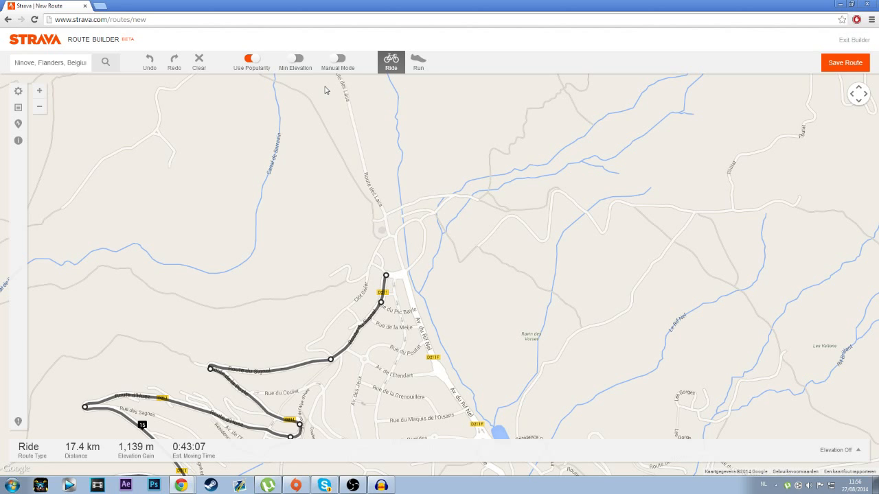
# Step: Save the route as a private road ride named "Alpe d'Huez"
pyautogui.click(845, 63)
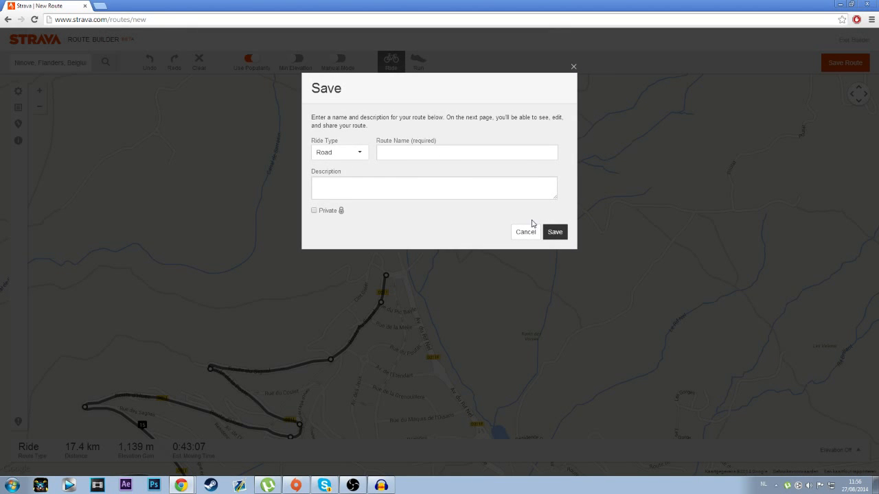
pyautogui.click(427, 152)
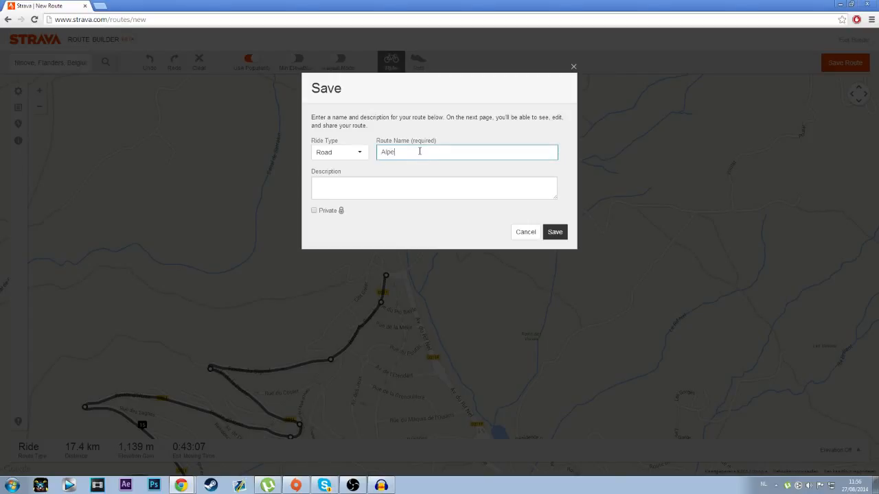
pyautogui.write("Alpe d'Huez")
pyautogui.press('Tab')
pyautogui.click(313, 210)
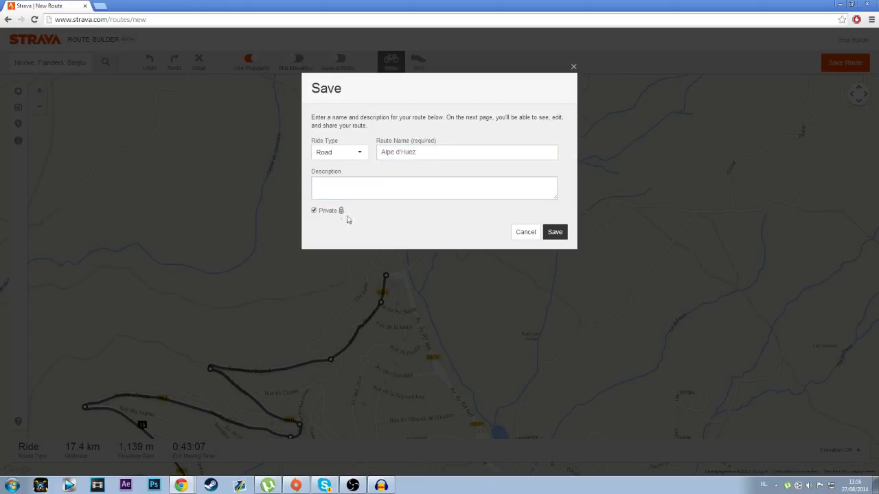
pyautogui.click(555, 231)
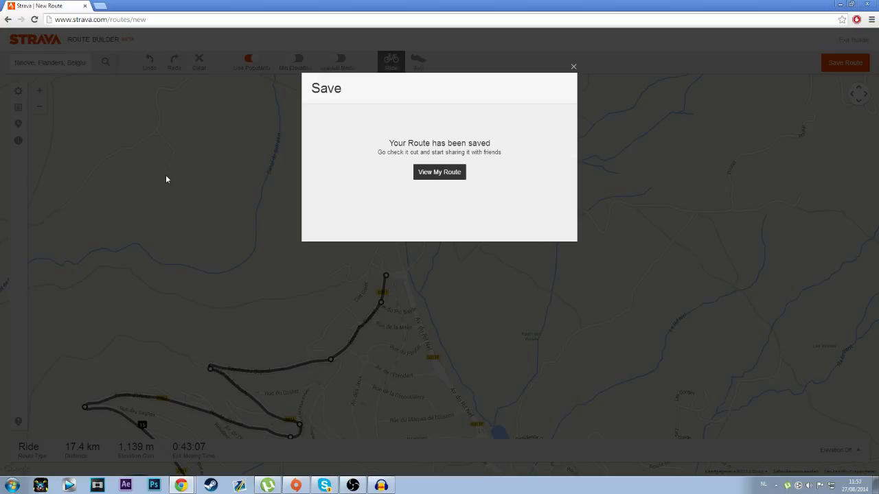
# Step: View the saved Alpe d'Huez route and export it as a GPX file
pyautogui.click(442, 172)
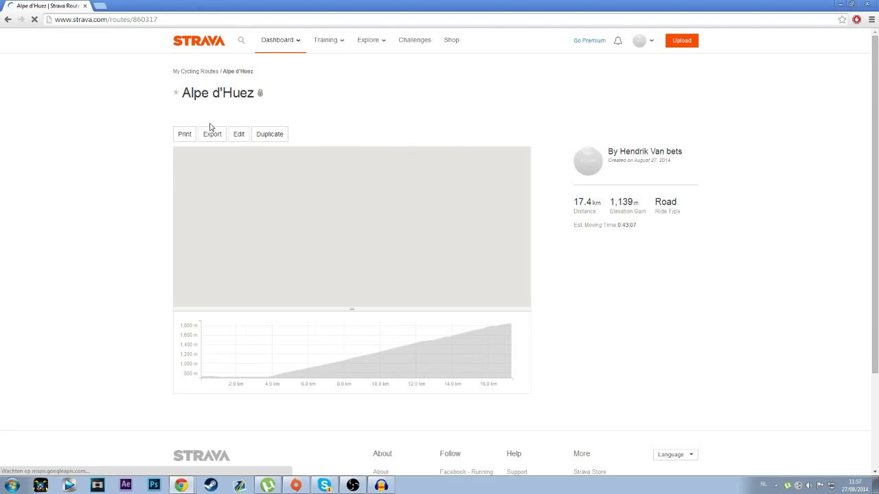
pyautogui.moveTo(259, 221); pyautogui.dragTo(300, 216)
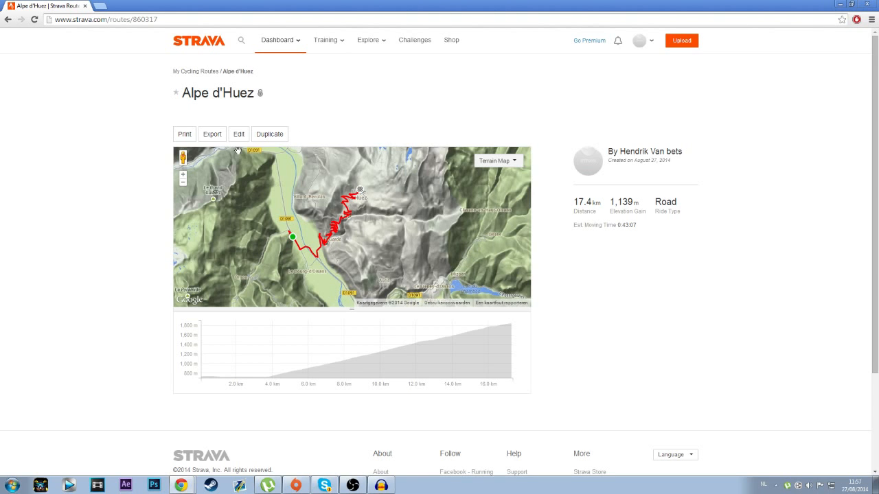
pyautogui.click(213, 135)
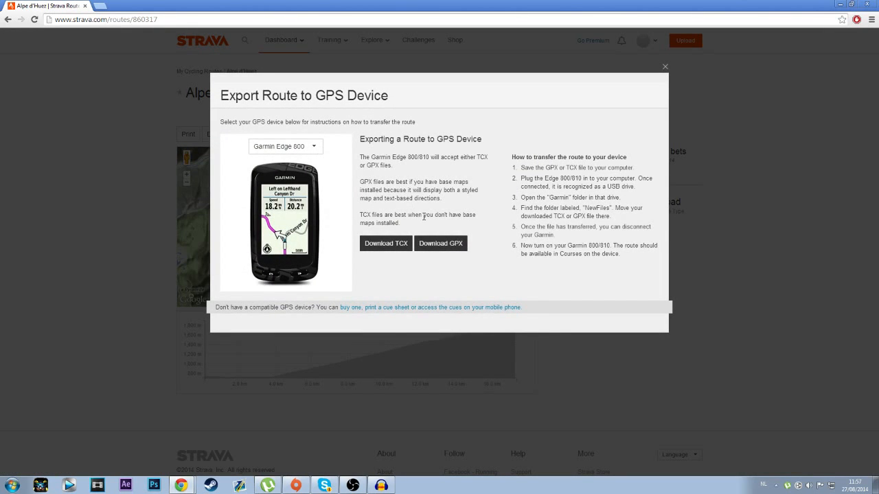
pyautogui.click(452, 248)
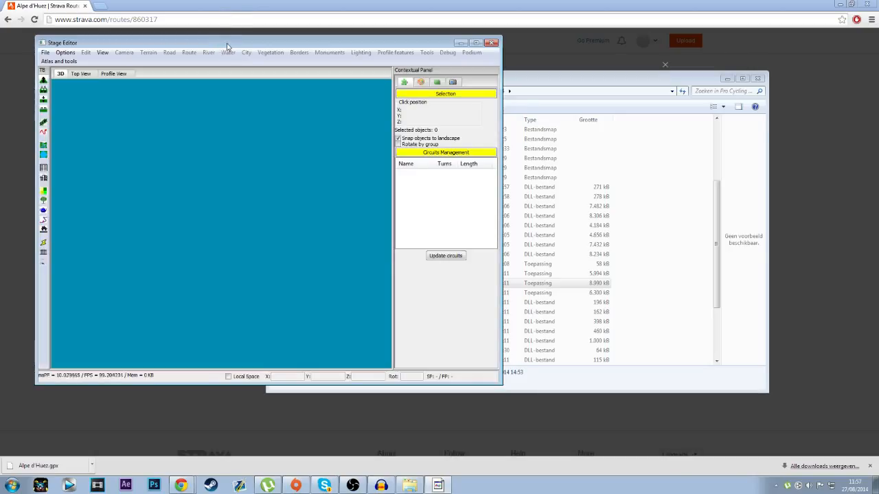
# Step: Switch to the Stage Editor, maximize its window and start a new stage file
pyautogui.doubleClick(241, 44)
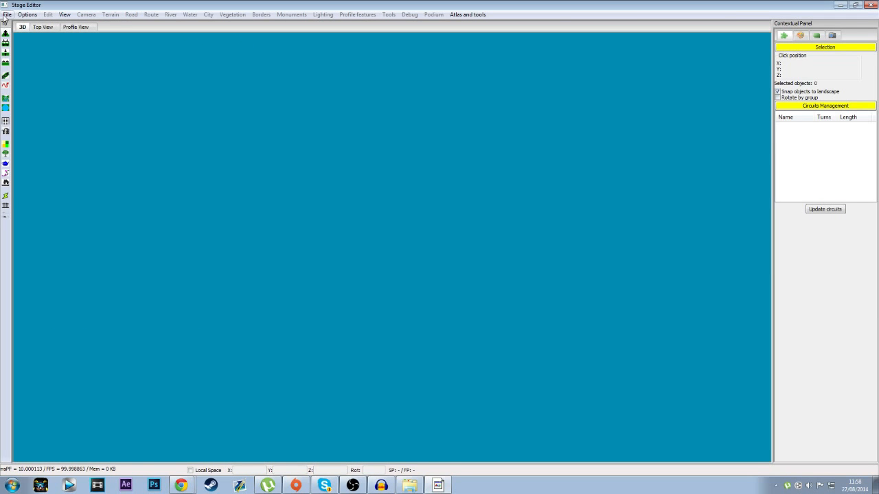
pyautogui.click(27, 15)
pyautogui.moveTo(11, 17)
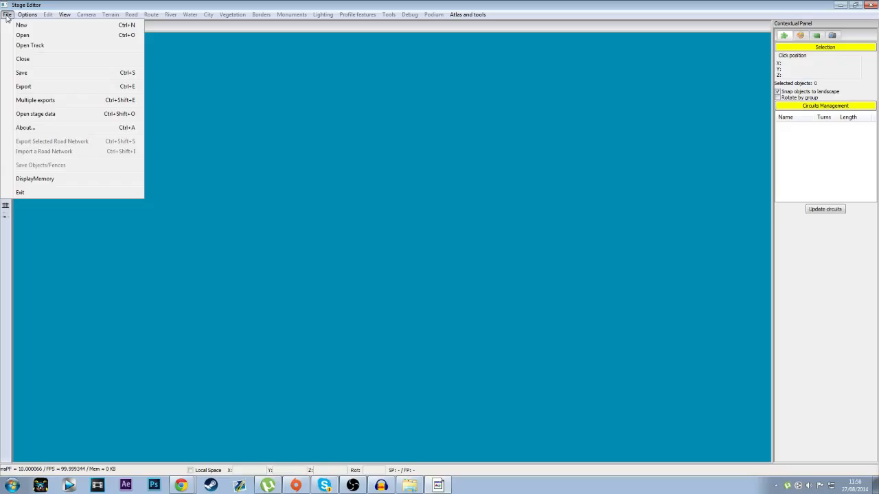
pyautogui.click(25, 25)
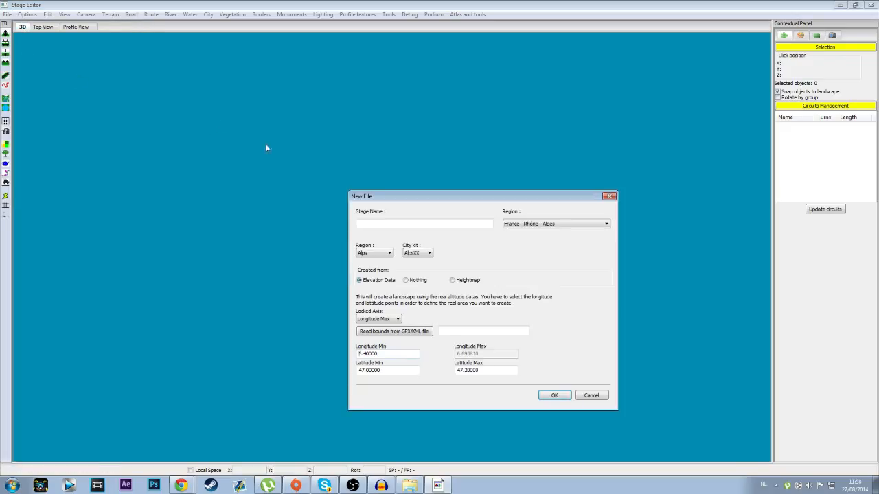
# Step: Read the new stage's longitude and latitude bounds from Alpe d'Huez.gpx in the GPXFiles folder
pyautogui.click(403, 331)
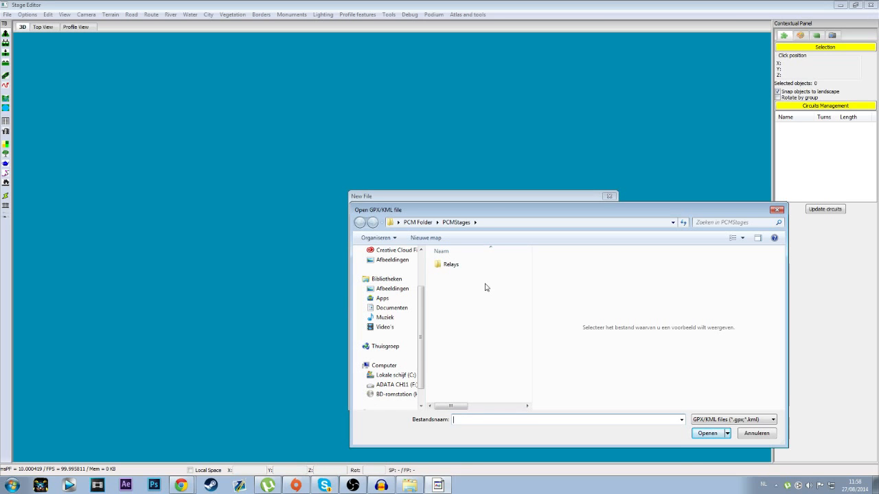
pyautogui.click(411, 484)
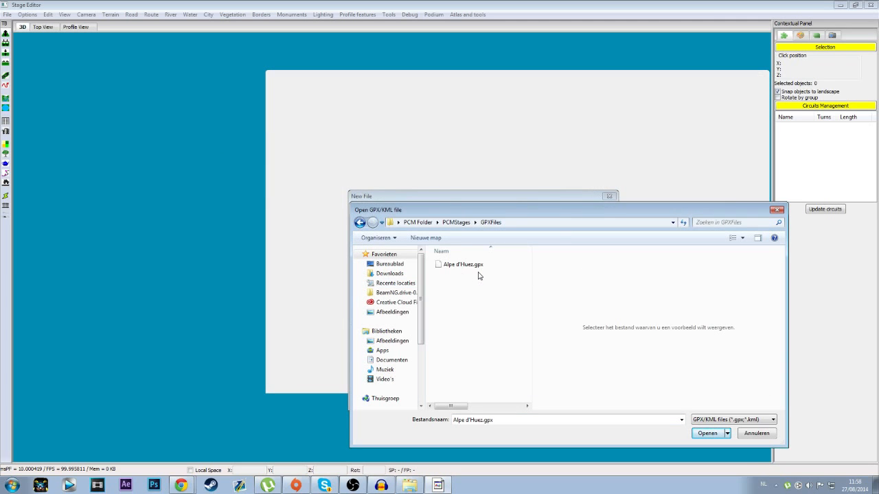
pyautogui.click(482, 269)
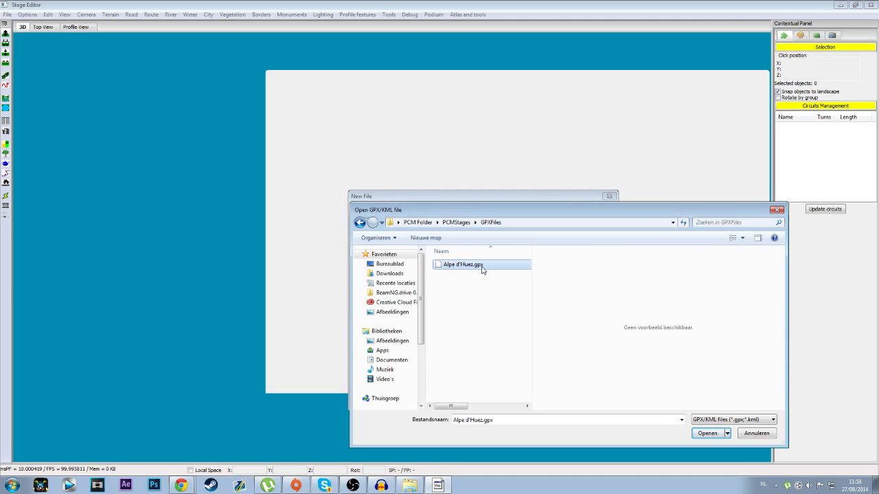
pyautogui.click(718, 433)
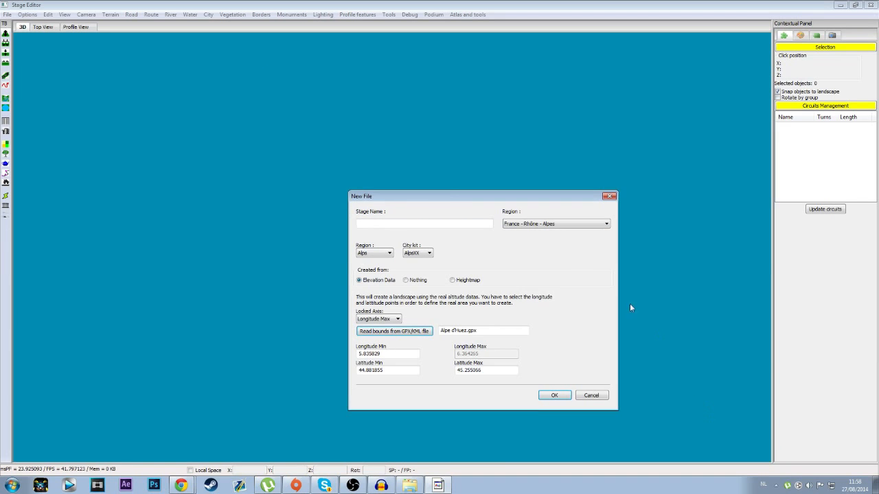
# Step: Name the stage "IDK - IDK", keep the France - Rhône - Alpes region and Alps terrain, and create it from elevation data
pyautogui.click(395, 223)
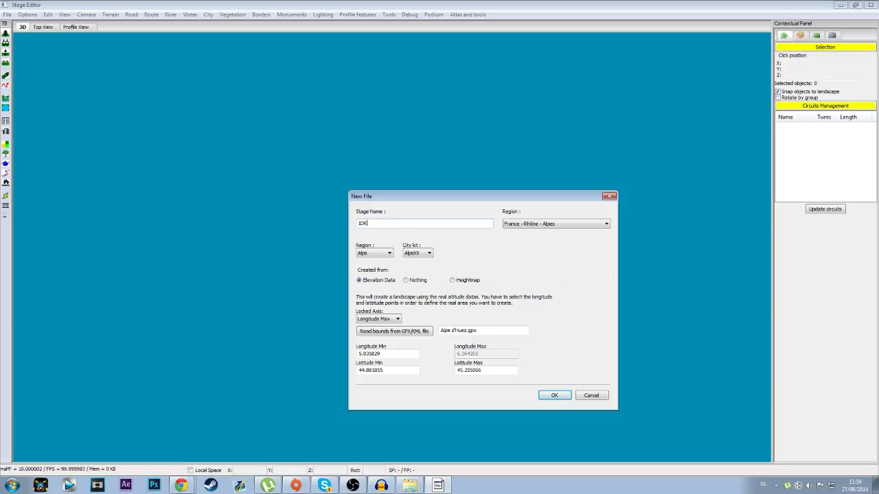
pyautogui.write('- IDK')
pyautogui.click(529, 223)
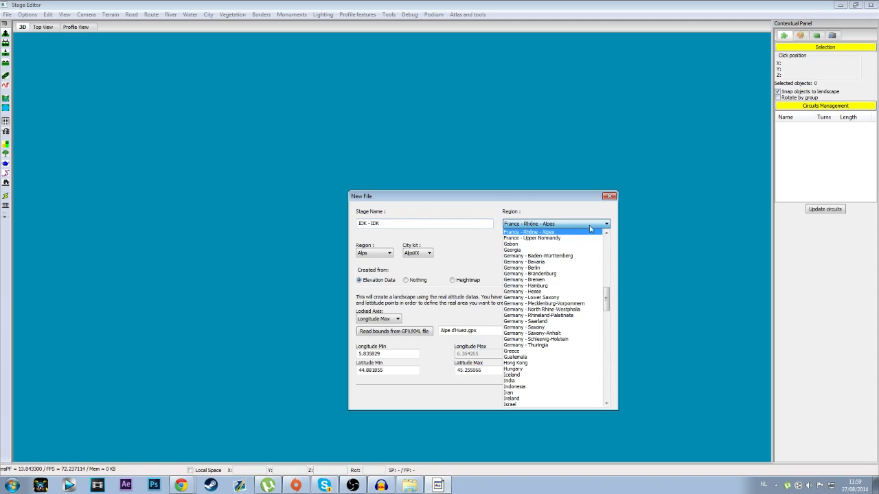
pyautogui.click(562, 225)
pyautogui.click(391, 254)
pyautogui.click(391, 255)
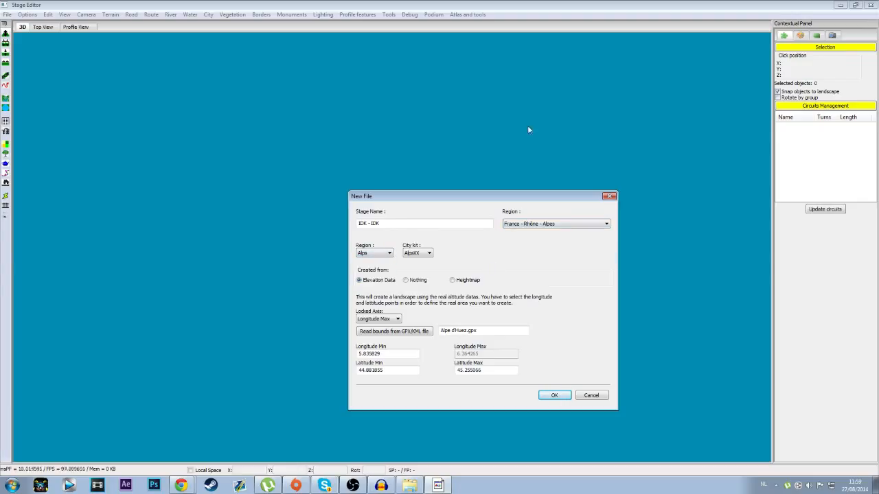
pyautogui.click(558, 396)
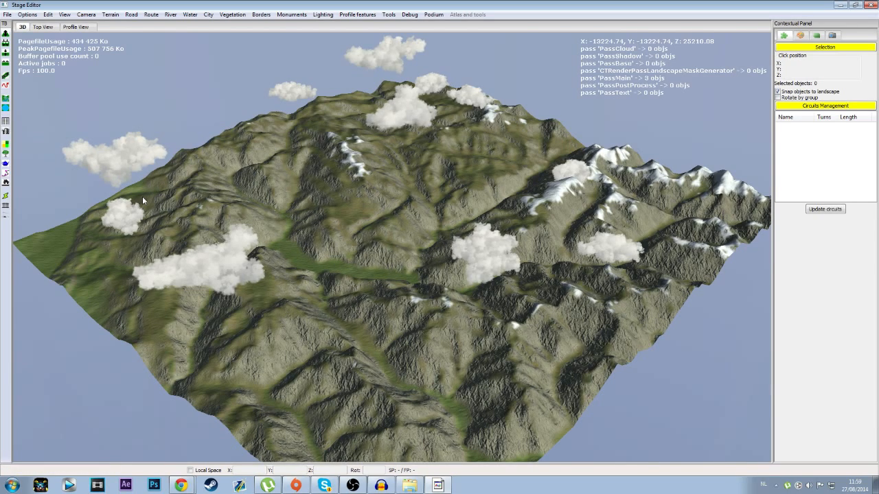
# Step: Load Alpe d'Huez.gpx from the GPXFiles folder as a track overlay on the terrain's top view
pyautogui.moveTo(422, 344); pyautogui.dragTo(585, 315, button='middle')
pyautogui.moveTo(411, 311); pyautogui.dragTo(448, 417, button='middle')
pyautogui.moveTo(309, 332); pyautogui.dragTo(598, 288, button='middle')
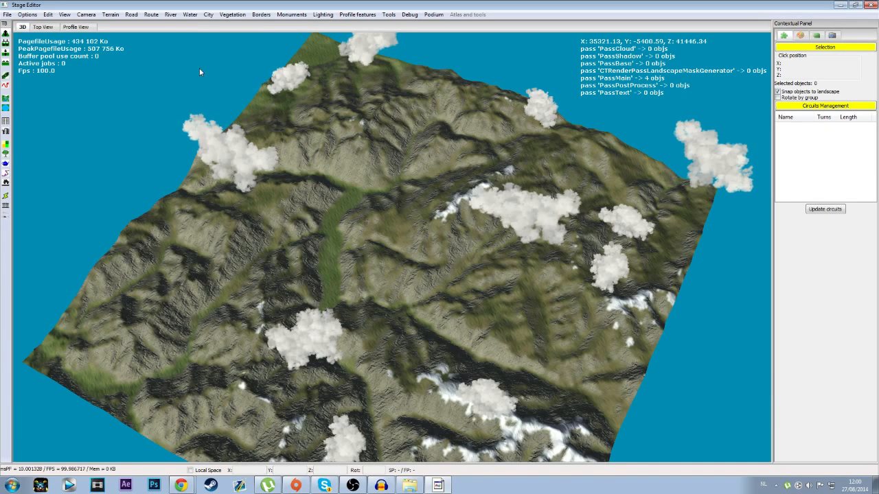
pyautogui.click(45, 27)
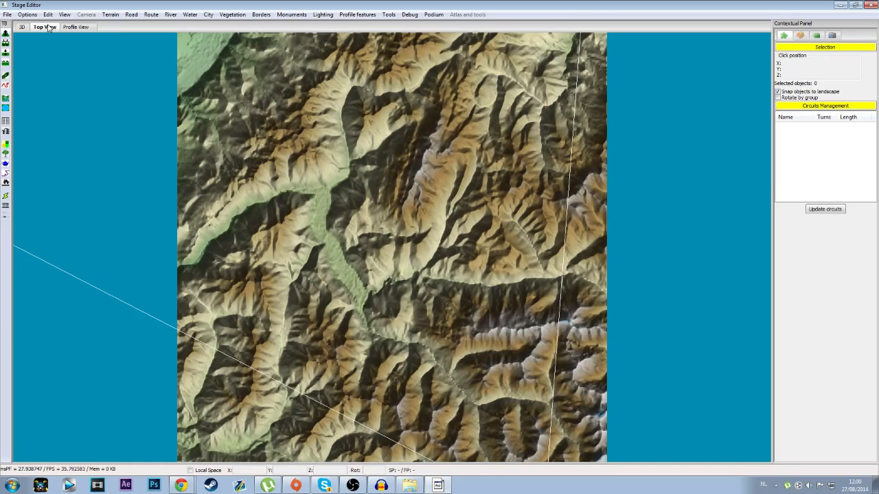
pyautogui.click(800, 35)
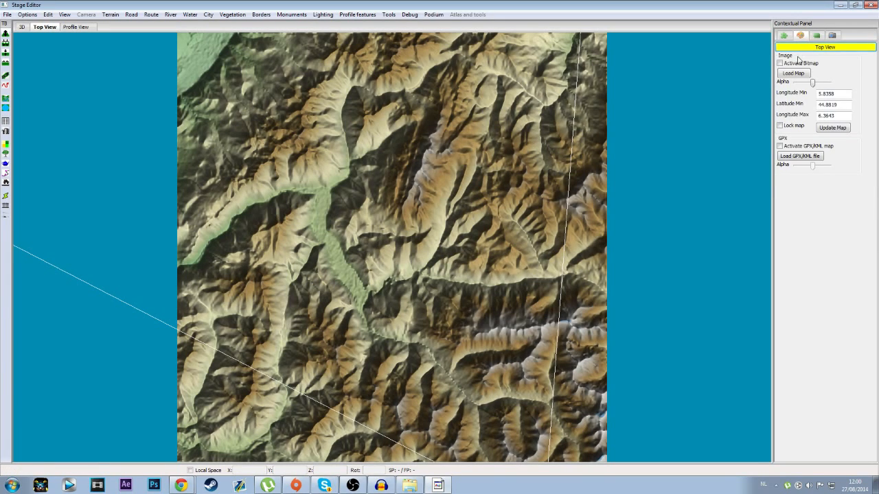
pyautogui.click(805, 156)
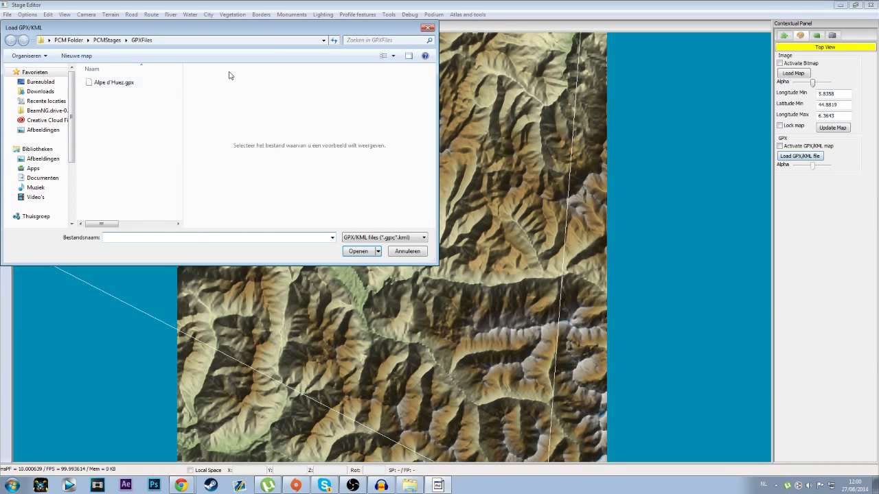
pyautogui.click(114, 82)
pyautogui.click(358, 251)
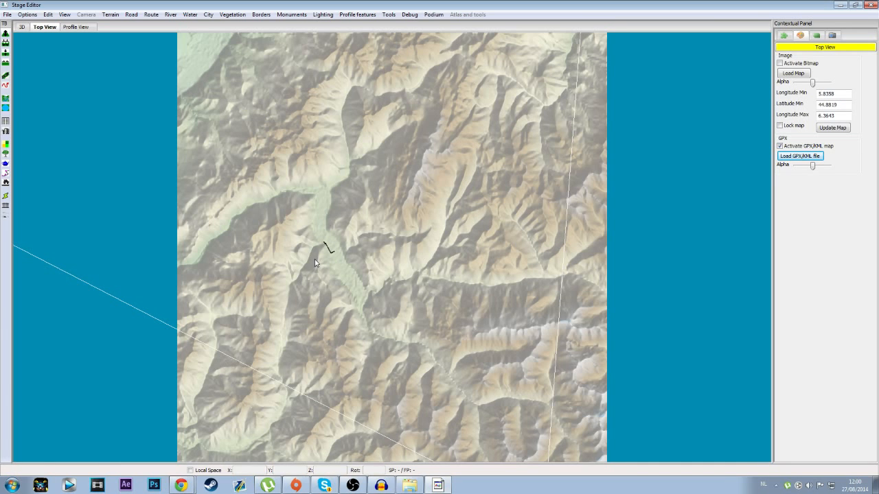
# Step: Examine the loaded Alpe d'Huez track up close and its position in the surrounding valley
pyautogui.scroll(4, 315, 263)
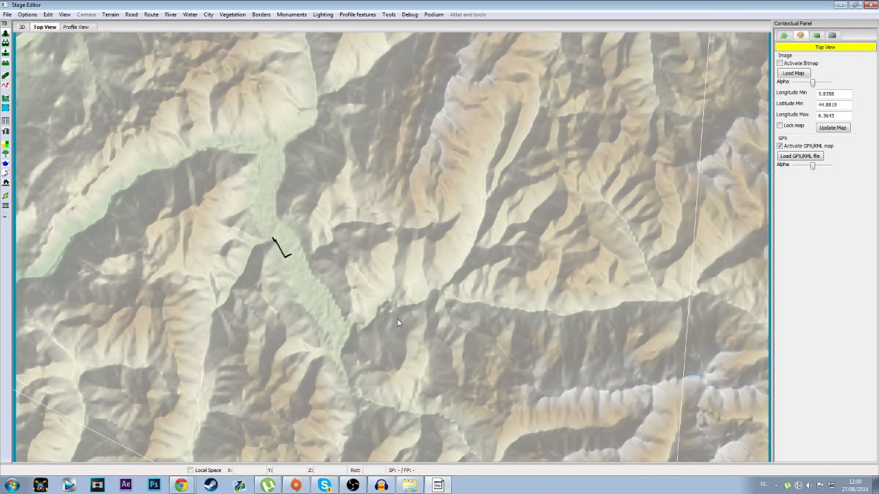
pyautogui.moveTo(245, 301); pyautogui.dragTo(376, 342, button='middle')
pyautogui.scroll(6, 373, 346)
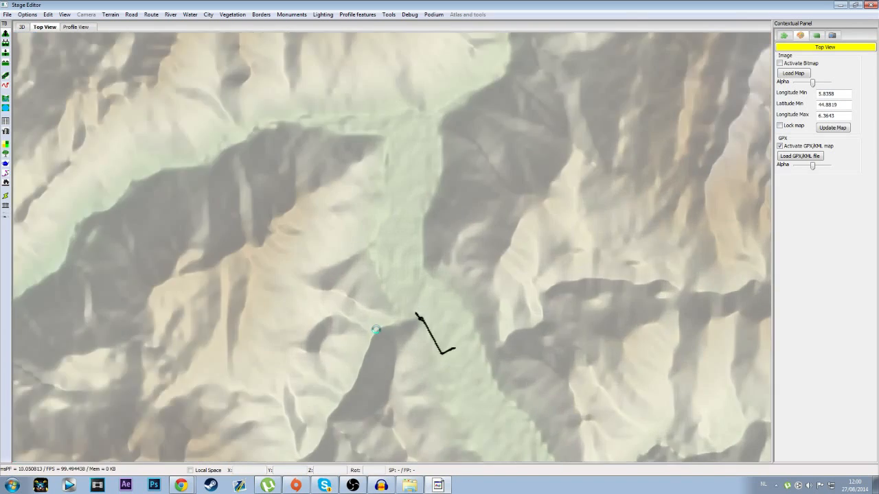
pyautogui.moveTo(400, 402); pyautogui.dragTo(421, 148, button='middle')
pyautogui.scroll(-4, 464, 304)
pyautogui.moveTo(464, 303); pyautogui.dragTo(382, 243, button='middle')
pyautogui.scroll(5, 423, 316)
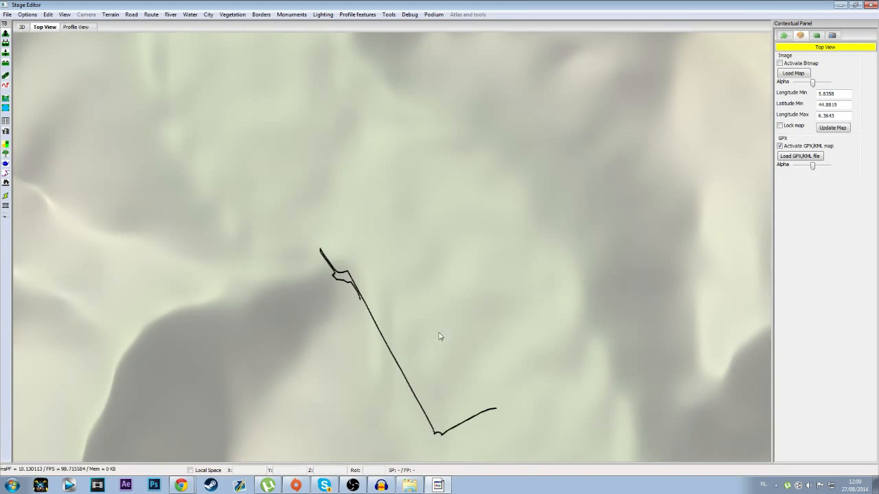
pyautogui.moveTo(451, 339); pyautogui.dragTo(414, 272, button='middle')
pyautogui.moveTo(351, 260); pyautogui.dragTo(511, 320, button='middle')
pyautogui.scroll(-5, 399, 316)
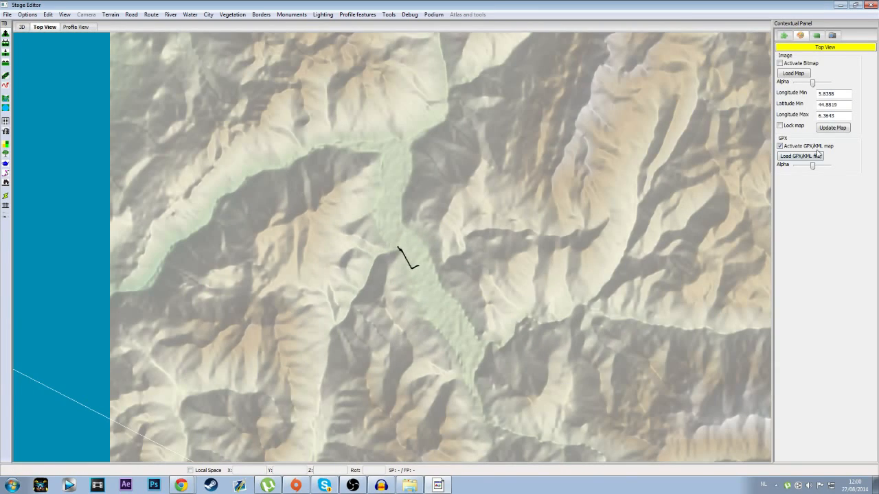
# Step: Toggle the GPX overlay off and on, and lower its alpha to make the terrain show through more clearly
pyautogui.click(780, 147)
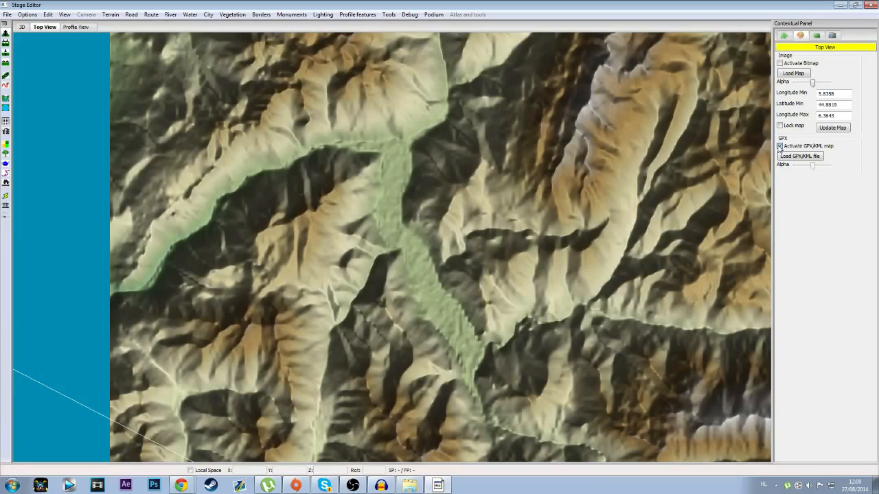
pyautogui.click(780, 146)
pyautogui.moveTo(814, 167)
pyautogui.mouseDown()
pyautogui.moveTo(831, 165)
pyautogui.moveTo(782, 165)
pyautogui.moveTo(800, 165)
pyautogui.mouseUp()
pyautogui.scroll(-5, 461, 260)
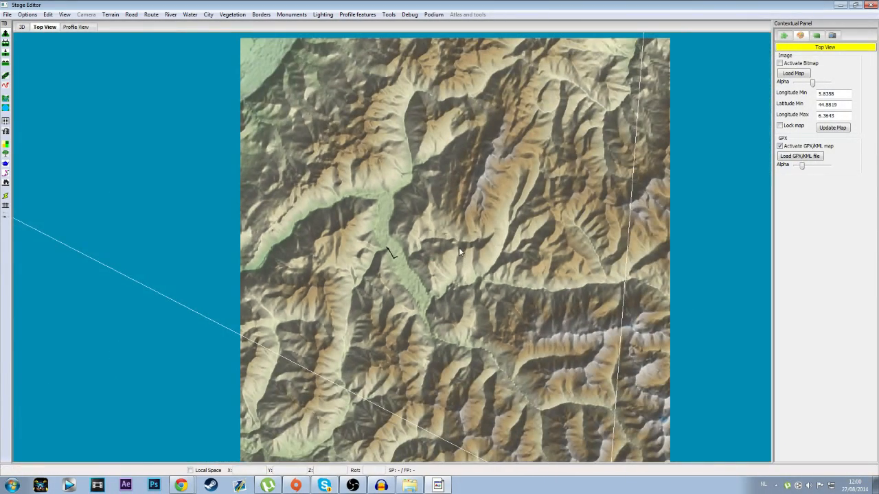
pyautogui.scroll(3, 460, 253)
pyautogui.scroll(-3, 460, 252)
pyautogui.scroll(1, 211, 280)
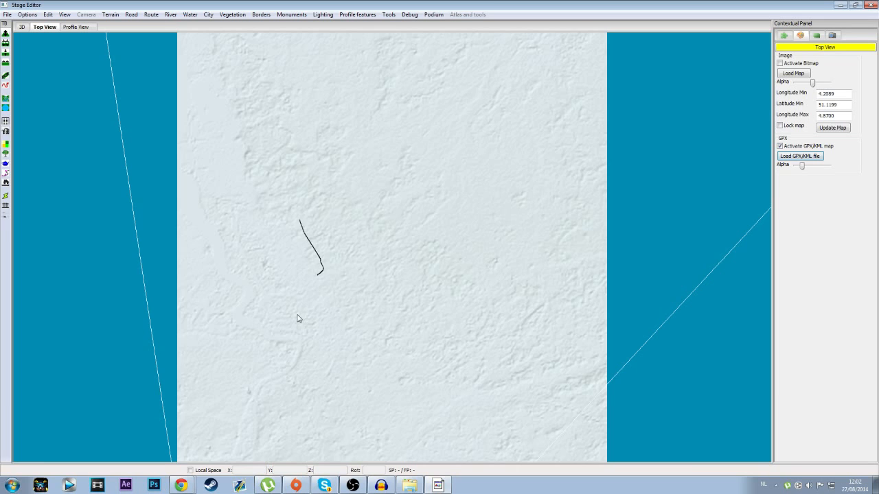
# Step: Examine the GPX track on the flat stage's top view, from its northern end to its southern end
pyautogui.scroll(3, 297, 319)
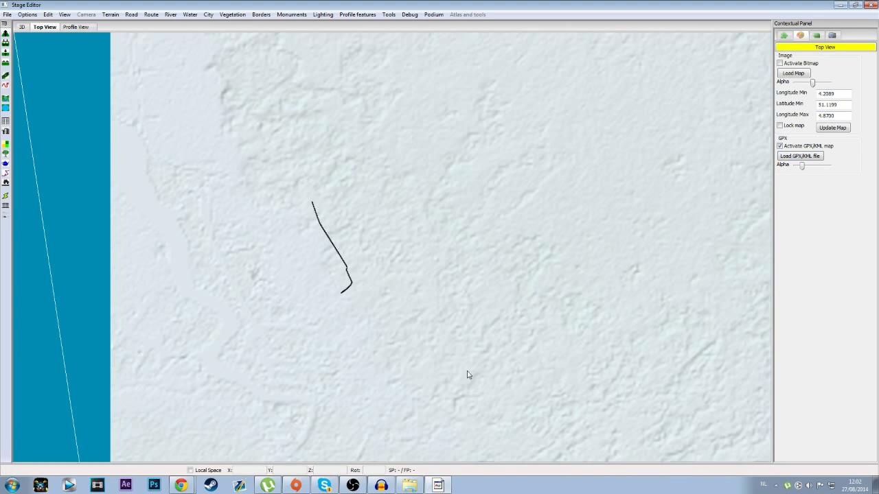
pyautogui.scroll(4, 364, 260)
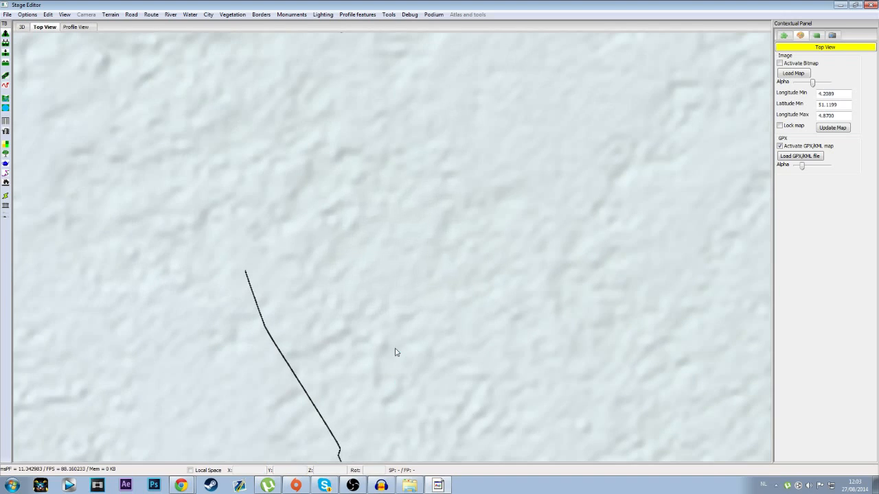
pyautogui.moveTo(328, 366); pyautogui.dragTo(328, 303, button='middle')
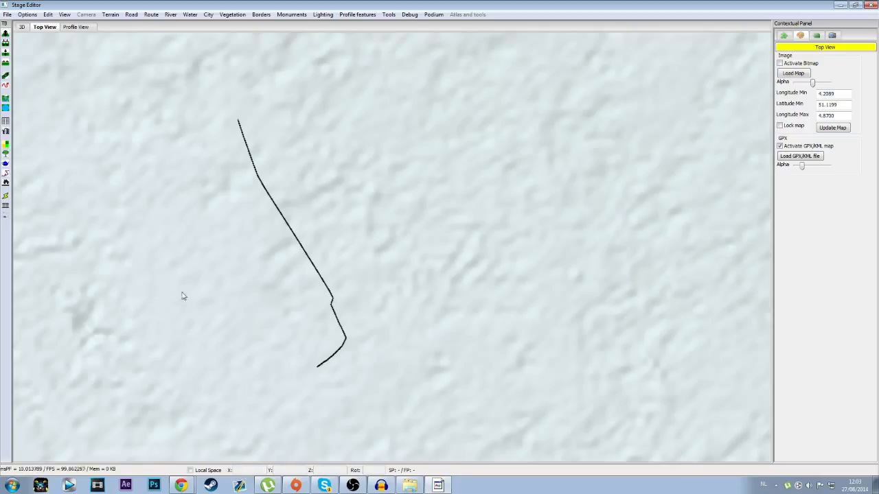
pyautogui.scroll(-3, 210, 240)
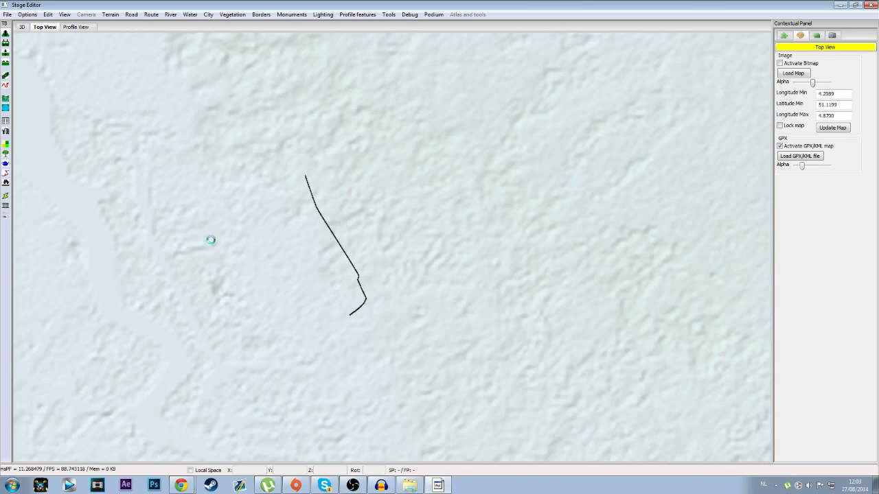
pyautogui.scroll(-5, 413, 335)
pyautogui.moveTo(445, 329); pyautogui.dragTo(410, 326, button='middle')
pyautogui.scroll(5, 297, 257)
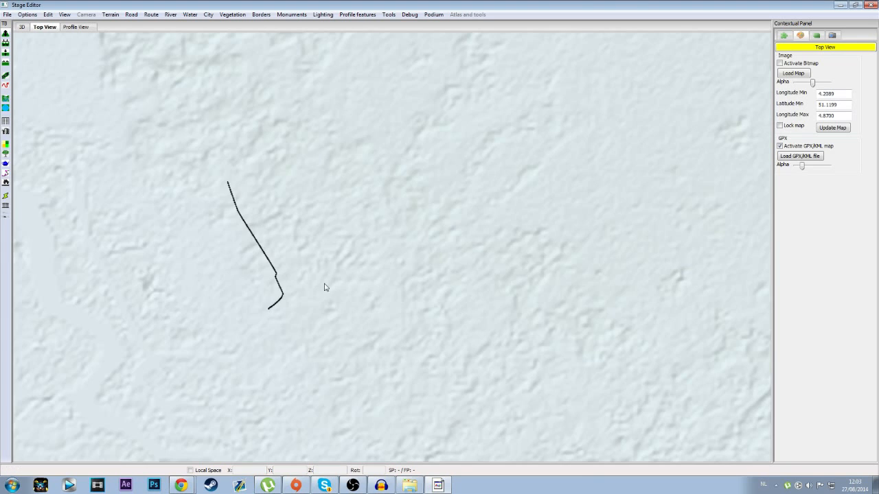
pyautogui.scroll(3, 292, 320)
pyautogui.moveTo(217, 282); pyautogui.dragTo(241, 259, button='middle')
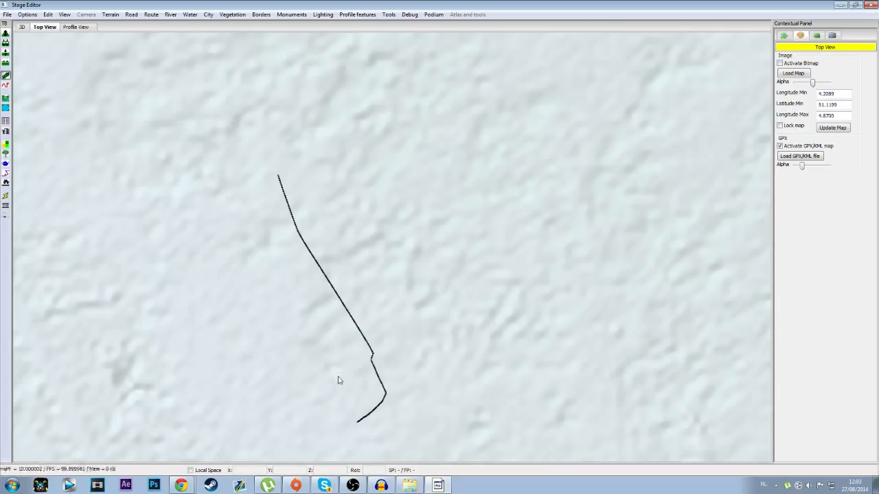
# Step: Place two connected road nodes, one at the GPX track's southern end and one at its first bend
pyautogui.click(358, 423)
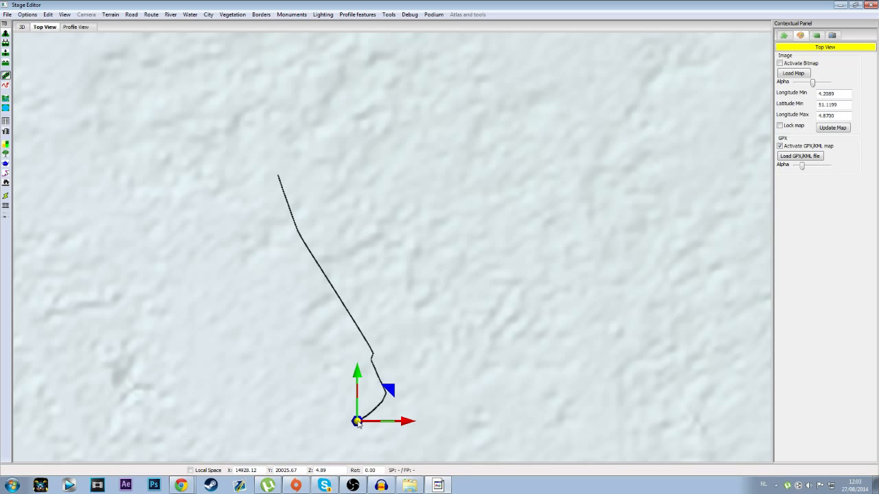
pyautogui.click(385, 395)
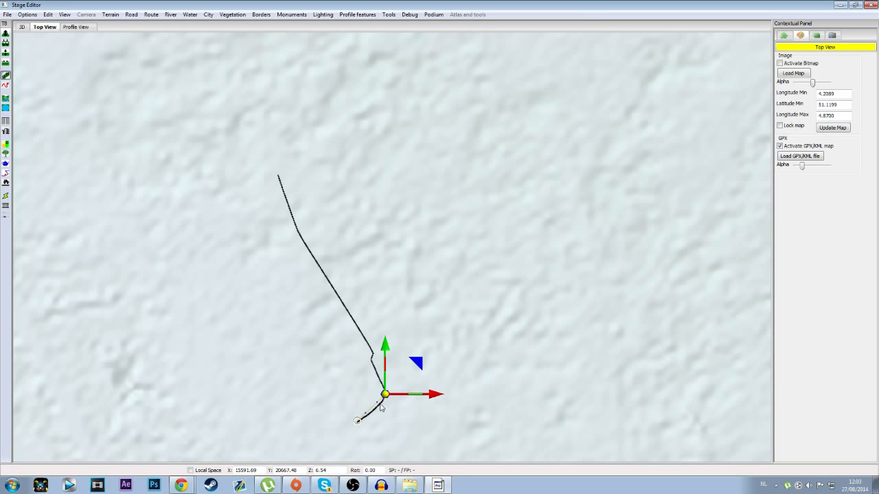
pyautogui.click(382, 415)
# Step: Reposition the new road segment's two curve handles to bend it along the GPX track
pyautogui.scroll(4, 382, 415)
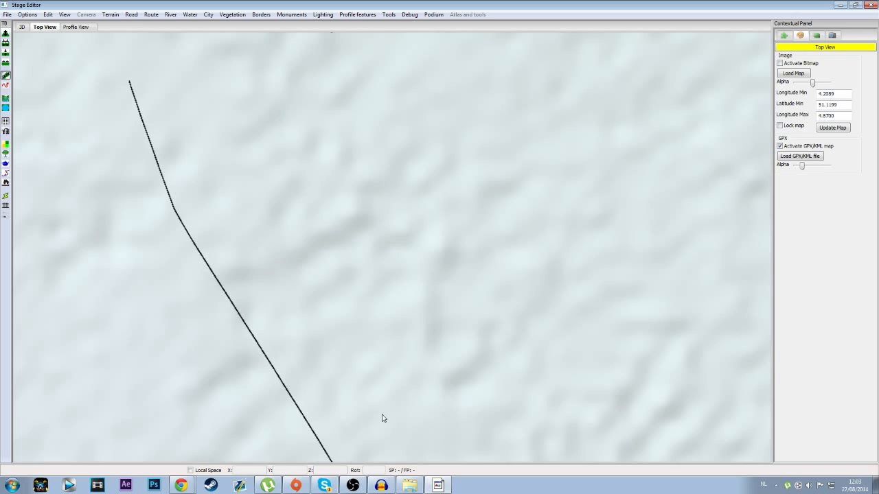
pyautogui.moveTo(410, 427); pyautogui.dragTo(418, 135, button='middle')
pyautogui.scroll(5, 383, 357)
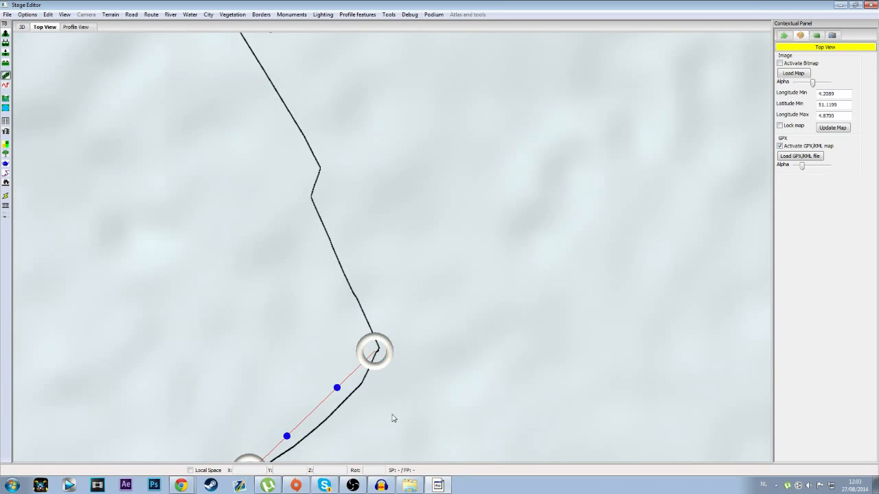
pyautogui.moveTo(392, 416); pyautogui.dragTo(371, 309, button='middle')
pyautogui.click(323, 317)
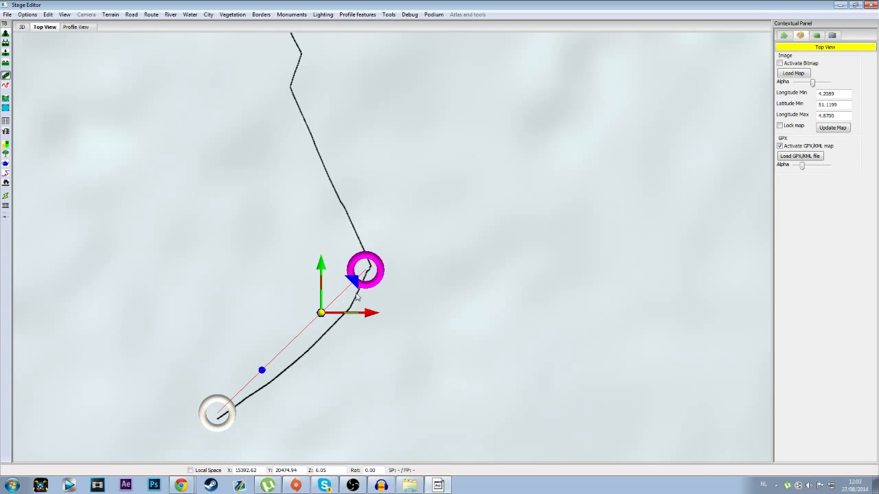
pyautogui.moveTo(355, 285); pyautogui.dragTo(387, 313)
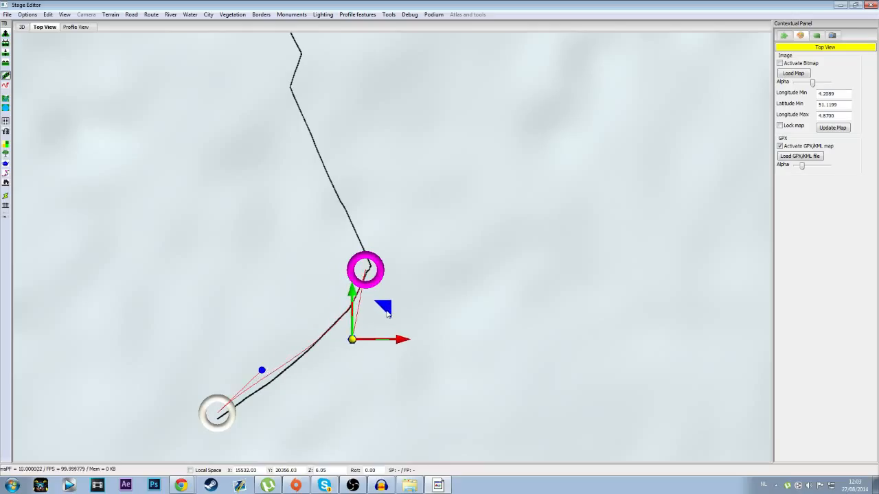
pyautogui.click(263, 371)
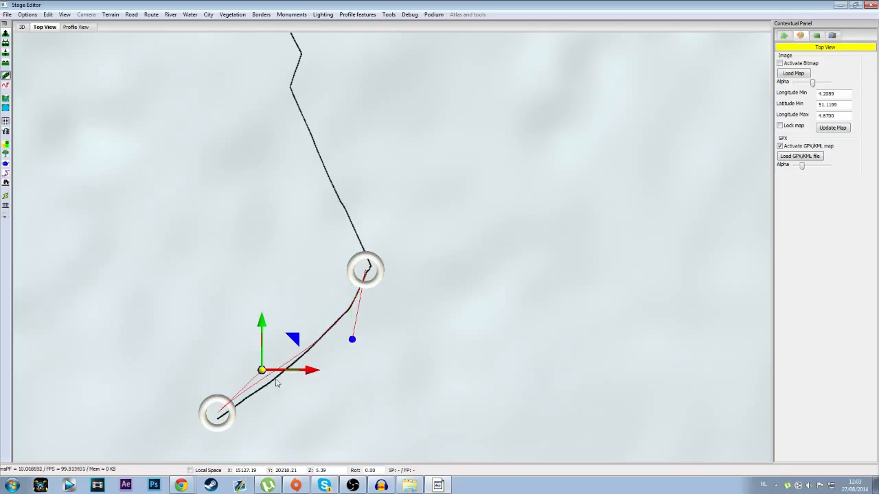
pyautogui.moveTo(298, 336); pyautogui.dragTo(279, 364)
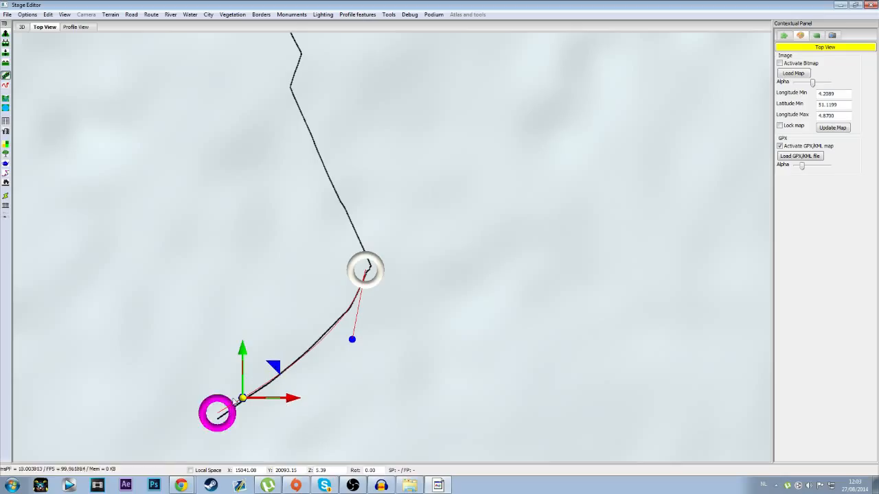
# Step: Move the road's southern node onto the track's end and fine-tune both curve handles to match the track
pyautogui.click(217, 414)
pyautogui.moveTo(252, 385); pyautogui.dragTo(254, 388)
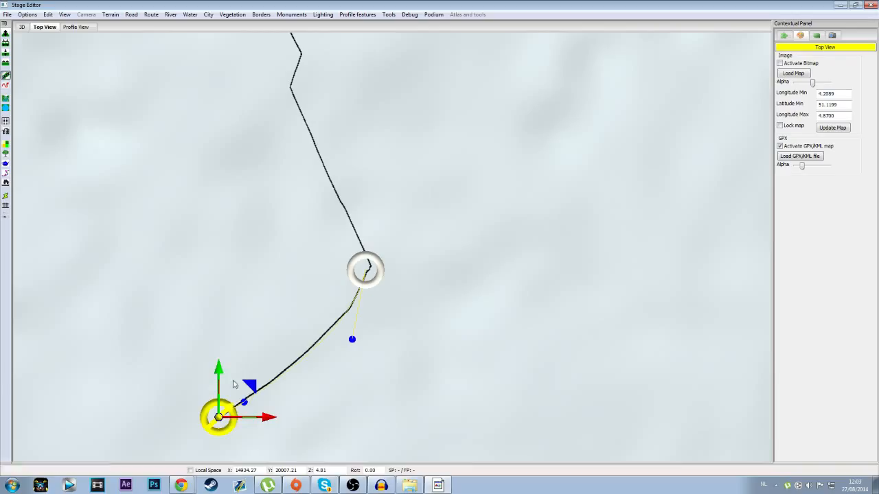
pyautogui.click(243, 402)
pyautogui.click(277, 377)
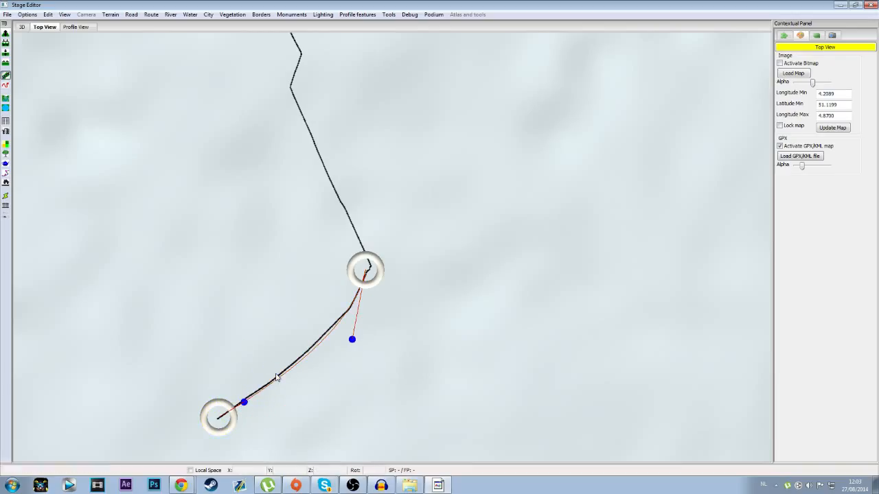
pyautogui.click(243, 402)
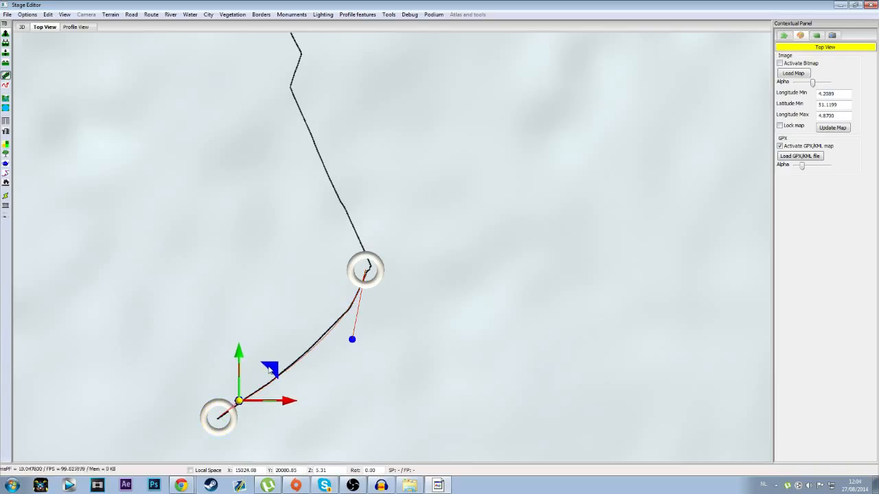
pyautogui.click(352, 339)
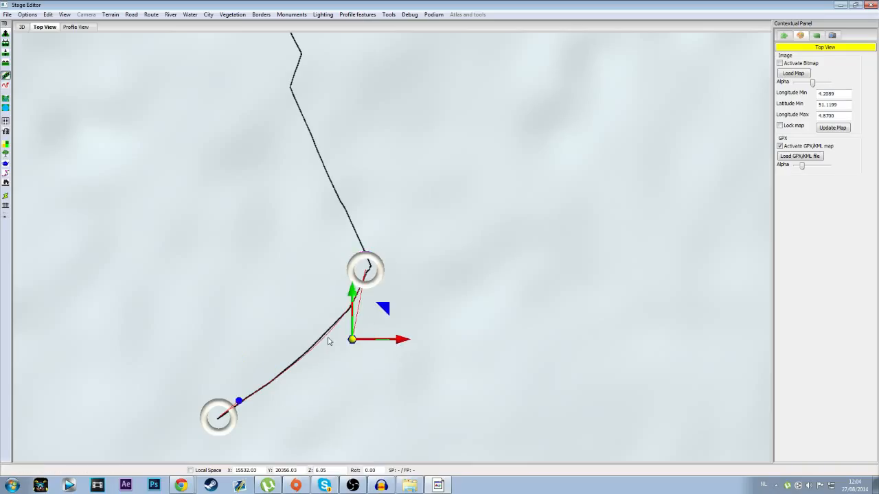
pyautogui.moveTo(383, 309); pyautogui.dragTo(380, 308)
pyautogui.click(434, 323)
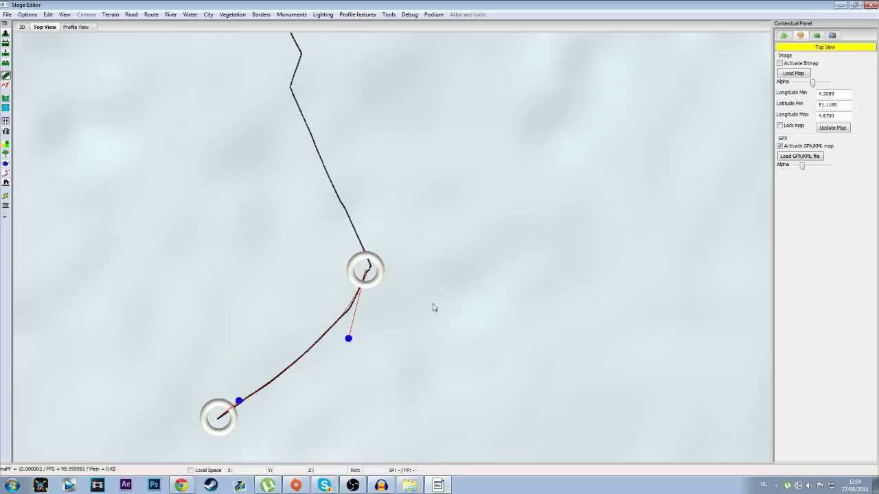
# Step: Place a separate road node off the track, southeast of the bend, and connect it to the bend node
pyautogui.click(372, 282)
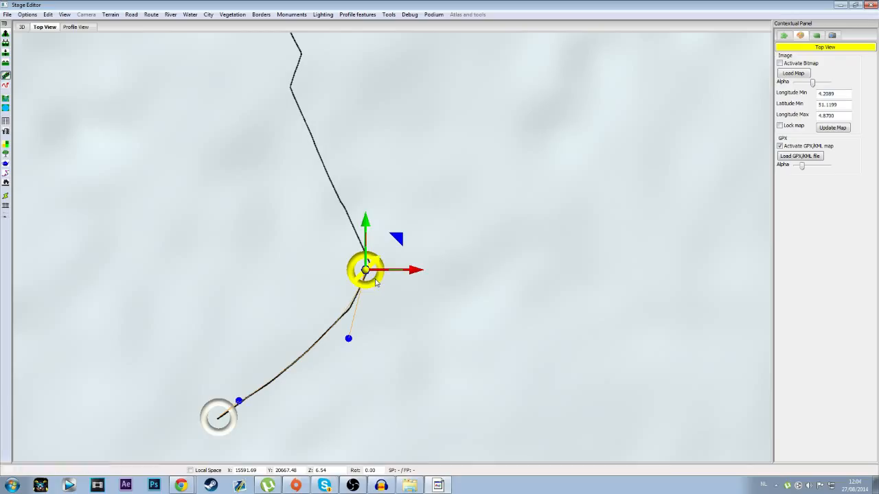
pyautogui.click(408, 347)
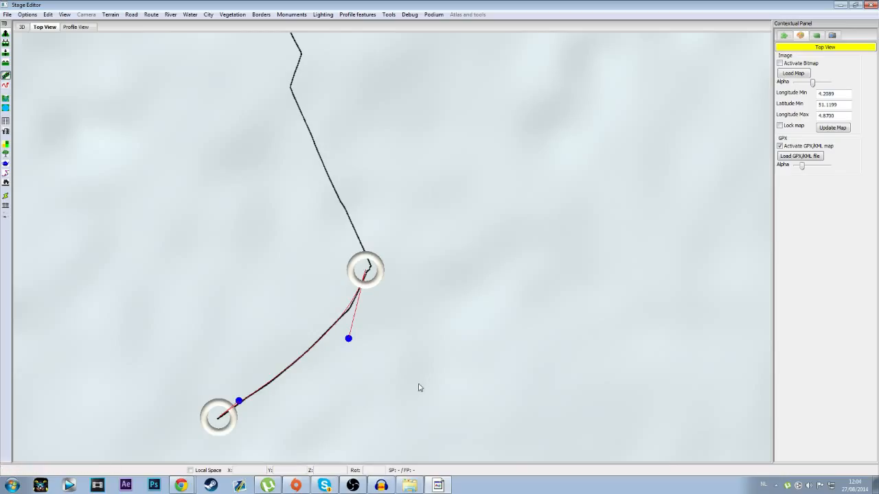
pyautogui.click(478, 420)
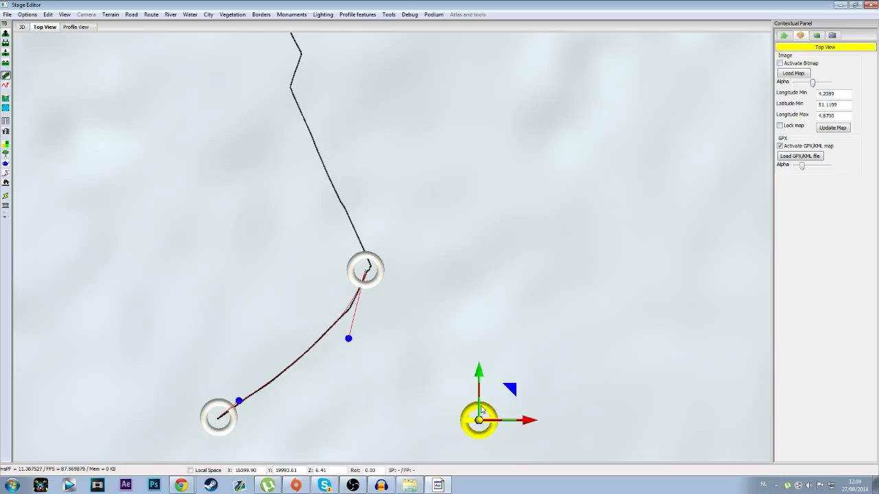
pyautogui.click(366, 274)
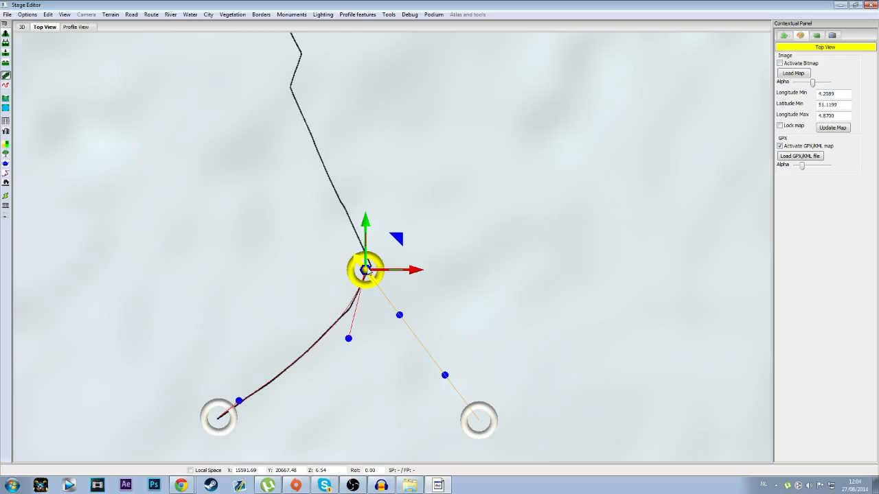
# Step: Extend the road from the bend junction to a node farther north on the GPX track and inspect the result in 3D
pyautogui.click(338, 201)
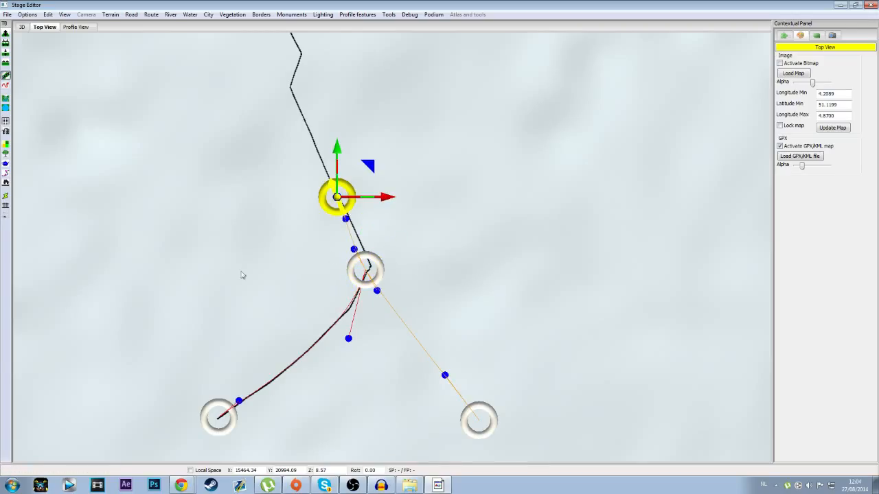
pyautogui.click(22, 27)
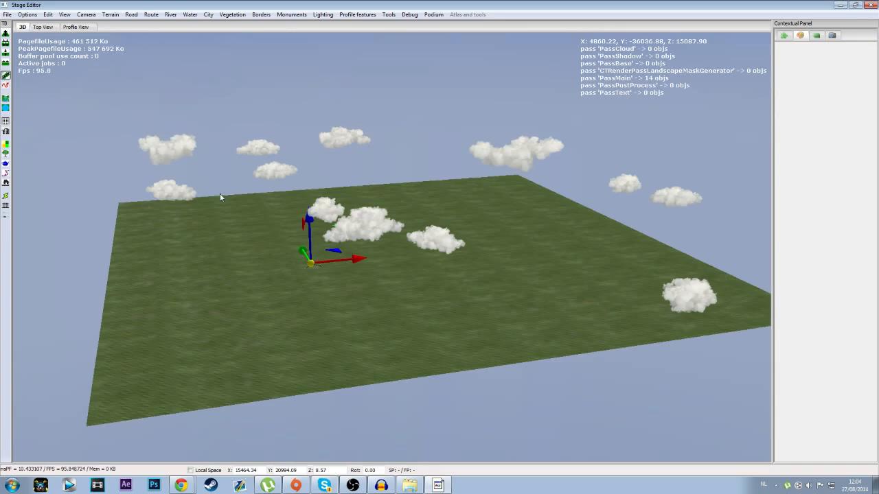
pyautogui.scroll(6, 307, 277)
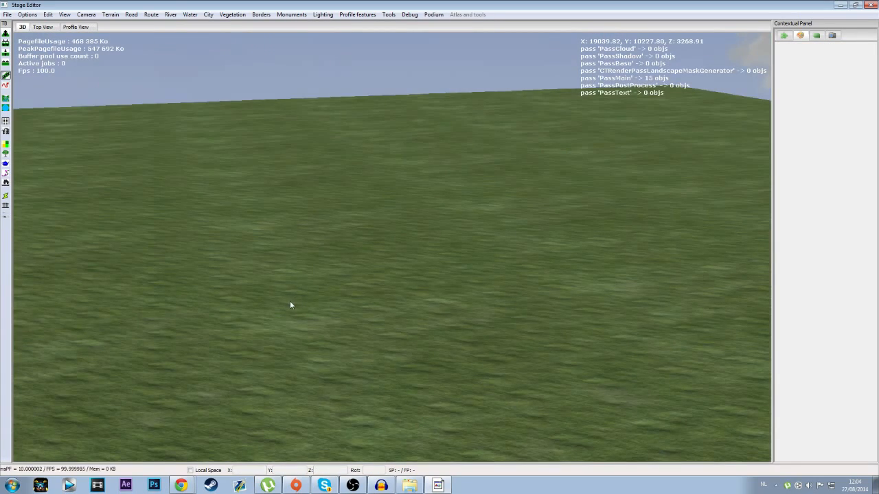
pyautogui.scroll(-5, 289, 309)
pyautogui.moveTo(329, 348); pyautogui.dragTo(346, 361, button='middle')
pyautogui.scroll(6, 389, 350)
pyautogui.scroll(-6, 377, 345)
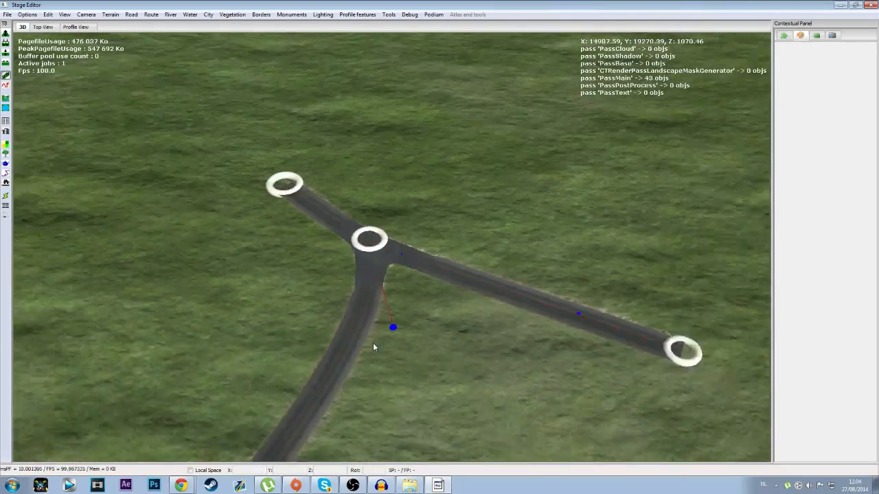
pyautogui.moveTo(356, 336); pyautogui.dragTo(268, 268, button='middle')
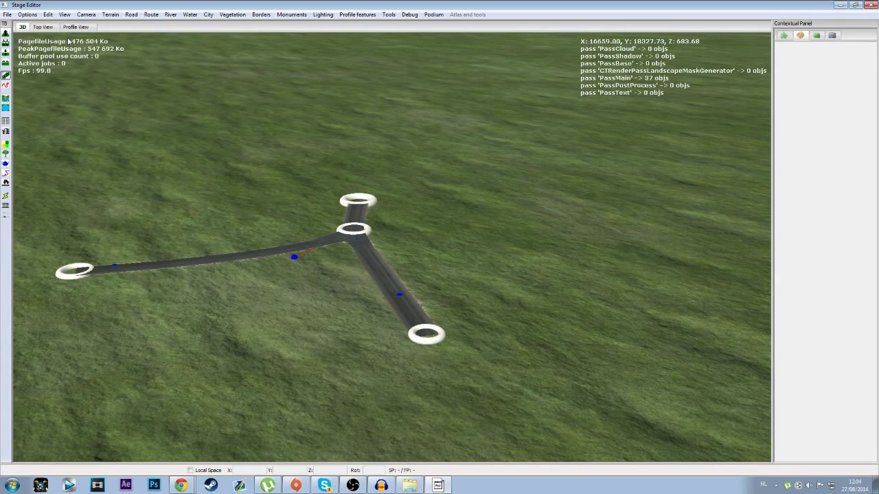
# Step: In the top view, extend the road from its northernmost node to the next corner of the GPX track
pyautogui.click(44, 27)
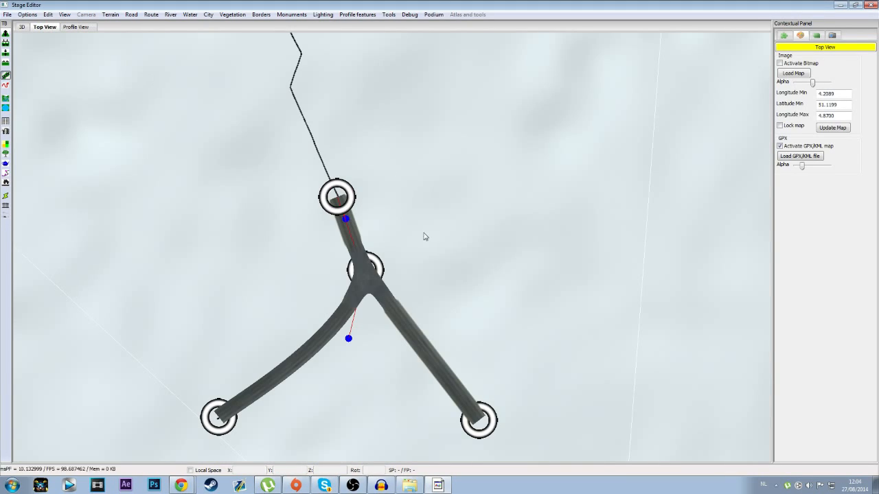
pyautogui.scroll(-10, 462, 287)
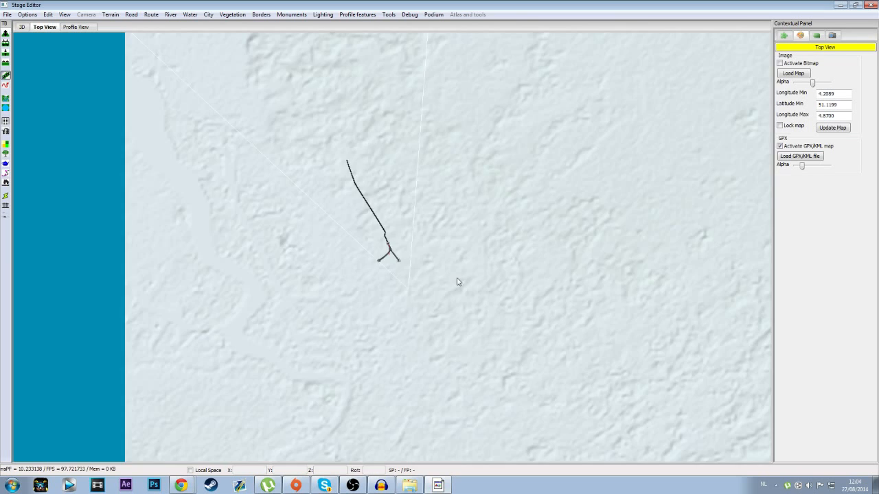
pyautogui.scroll(12, 345, 248)
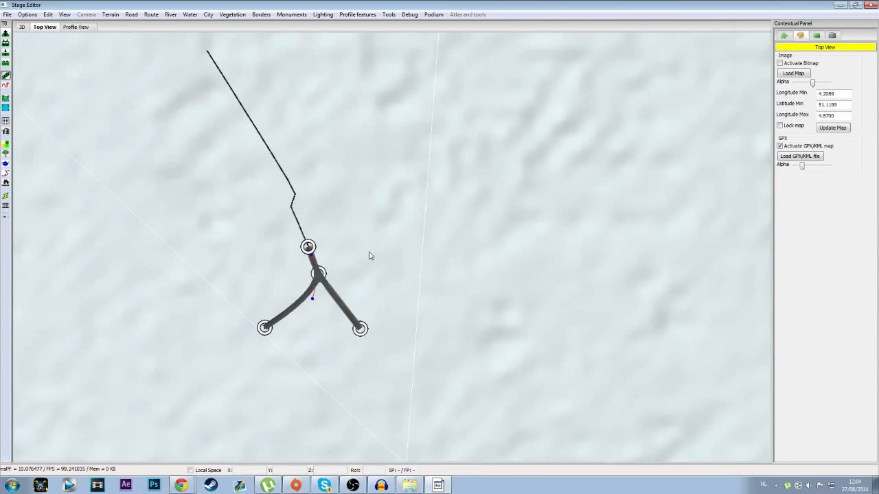
pyautogui.scroll(2, 392, 256)
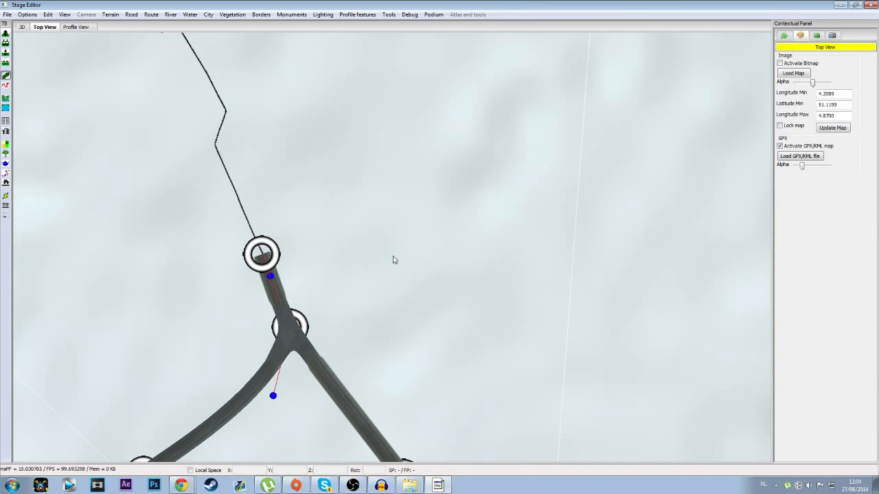
pyautogui.click(261, 258)
pyautogui.click(216, 146)
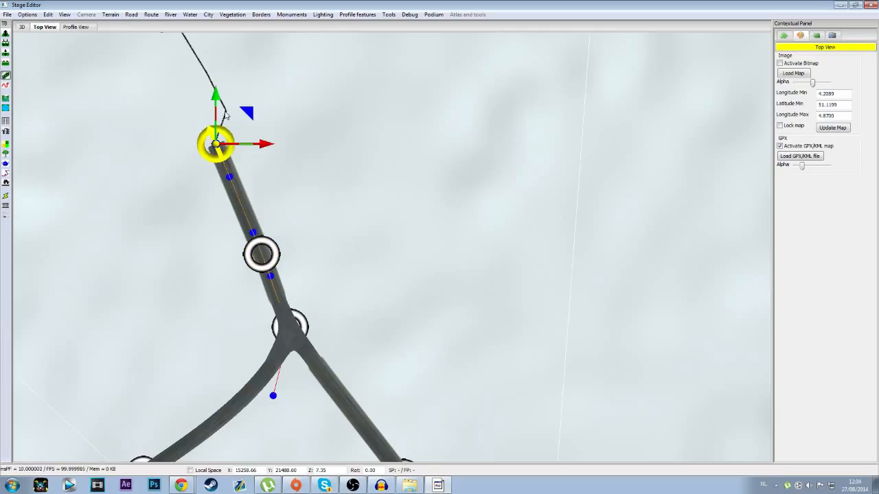
# Step: Place a separate road node off the track, southwest of the corner node, and connect it to the corner
pyautogui.click(150, 224)
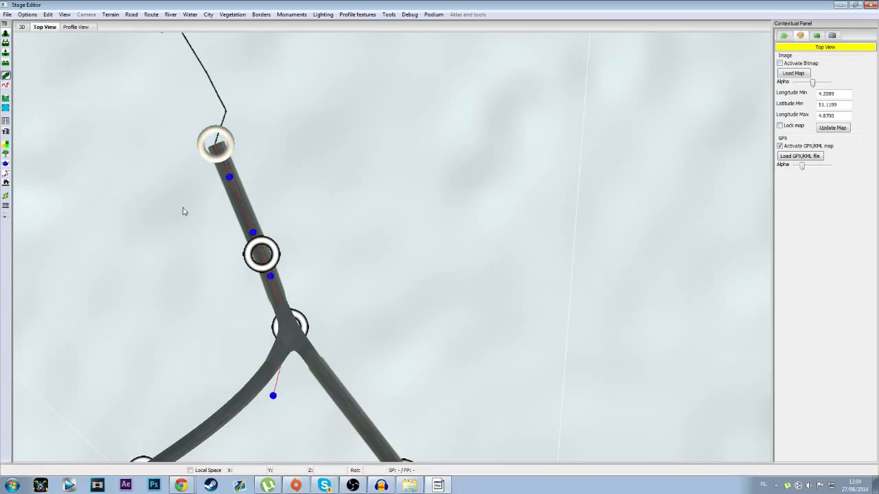
pyautogui.click(189, 239)
pyautogui.click(216, 145)
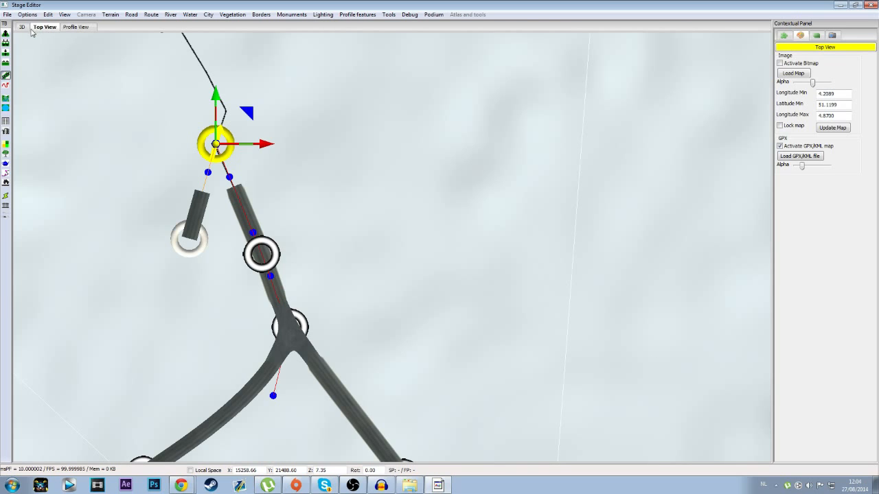
# Step: In the 3D view, add a road node north of the new junction, connected to the junction node
pyautogui.click(21, 27)
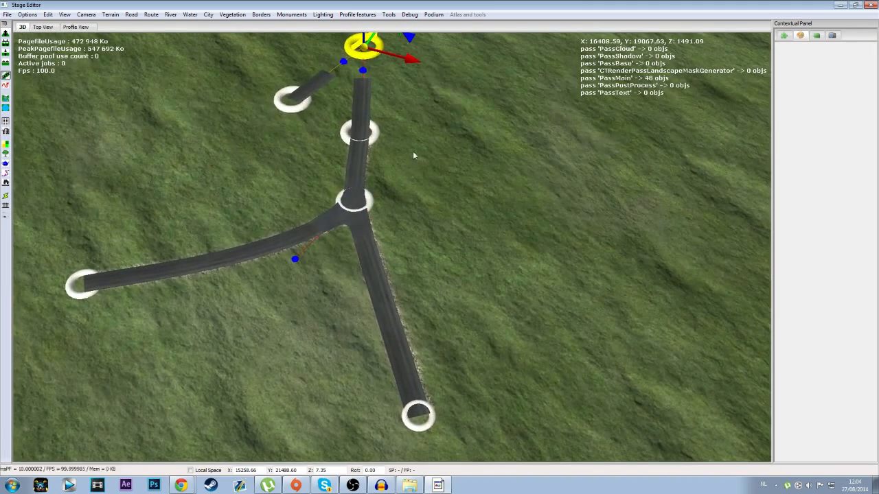
pyautogui.click(415, 154)
pyautogui.press('Up')
pyautogui.click(350, 254)
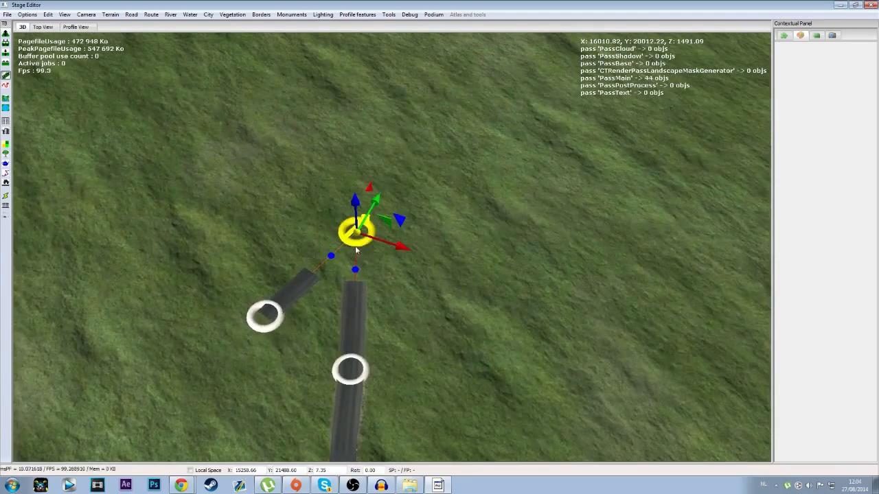
pyautogui.press('Up')
pyautogui.press('Right')
pyautogui.click(386, 248)
pyautogui.press('Down')
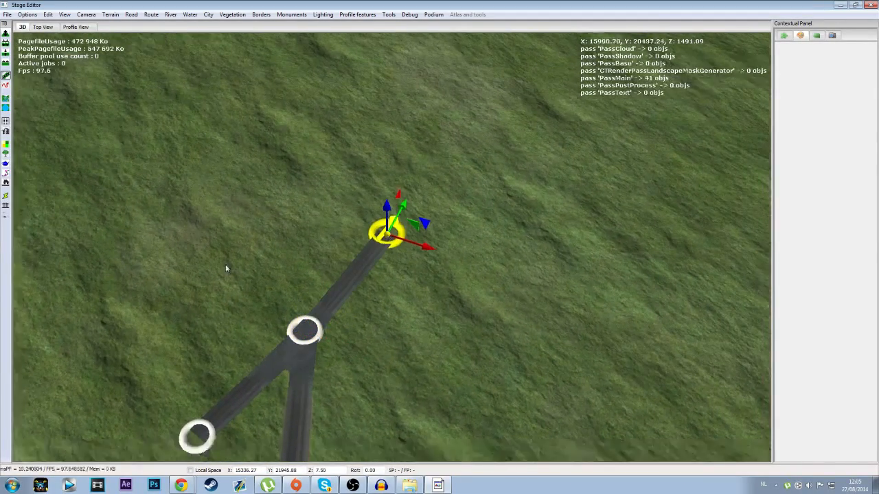
# Step: In the top view, move the newest road node south onto the kink of the GPX track
pyautogui.click(52, 28)
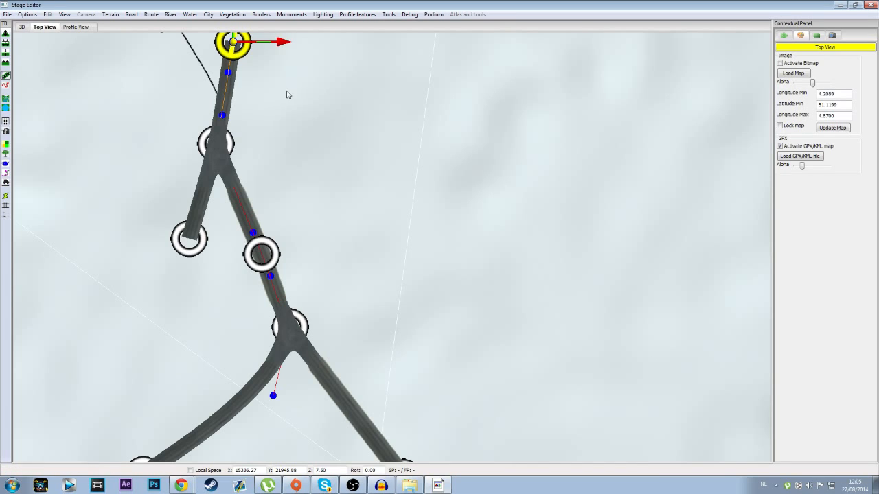
pyautogui.scroll(-1, 264, 77)
pyautogui.moveTo(282, 132); pyautogui.dragTo(307, 224, button='middle')
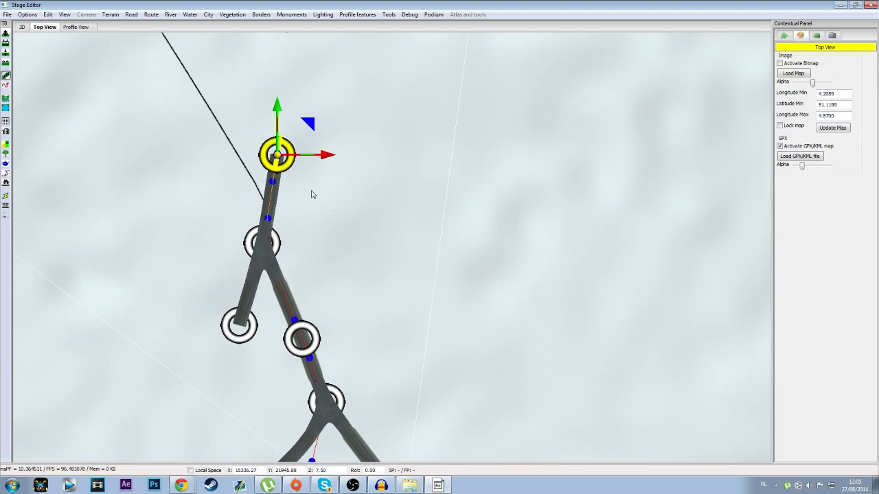
pyautogui.moveTo(313, 126); pyautogui.dragTo(306, 178)
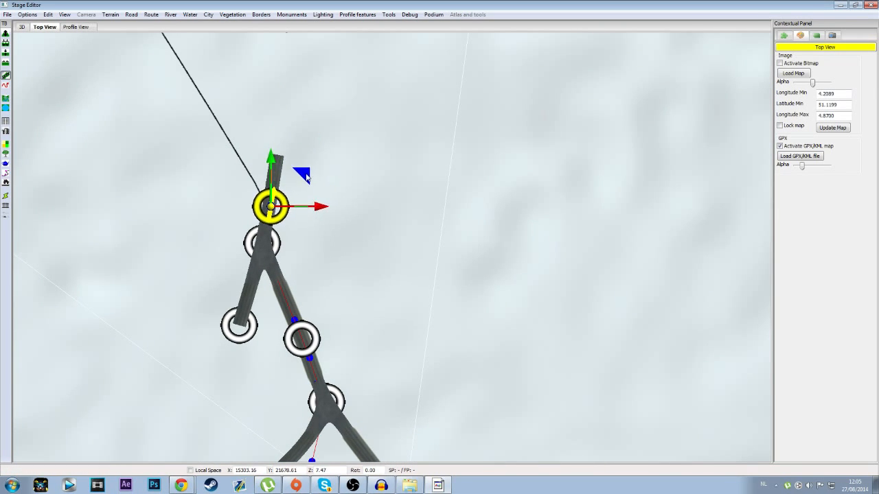
# Step: Extend the road node by node along the GPX track up to the track's northern end, then deselect the end node
pyautogui.click(213, 114)
pyautogui.moveTo(253, 98); pyautogui.dragTo(330, 288, button='middle')
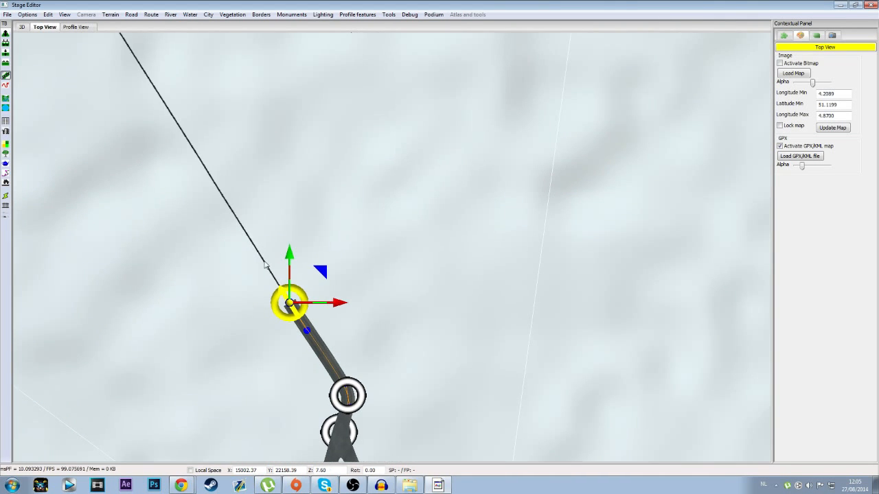
pyautogui.moveTo(218, 190); pyautogui.dragTo(307, 227, button='middle')
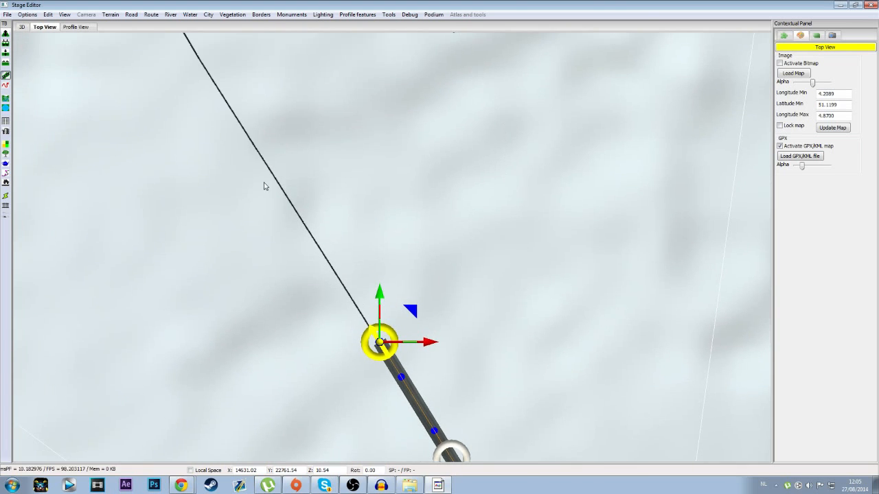
pyautogui.click(257, 149)
pyautogui.scroll(-8, 259, 149)
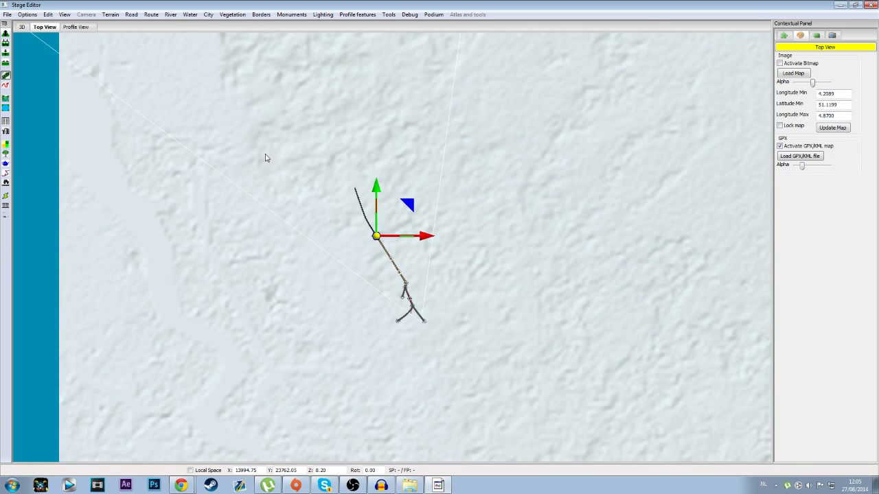
pyautogui.click(365, 219)
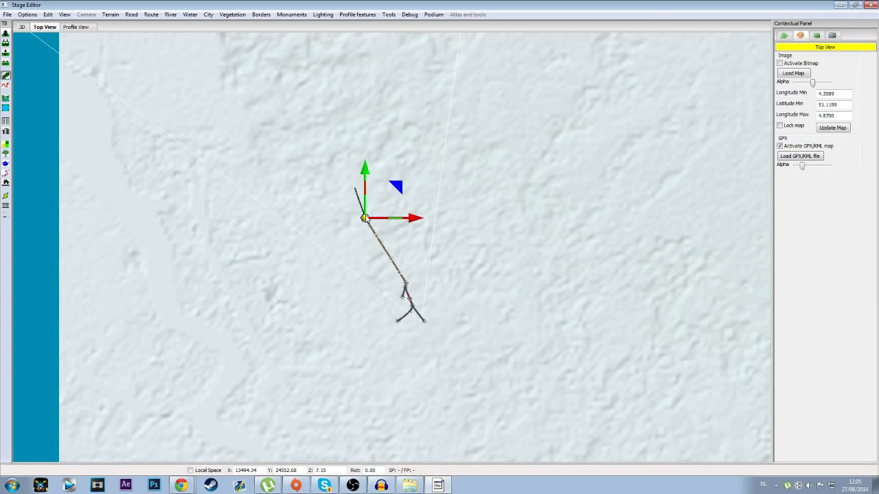
pyautogui.click(355, 191)
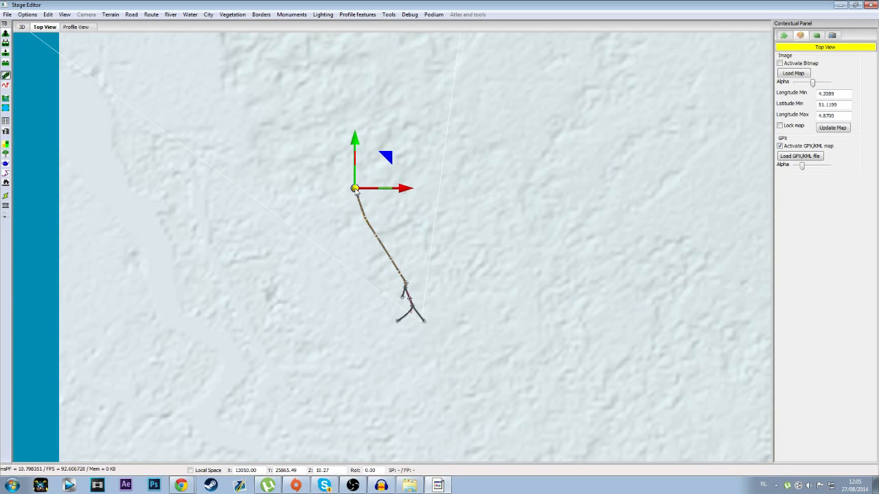
pyautogui.click(486, 299)
pyautogui.moveTo(467, 305); pyautogui.dragTo(412, 340, button='middle')
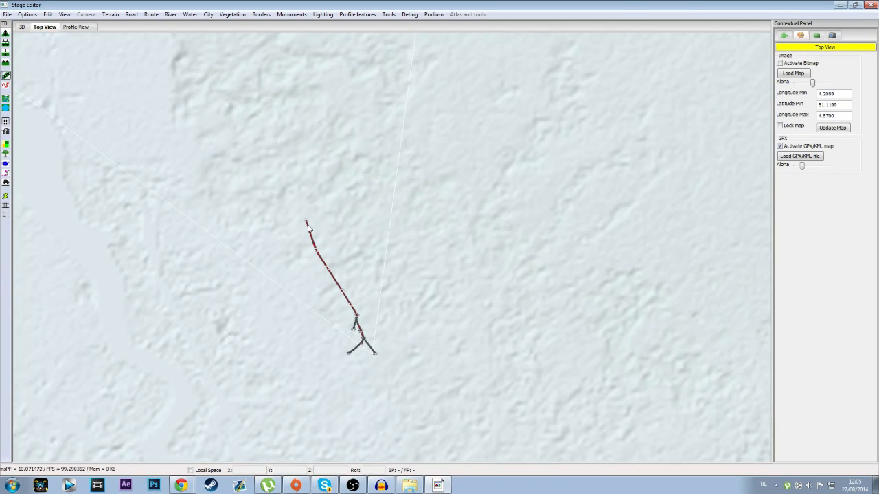
# Step: In the 3D view, extend the road from its southwestern end node beyond the GPX track with three more nodes
pyautogui.click(28, 27)
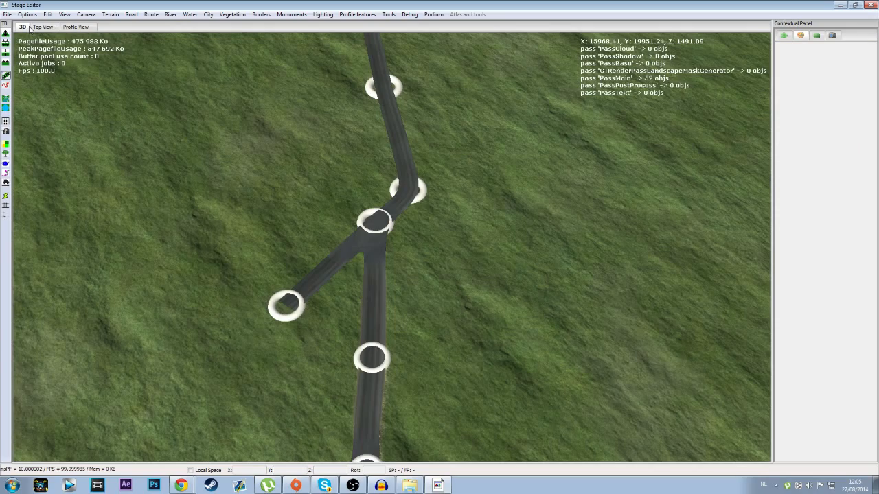
pyautogui.scroll(-4, 549, 240)
pyautogui.moveTo(492, 226); pyautogui.dragTo(501, 179, button='middle')
pyautogui.click(301, 306)
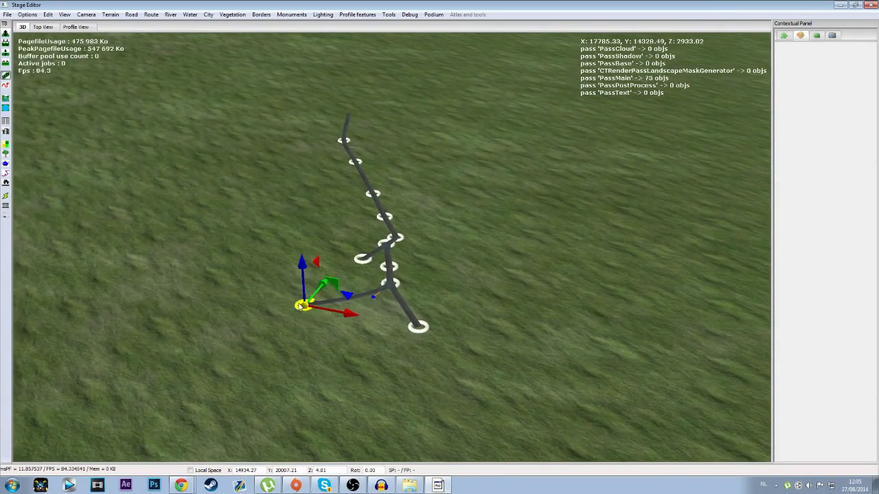
pyautogui.scroll(4, 300, 309)
pyautogui.moveTo(301, 336); pyautogui.dragTo(381, 382, button='middle')
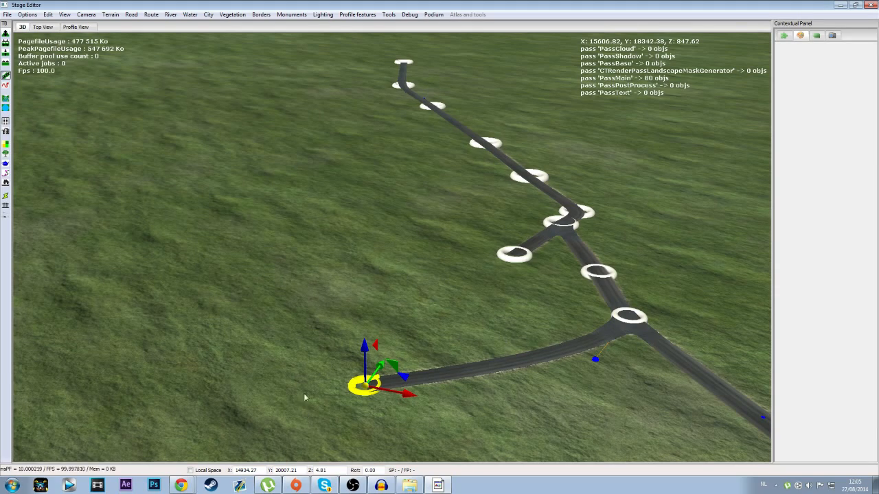
pyautogui.click(113, 413)
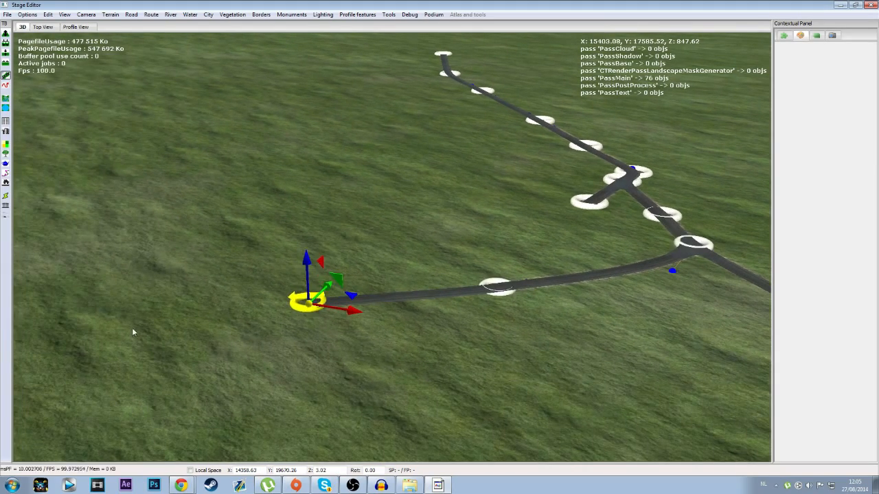
pyautogui.click(64, 320)
pyautogui.press('Left')
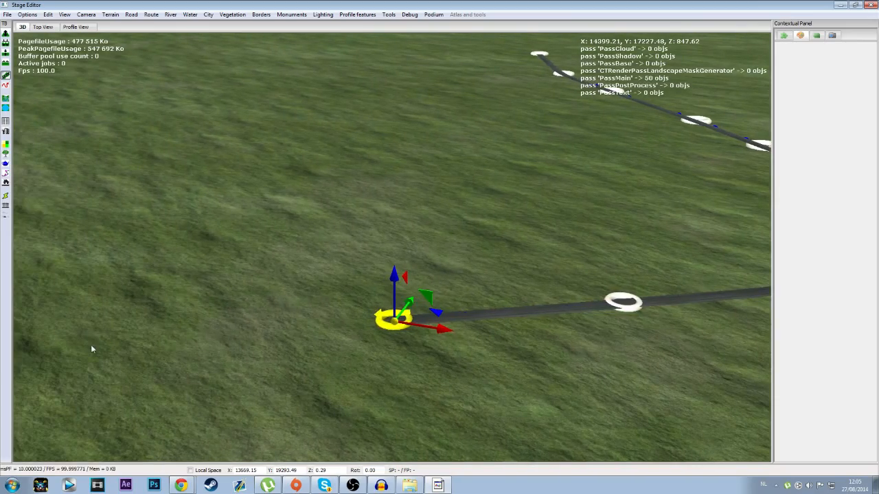
pyautogui.click(92, 346)
# Step: Extend the road from its northern end node farther north, past the end of the GPX track
pyautogui.moveTo(261, 347); pyautogui.dragTo(396, 305, button='middle')
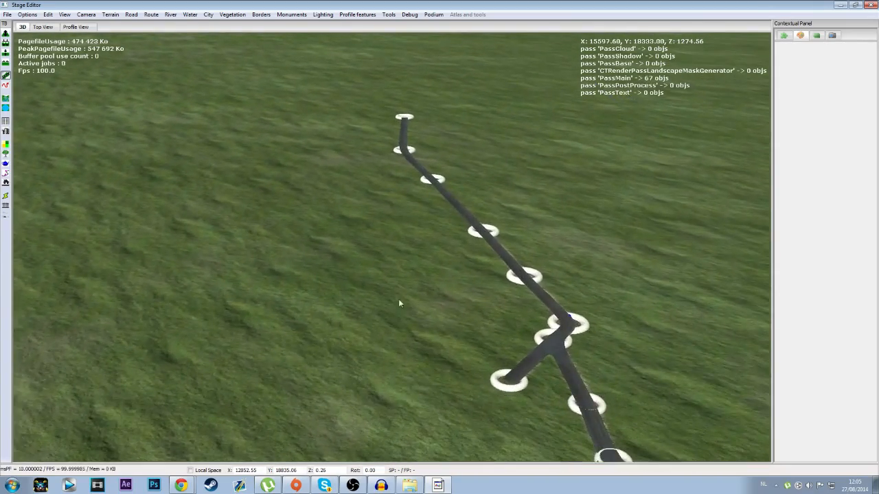
pyautogui.press('Up')
pyautogui.click(409, 184)
pyautogui.press('Up')
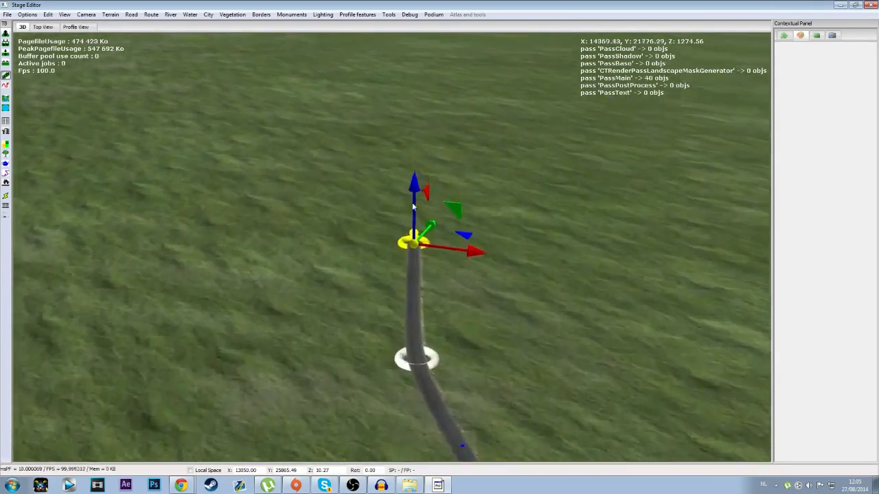
pyautogui.press('Up')
pyautogui.click(354, 173)
pyautogui.press('Up')
pyautogui.click(365, 176)
# Step: Start the stage route in the 3D view by placing its start on the road's southwestern end node
pyautogui.scroll(-10, 369, 236)
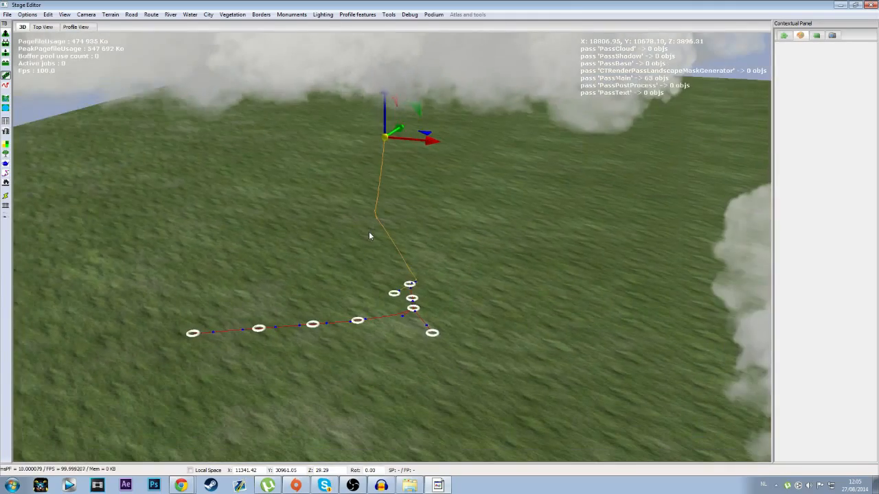
pyautogui.moveTo(368, 244); pyautogui.dragTo(384, 306, button='middle')
pyautogui.scroll(4, 385, 308)
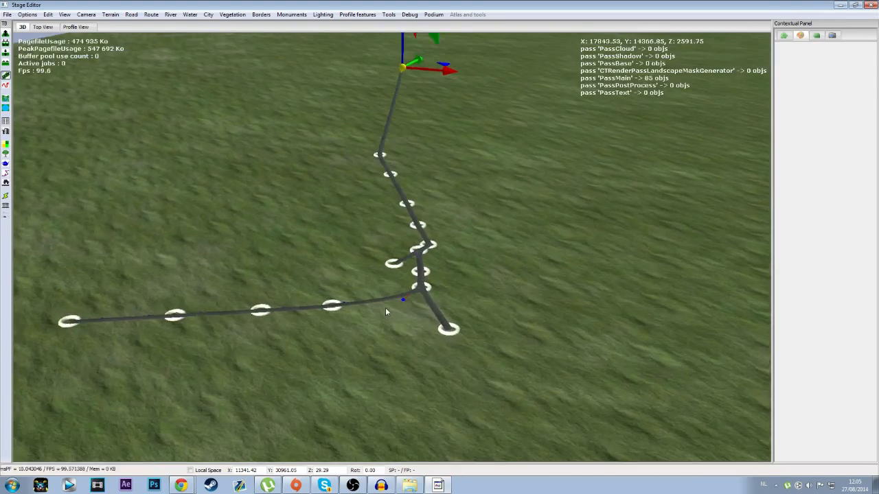
pyautogui.press('Right')
pyautogui.press('Up')
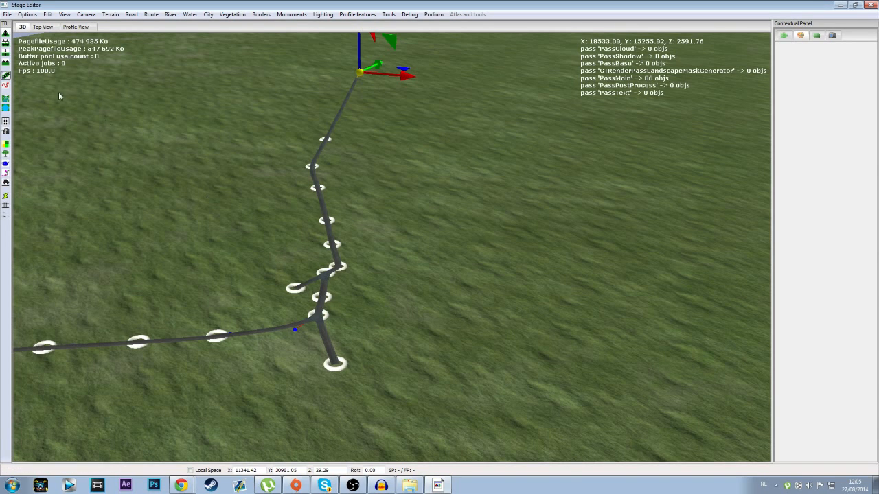
pyautogui.click(10, 72)
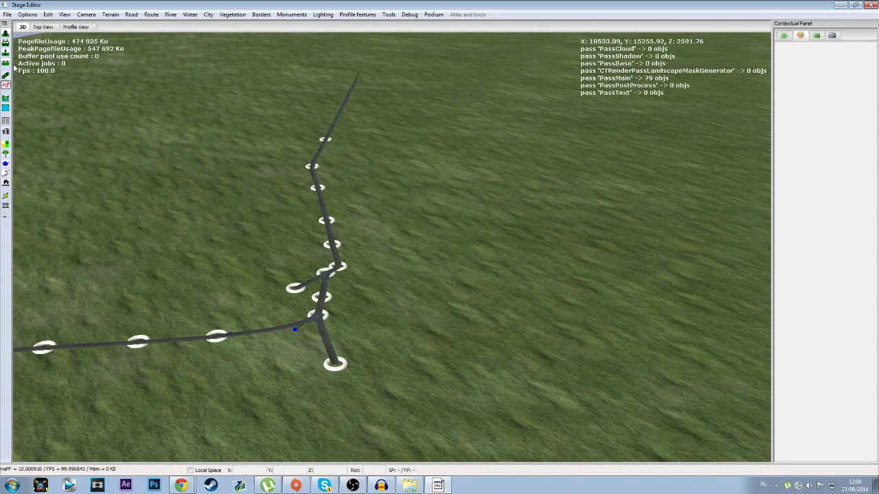
pyautogui.moveTo(171, 208); pyautogui.dragTo(162, 183, button='middle')
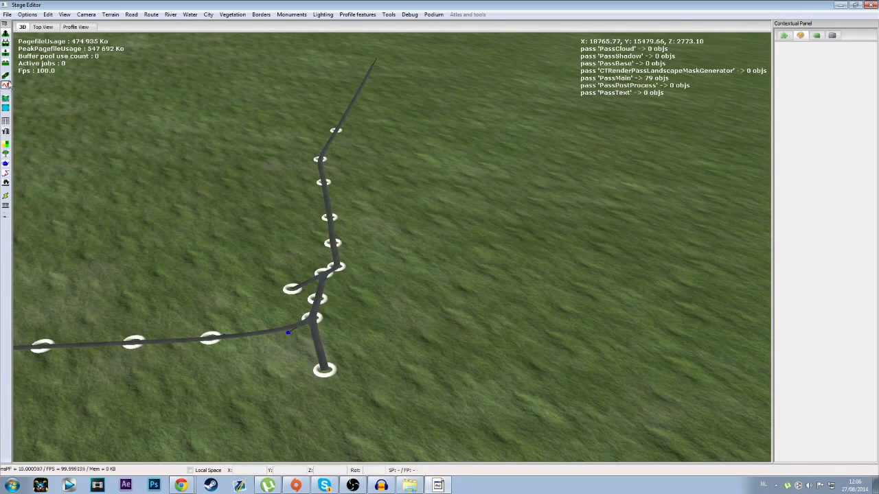
pyautogui.press('Left')
pyautogui.press('Down')
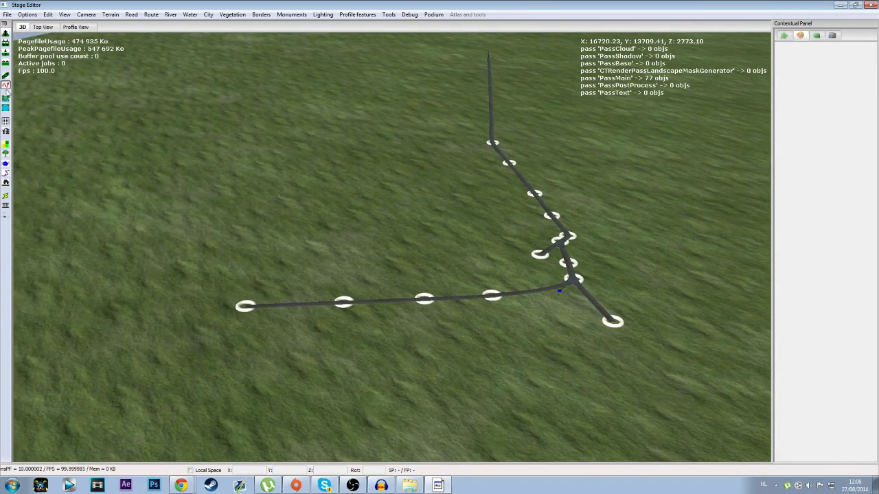
pyautogui.click(245, 308)
# Step: Extend the route along the next three nodes and through the junction to the first node north of it
pyautogui.click(344, 305)
pyautogui.press('Right')
pyautogui.click(291, 306)
pyautogui.click(357, 300)
pyautogui.press('Right')
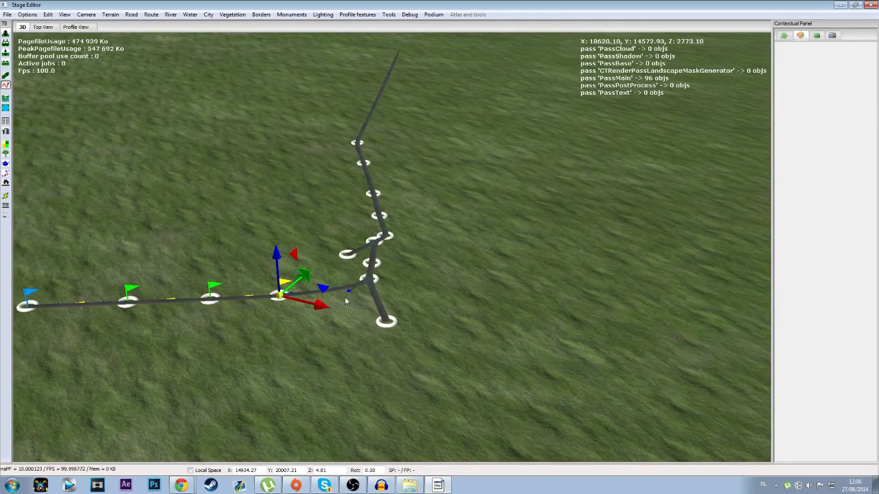
pyautogui.press('Up')
pyautogui.click(307, 331)
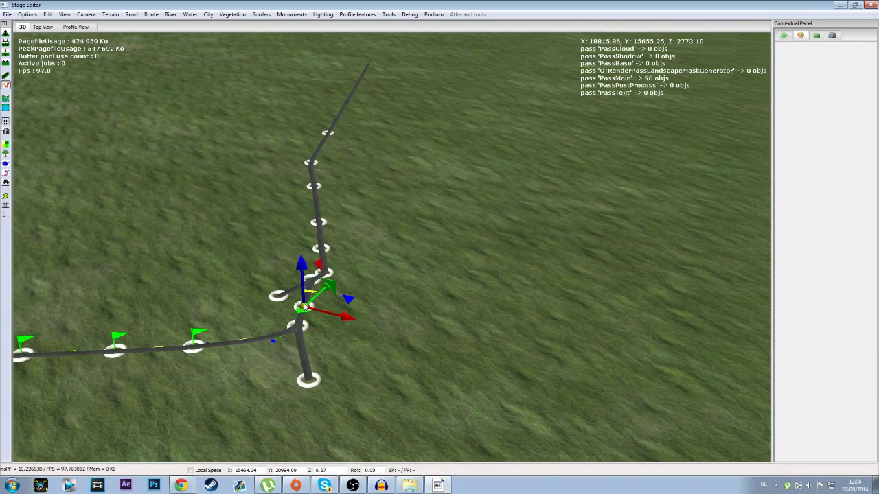
# Step: Continue the route north past the short side spur up to the node where the road bends
pyautogui.click(310, 279)
pyautogui.press('Up')
pyautogui.click(319, 320)
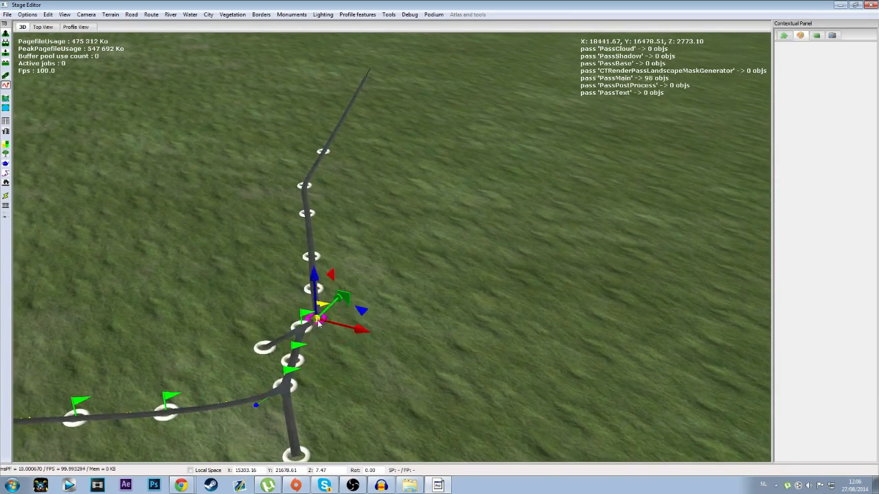
pyautogui.press('Up')
pyautogui.click(301, 205)
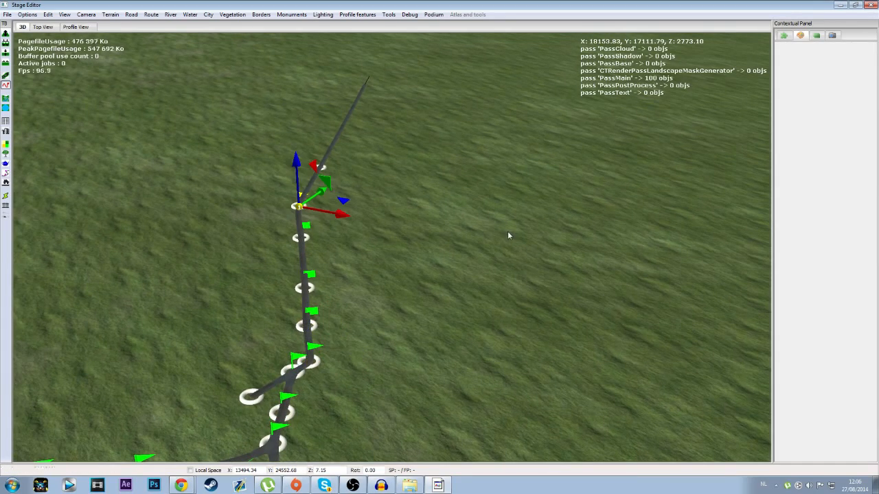
# Step: Extend the route from the bend node by node to the road's northern end node
pyautogui.press('Down')
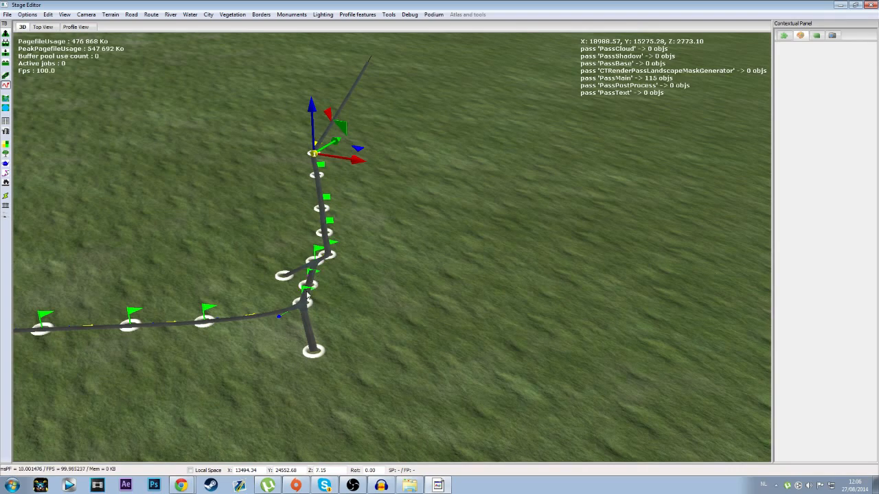
pyautogui.press('Up')
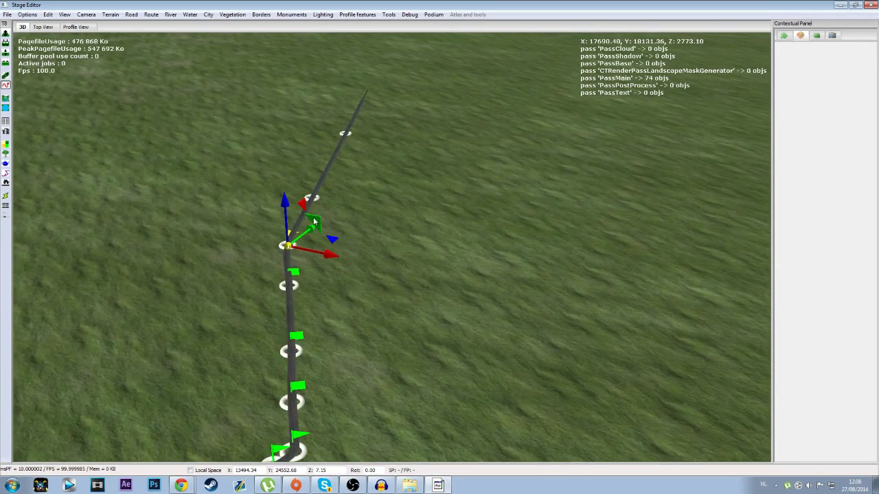
pyautogui.press('Down')
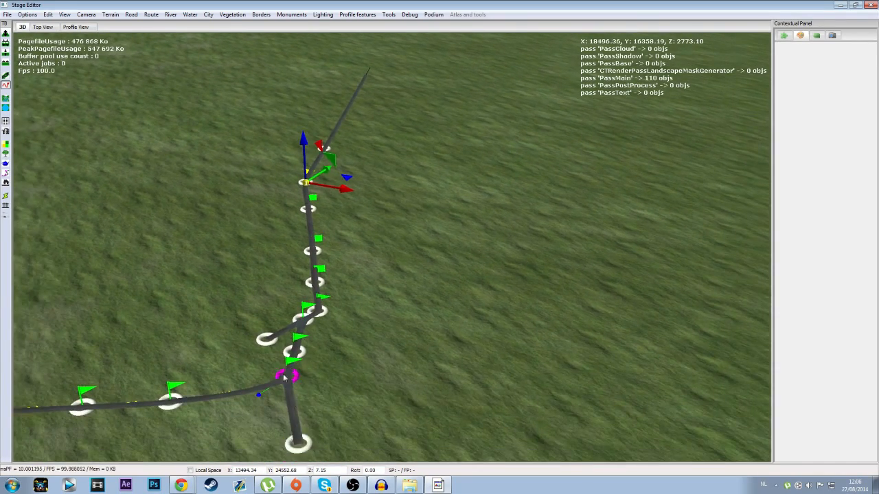
pyautogui.press('Up')
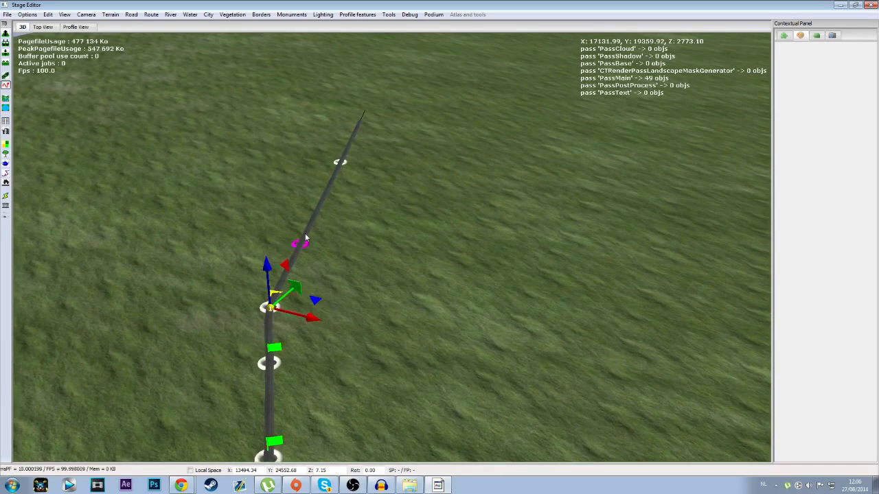
pyautogui.press('Up')
pyautogui.click(287, 315)
pyautogui.press('Up')
pyautogui.click(330, 258)
pyautogui.press('Up')
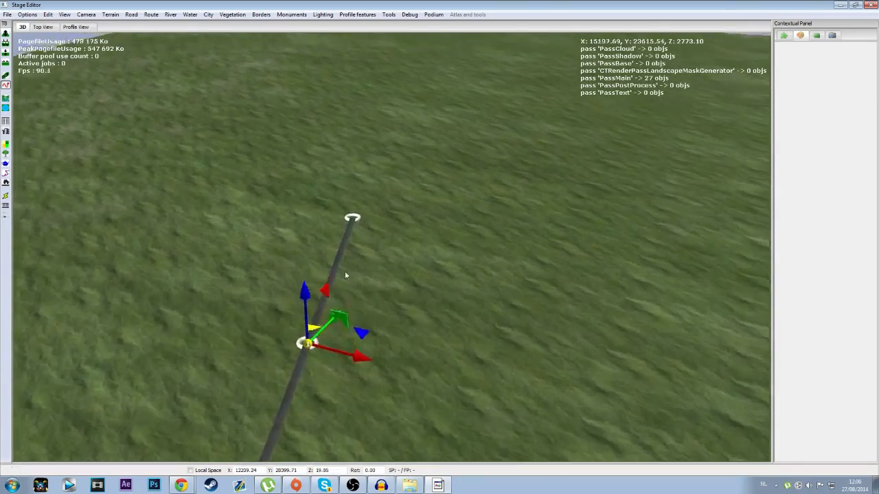
pyautogui.click(348, 257)
# Step: Look over the finished route in the 3D view from its northern end back to its start
pyautogui.press('Down')
pyautogui.scroll(-5, 360, 299)
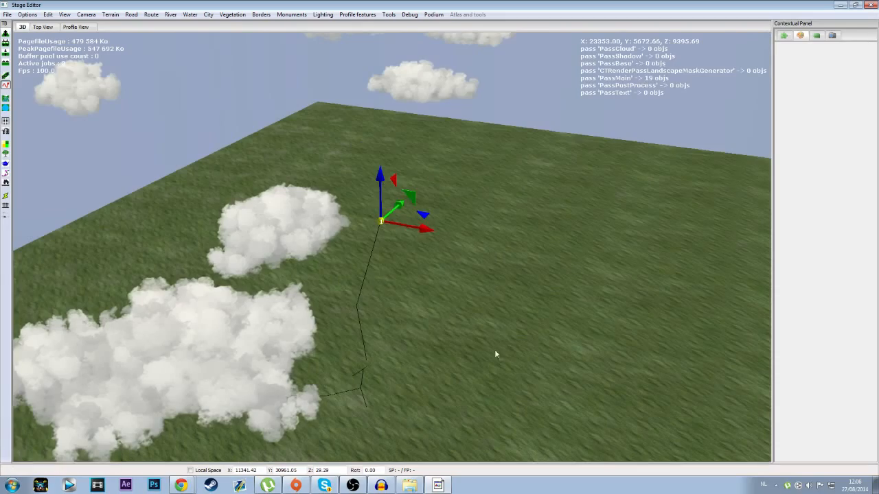
pyautogui.scroll(8, 494, 350)
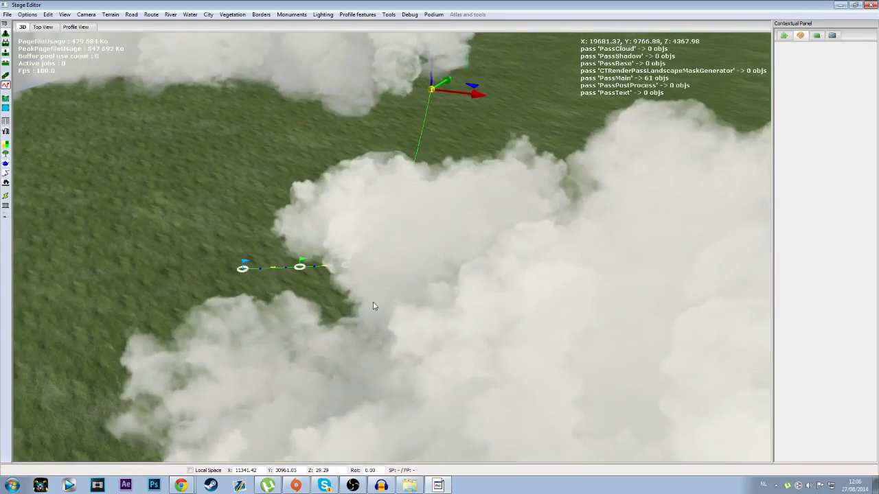
pyautogui.press('Left')
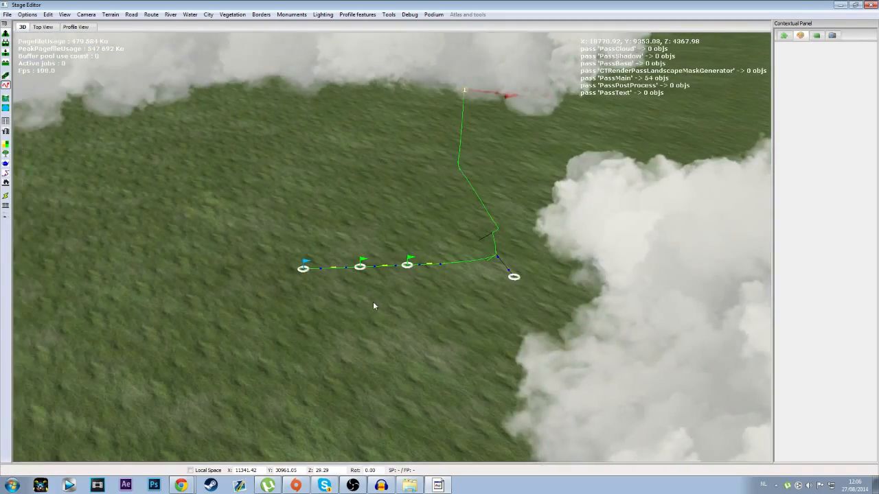
pyautogui.press('Up')
pyautogui.scroll(4, 374, 306)
pyautogui.press('Left')
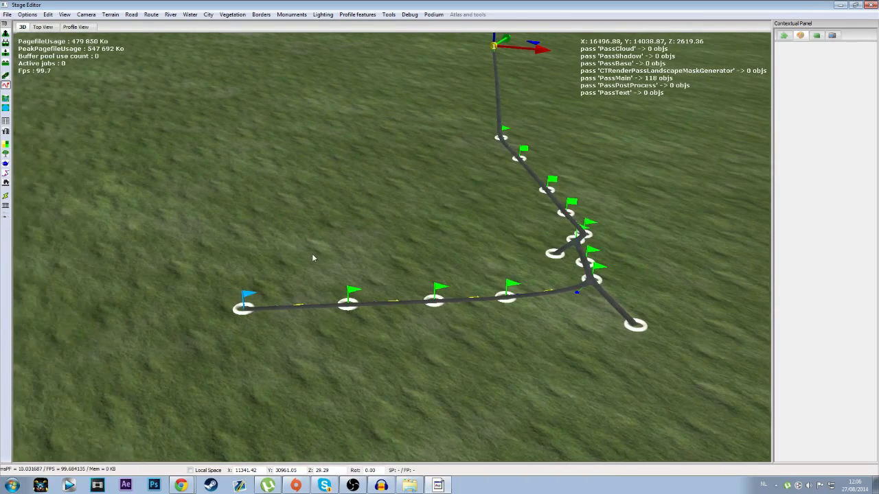
pyautogui.press('Right')
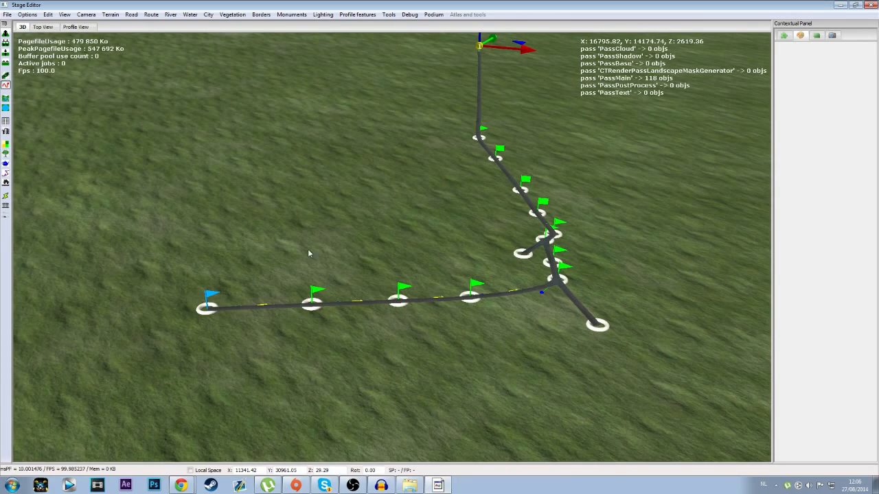
# Step: Begin saving the stage and browse from the desktop to PCM Folder > PCMStages
pyautogui.click(8, 14)
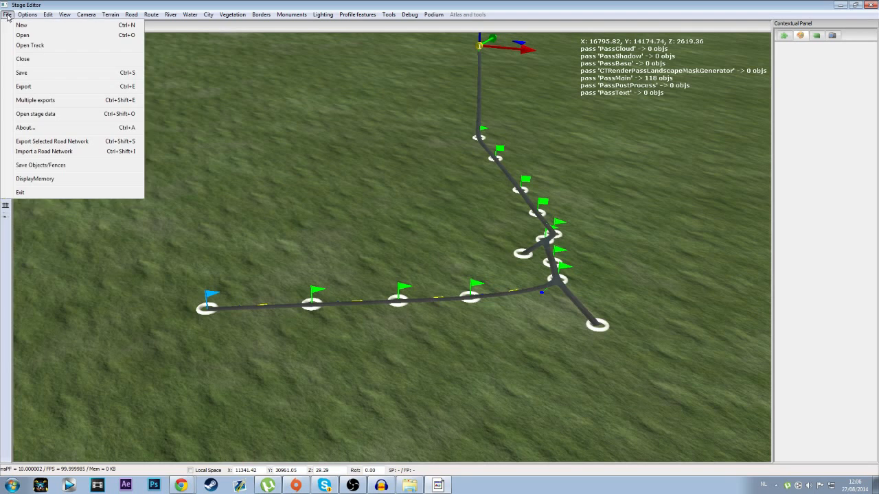
pyautogui.click(39, 73)
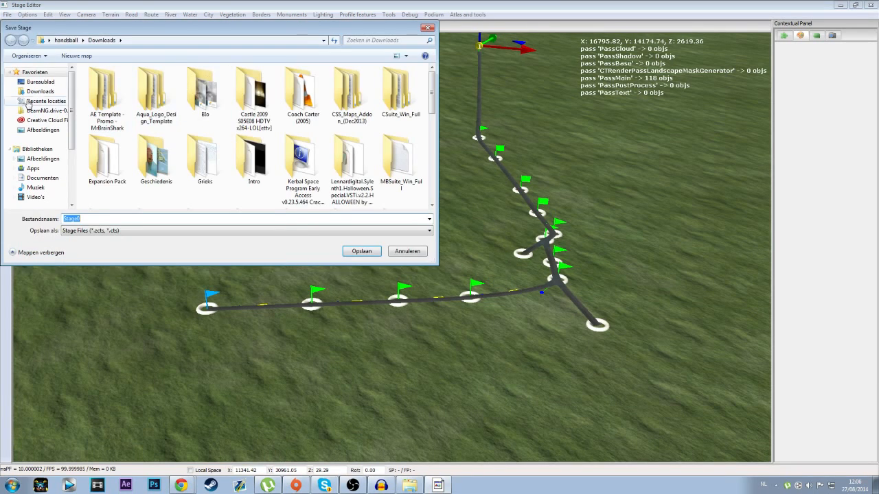
pyautogui.click(40, 82)
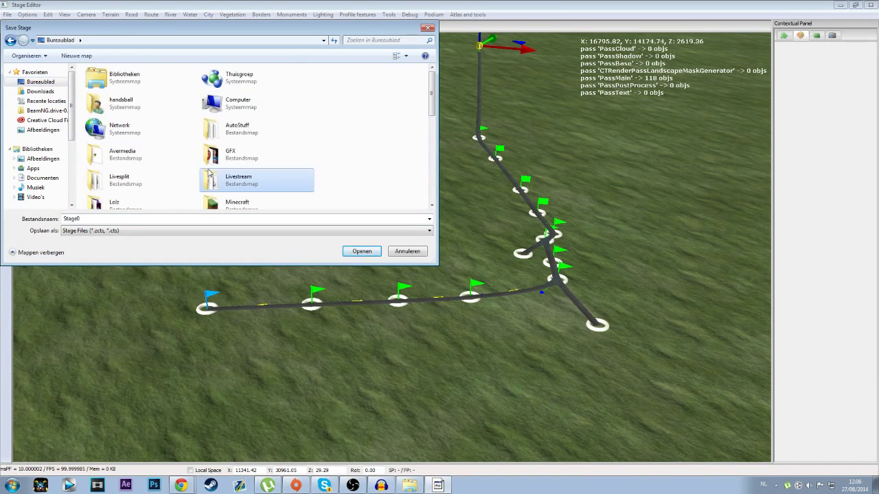
pyautogui.scroll(-8, 209, 173)
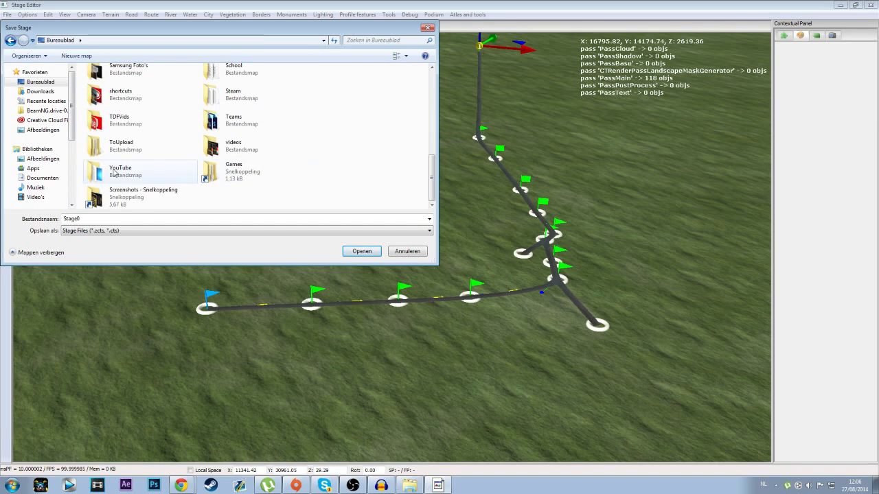
pyautogui.scroll(1, 148, 106)
pyautogui.scroll(4, 150, 108)
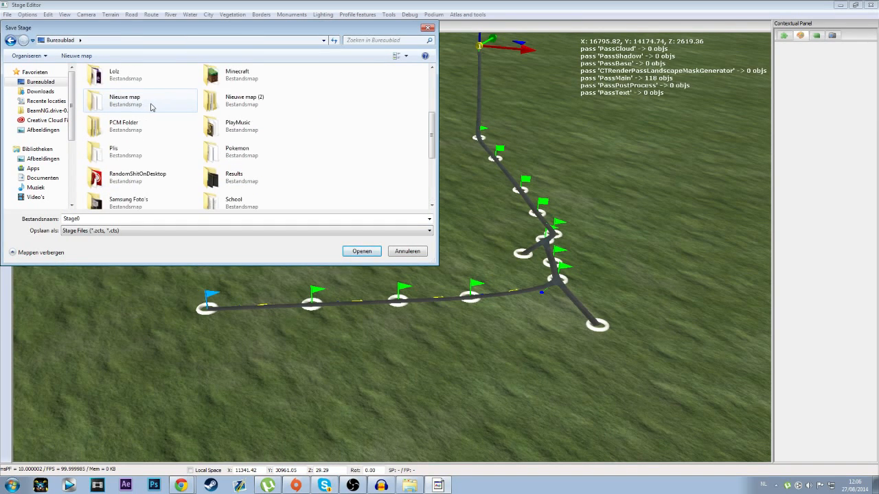
pyautogui.doubleClick(152, 201)
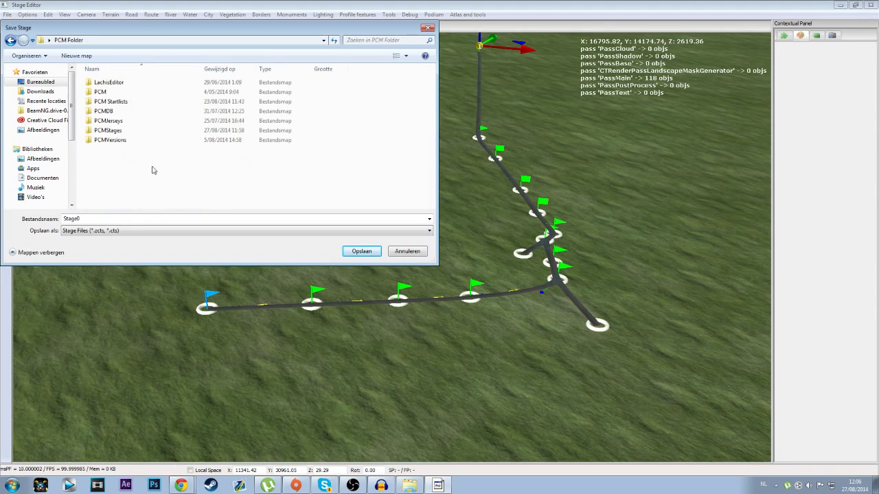
pyautogui.doubleClick(141, 136)
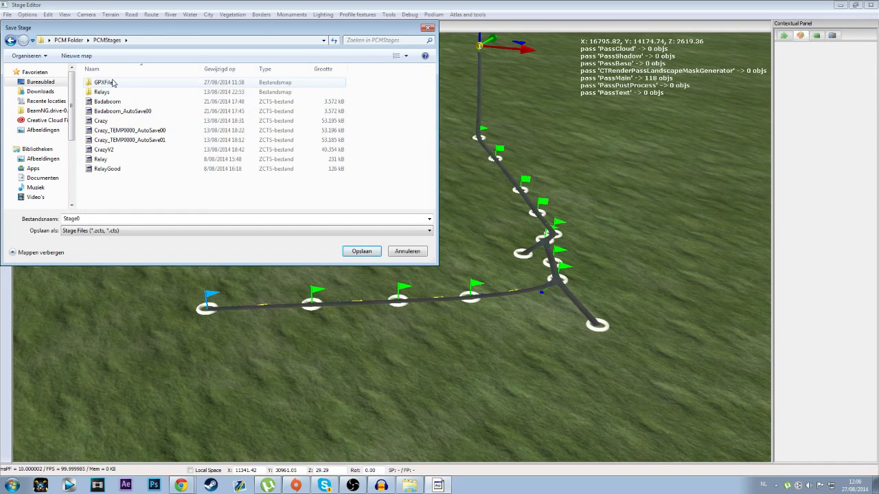
# Step: Create a folder named Random Stages inside PCMStages, and save the stage under the file name Kapellen
pyautogui.click(76, 56)
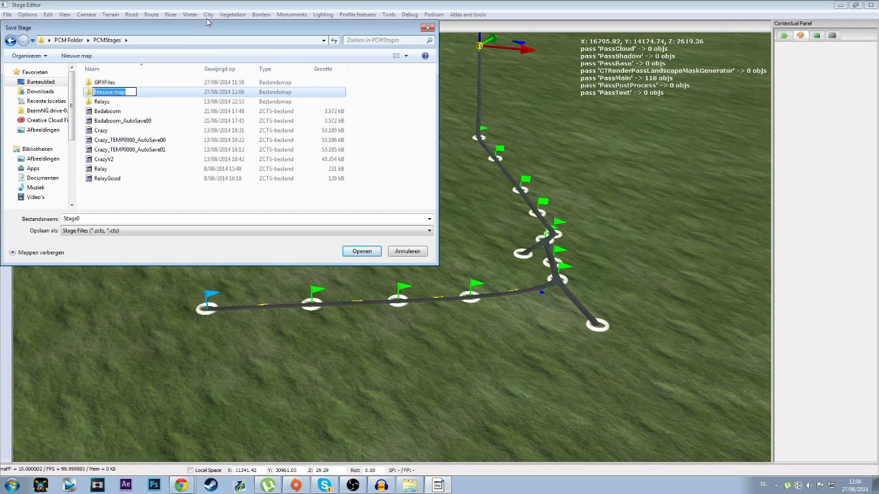
pyautogui.write('Random Stages')
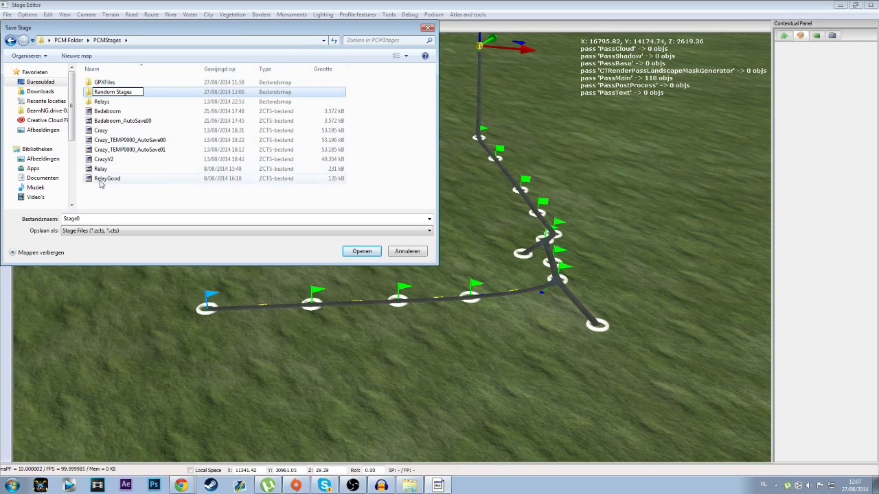
pyautogui.click(90, 220)
pyautogui.click(81, 221)
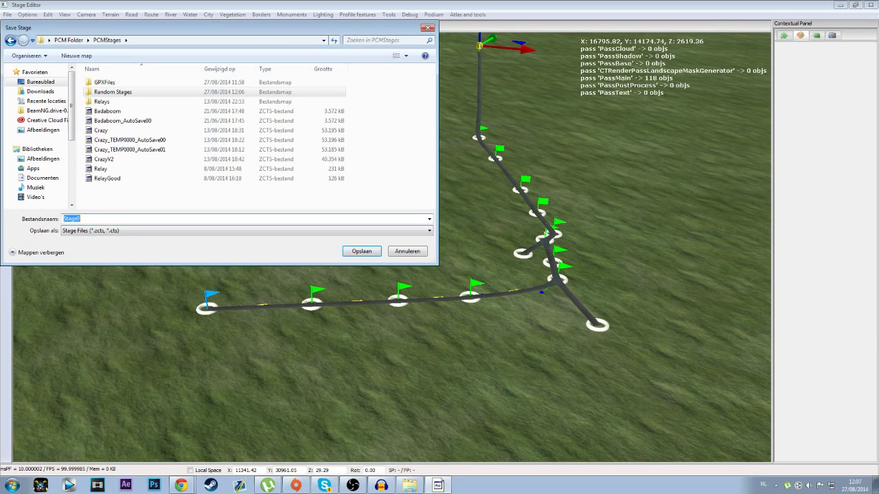
pyautogui.write('Kapellen')
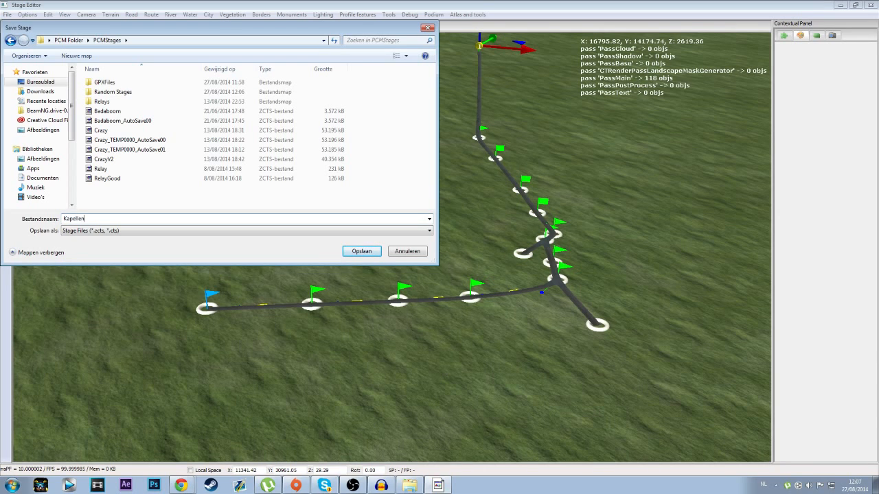
pyautogui.click(361, 252)
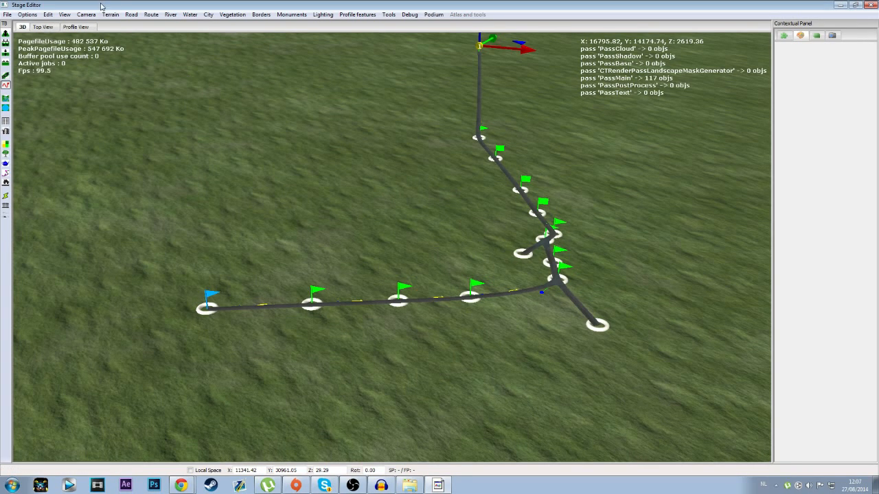
# Step: Examine the route and its side roads in the top view
pyautogui.click(44, 27)
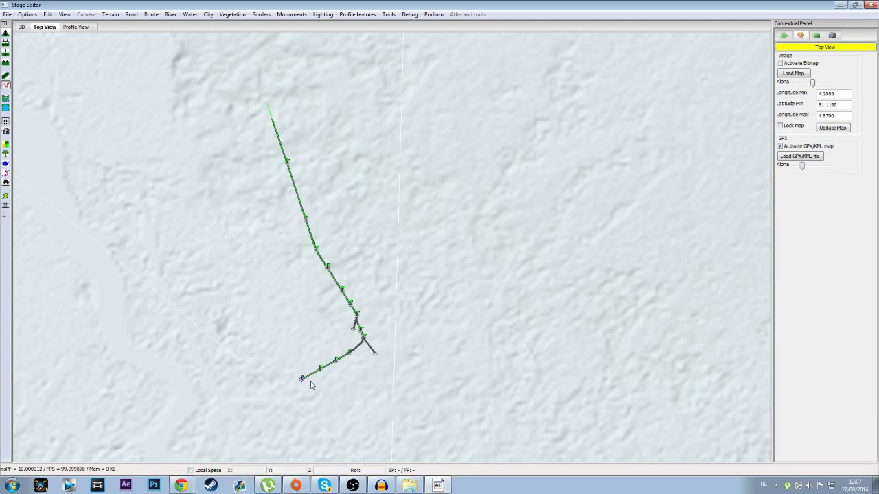
pyautogui.scroll(3, 306, 385)
pyautogui.scroll(5, 301, 388)
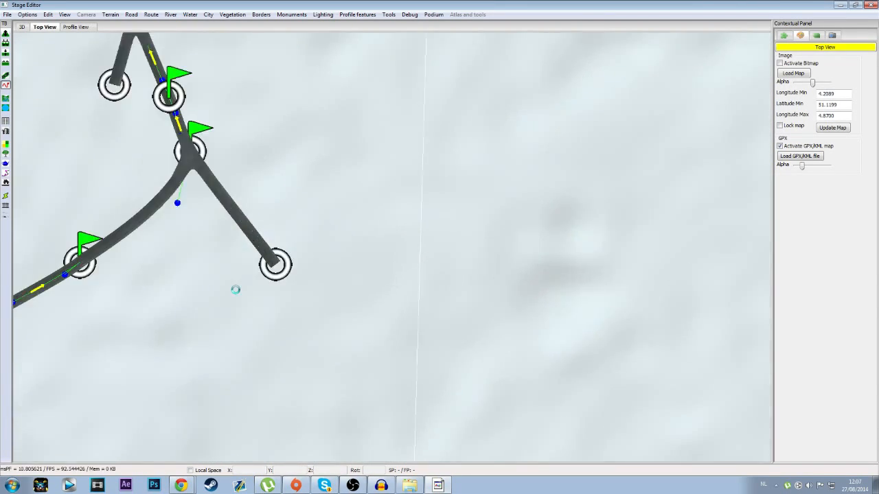
pyautogui.scroll(-8, 343, 288)
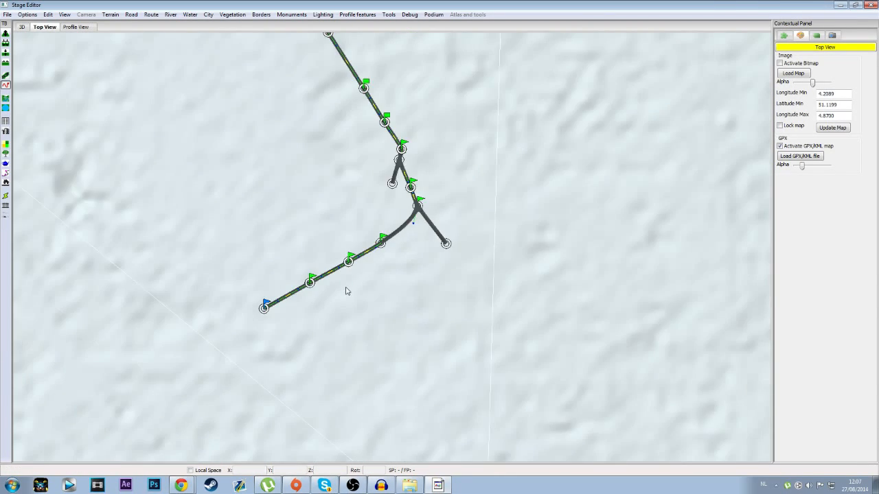
pyautogui.scroll(2, 346, 287)
pyautogui.moveTo(363, 341); pyautogui.dragTo(519, 393, button='middle')
pyautogui.scroll(1, 521, 398)
pyautogui.scroll(-9, 522, 399)
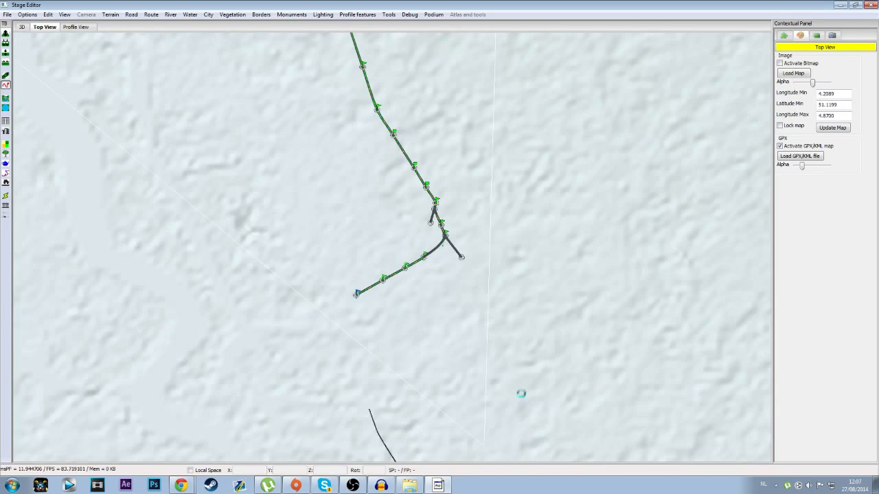
# Step: Look over the route's northern stretch and its southern start area in the top view
pyautogui.scroll(5, 357, 310)
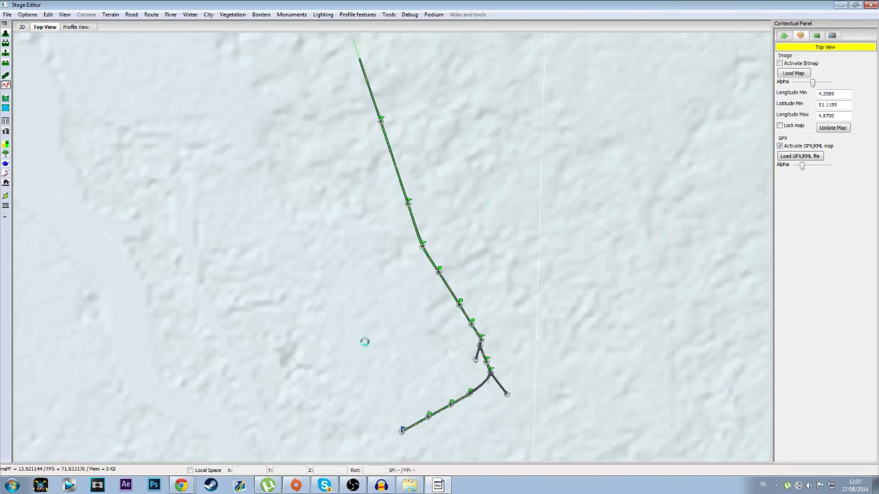
pyautogui.scroll(1, 363, 343)
pyautogui.moveTo(361, 314); pyautogui.dragTo(323, 24, button='middle')
pyautogui.moveTo(410, 252)
pyautogui.mouseDown(button='middle')
pyautogui.moveTo(389, 167)
pyautogui.moveTo(311, 64)
pyautogui.mouseUp(button='middle')
pyautogui.moveTo(259, 227); pyautogui.dragTo(382, 404, button='middle')
pyautogui.scroll(-5, 411, 276)
pyautogui.moveTo(401, 280); pyautogui.dragTo(361, 303, button='middle')
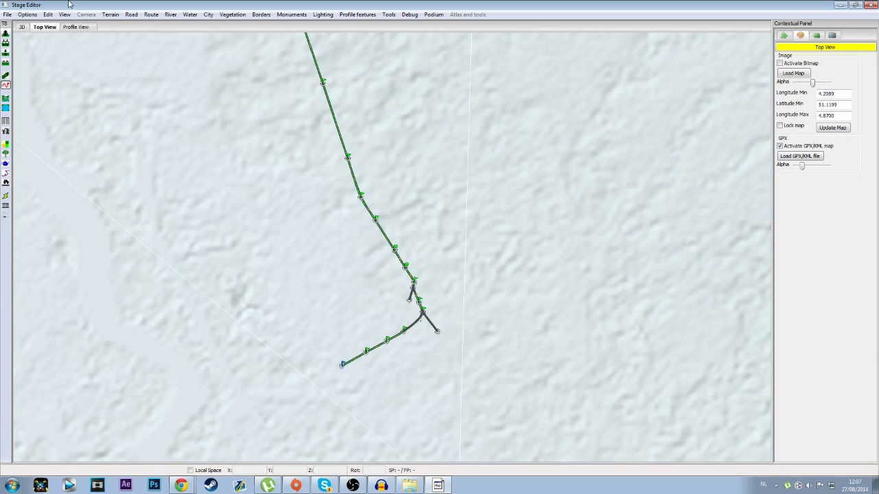
# Step: In the 3D view, create a medium city with an eleven-corner outline enclosing the route's start and both side roads
pyautogui.click(22, 26)
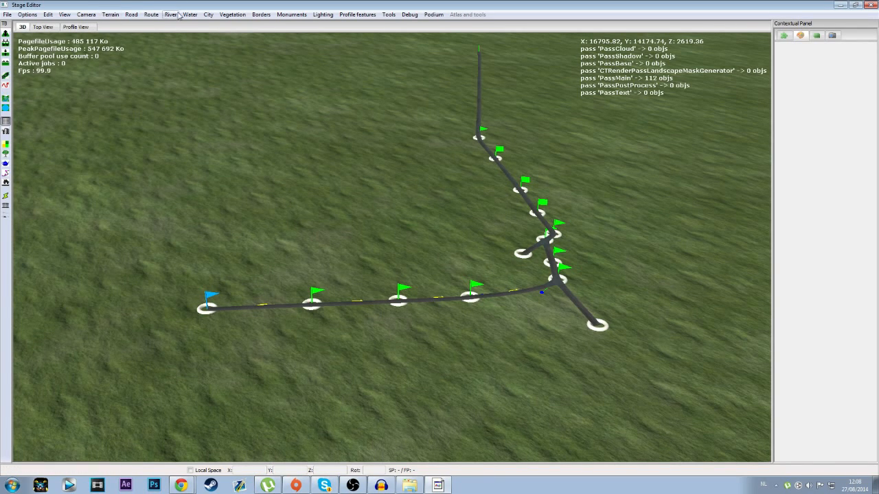
pyautogui.click(208, 14)
pyautogui.click(254, 35)
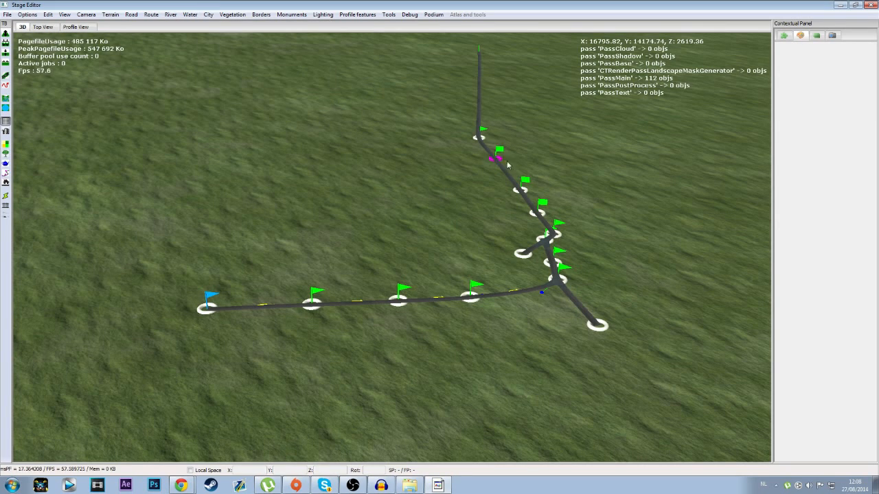
pyautogui.click(530, 260)
pyautogui.click(563, 173)
pyautogui.click(456, 173)
pyautogui.click(335, 190)
pyautogui.click(234, 214)
pyautogui.click(193, 260)
pyautogui.click(181, 341)
pyautogui.click(333, 412)
pyautogui.click(573, 410)
pyautogui.click(654, 356)
pyautogui.click(687, 278)
pyautogui.click(638, 196)
pyautogui.click(564, 172)
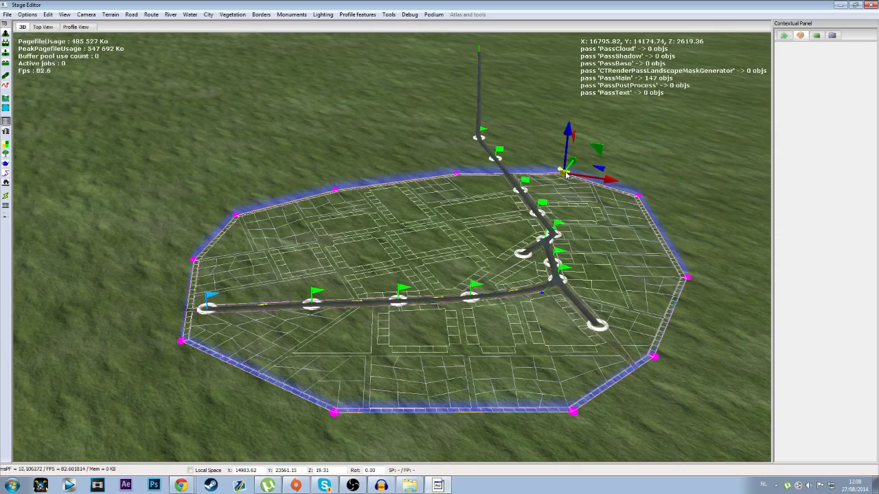
pyautogui.click(361, 451)
# Step: Outline a forest area around the route's road just north of the city, with its southern edge along the city boundary
pyautogui.moveTo(334, 282); pyautogui.dragTo(352, 271, button='middle')
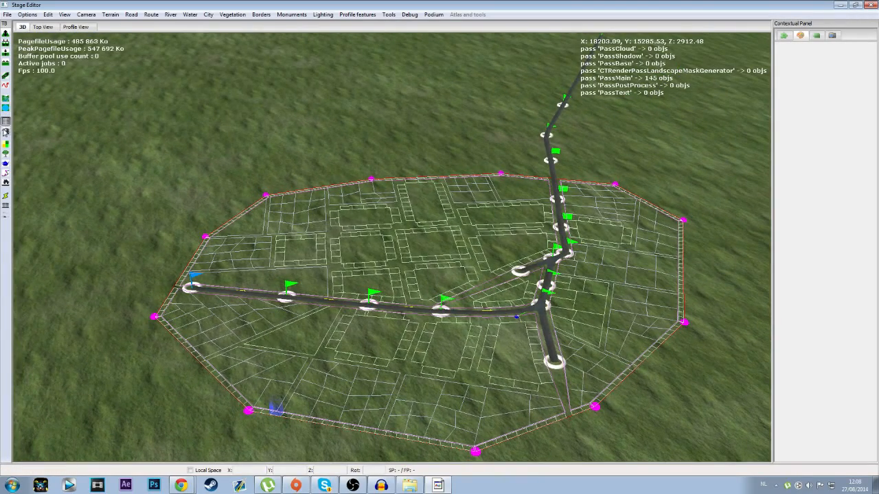
pyautogui.click(7, 155)
pyautogui.moveTo(495, 183); pyautogui.dragTo(502, 205, button='middle')
pyautogui.press('Up')
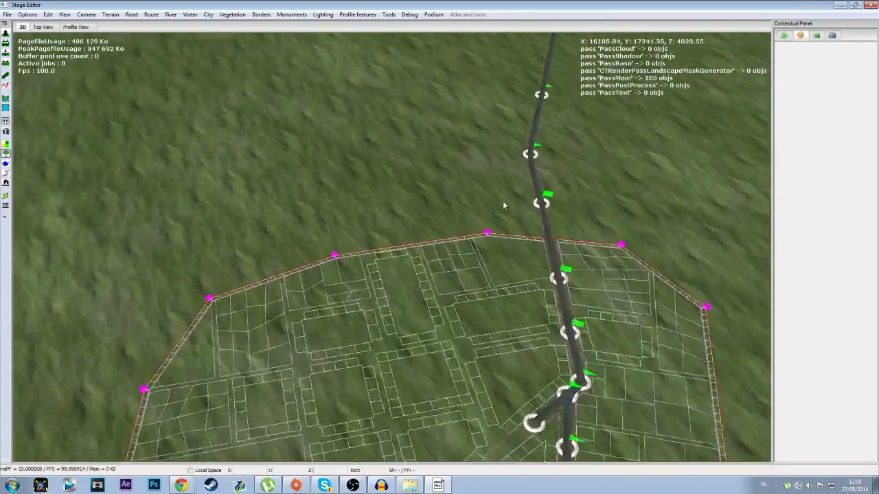
pyautogui.press('Right')
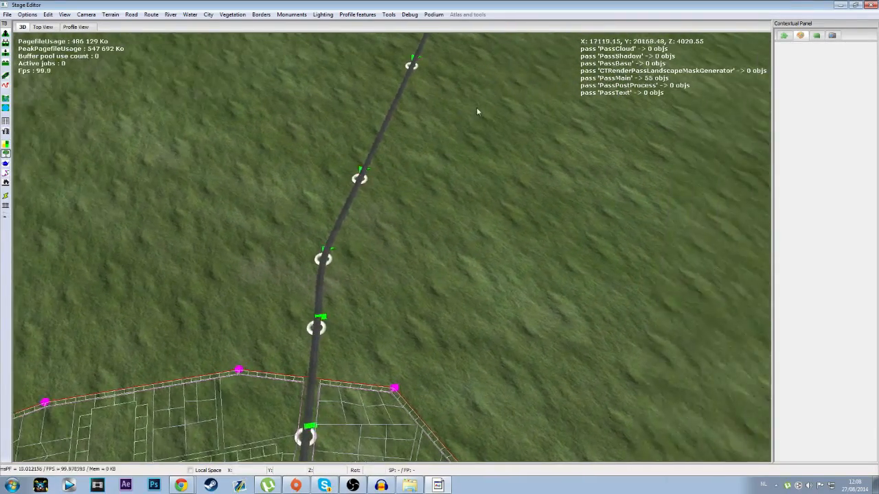
pyautogui.press('Left')
pyautogui.scroll(-5, 449, 160)
pyautogui.press('Up')
pyautogui.click(388, 199)
pyautogui.click(308, 222)
pyautogui.click(280, 268)
pyautogui.click(284, 337)
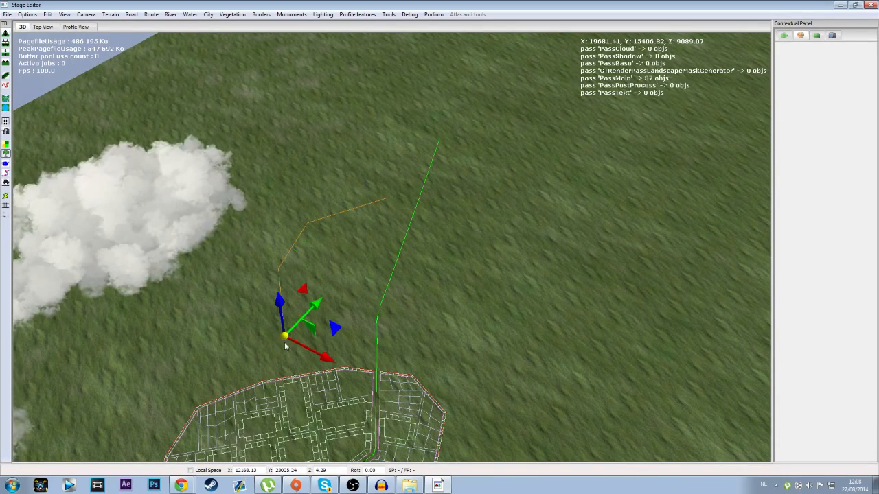
pyautogui.click(302, 376)
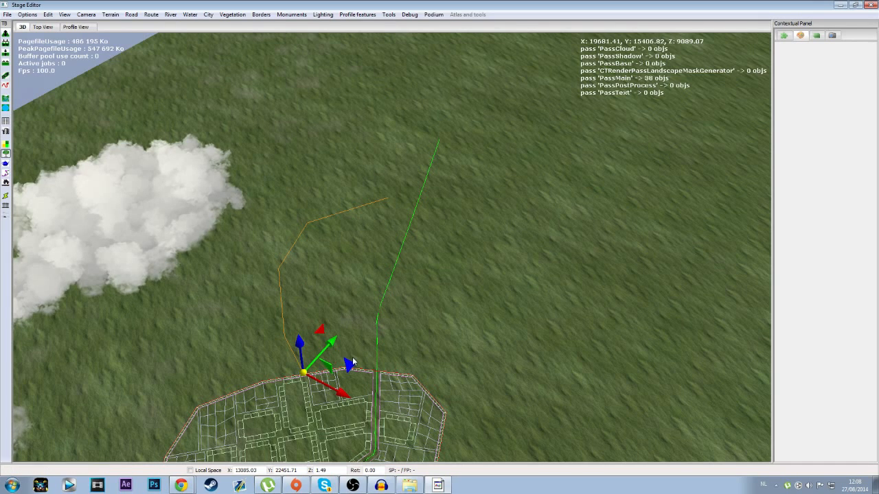
pyautogui.click(371, 366)
pyautogui.click(415, 371)
pyautogui.click(476, 394)
pyautogui.click(530, 306)
pyautogui.click(496, 206)
pyautogui.click(444, 197)
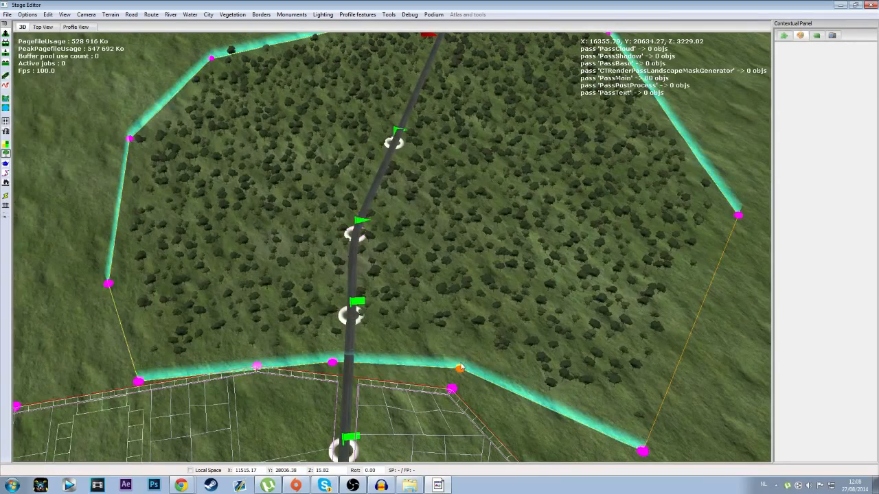
# Step: Select the forest and set its tree density to 66 and its border to 0
pyautogui.click(459, 369)
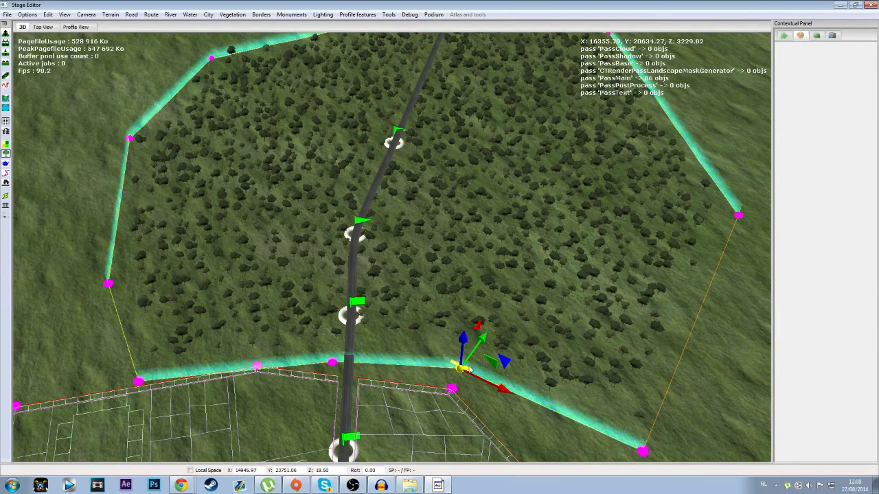
pyautogui.click(783, 36)
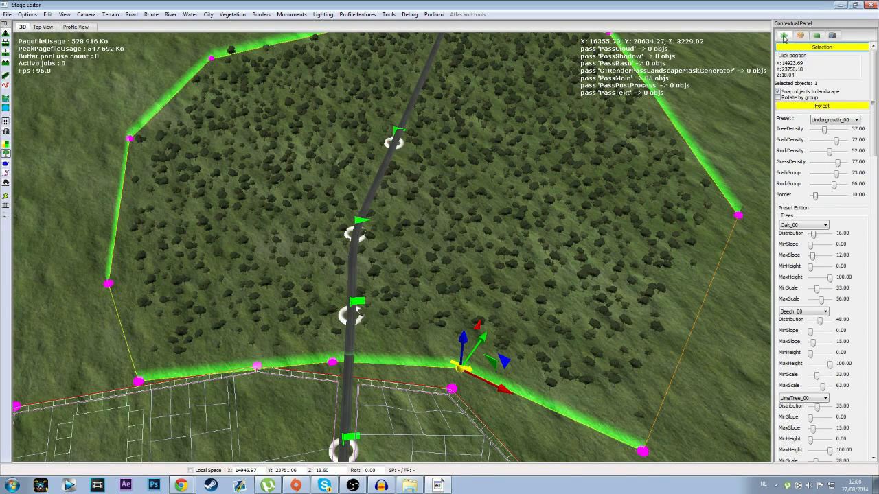
pyautogui.moveTo(824, 131); pyautogui.dragTo(828, 132)
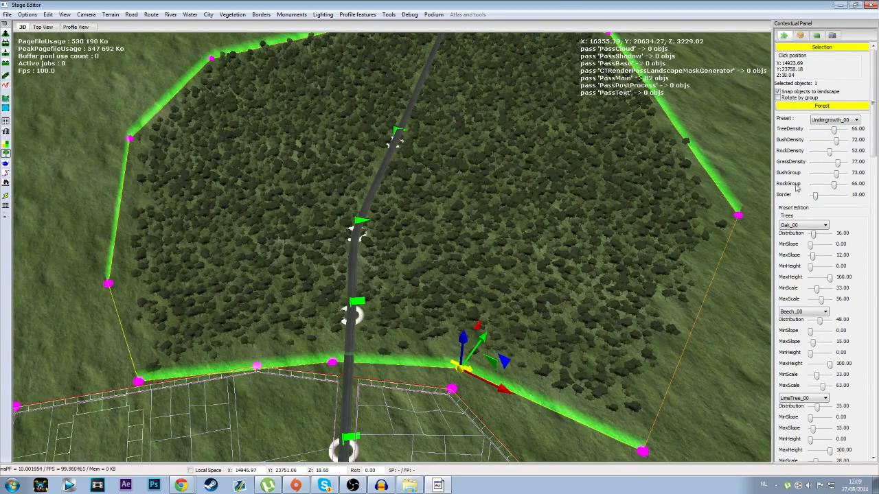
pyautogui.moveTo(815, 198); pyautogui.dragTo(800, 198)
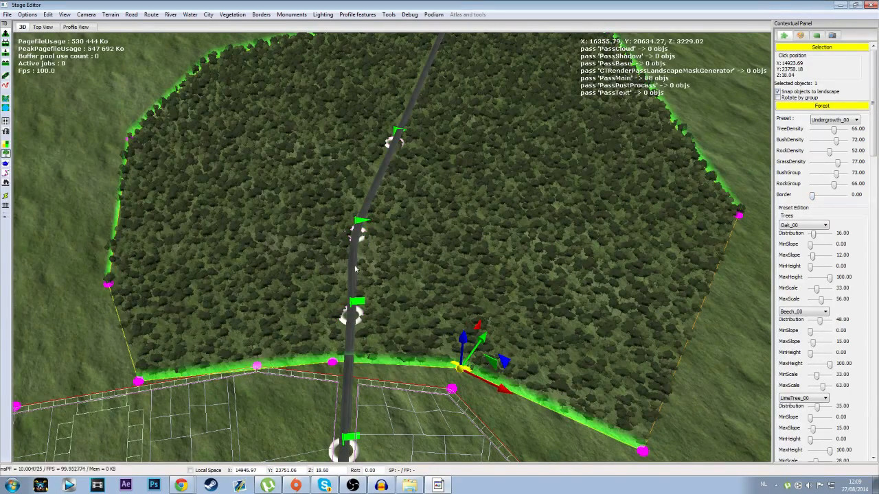
# Step: Set the forest's rock group to 100 and change its first tree type to PlaneTree_00
pyautogui.moveTo(835, 184); pyautogui.dragTo(856, 176)
pyautogui.click(821, 225)
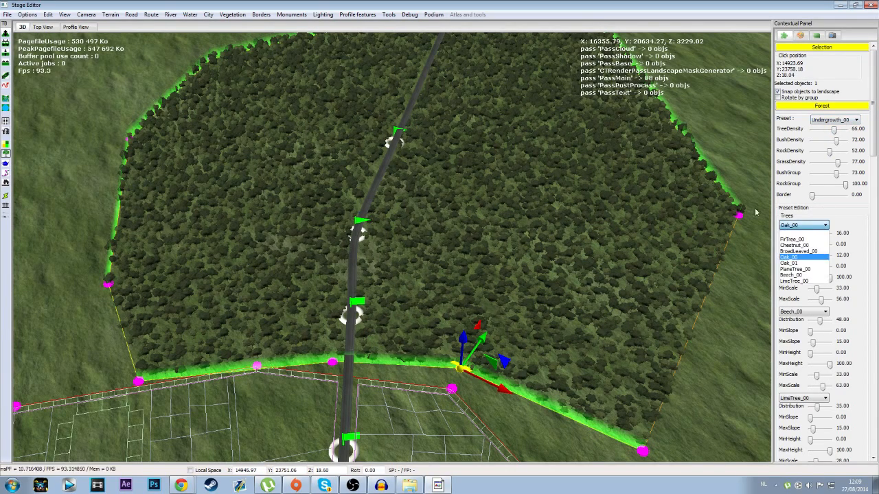
pyautogui.click(792, 269)
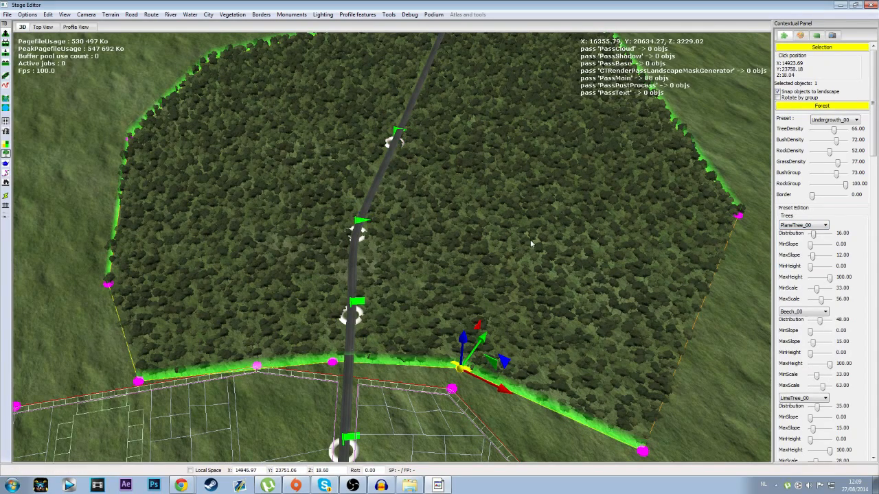
# Step: Rebuild the city to generate its buildings
pyautogui.moveTo(510, 415); pyautogui.dragTo(514, 320, button='middle')
pyautogui.scroll(-5, 511, 319)
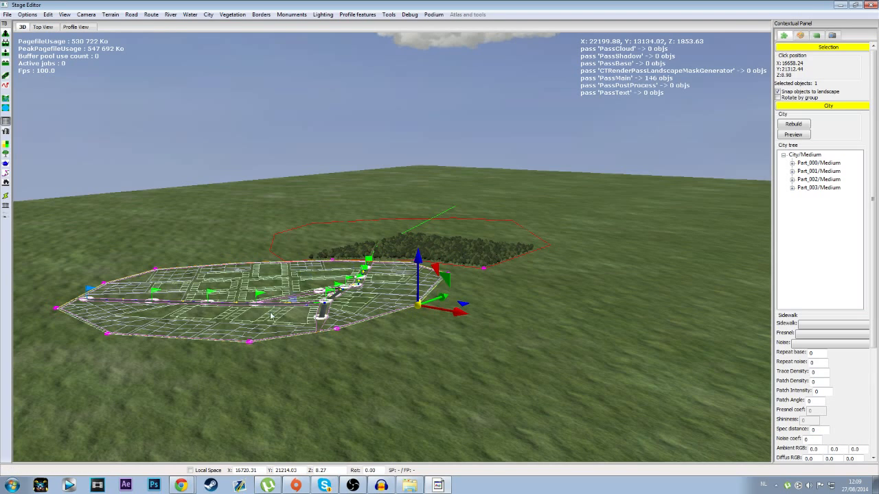
pyautogui.click(804, 126)
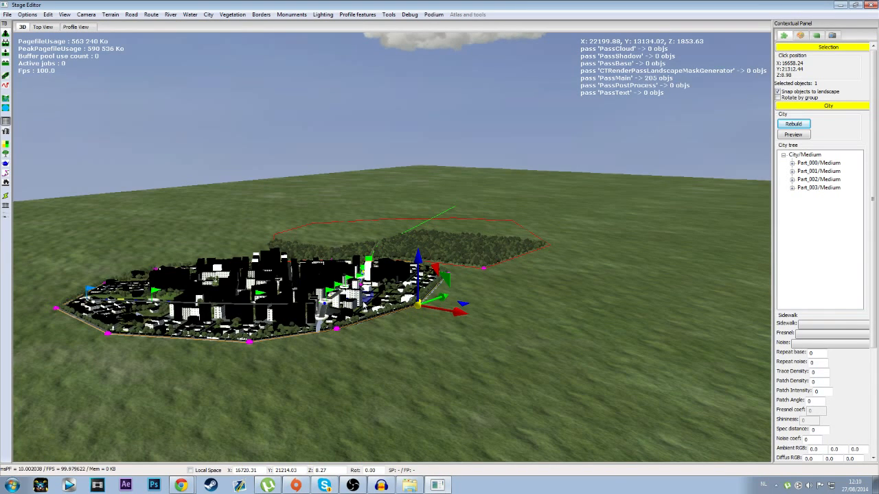
# Step: Switch the city kit to German and rebuild the city with it
pyautogui.moveTo(356, 417); pyautogui.dragTo(400, 405, button='middle')
pyautogui.moveTo(873, 278)
pyautogui.mouseDown()
pyautogui.moveTo(877, 374)
pyautogui.moveTo(876, 273)
pyautogui.mouseUp()
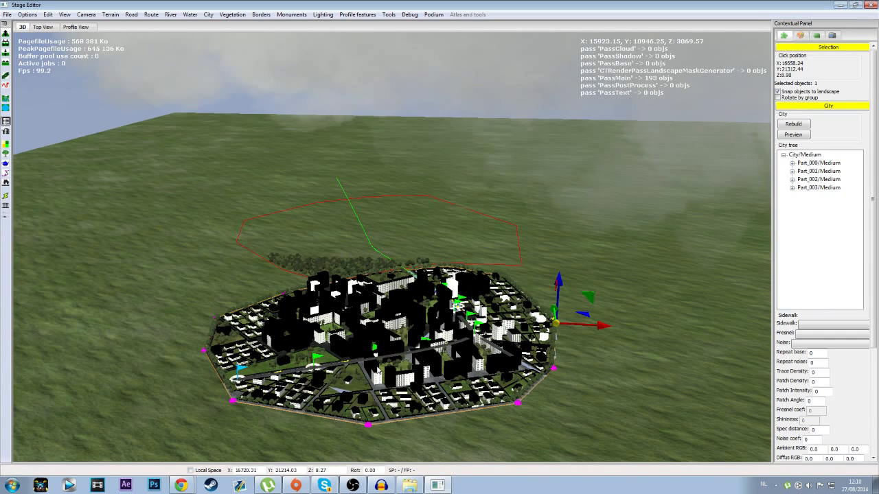
pyautogui.click(208, 15)
pyautogui.moveTo(313, 61)
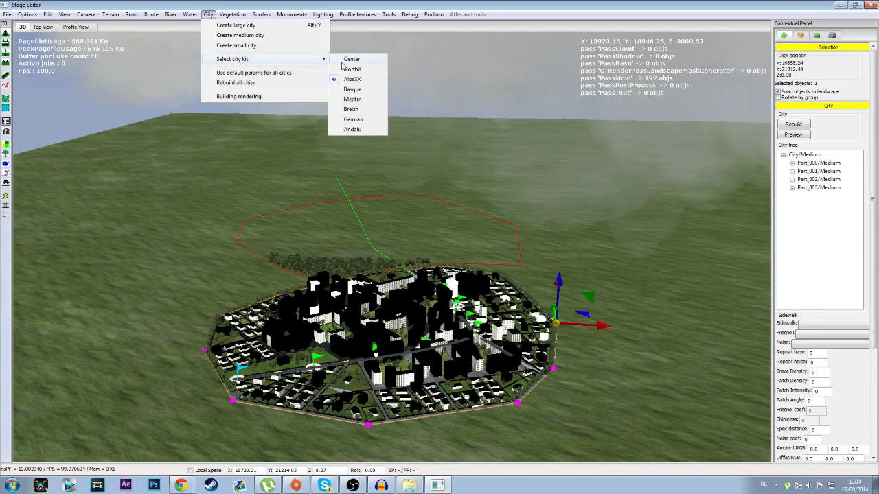
pyautogui.click(355, 119)
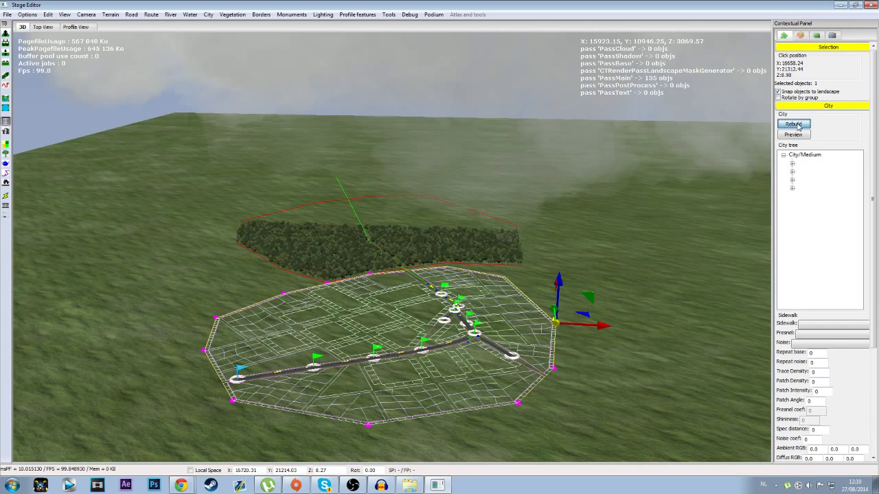
pyautogui.click(781, 125)
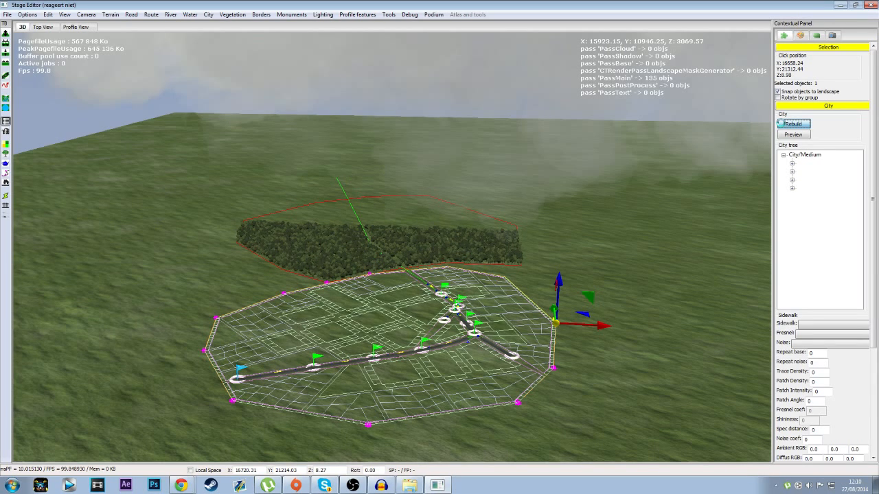
pyautogui.click(782, 123)
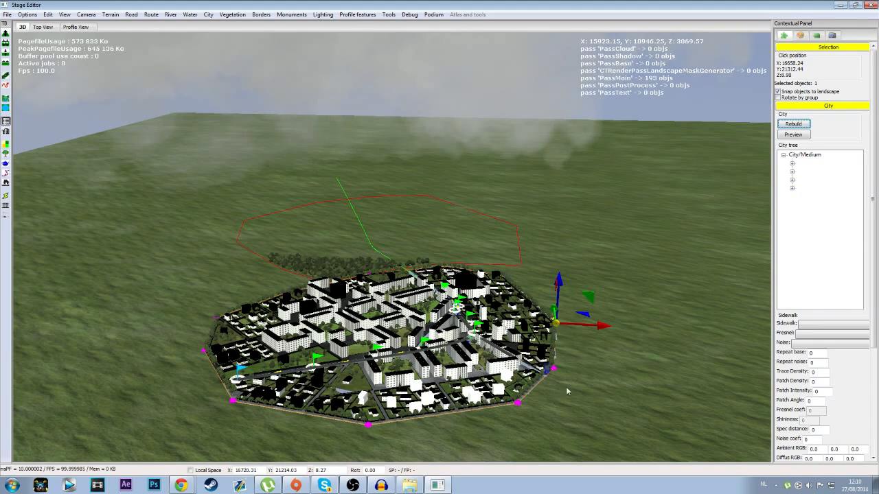
# Step: Select the road point at the route's start and set its road mark to Template_00
pyautogui.moveTo(562, 412); pyautogui.dragTo(540, 443, button='middle')
pyautogui.scroll(-2, 527, 433)
pyautogui.scroll(5, 516, 421)
pyautogui.moveTo(509, 414); pyautogui.dragTo(476, 413, button='right')
pyautogui.moveTo(477, 414); pyautogui.dragTo(230, 353, button='middle')
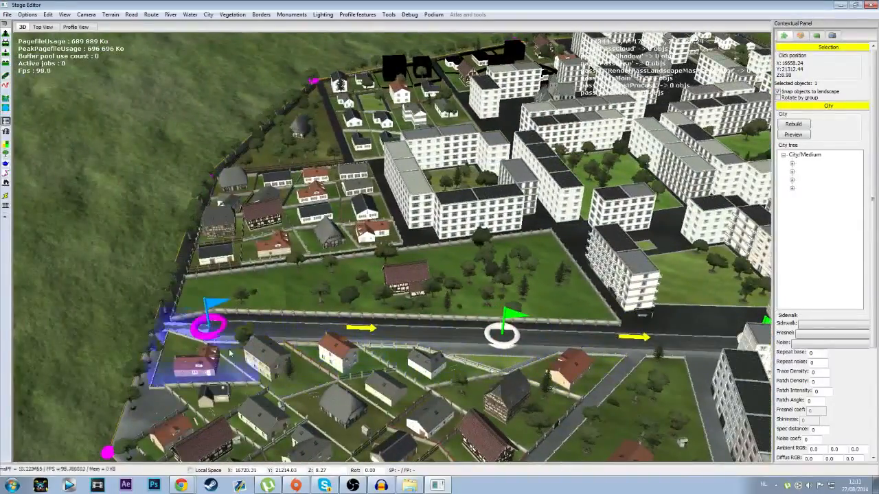
pyautogui.click(204, 335)
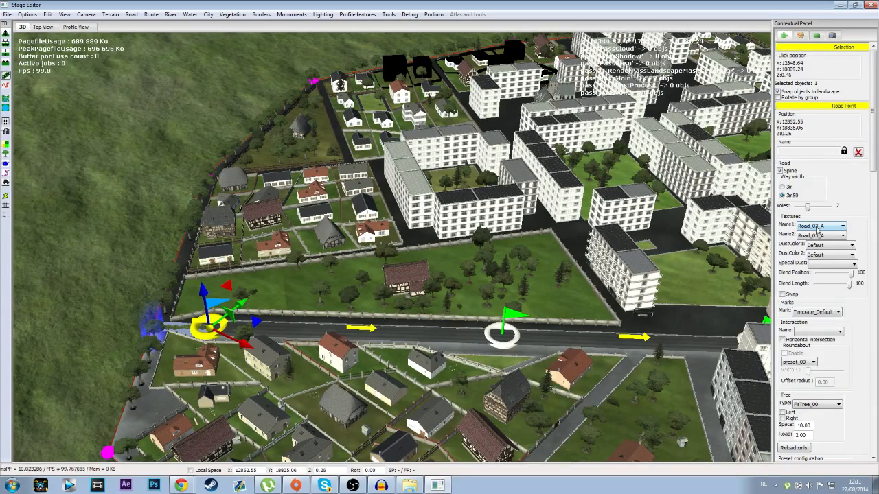
pyautogui.moveTo(429, 324); pyautogui.dragTo(549, 295, button='middle')
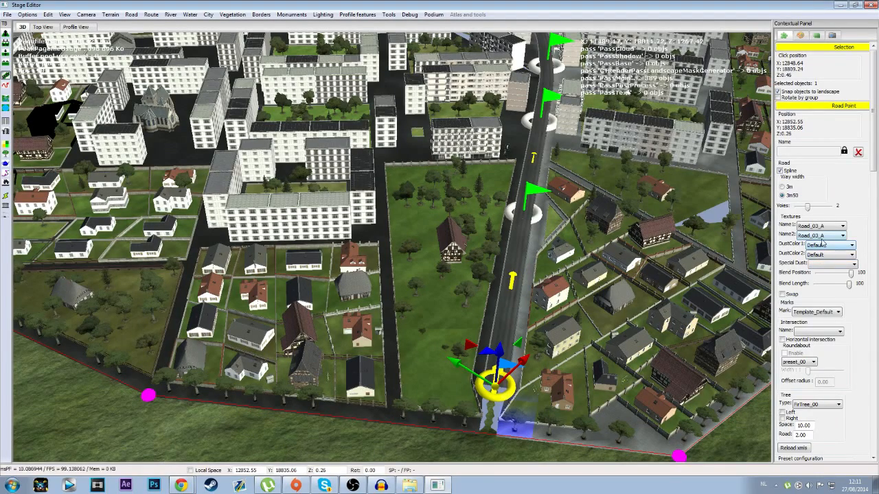
pyautogui.click(825, 315)
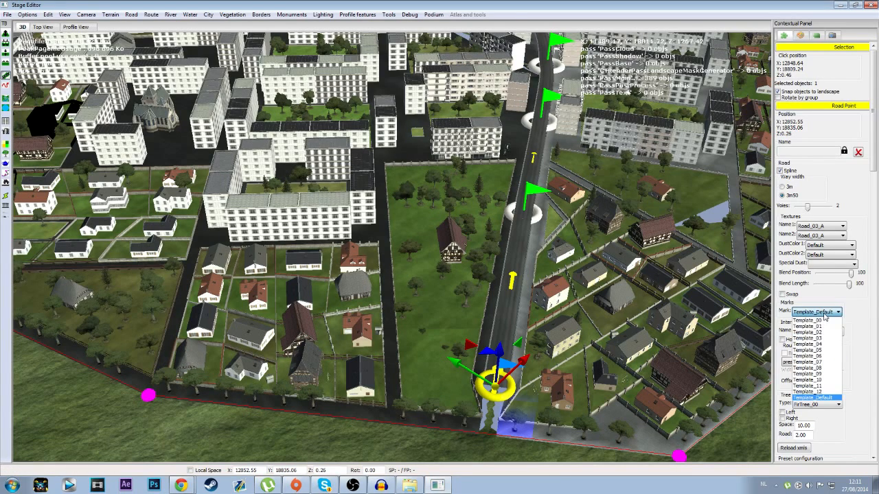
pyautogui.click(817, 348)
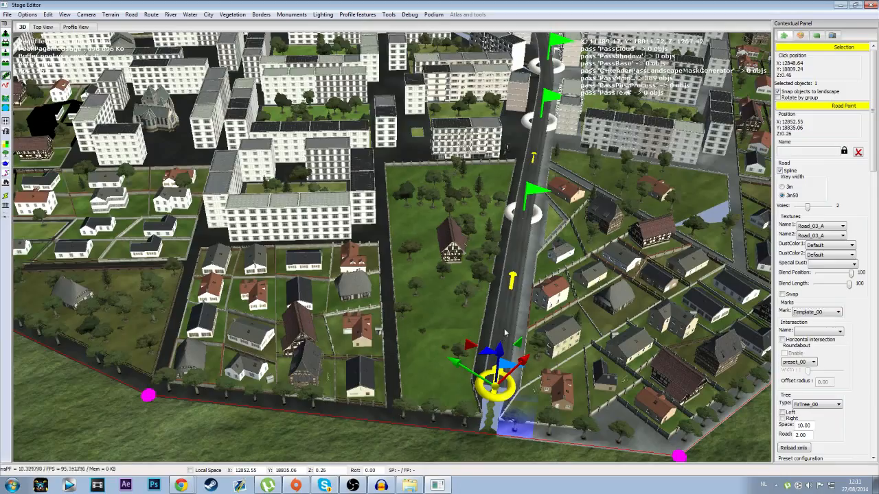
# Step: Inspect the road through the city and forest, and change the selected road point's mark to Template_06 and on to Template_09
pyautogui.scroll(5, 503, 328)
pyautogui.scroll(2, 563, 311)
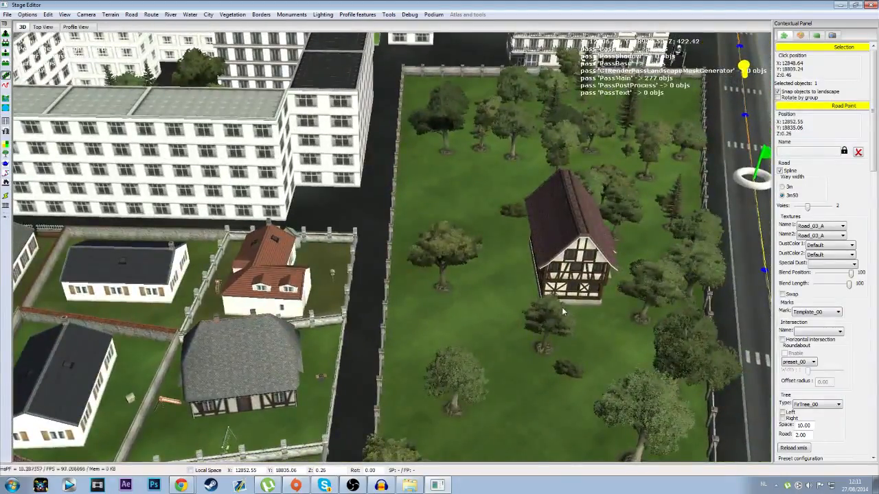
pyautogui.scroll(-10, 562, 307)
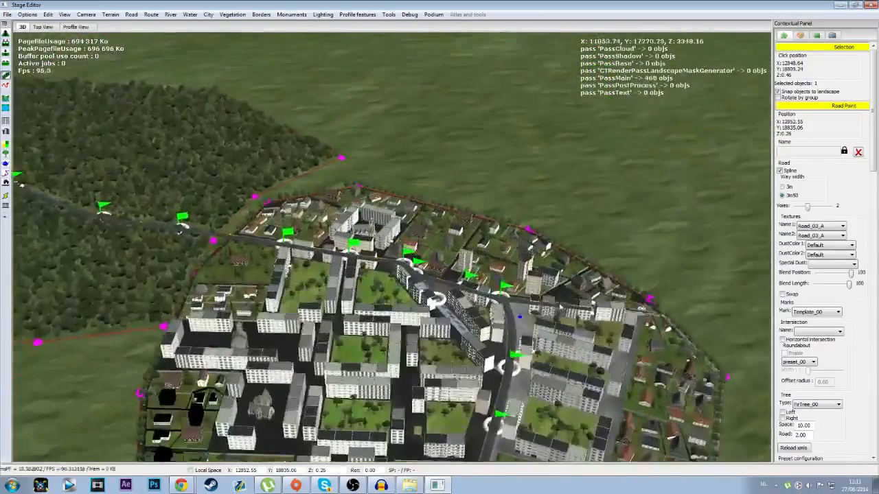
pyautogui.moveTo(560, 307); pyautogui.dragTo(422, 234, button='middle')
pyautogui.scroll(8, 383, 323)
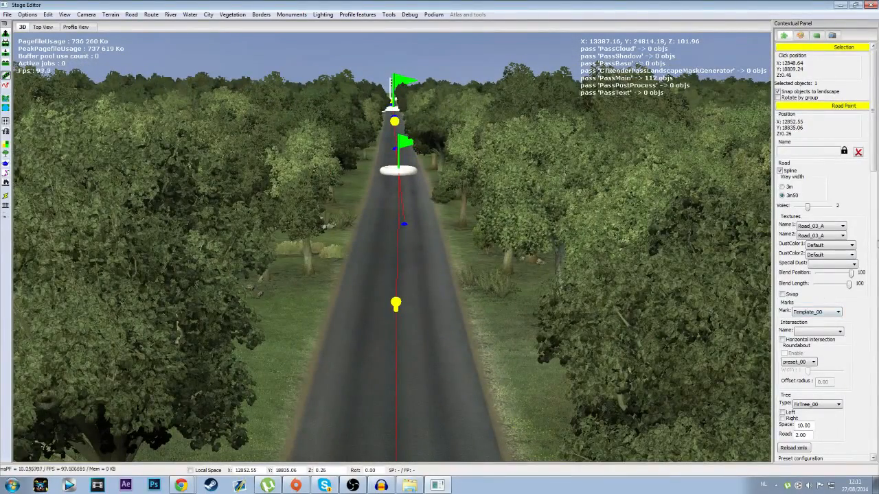
pyautogui.click(821, 312)
pyautogui.click(824, 361)
pyautogui.scroll(-3, 819, 314)
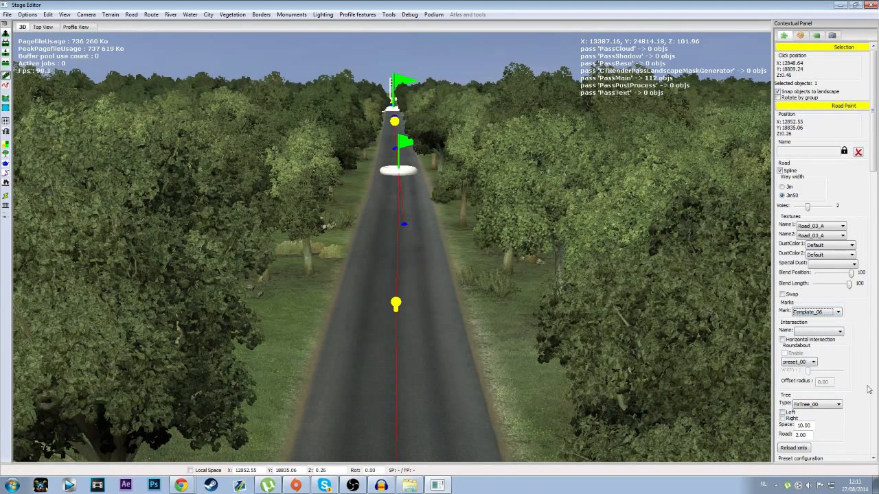
# Step: Look through the road mark colour choices in the selected road point's preset configuration
pyautogui.moveTo(877, 161); pyautogui.dragTo(876, 177)
pyautogui.click(830, 385)
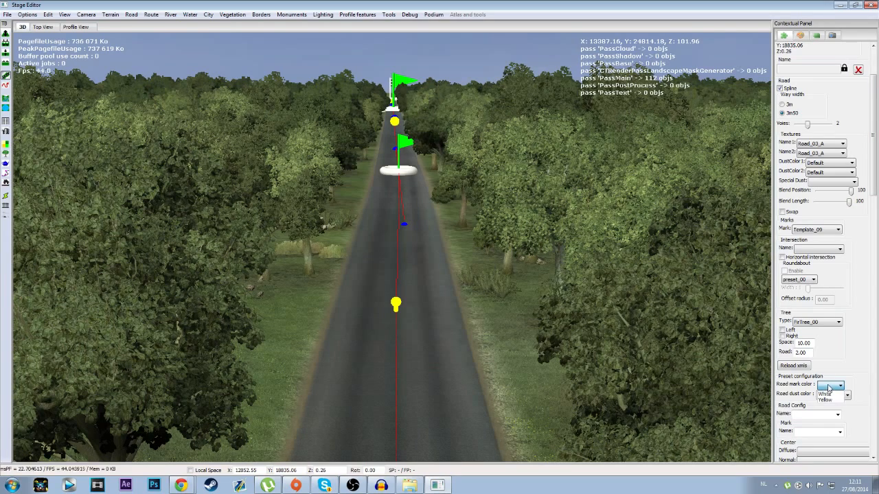
pyautogui.click(830, 389)
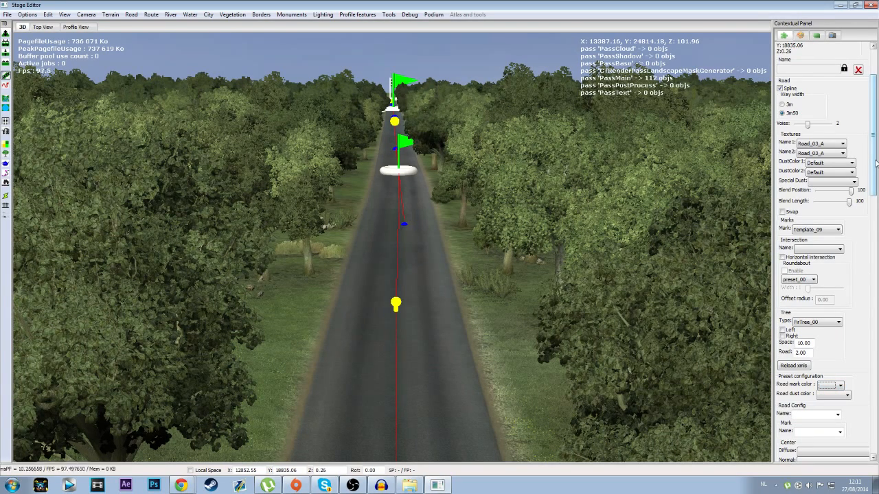
# Step: Set the selected road point's mark to Template_04 and turn off its Spline option
pyautogui.click(837, 230)
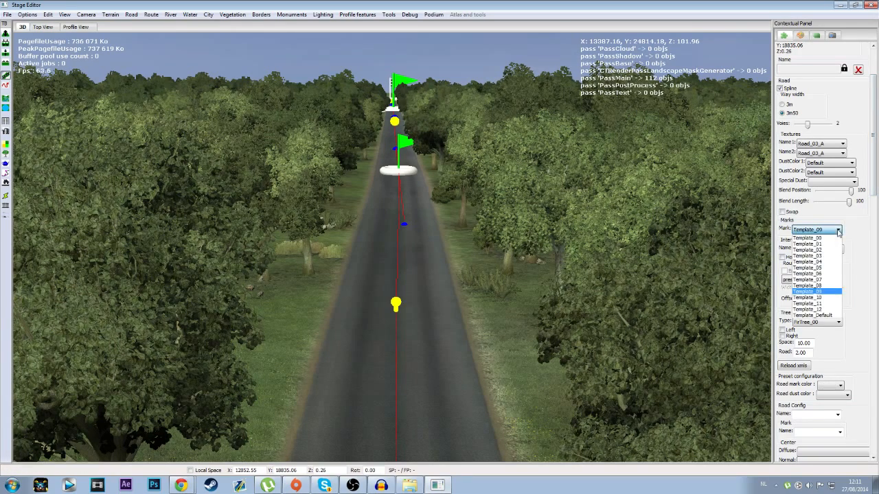
pyautogui.click(824, 266)
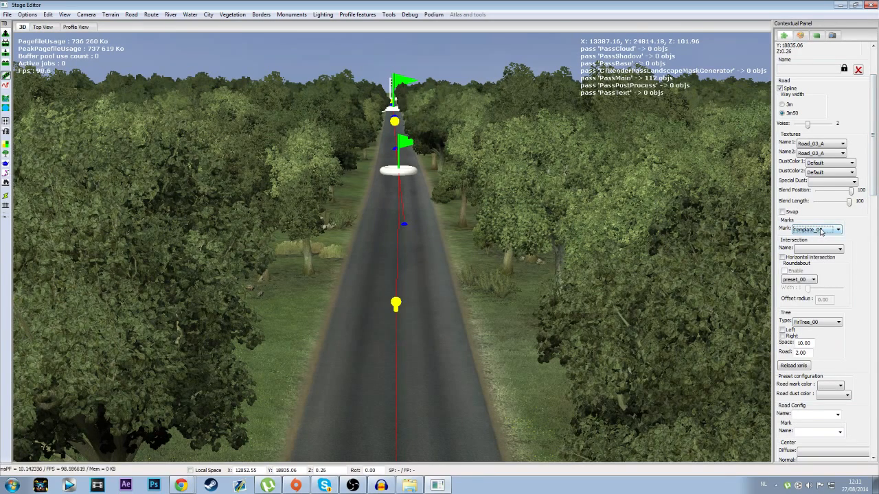
pyautogui.moveTo(871, 179); pyautogui.dragTo(868, 131)
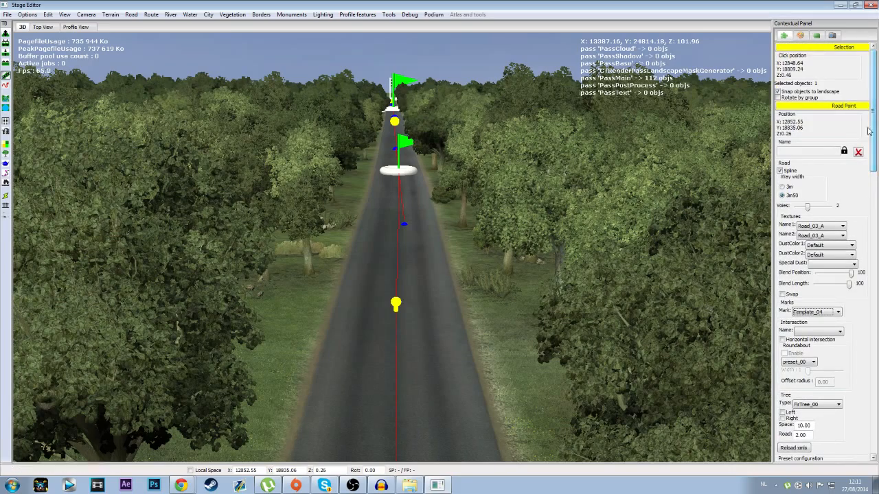
pyautogui.click(780, 170)
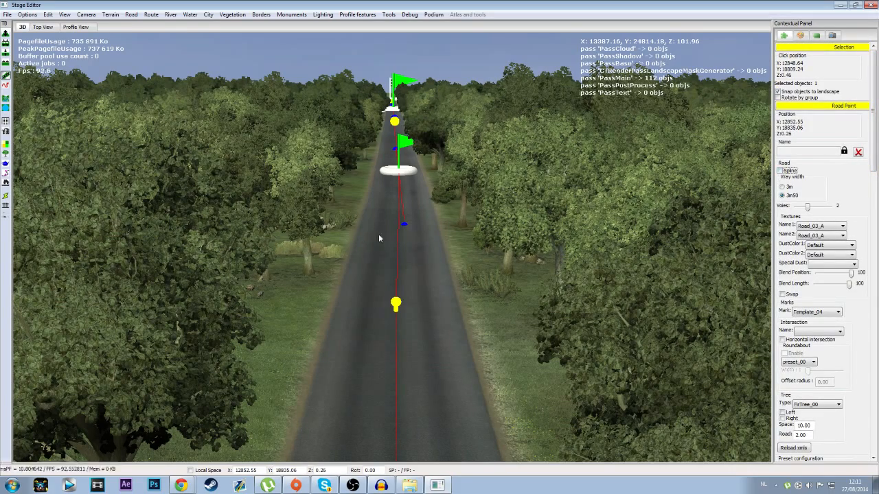
# Step: Select the road point before it in the forest and set its mark to Template_06
pyautogui.scroll(-6, 414, 292)
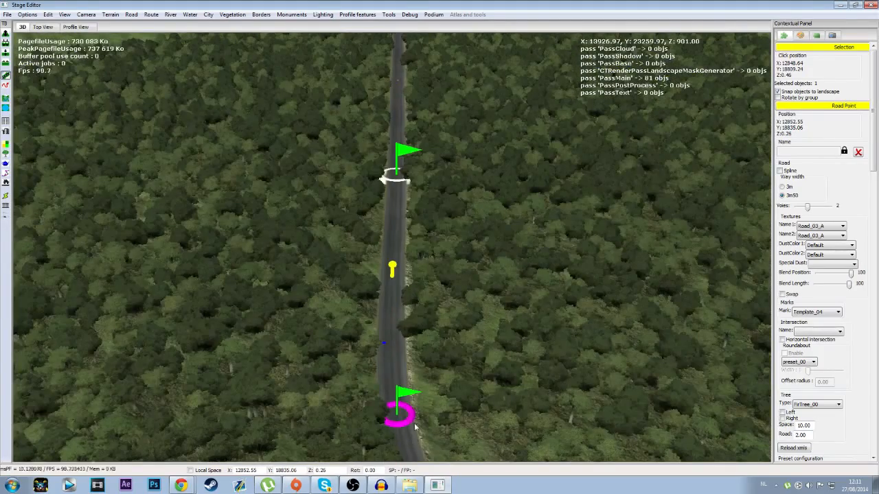
pyautogui.click(399, 416)
pyautogui.click(828, 315)
pyautogui.click(815, 357)
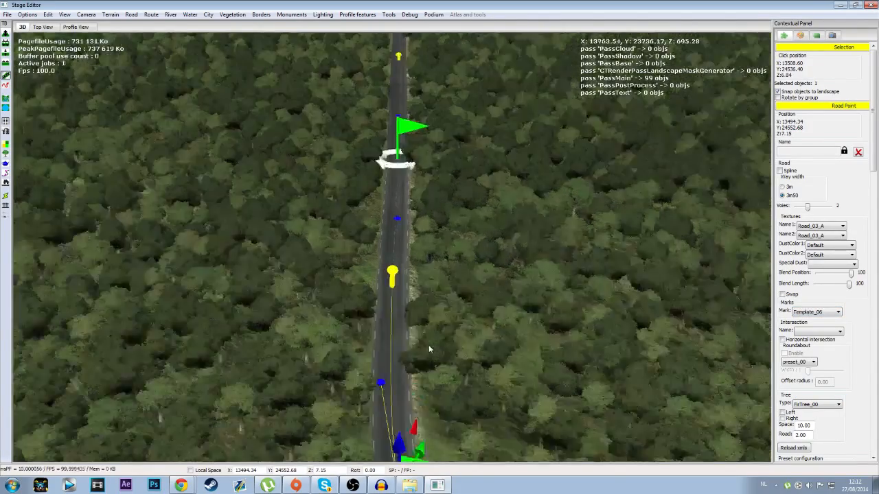
# Step: Try the marks Template_10 and Template_08 on the selected forest road point
pyautogui.scroll(5, 428, 345)
pyautogui.click(816, 312)
pyautogui.click(810, 343)
pyautogui.click(822, 313)
pyautogui.click(818, 347)
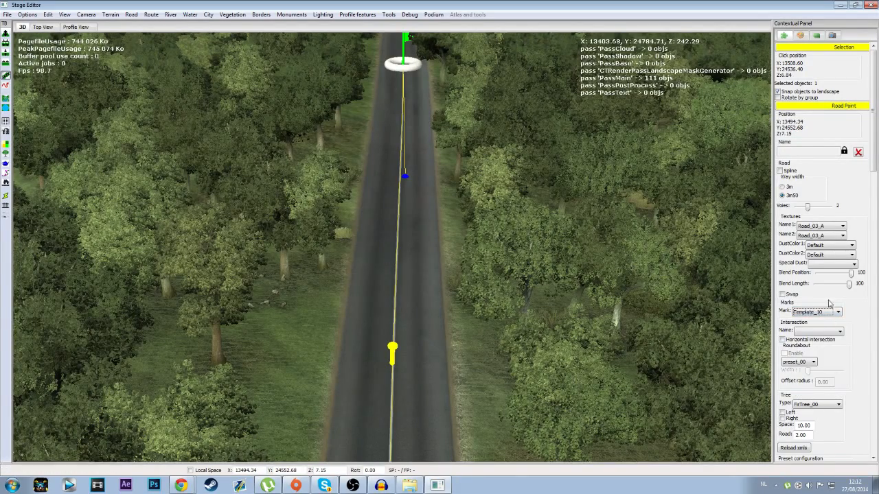
pyautogui.click(824, 311)
pyautogui.click(814, 350)
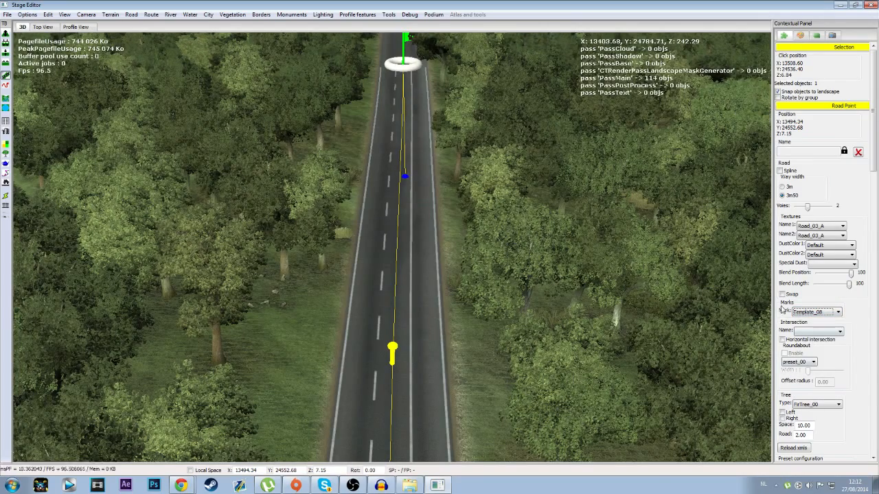
# Step: Set the forest road point's mark to Template_02
pyautogui.click(820, 313)
pyautogui.click(817, 335)
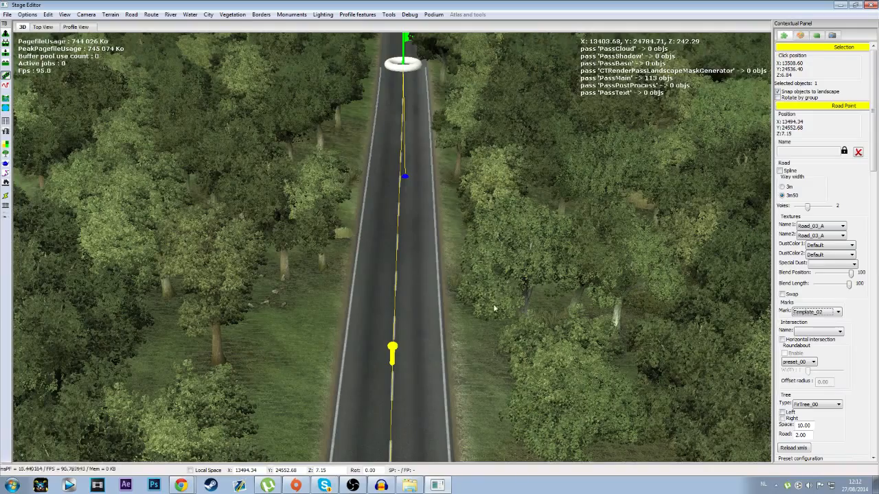
pyautogui.moveTo(506, 311)
pyautogui.mouseDown(button='middle')
pyautogui.moveTo(508, 255)
pyautogui.moveTo(508, 311)
pyautogui.mouseUp(button='middle')
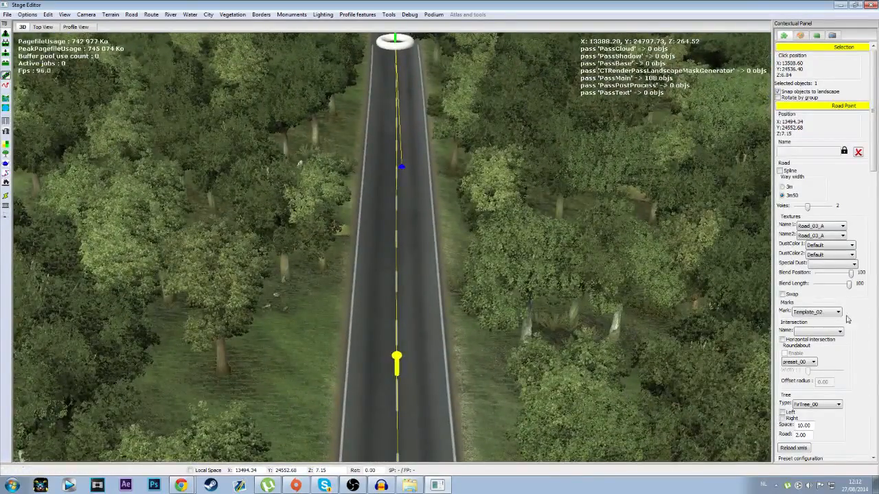
# Step: Set the forest road point's first texture to Road_00_A and inspect the road surface on its segment
pyautogui.click(819, 228)
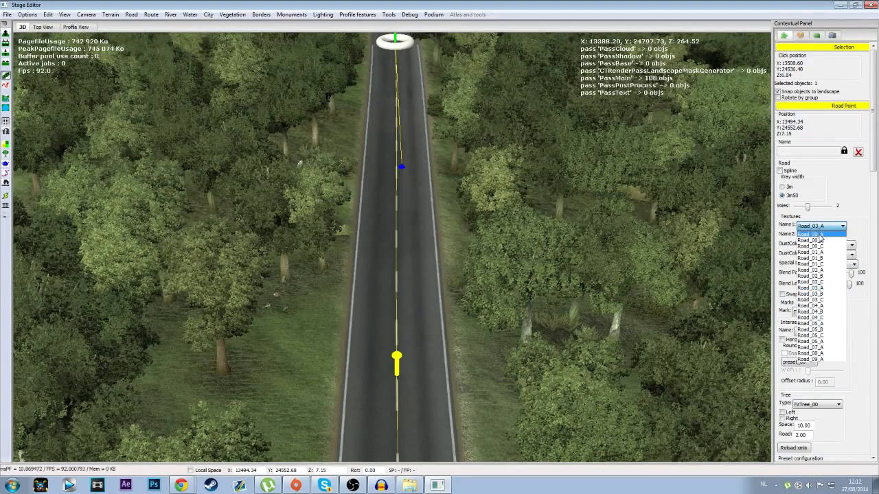
pyautogui.click(819, 234)
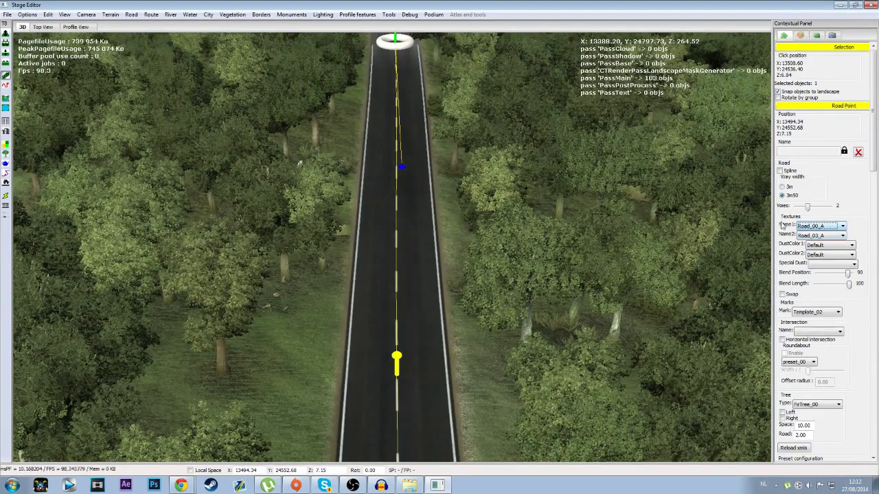
pyautogui.moveTo(526, 383); pyautogui.dragTo(471, 218, button='middle')
pyautogui.scroll(-5, 548, 240)
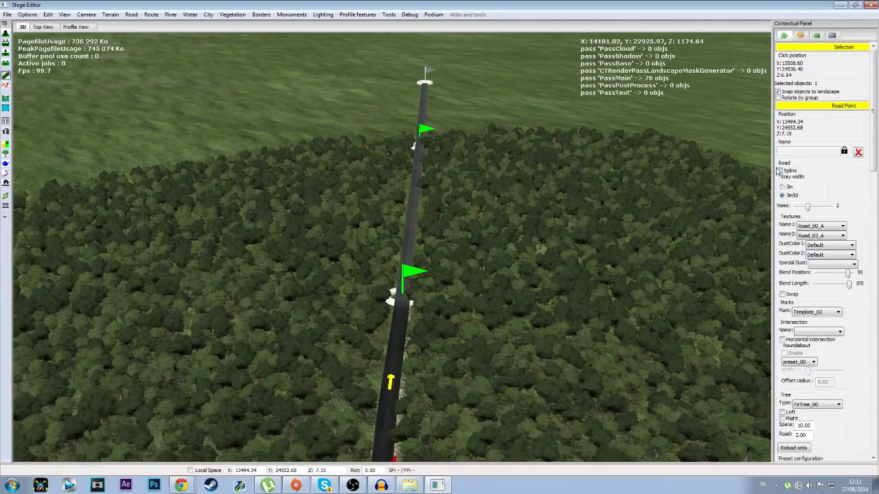
pyautogui.scroll(10, 484, 324)
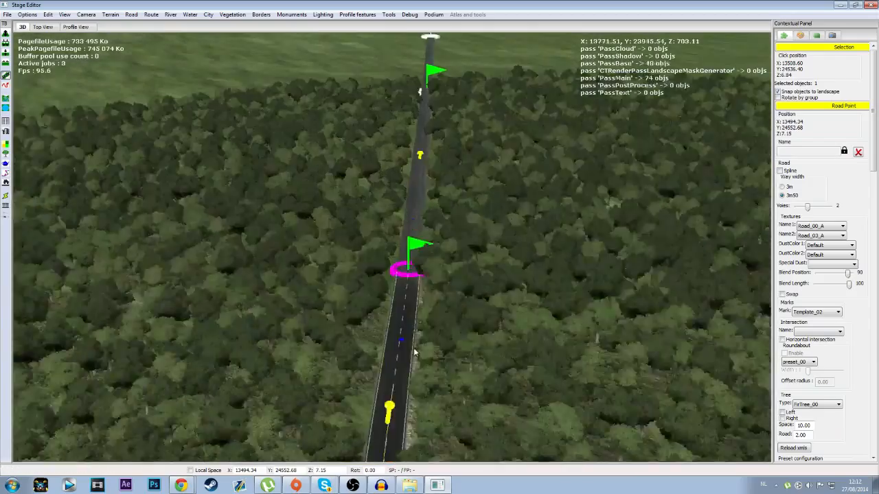
pyautogui.scroll(8, 414, 350)
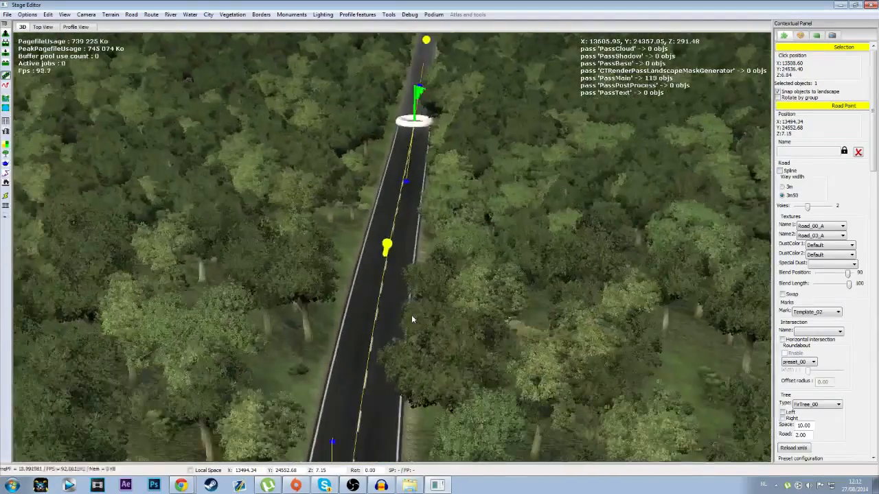
# Step: Turn on the Spline option for the forest road point
pyautogui.click(781, 171)
pyautogui.scroll(-3, 447, 181)
pyautogui.scroll(2, 446, 181)
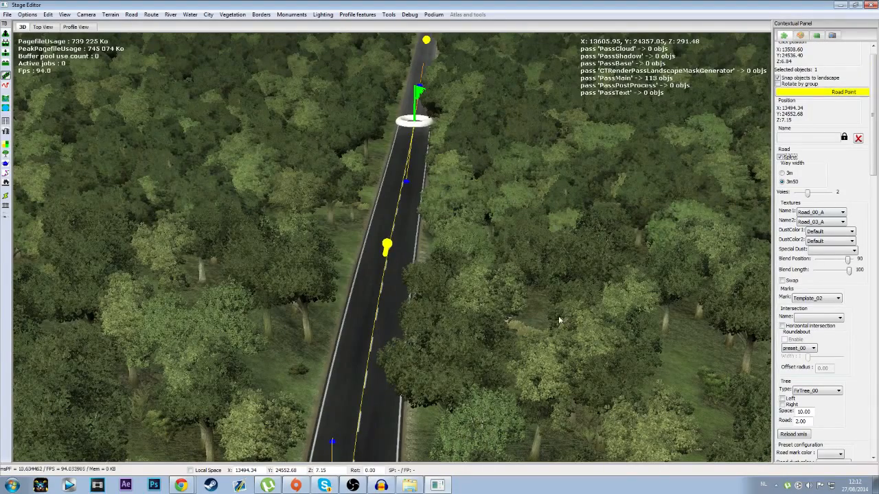
pyautogui.scroll(-6, 466, 237)
pyautogui.scroll(3, 465, 237)
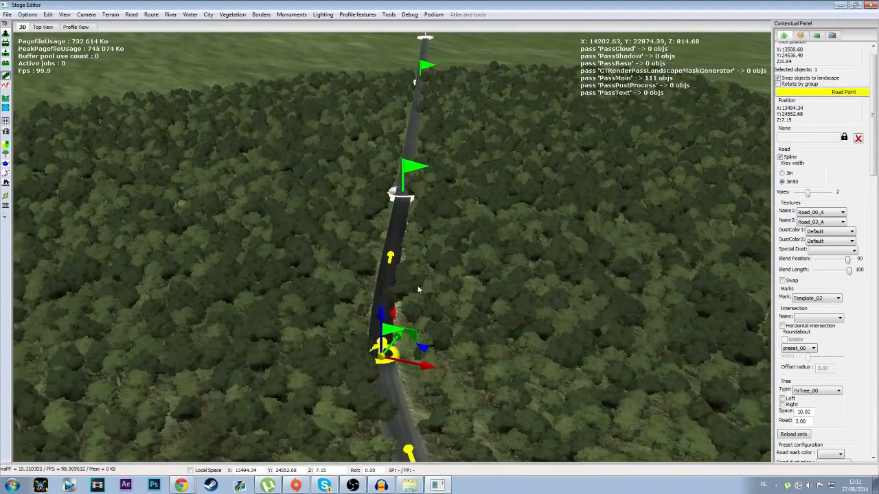
pyautogui.scroll(-3, 413, 295)
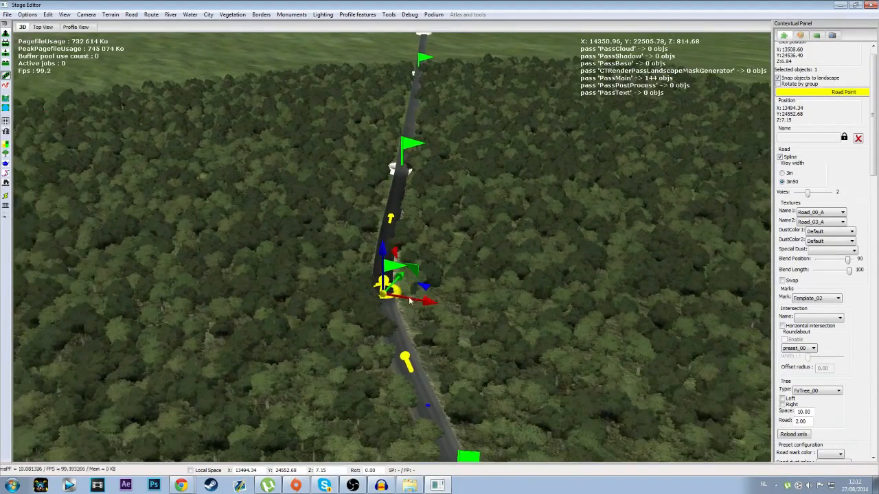
# Step: Reapply Road_00_A as the first texture and Template_02 as the mark with Spline enabled
pyautogui.click(817, 213)
pyautogui.click(818, 220)
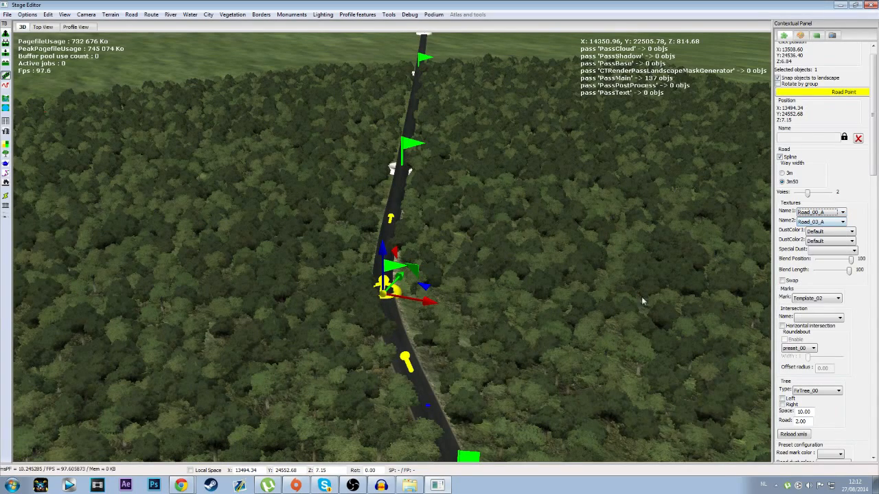
pyautogui.click(816, 300)
pyautogui.click(823, 318)
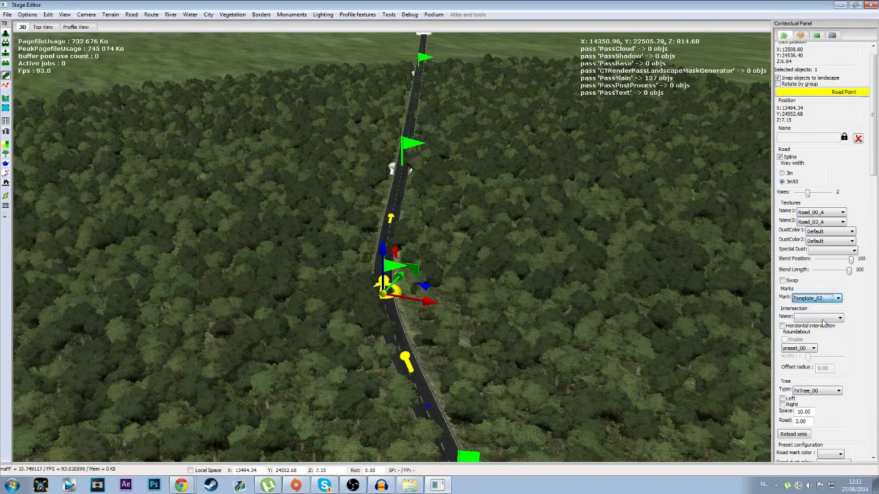
# Step: Select the road point just past the junction in the city and turn off its Spline option
pyautogui.scroll(-5, 464, 276)
pyautogui.moveTo(465, 277); pyautogui.dragTo(431, 284, button='middle')
pyautogui.scroll(2, 421, 314)
pyautogui.scroll(-5, 420, 314)
pyautogui.scroll(6, 426, 302)
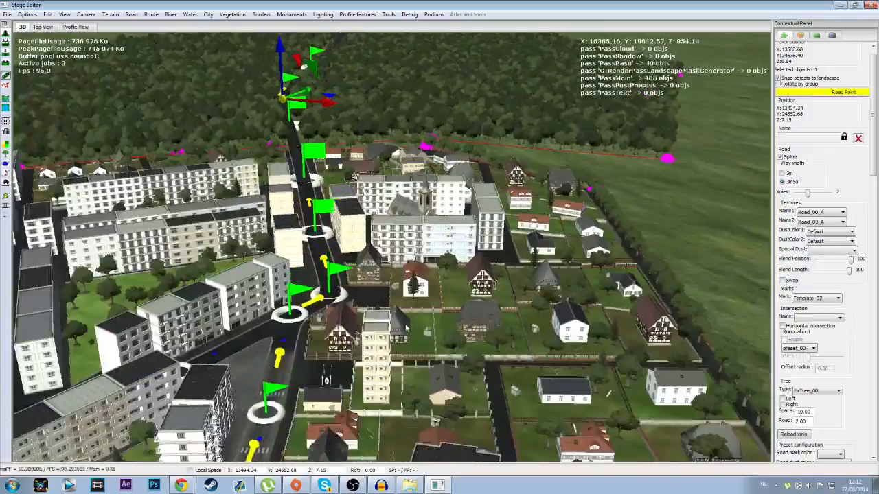
pyautogui.scroll(-3, 406, 328)
pyautogui.moveTo(406, 328); pyautogui.dragTo(468, 283, button='middle')
pyautogui.moveTo(396, 306); pyautogui.dragTo(396, 306, button='middle')
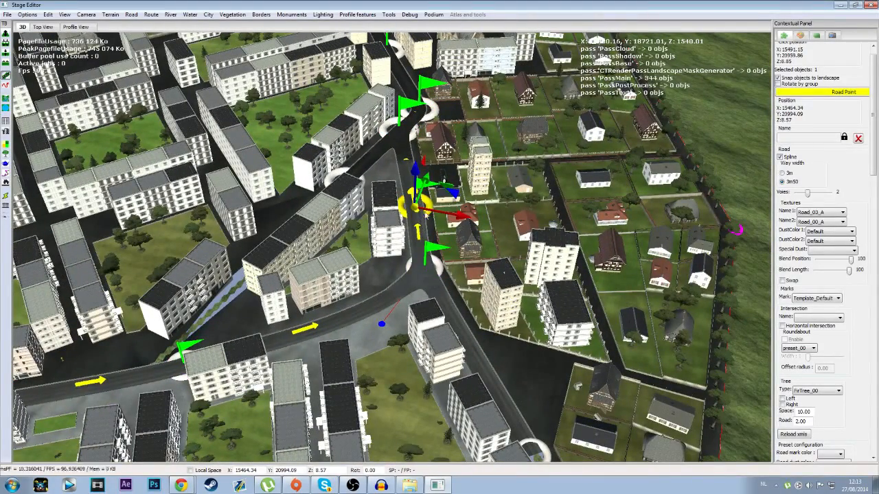
pyautogui.moveTo(382, 234); pyautogui.dragTo(411, 247, button='middle')
pyautogui.scroll(5, 411, 249)
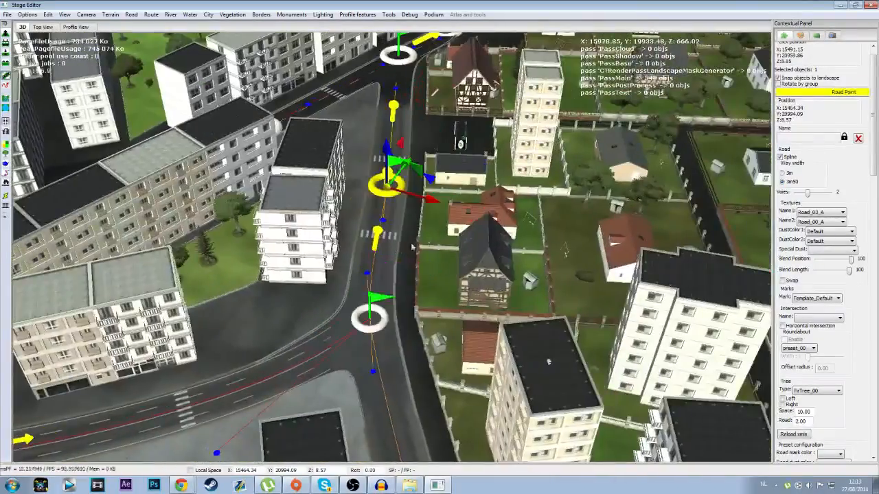
pyautogui.moveTo(357, 199); pyautogui.dragTo(378, 259, button='middle')
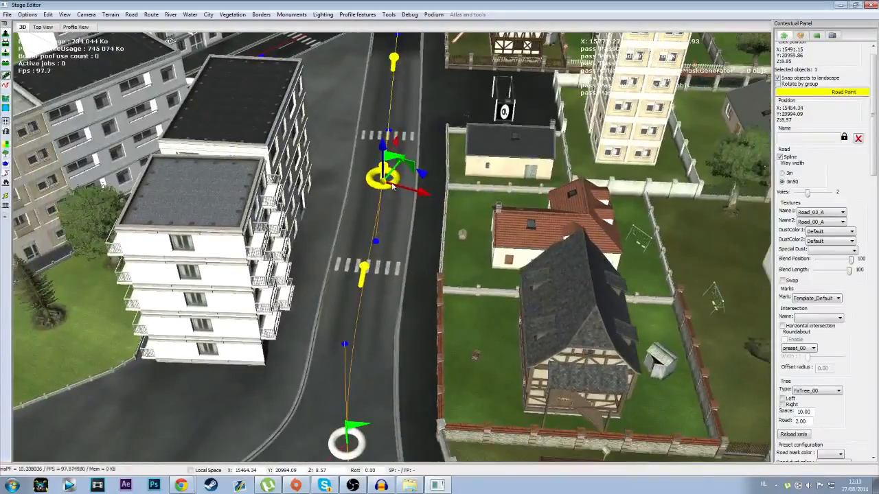
# Step: Try Road_08_A and Road_09_A as the first texture of the city road point
pyautogui.click(836, 212)
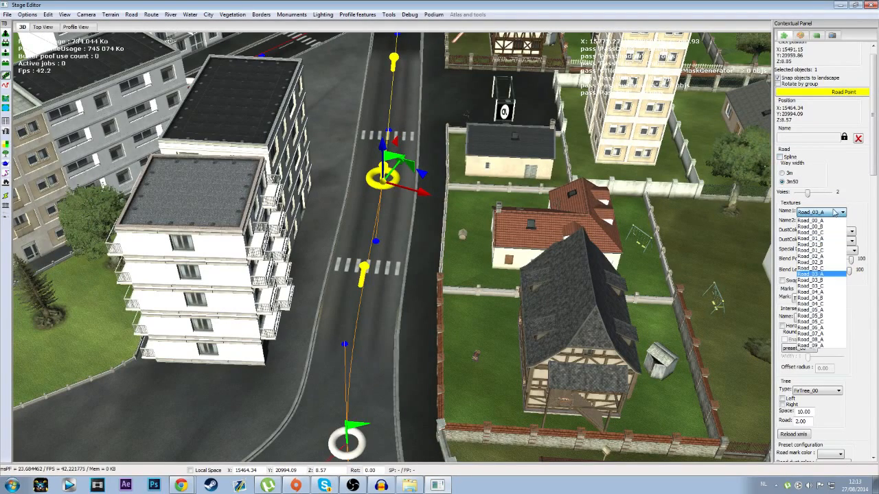
pyautogui.click(824, 339)
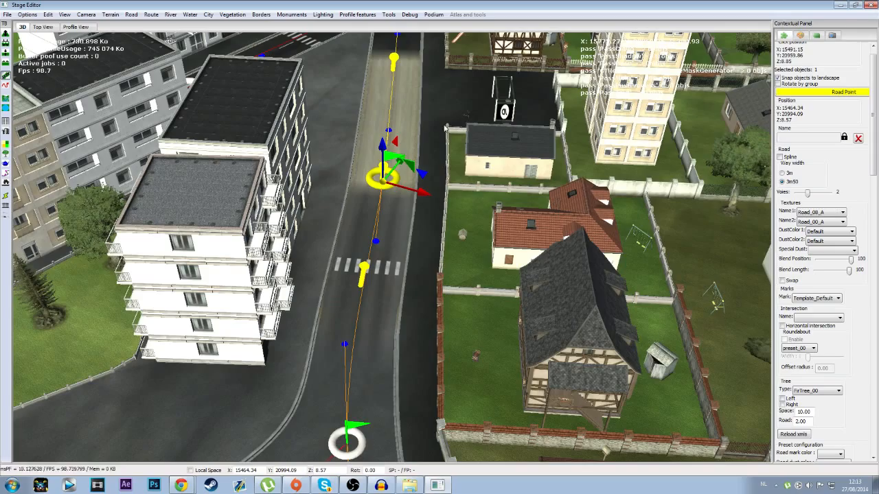
pyautogui.scroll(8, 456, 191)
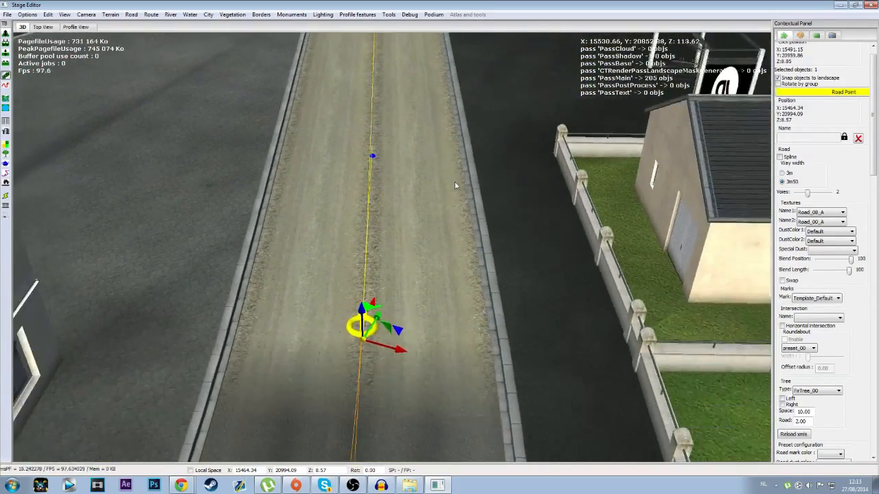
pyautogui.scroll(-6, 454, 184)
pyautogui.click(826, 213)
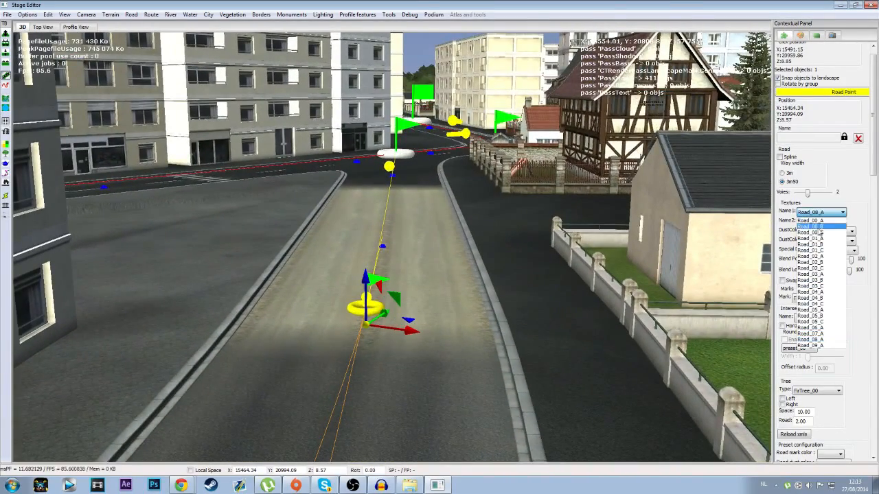
pyautogui.click(826, 346)
pyautogui.moveTo(423, 295); pyautogui.dragTo(456, 322, button='middle')
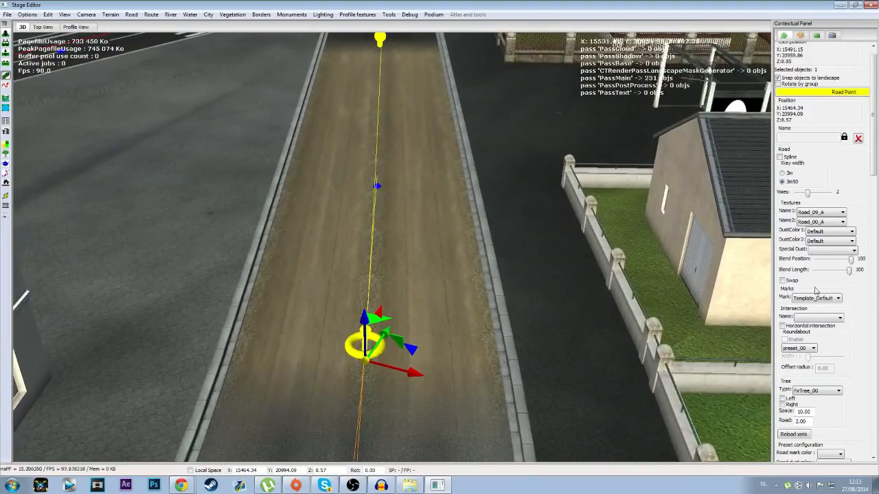
# Step: Set the city road point's first texture to the cobbled Road_07_A and inspect the paved segment
pyautogui.click(824, 214)
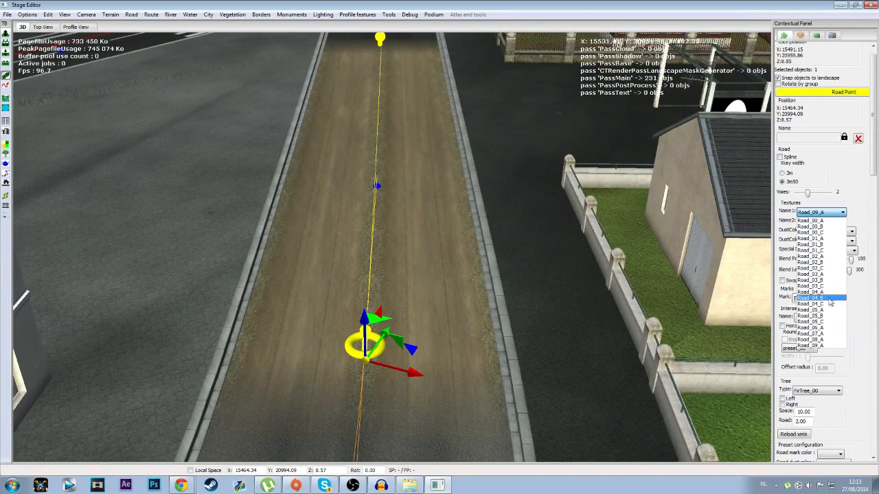
pyautogui.click(816, 339)
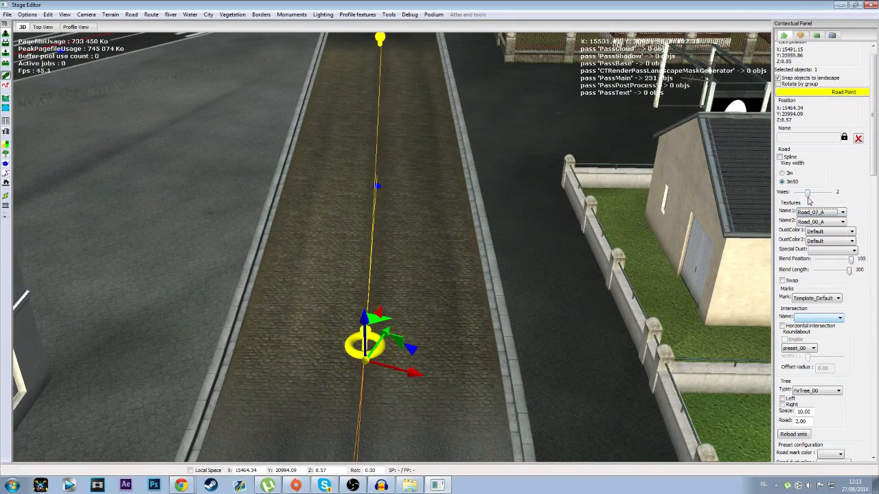
pyautogui.scroll(-5, 416, 283)
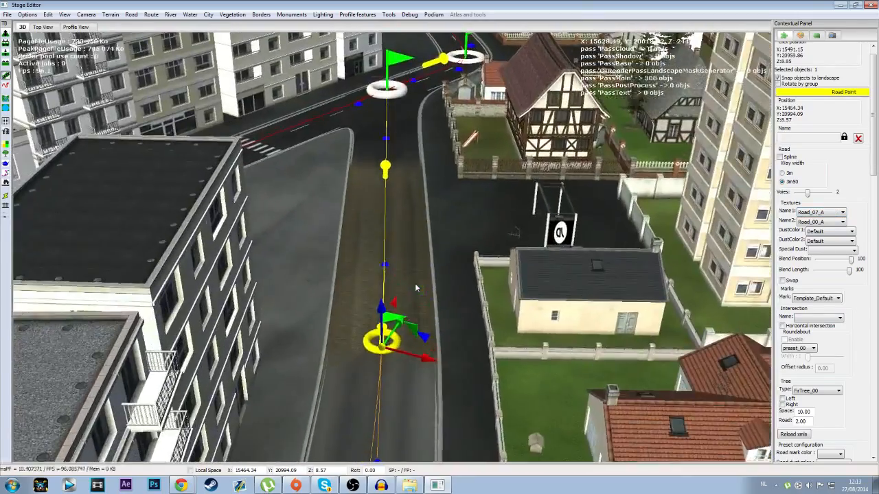
pyautogui.scroll(4, 416, 283)
pyautogui.press('Up')
pyautogui.press('Down')
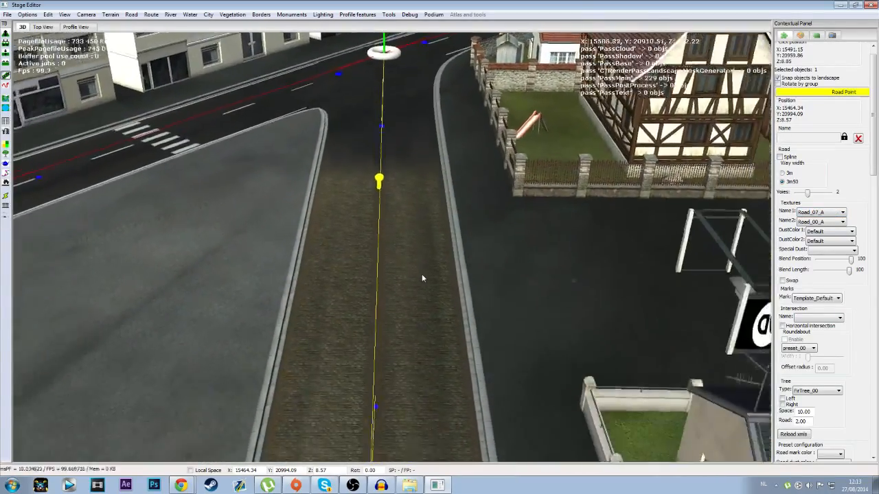
# Step: Select the road point between the two pedestrian crossings on the city road and check its first-texture options
pyautogui.scroll(-6, 421, 277)
pyautogui.press('Left')
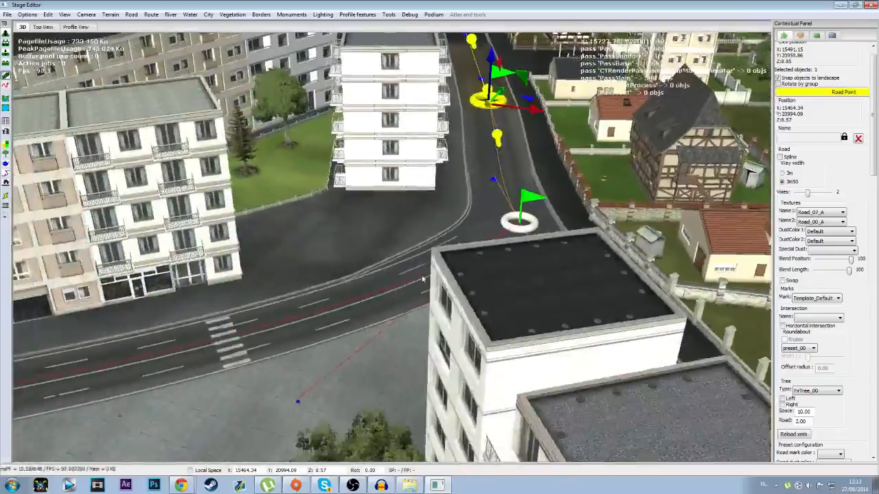
pyautogui.press('Left')
pyautogui.press('Left')
pyautogui.moveTo(325, 317); pyautogui.dragTo(483, 340, button='middle')
pyautogui.press('Right')
pyautogui.press('Left')
pyautogui.press('Down')
pyautogui.press('Down')
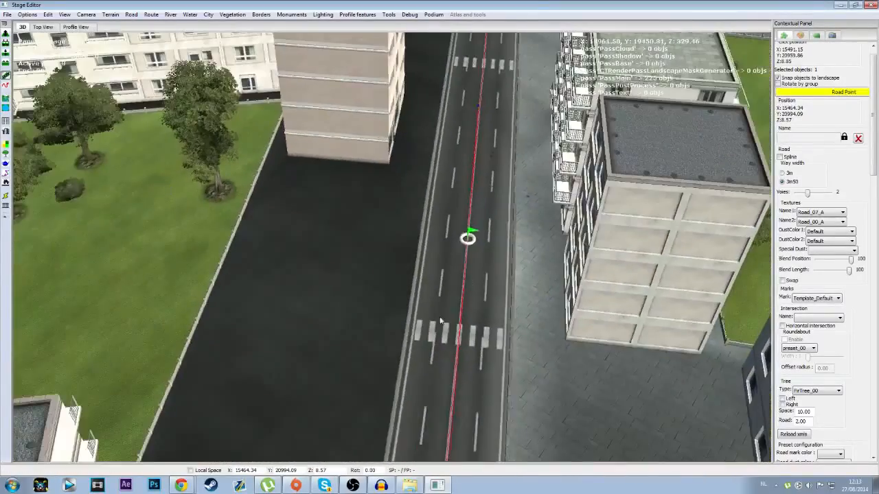
pyautogui.click(464, 248)
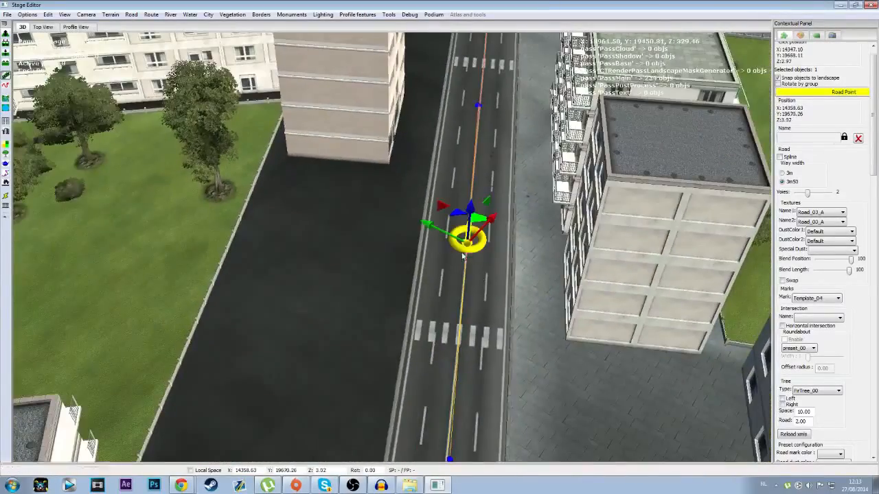
pyautogui.click(838, 212)
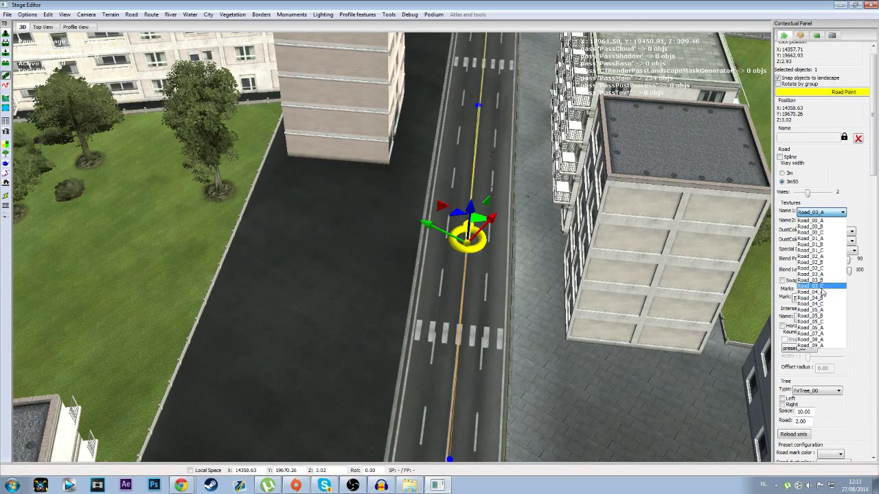
pyautogui.click(822, 211)
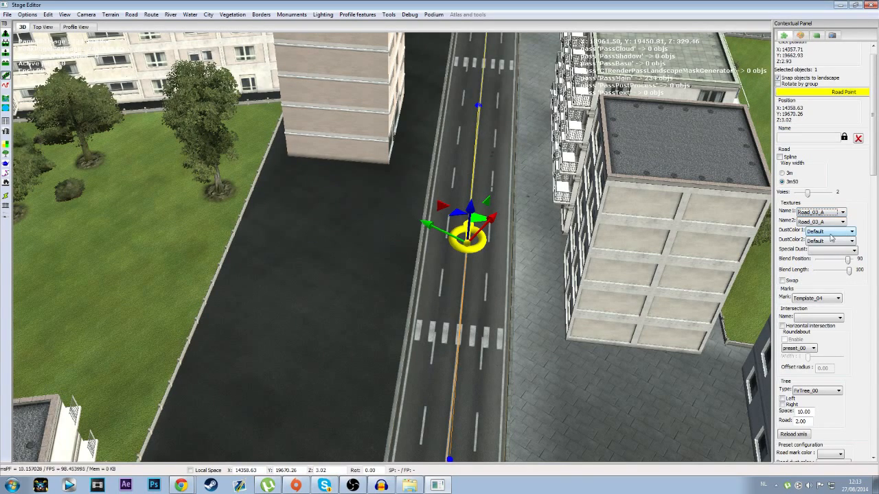
# Step: Try Template_03 and Template_01 as the mark of the selected city road point
pyautogui.click(832, 298)
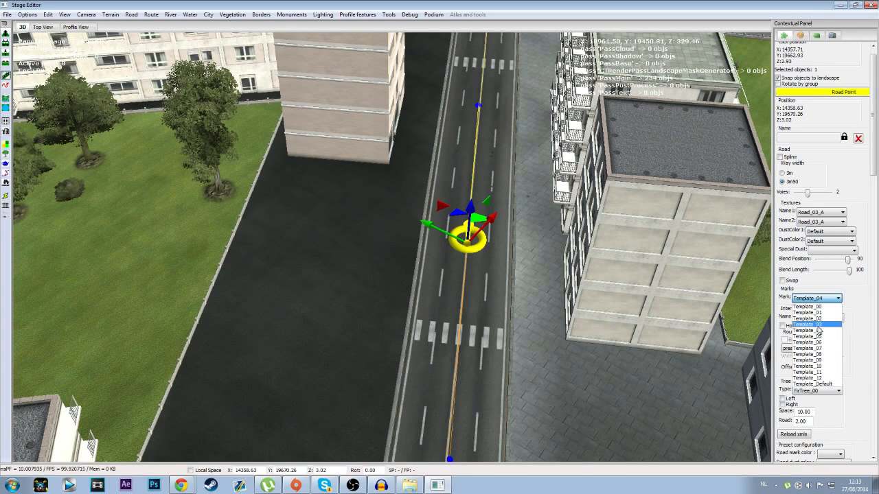
pyautogui.click(817, 325)
pyautogui.click(831, 297)
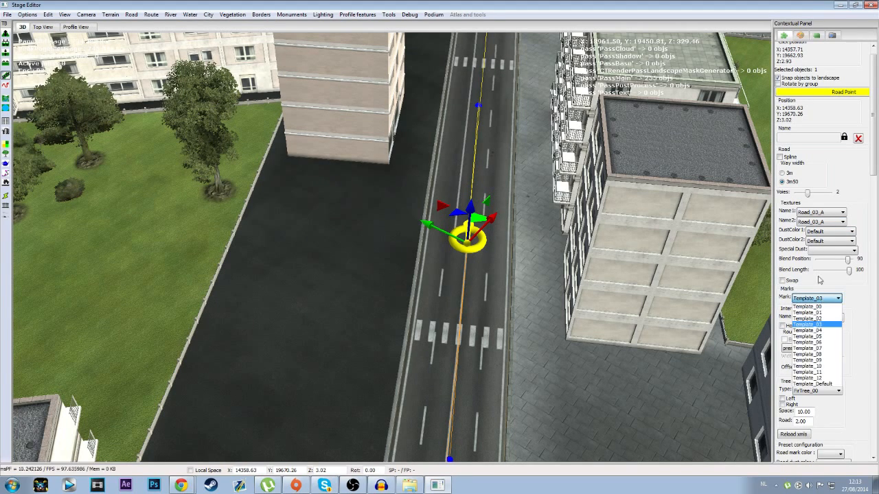
pyautogui.click(782, 159)
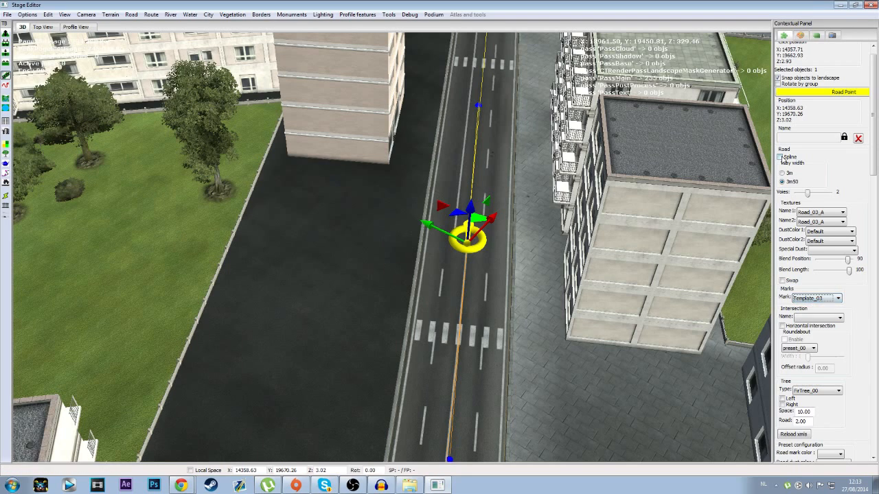
pyautogui.click(819, 298)
pyautogui.click(821, 317)
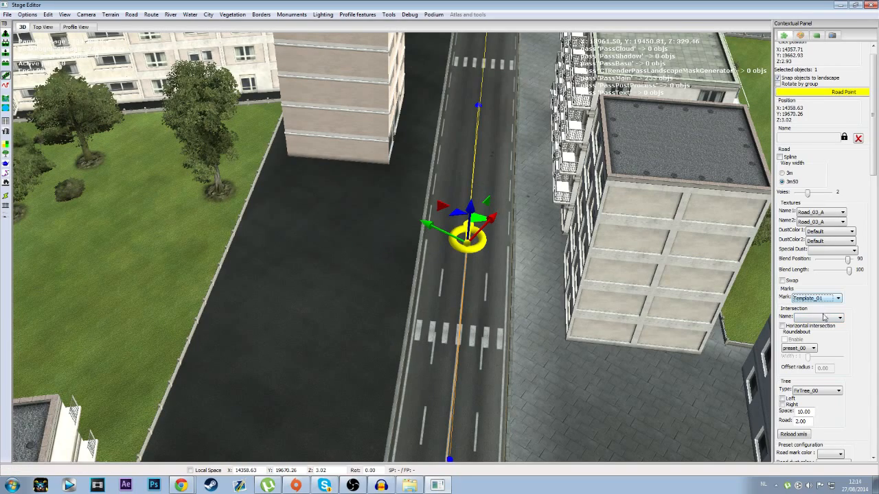
# Step: Set the road point's mark to Template_02 and inspect the lane lines along that stretch of road
pyautogui.click(829, 299)
pyautogui.click(820, 320)
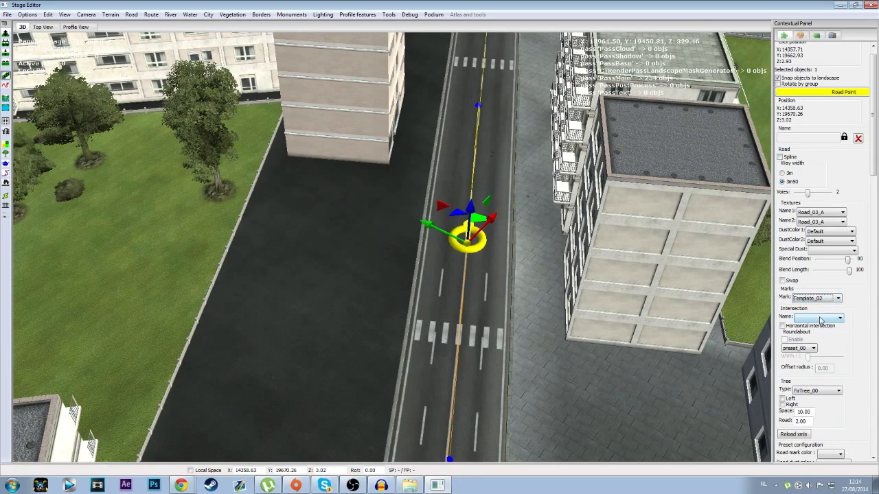
pyautogui.moveTo(537, 327); pyautogui.dragTo(530, 278, button='middle')
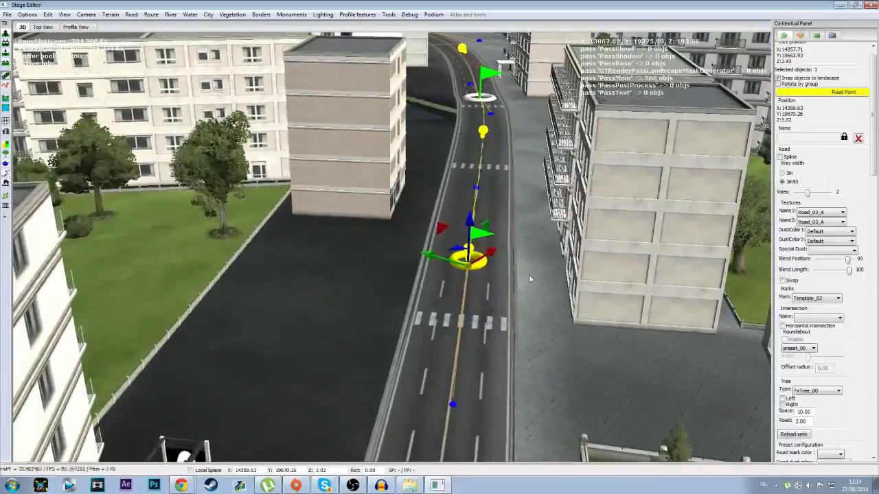
pyautogui.click(484, 355)
pyautogui.press('Down')
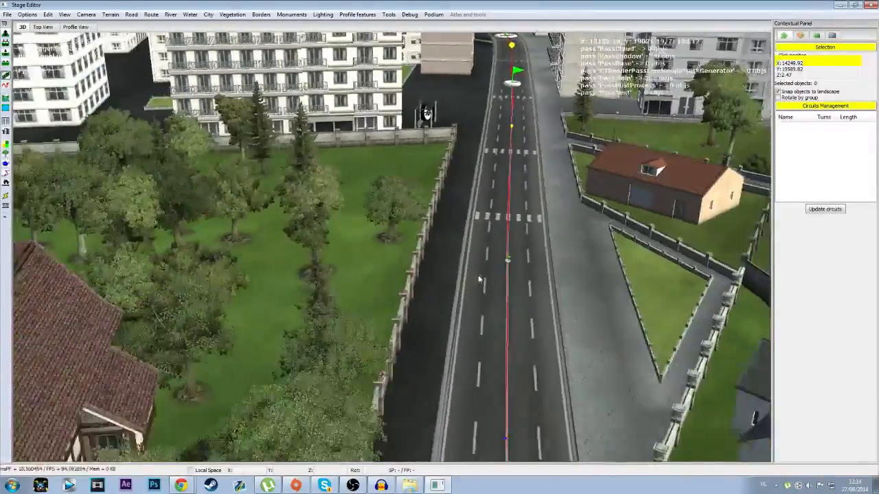
pyautogui.scroll(-8, 480, 278)
pyautogui.scroll(5, 488, 273)
pyautogui.moveTo(488, 272); pyautogui.dragTo(705, 201, button='middle')
pyautogui.press('Up')
# Step: Enable Spline on the city road point marked Template_02 and on the cobbled road point
pyautogui.click(399, 208)
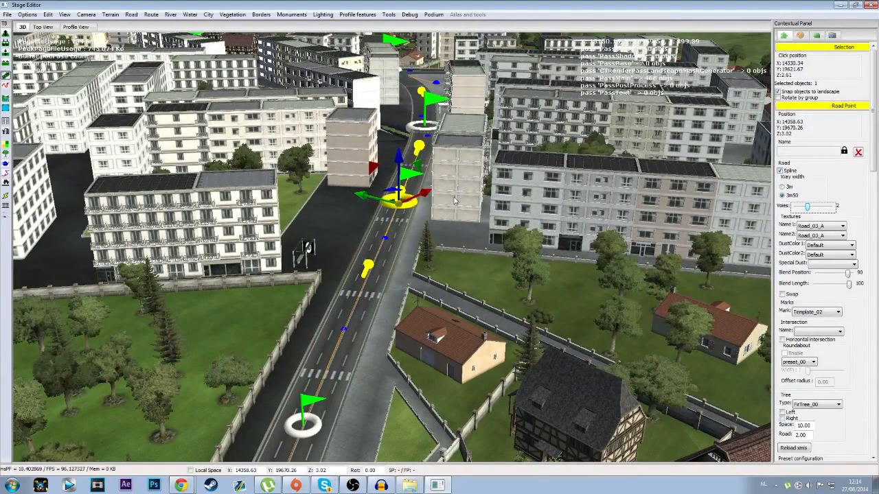
pyautogui.press('Up')
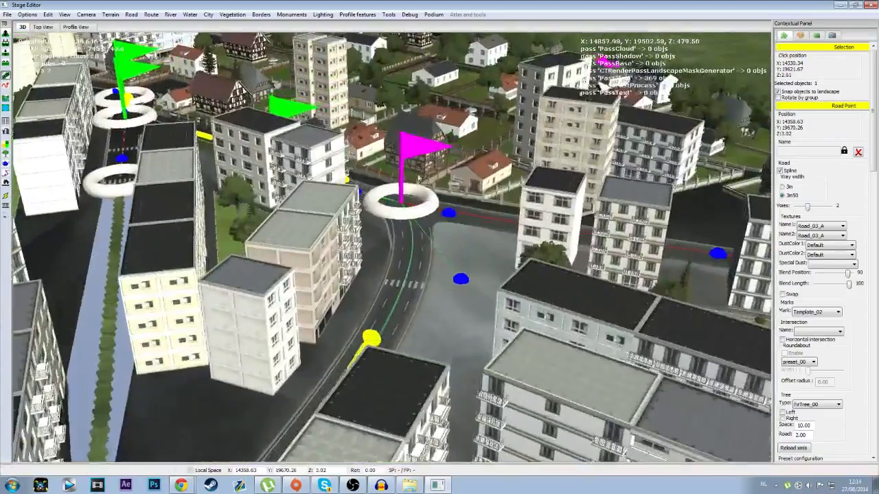
pyautogui.moveTo(427, 180); pyautogui.dragTo(271, 218, button='middle')
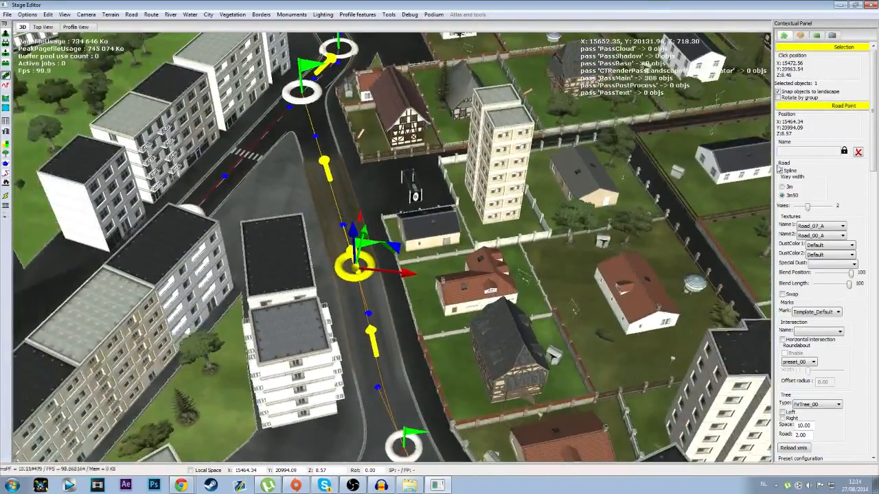
# Step: Set the mark of the road point at the city's outer edge to Template_02
pyautogui.press('Down')
pyautogui.moveTo(496, 214); pyautogui.dragTo(450, 277, button='middle')
pyautogui.press('Down')
pyautogui.press('Down')
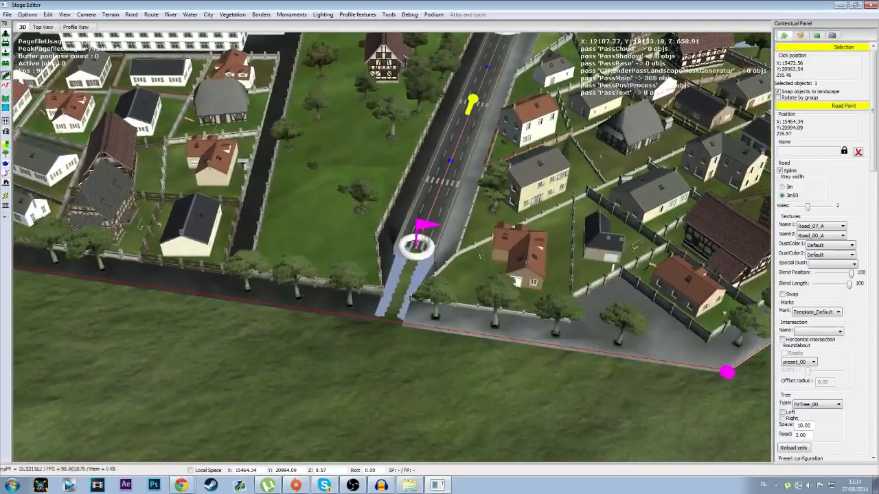
pyautogui.click(817, 312)
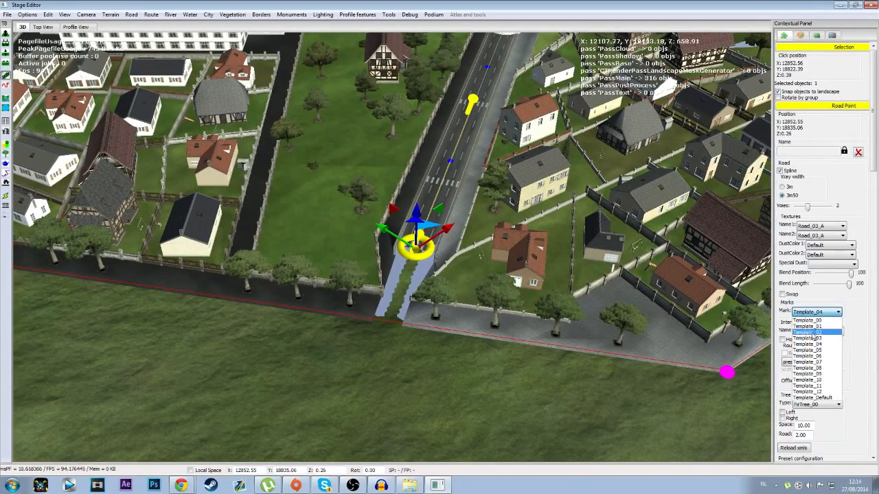
pyautogui.click(817, 333)
# Step: Select the cobbled road point in the city and turn off its Spline option
pyautogui.press('Up')
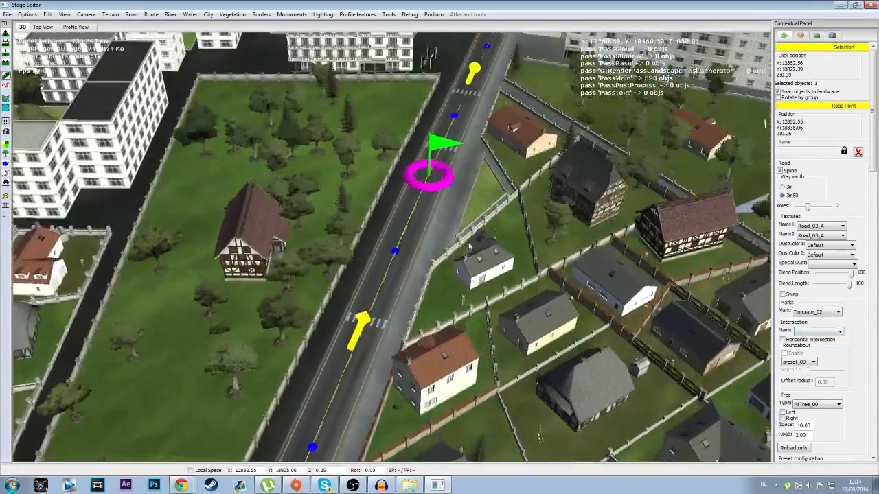
pyautogui.press('Up')
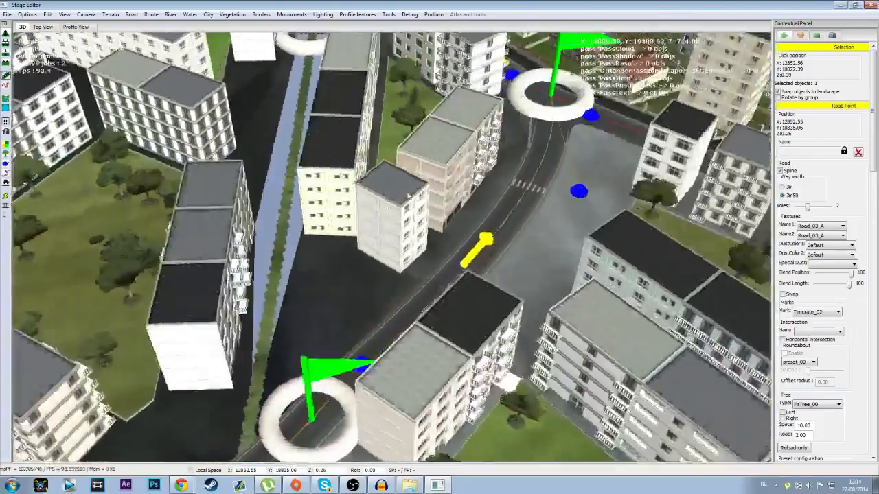
pyautogui.press('Up')
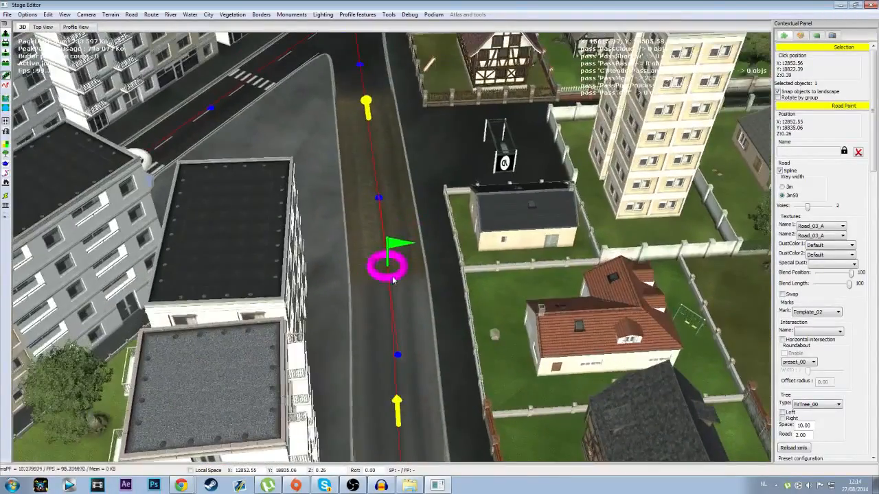
pyautogui.click(391, 273)
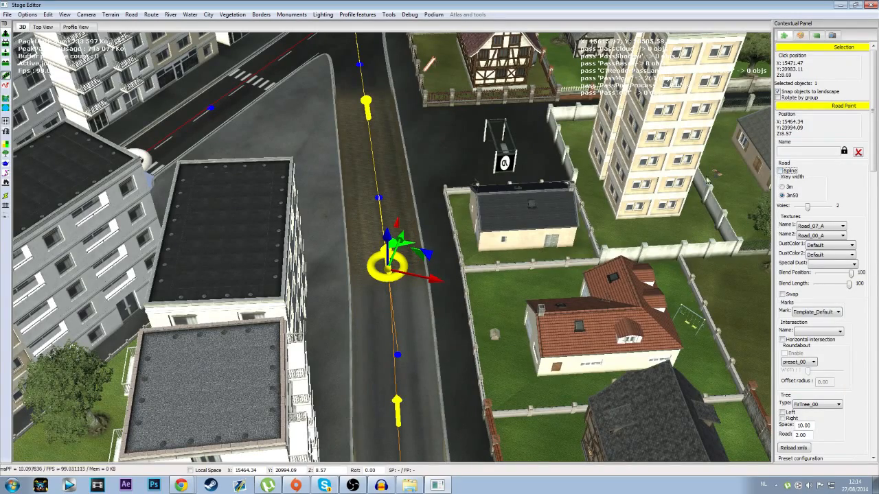
# Step: Survey the city from above and follow the road to the stage finish
pyautogui.press('Down')
pyautogui.press('Left')
pyautogui.scroll(-6, 410, 345)
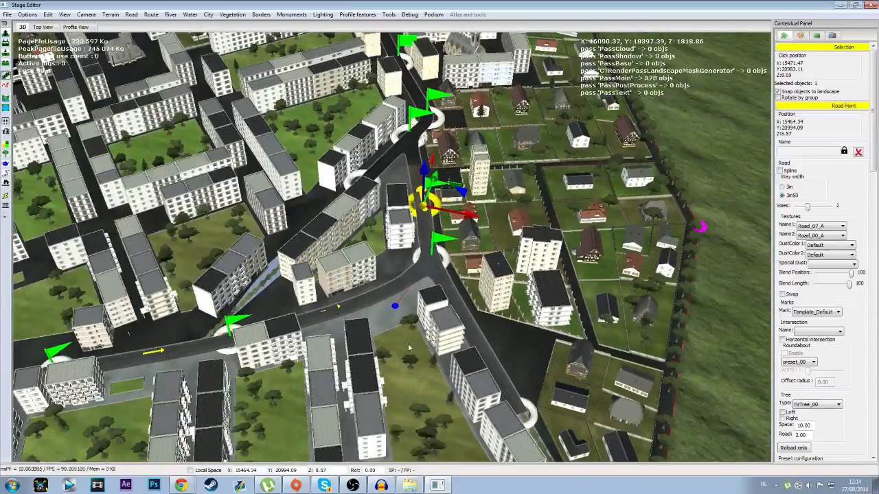
pyautogui.moveTo(410, 344); pyautogui.dragTo(395, 192, button='right')
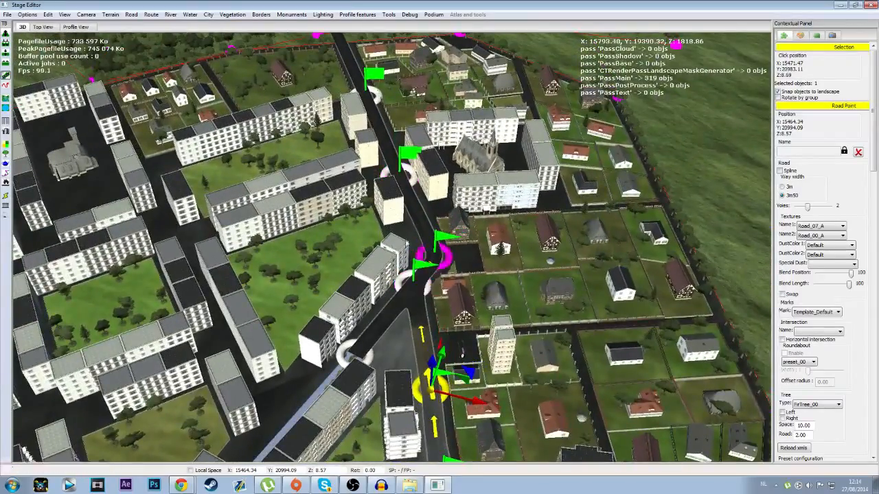
pyautogui.press('Up')
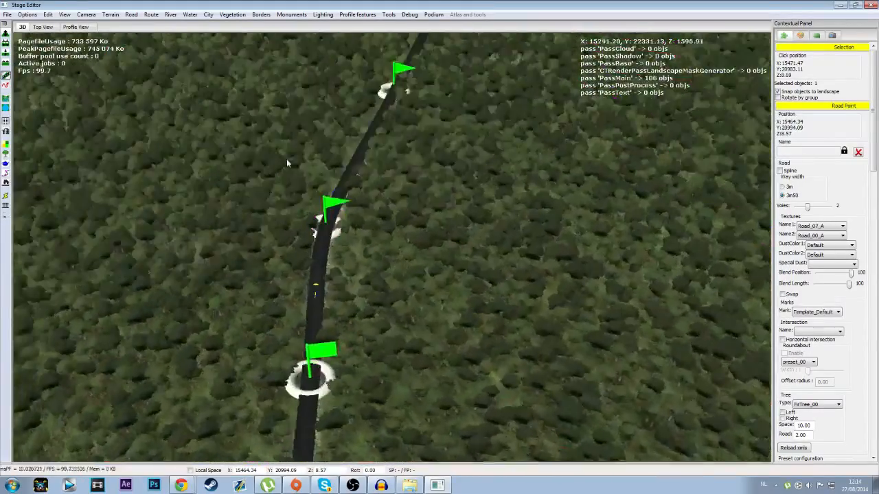
pyautogui.press('Up')
pyautogui.moveTo(287, 160); pyautogui.dragTo(311, 155, button='right')
pyautogui.press('Up')
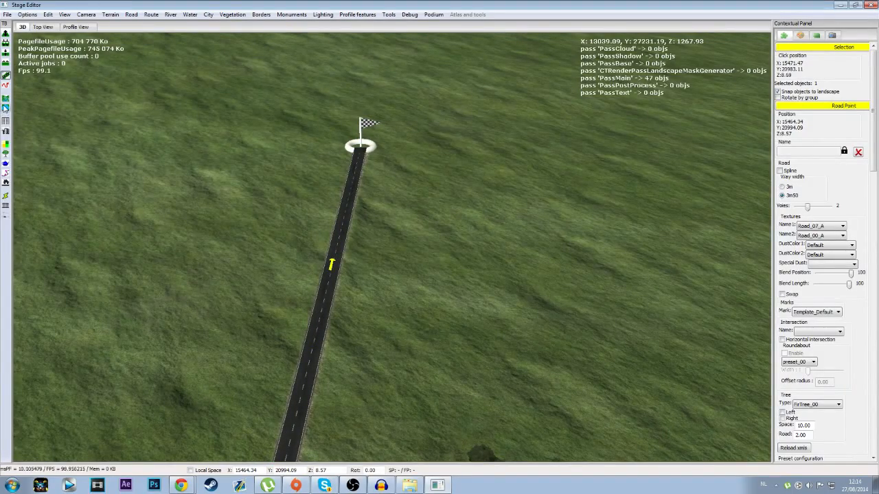
# Step: Draw a closed five-point water area around the straight road just before the finish
pyautogui.click(5, 107)
pyautogui.press('Left')
pyautogui.moveTo(450, 205); pyautogui.dragTo(679, 218, button='right')
pyautogui.press('Left')
pyautogui.moveTo(355, 228); pyautogui.dragTo(472, 227, button='right')
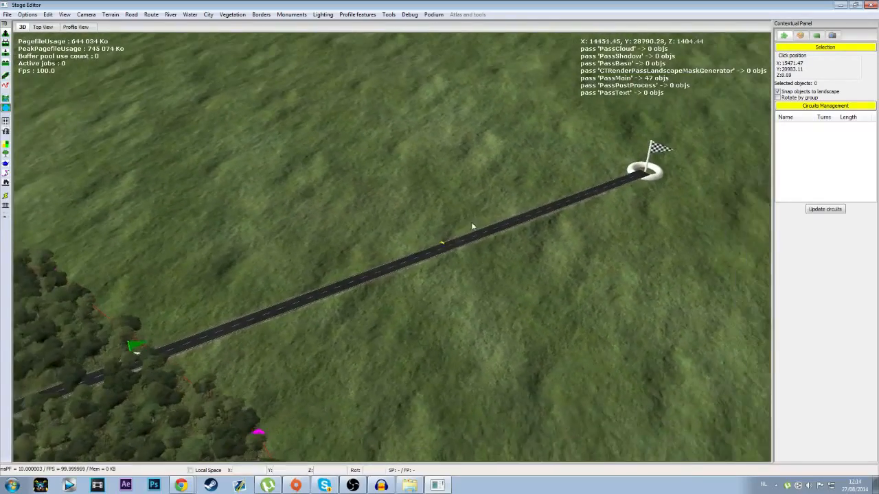
pyautogui.click(435, 156)
pyautogui.click(232, 236)
pyautogui.click(339, 352)
pyautogui.click(625, 323)
pyautogui.click(482, 170)
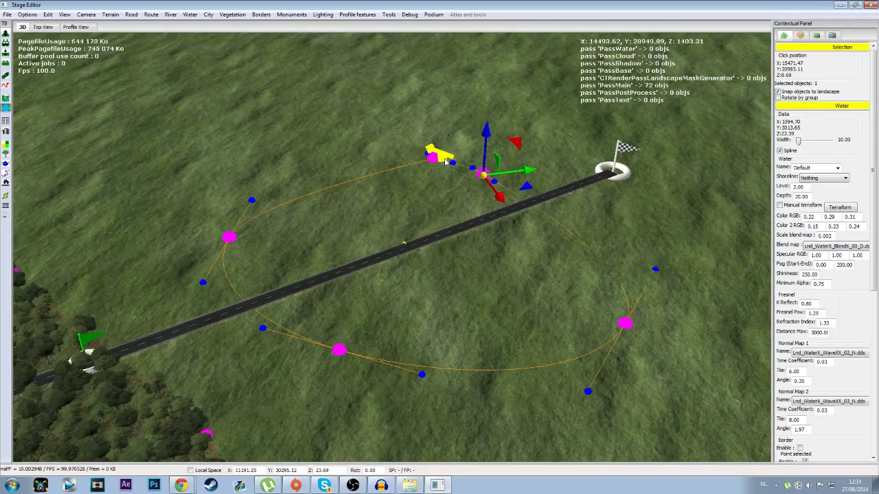
pyautogui.click(434, 158)
# Step: Deselect the lake and examine its water, shoreline and the road crossing it
pyautogui.click(369, 372)
pyautogui.moveTo(369, 372); pyautogui.dragTo(390, 327, button='right')
pyautogui.scroll(5, 408, 350)
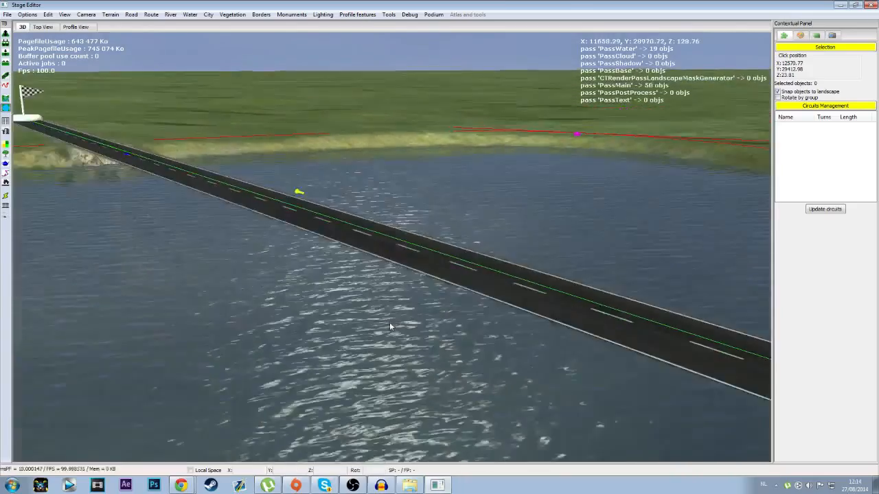
pyautogui.scroll(-10, 389, 324)
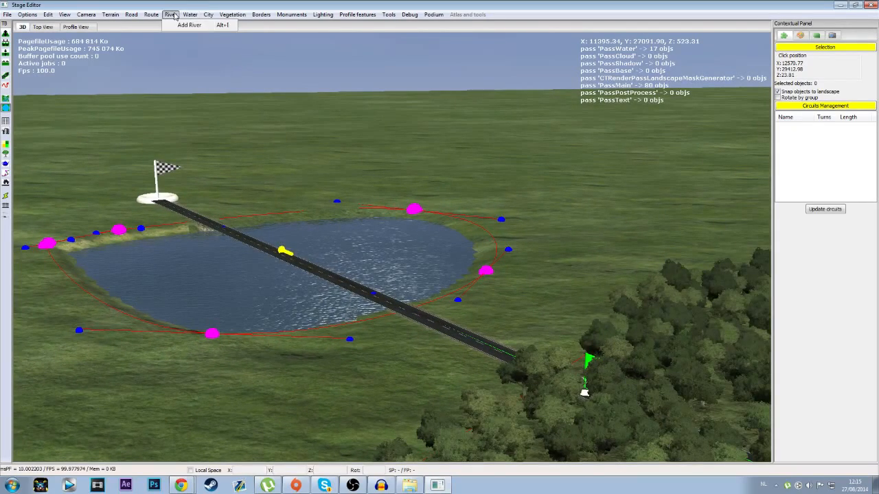
# Step: Start adding a bridge and choose the Bridge00_Nationale3_5_Procedural model
pyautogui.moveTo(153, 15)
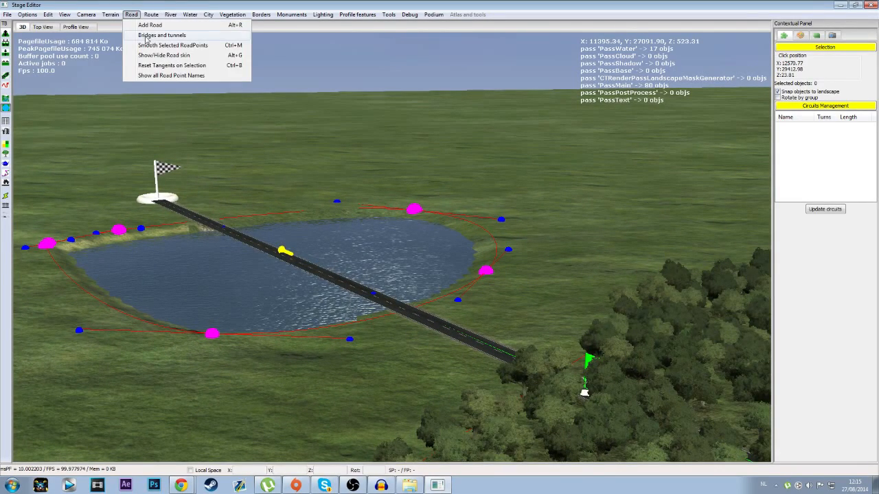
pyautogui.click(161, 35)
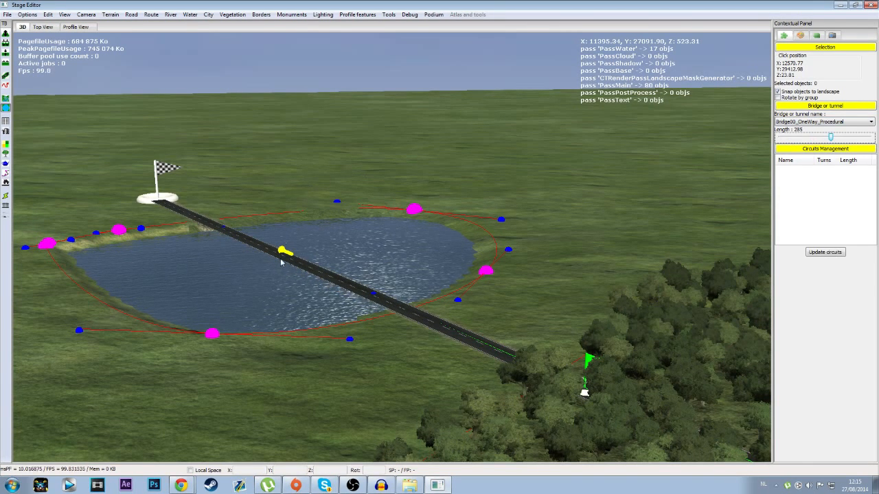
pyautogui.click(839, 123)
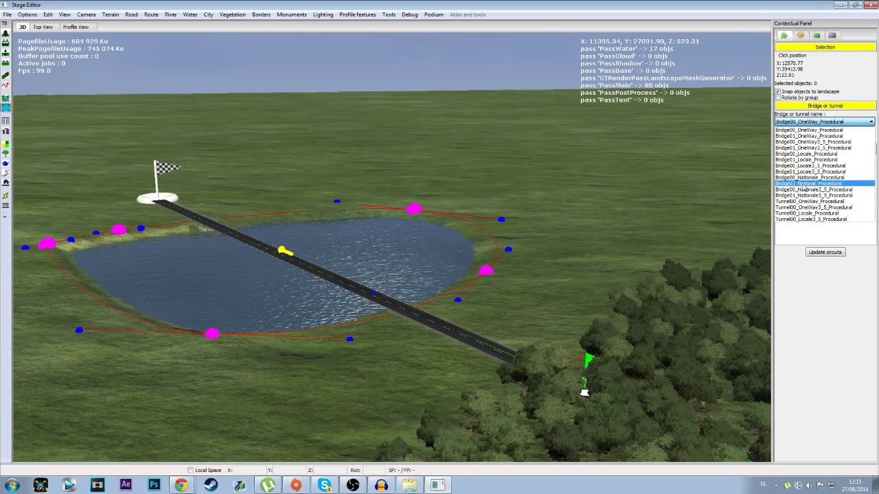
pyautogui.click(838, 190)
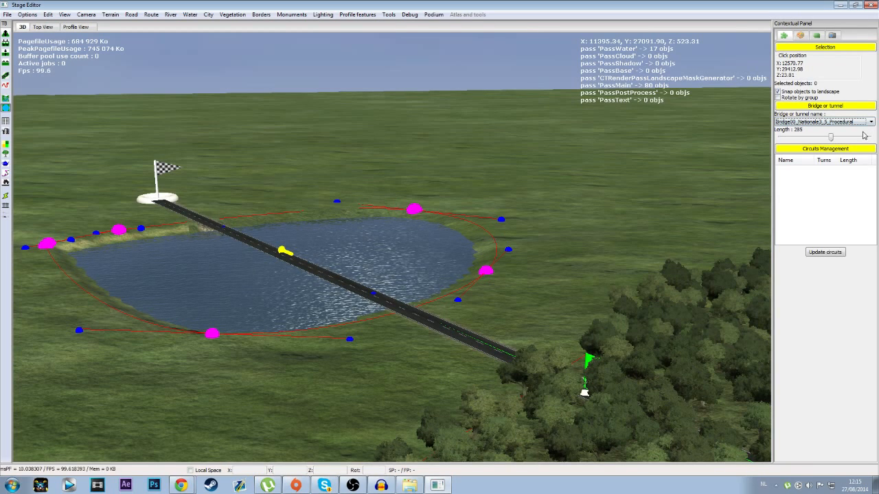
pyautogui.click(836, 122)
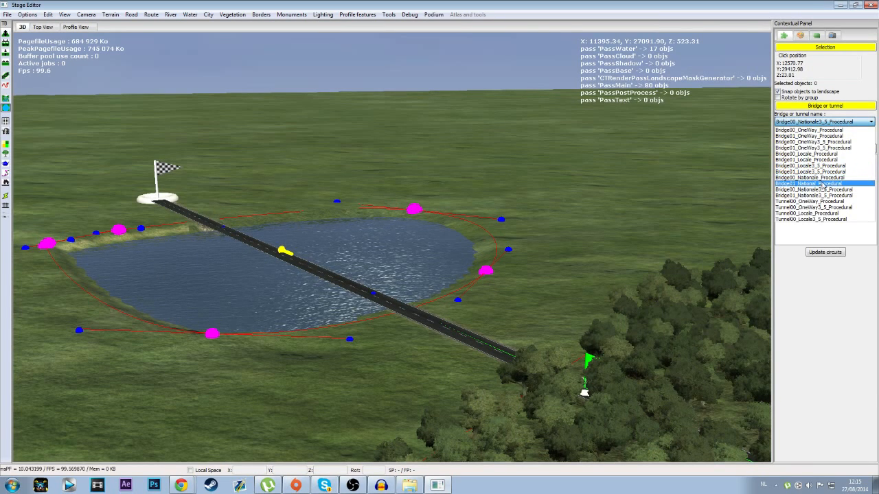
pyautogui.click(832, 121)
# Step: Set the bridge length to 163 and place it on the road across the lake
pyautogui.moveTo(822, 138); pyautogui.dragTo(813, 138)
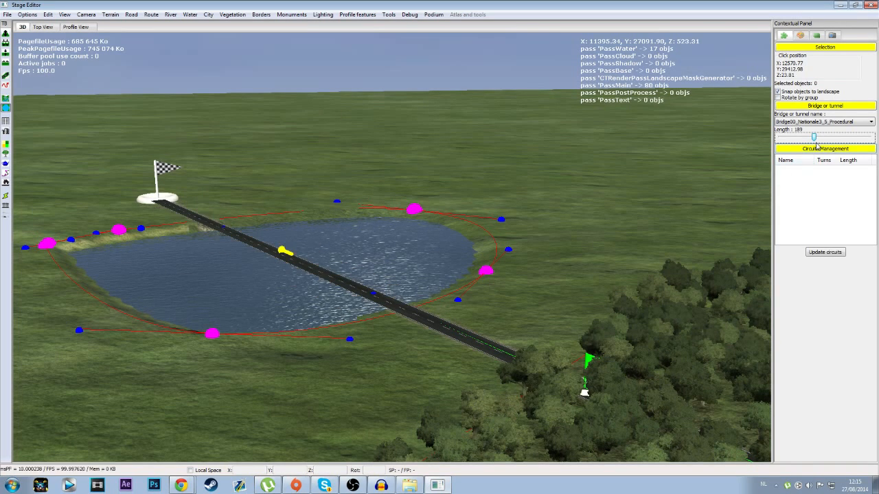
pyautogui.moveTo(814, 138); pyautogui.dragTo(809, 136)
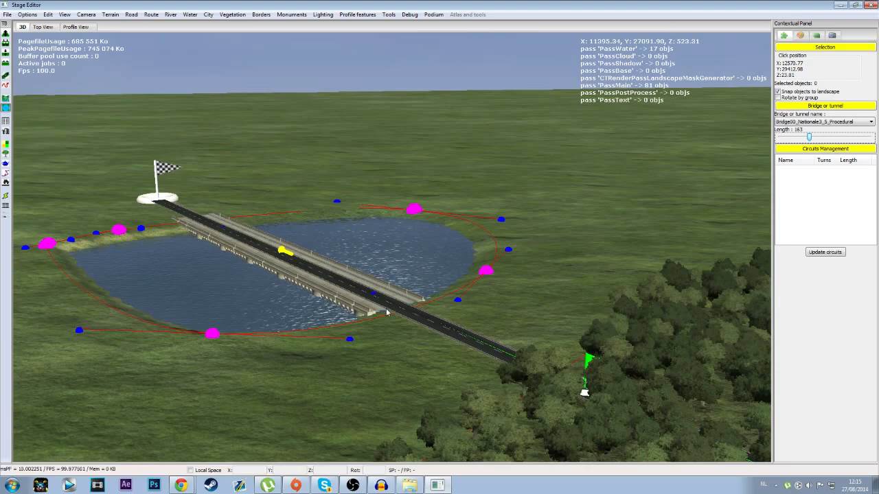
# Step: Adjust the length of the bridge across the lake to 155 so that it spans both shores
pyautogui.moveTo(178, 366); pyautogui.dragTo(276, 396, button='middle')
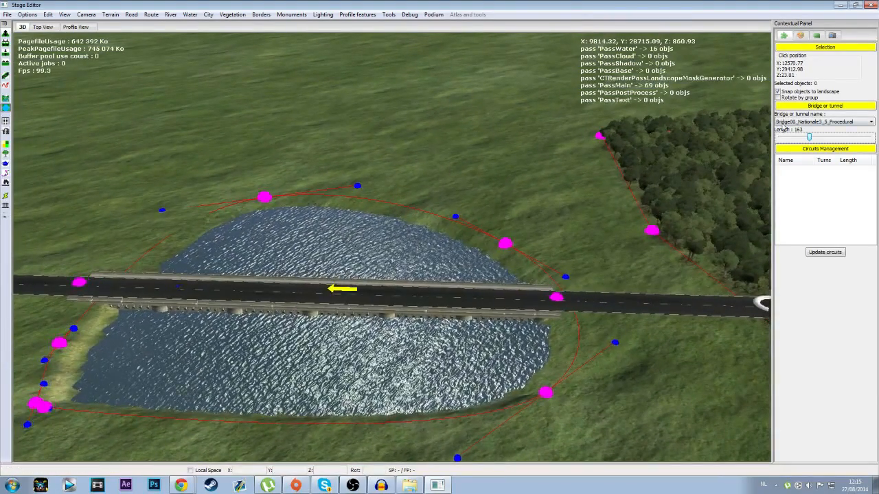
pyautogui.moveTo(809, 137)
pyautogui.mouseDown()
pyautogui.moveTo(799, 137)
pyautogui.moveTo(809, 139)
pyautogui.mouseUp()
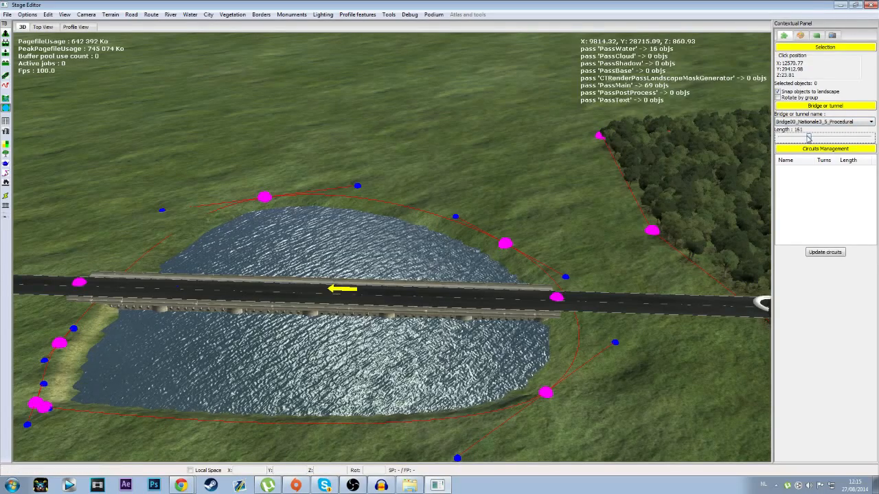
pyautogui.click(558, 298)
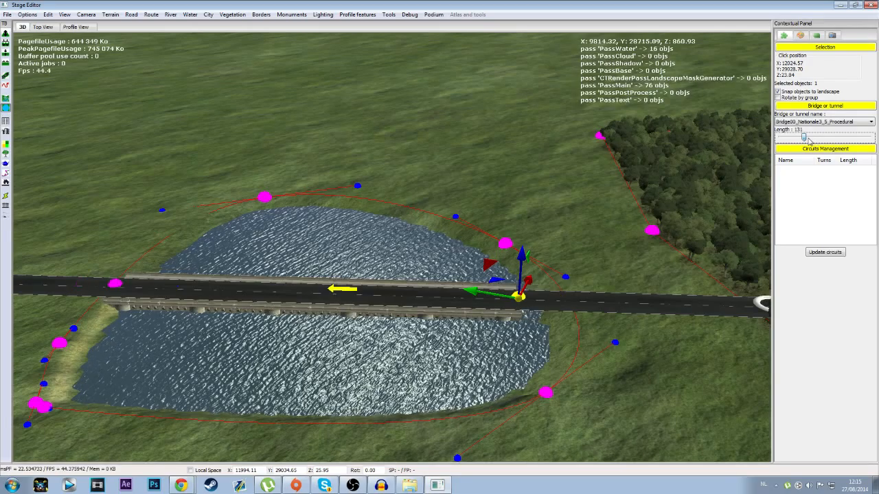
pyautogui.click(808, 139)
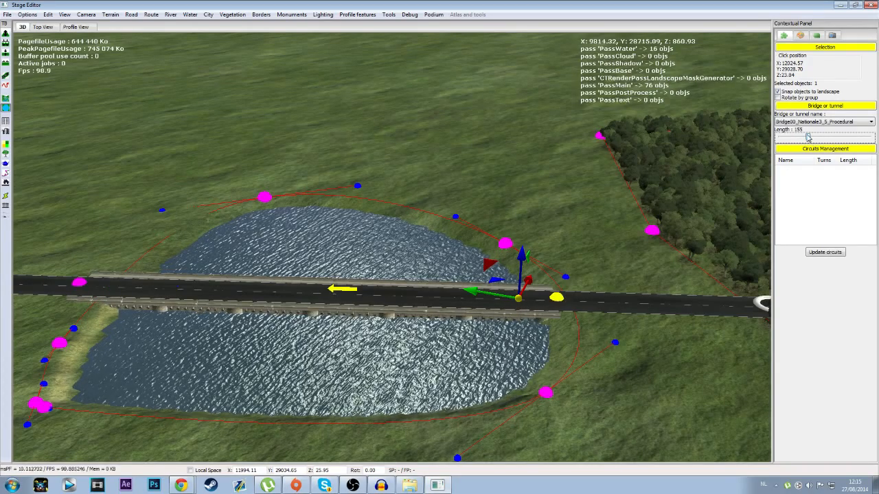
pyautogui.click(805, 138)
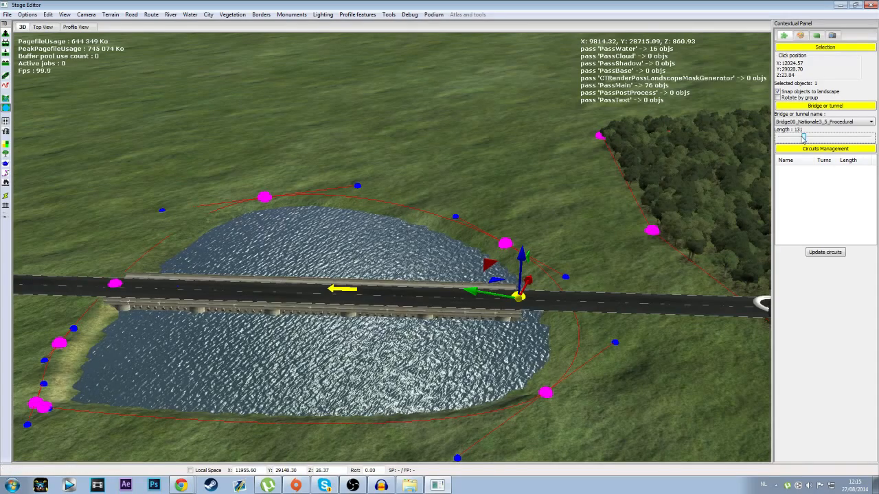
pyautogui.click(809, 139)
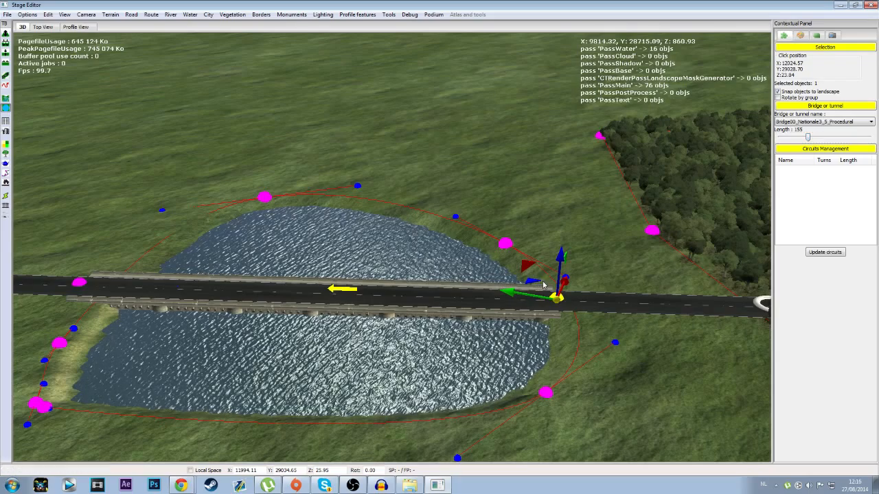
# Step: Shift the lake bridge slightly along the road, away from the finish, using its end point nearest the finish
pyautogui.click(79, 282)
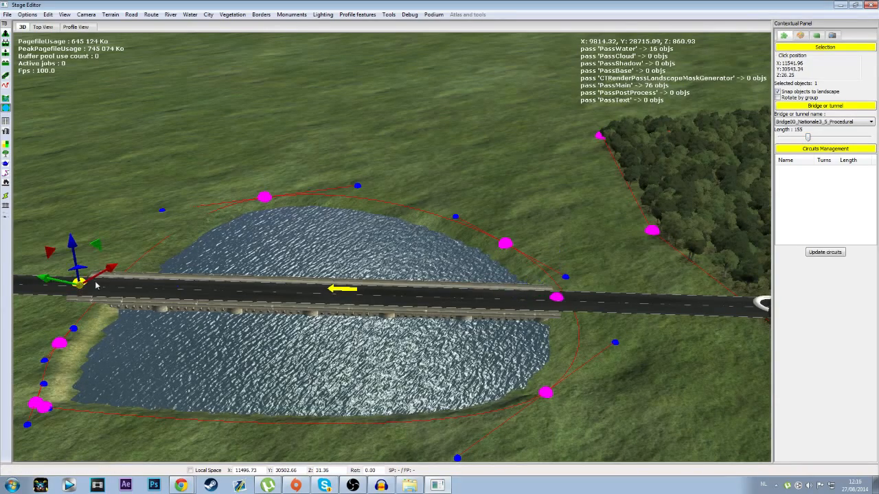
pyautogui.moveTo(55, 281)
pyautogui.mouseDown()
pyautogui.moveTo(79, 283)
pyautogui.moveTo(67, 281)
pyautogui.mouseUp()
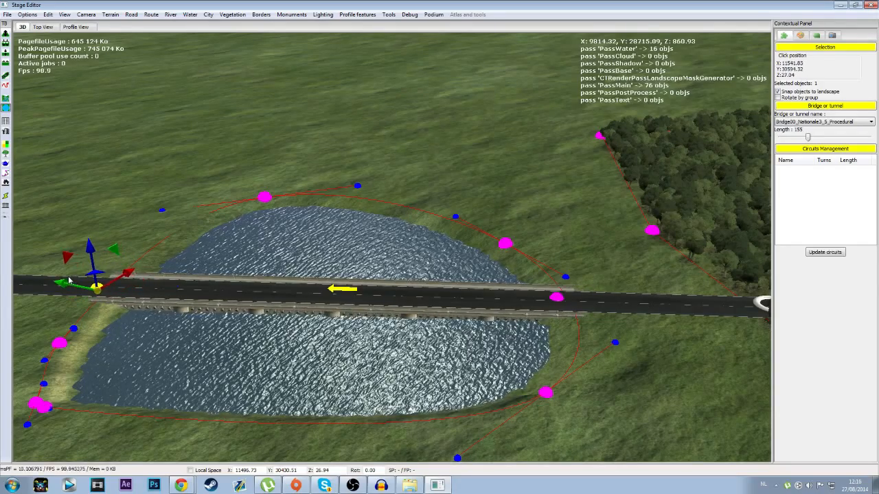
pyautogui.scroll(-3, 306, 341)
pyautogui.moveTo(219, 365); pyautogui.dragTo(181, 381, button='middle')
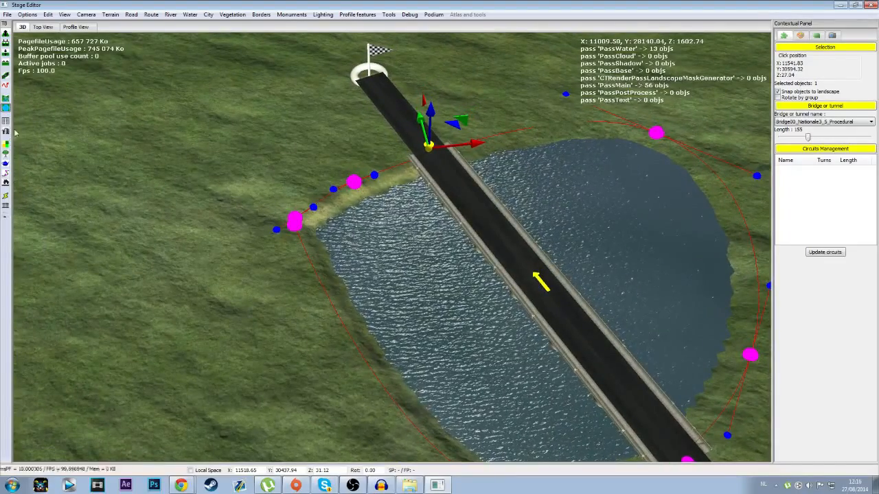
# Step: Start a river beside the lake and place four points carrying it across the road between the lake and the finish
pyautogui.press('Down')
pyautogui.press('Up')
pyautogui.click(7, 100)
pyautogui.moveTo(405, 230); pyautogui.dragTo(220, 254, button='middle')
pyautogui.click(151, 267)
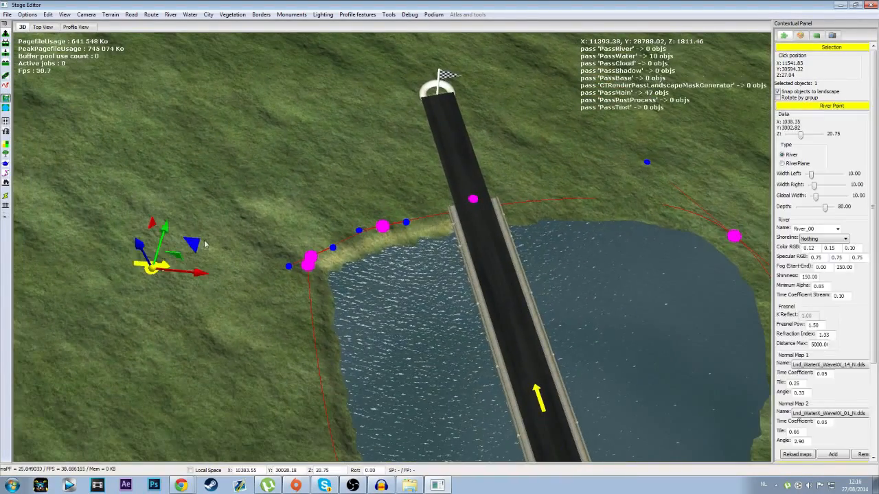
pyautogui.click(309, 178)
pyautogui.click(425, 155)
pyautogui.click(659, 145)
# Step: Continue the river with four points around the lake and back across the road between the lake and the forest
pyautogui.press('Right')
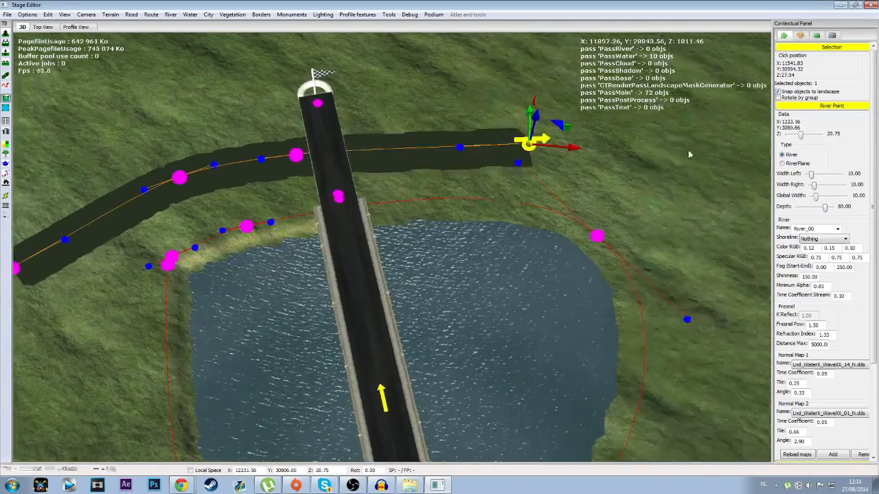
pyautogui.press('Up')
pyautogui.press('Down')
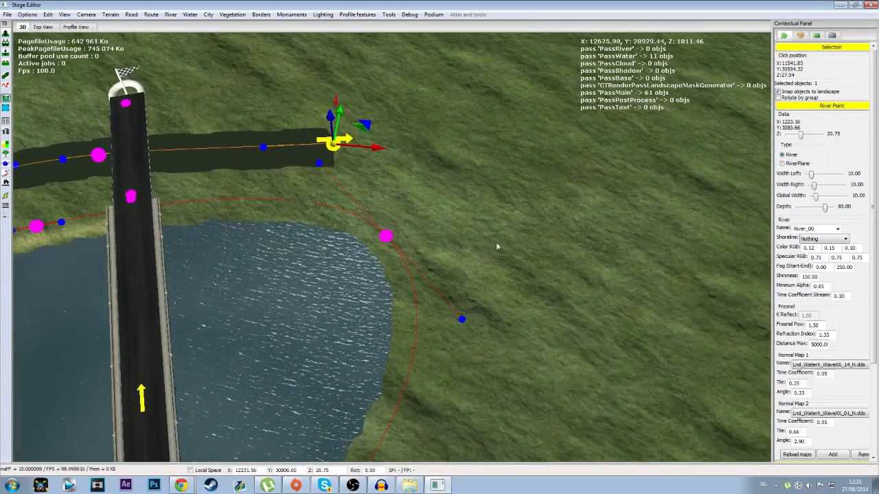
pyautogui.click(569, 295)
pyautogui.press('Down')
pyautogui.click(479, 331)
pyautogui.press('Down')
pyautogui.press('Left')
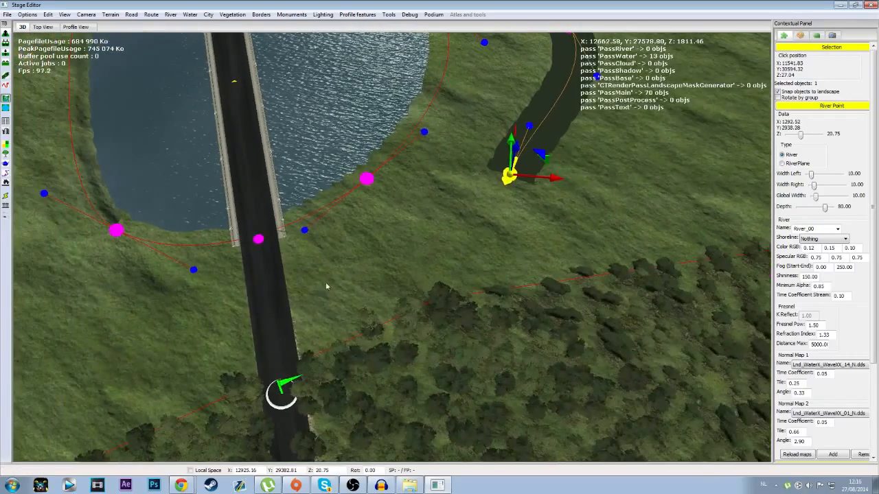
pyautogui.click(326, 272)
pyautogui.click(140, 303)
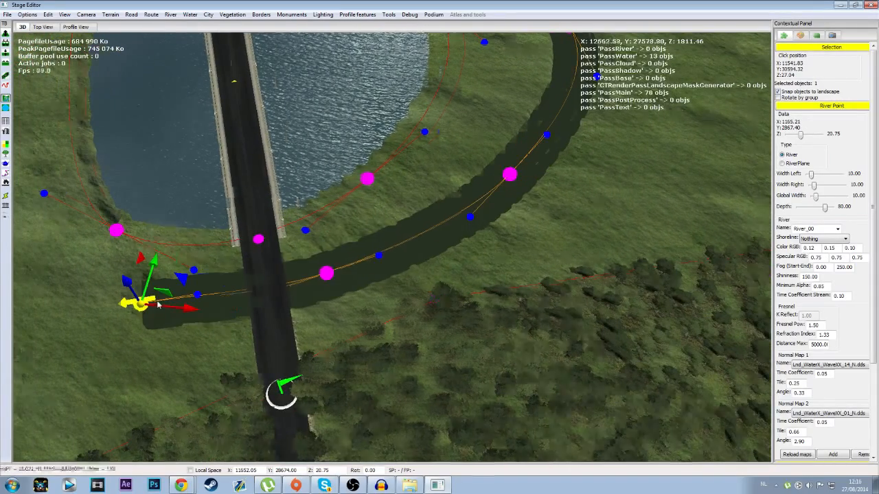
# Step: Bring the river back along the lake's remaining side to its first point and extend it with one outward branch point
pyautogui.press('Left')
pyautogui.click(155, 239)
pyautogui.press('Left')
pyautogui.press('Up')
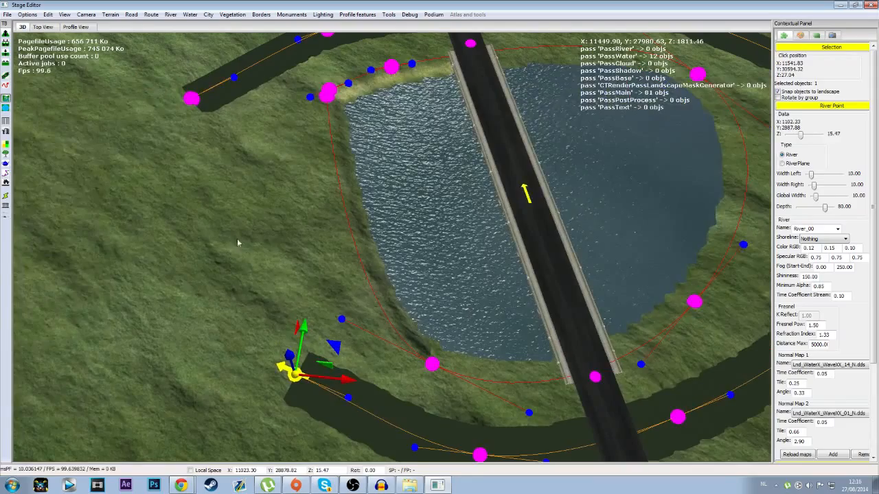
pyautogui.click(243, 243)
pyautogui.press('Left')
pyautogui.press('Up')
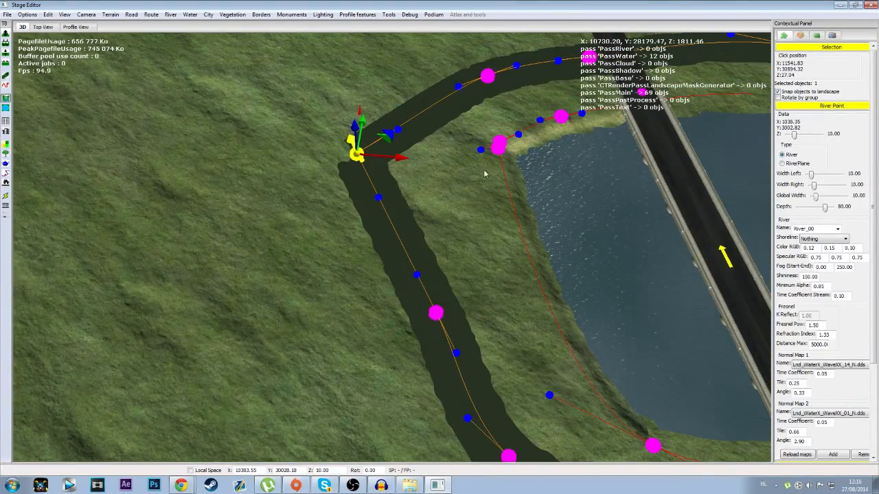
pyautogui.click(223, 143)
# Step: Start adding another bridge where the river crosses the road near the finish and open the list of bridge models
pyautogui.scroll(-5, 374, 209)
pyautogui.press('Right')
pyautogui.press('Up')
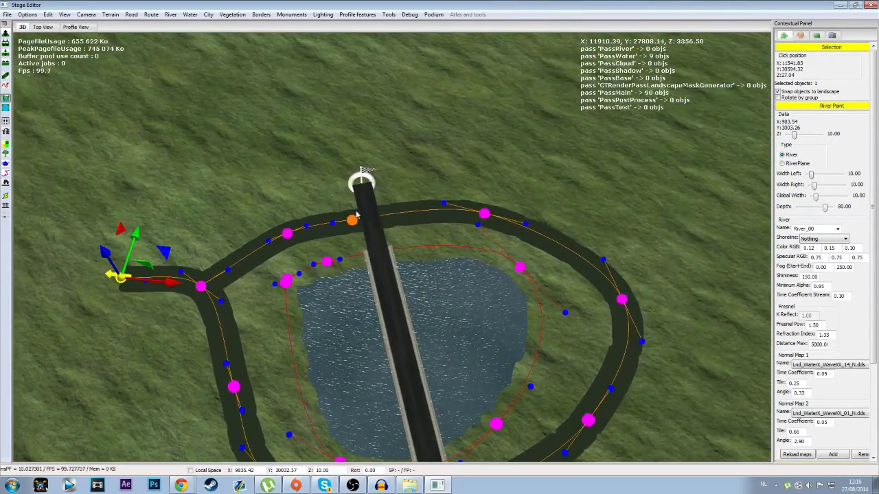
pyautogui.press('Down')
pyautogui.scroll(5, 354, 223)
pyautogui.moveTo(354, 224); pyautogui.dragTo(404, 235, button='middle')
pyautogui.scroll(5, 407, 233)
pyautogui.press('Up')
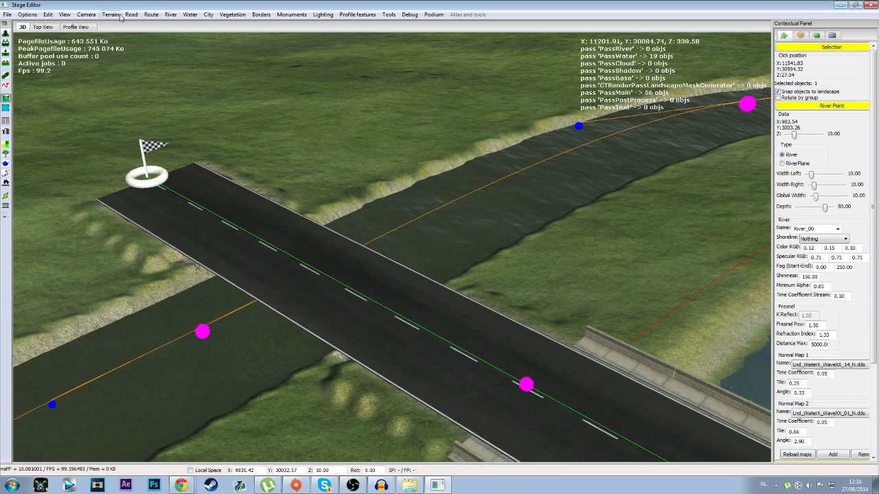
pyautogui.click(131, 14)
pyautogui.click(158, 35)
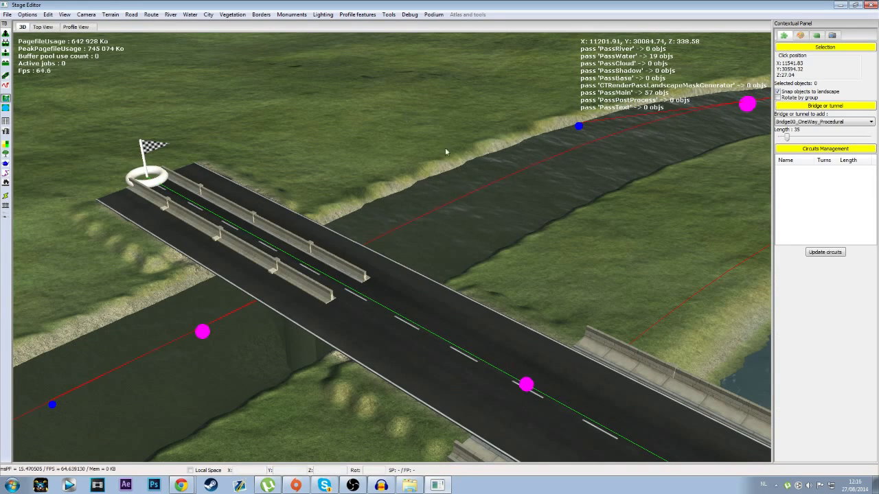
pyautogui.click(829, 122)
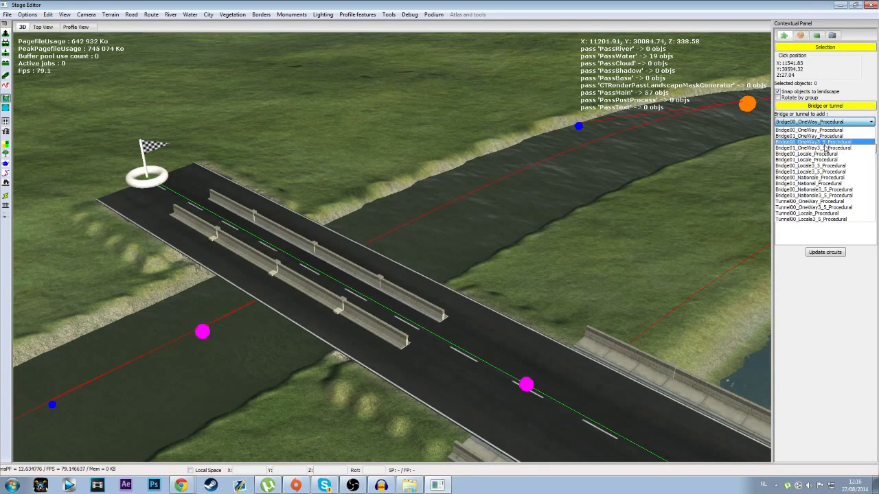
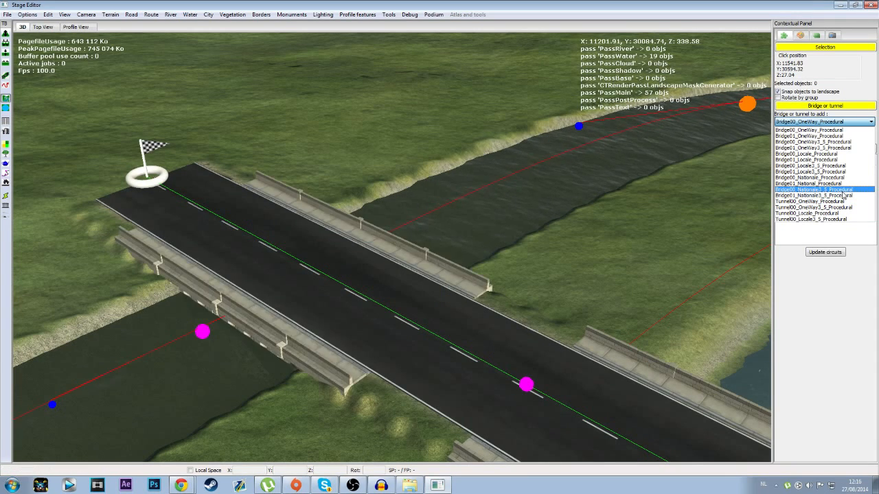
# Step: Add a Bridge01_Nationale3_5_Procedural bridge where the river crosses the road near the finish and set its length to 30
pyautogui.click(842, 196)
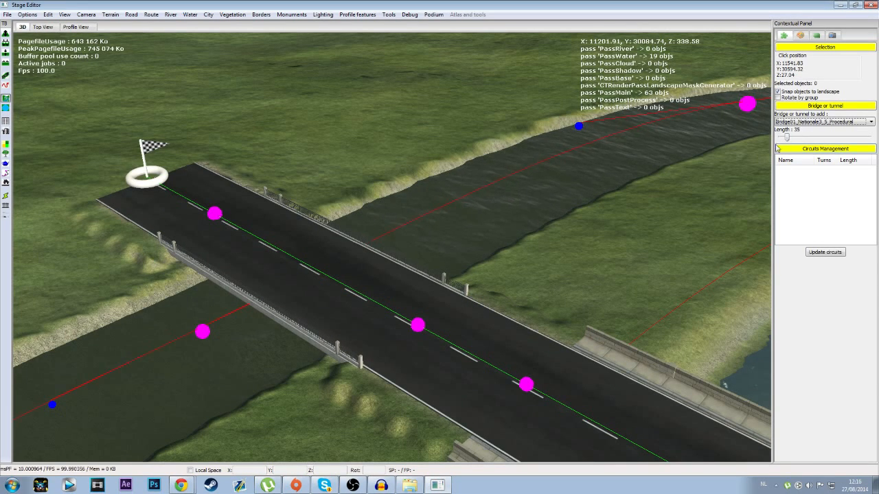
pyautogui.moveTo(412, 263); pyautogui.dragTo(313, 255, button='middle')
pyautogui.click(315, 324)
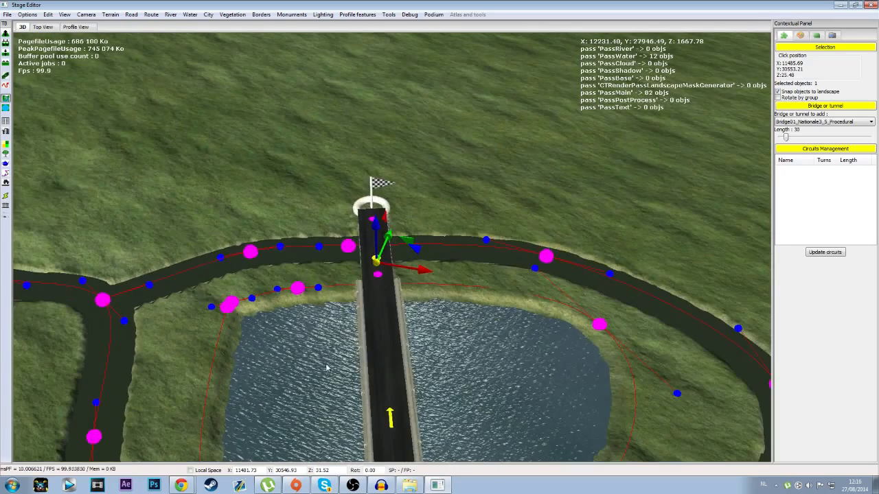
# Step: Return to road editing and inspect the settings of the road point at the junction in the city
pyautogui.click(6, 75)
pyautogui.click(372, 207)
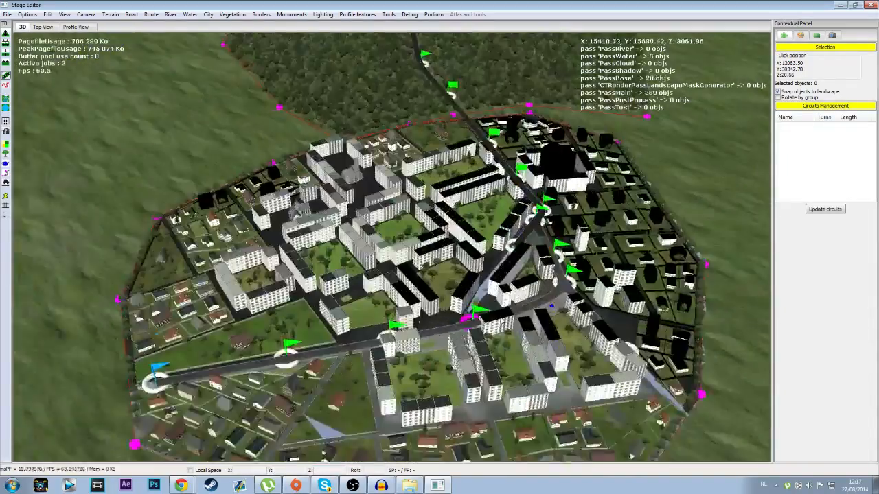
pyautogui.moveTo(543, 206); pyautogui.dragTo(387, 255, button='middle')
pyautogui.scroll(8, 399, 254)
pyautogui.moveTo(316, 325); pyautogui.dragTo(404, 280, button='middle')
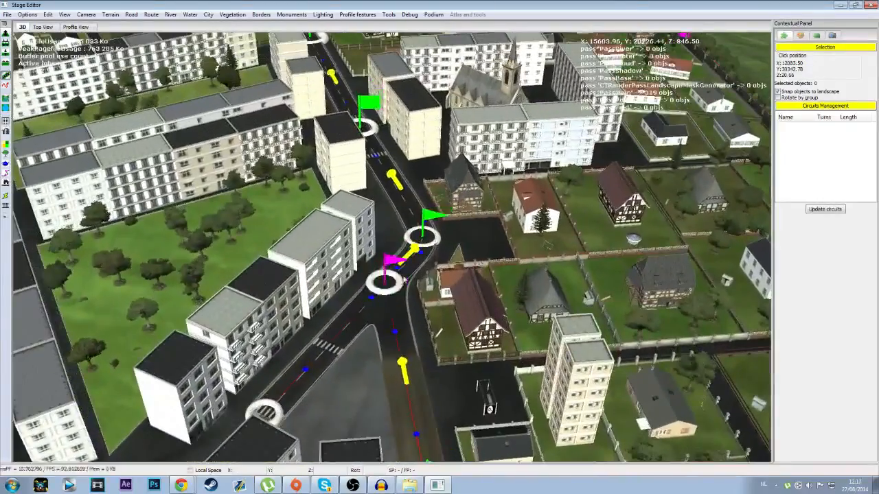
pyautogui.click(407, 290)
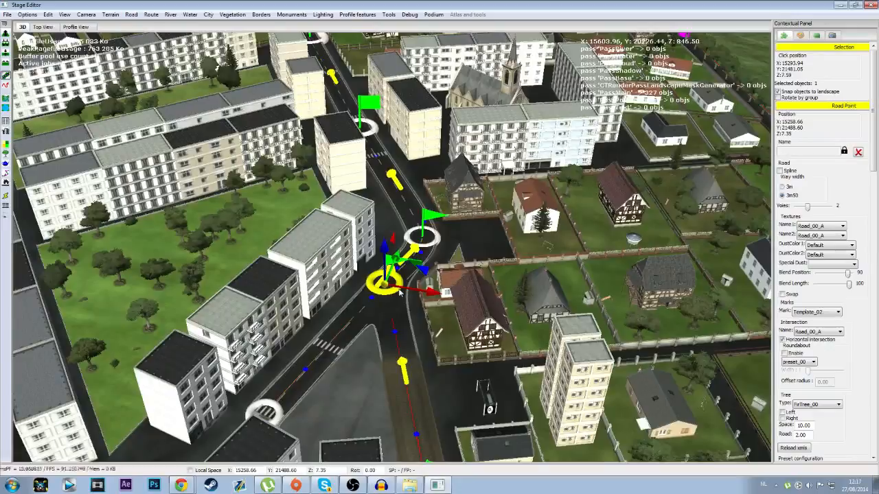
# Step: Examine the way width and lane count of the road points in the forest and beside the lake
pyautogui.moveTo(365, 114); pyautogui.dragTo(353, 255, button='middle')
pyautogui.moveTo(282, 103); pyautogui.dragTo(326, 254, button='middle')
pyautogui.moveTo(288, 127); pyautogui.dragTo(312, 227, button='middle')
pyautogui.moveTo(350, 124); pyautogui.dragTo(317, 210, button='middle')
pyautogui.moveTo(257, 151); pyautogui.dragTo(320, 210, button='middle')
pyautogui.moveTo(334, 151); pyautogui.dragTo(318, 207, button='middle')
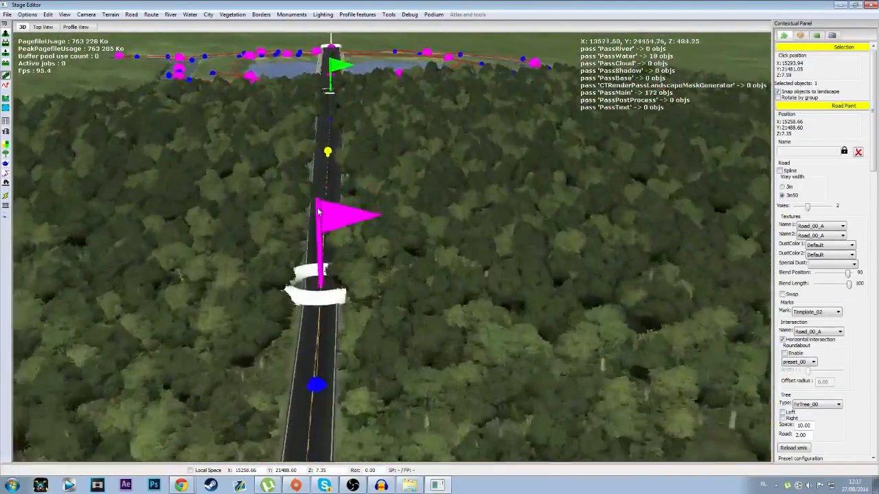
pyautogui.moveTo(281, 175); pyautogui.dragTo(317, 217, button='middle')
pyautogui.click(401, 342)
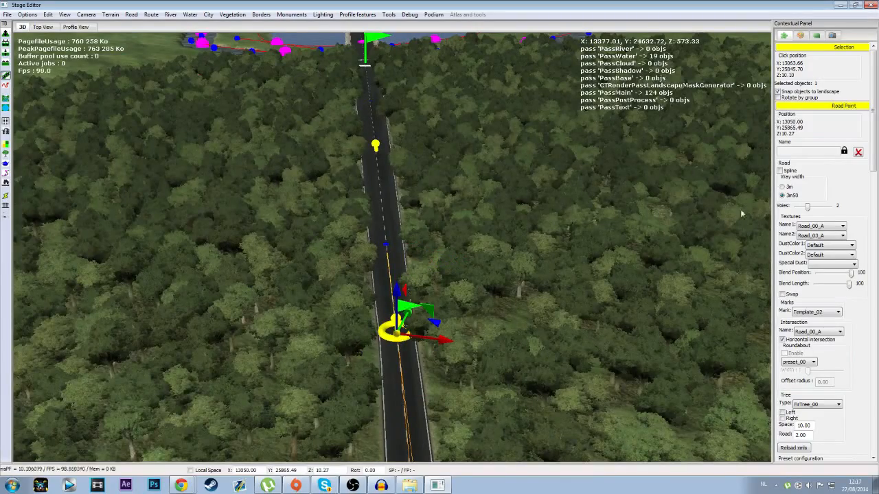
pyautogui.moveTo(406, 103); pyautogui.dragTo(355, 126, button='middle')
pyautogui.click(355, 126)
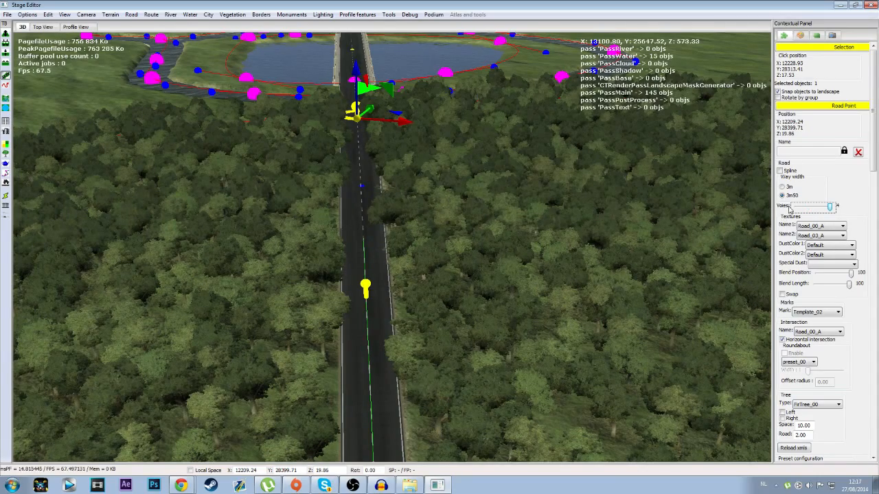
pyautogui.scroll(-4, 365, 275)
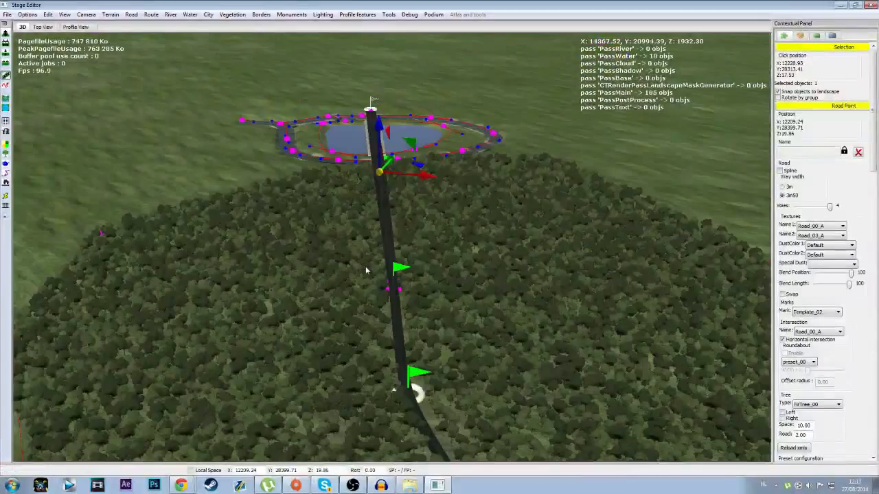
pyautogui.click(396, 256)
pyautogui.scroll(5, 422, 276)
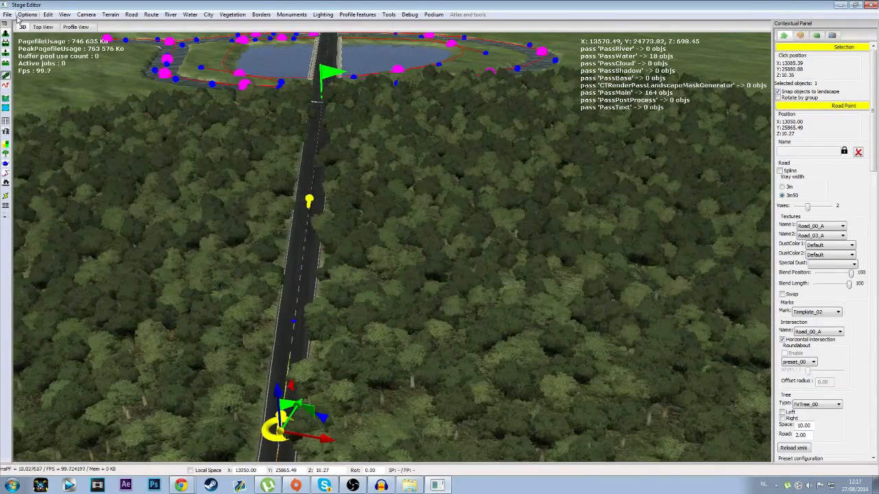
# Step: Save the stage as Kapellen in the Random Stages folder
pyautogui.click(22, 15)
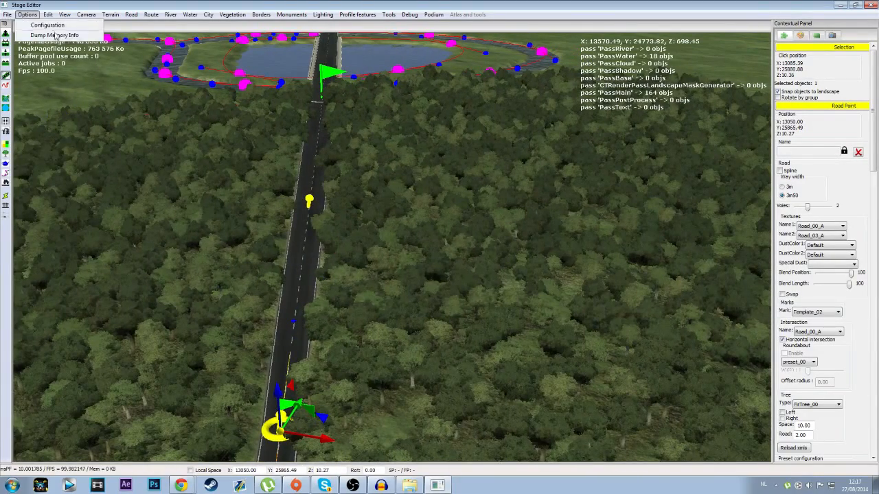
pyautogui.moveTo(6, 13)
pyautogui.click(23, 71)
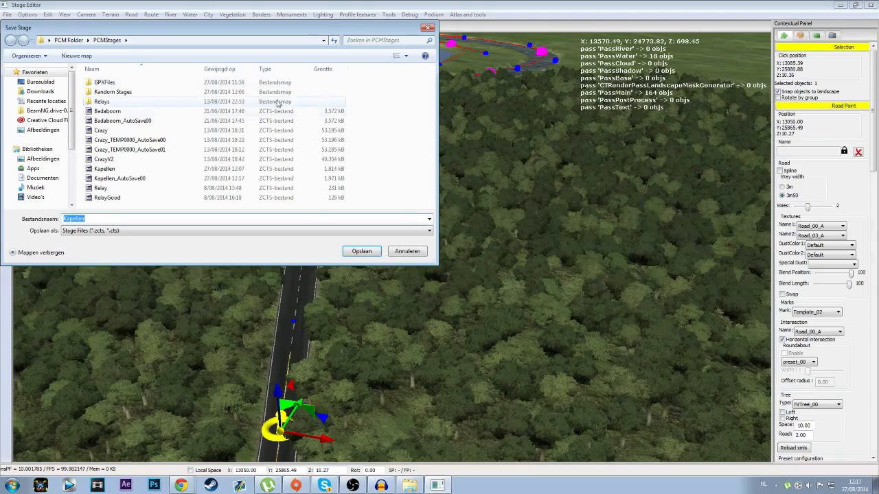
pyautogui.doubleClick(112, 92)
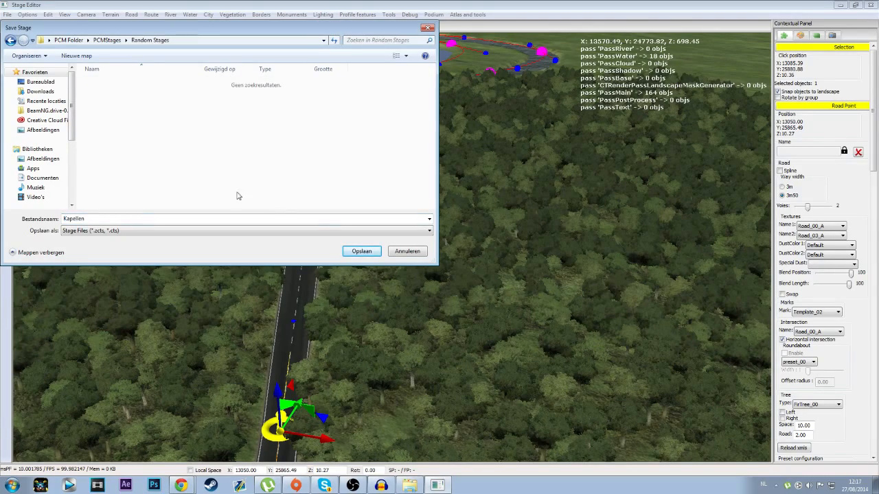
pyautogui.click(348, 248)
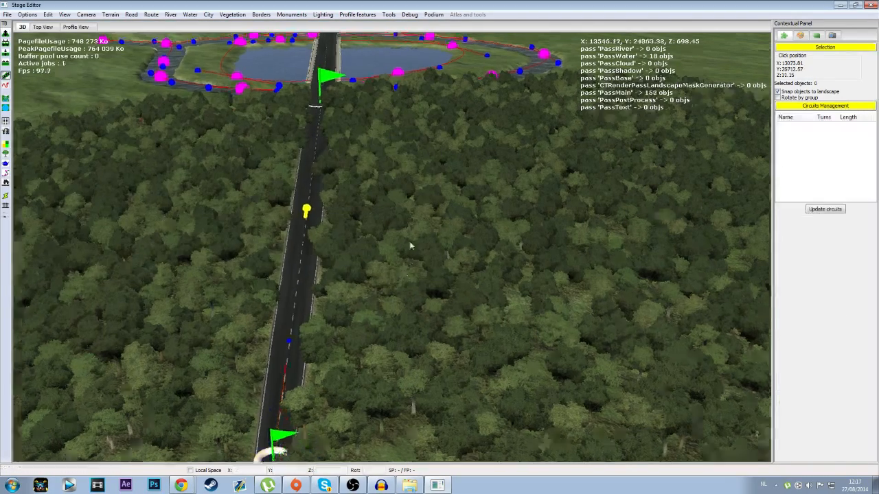
# Step: Start a field around the lake and river with one outline point beyond the finish and three down one side to the forest
pyautogui.press('Up')
pyautogui.press('Left')
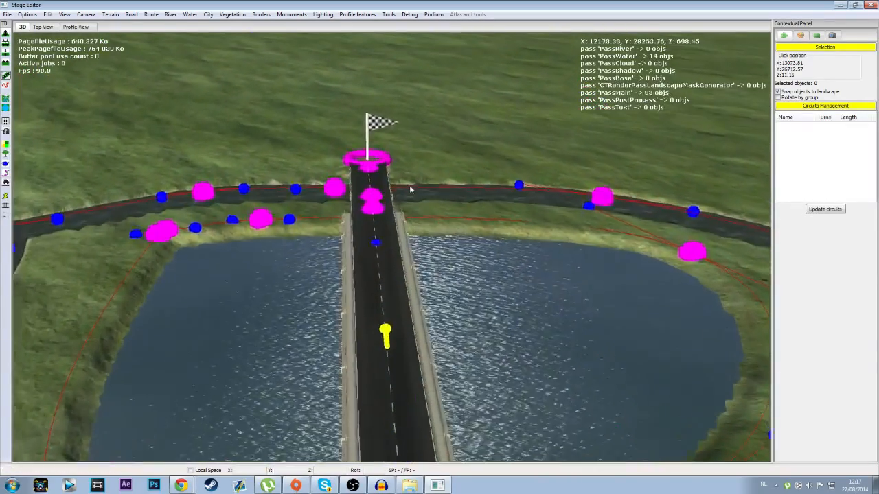
pyautogui.press('Down')
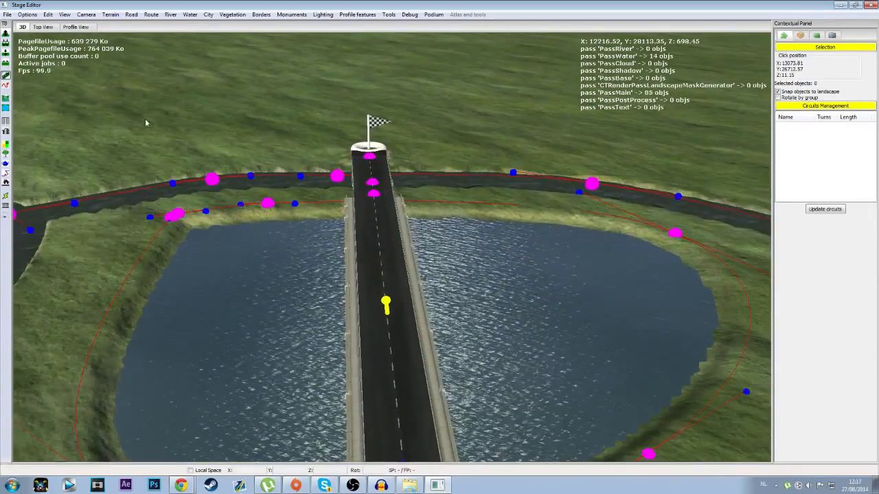
pyautogui.click(8, 144)
pyautogui.scroll(-5, 273, 223)
pyautogui.moveTo(172, 222); pyautogui.dragTo(334, 203, button='middle')
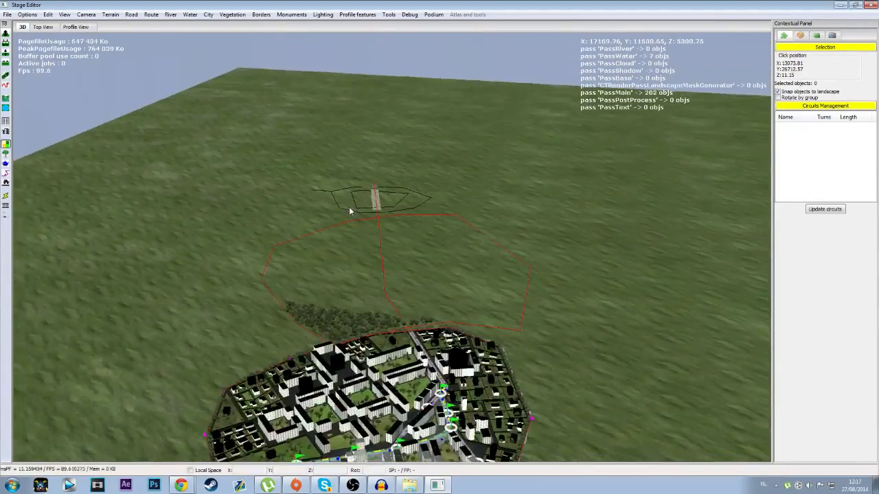
pyautogui.scroll(3, 349, 209)
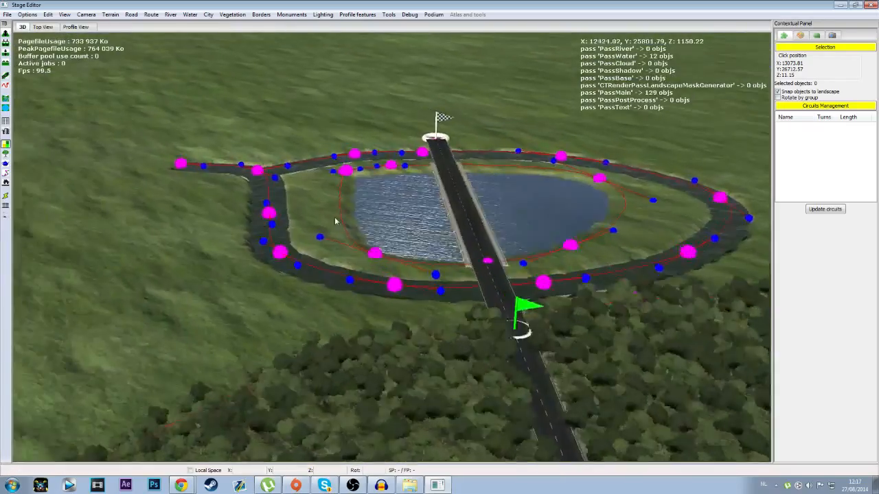
pyautogui.moveTo(336, 222); pyautogui.dragTo(339, 114, button='middle')
pyautogui.scroll(-4, 345, 244)
pyautogui.click(354, 110)
pyautogui.click(95, 174)
pyautogui.click(115, 295)
pyautogui.click(213, 404)
# Step: Continue the field outline with four points along the forest edge and the lake's other side, closing it at the first point
pyautogui.click(585, 420)
pyautogui.click(685, 302)
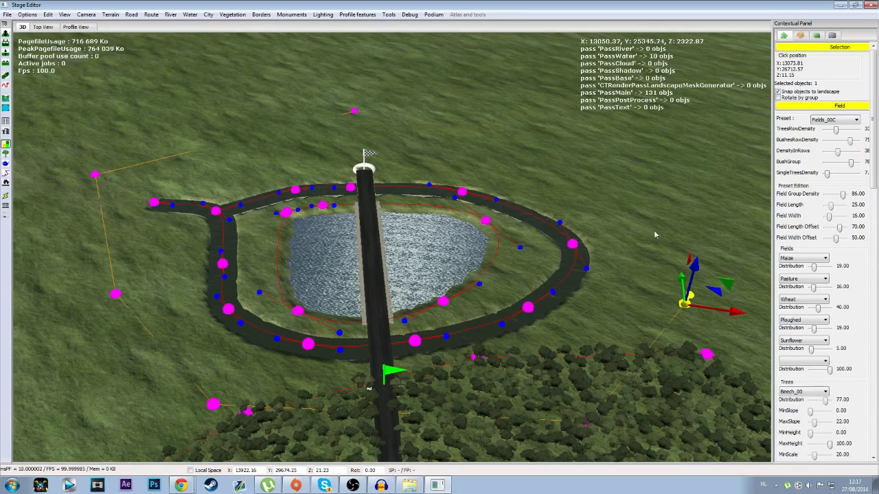
pyautogui.click(629, 194)
pyautogui.click(487, 141)
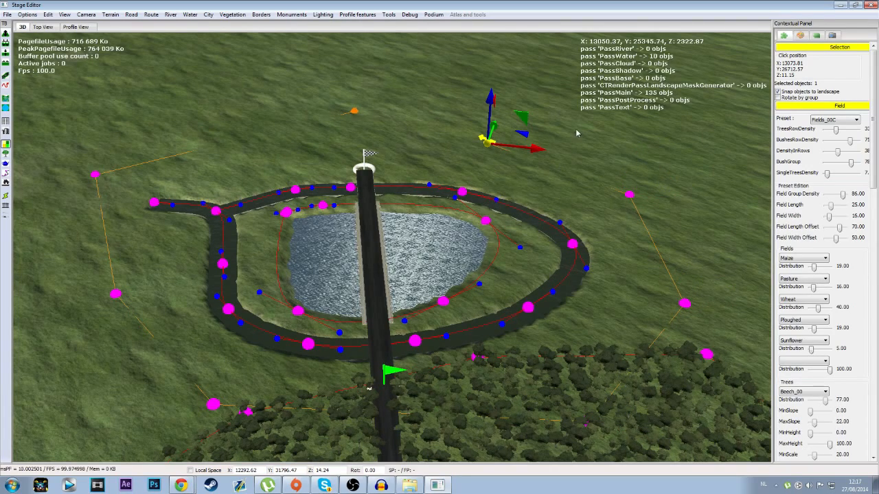
pyautogui.rightClick(574, 129)
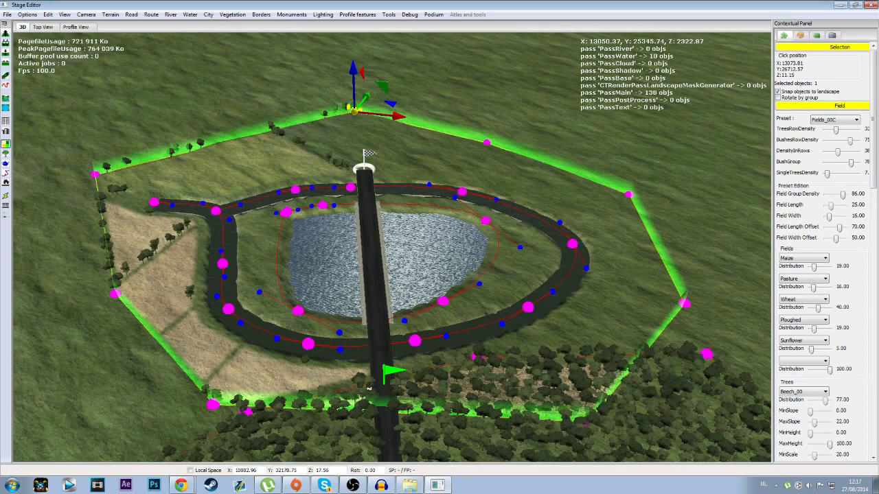
# Step: Open the border settings and set the exclusive kit to Germany
pyautogui.click(5, 219)
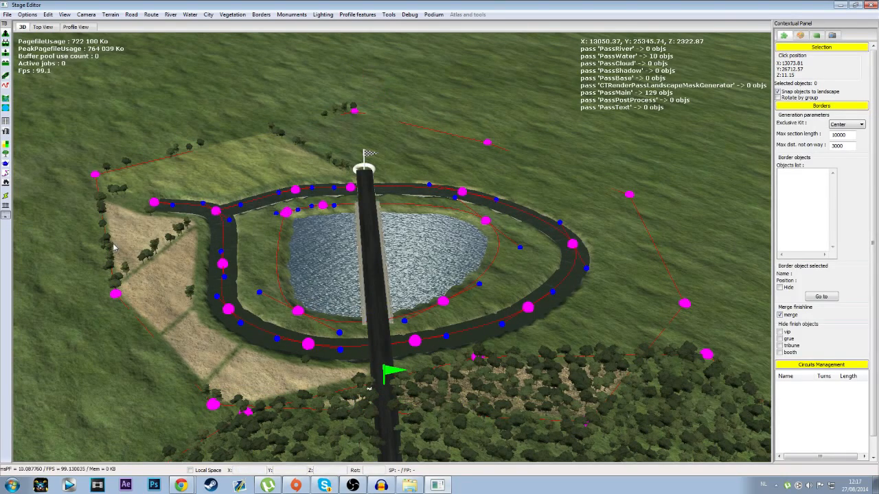
pyautogui.click(858, 124)
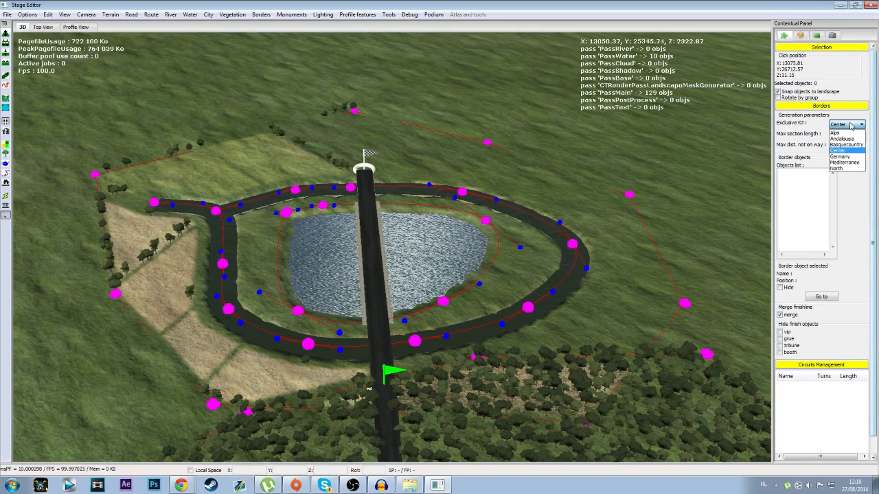
pyautogui.click(856, 157)
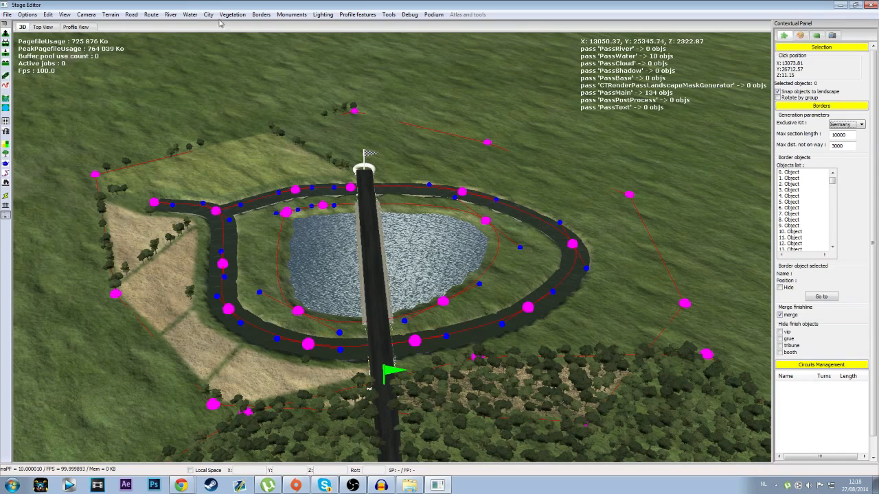
# Step: Generate the borders along the stage route
pyautogui.click(410, 14)
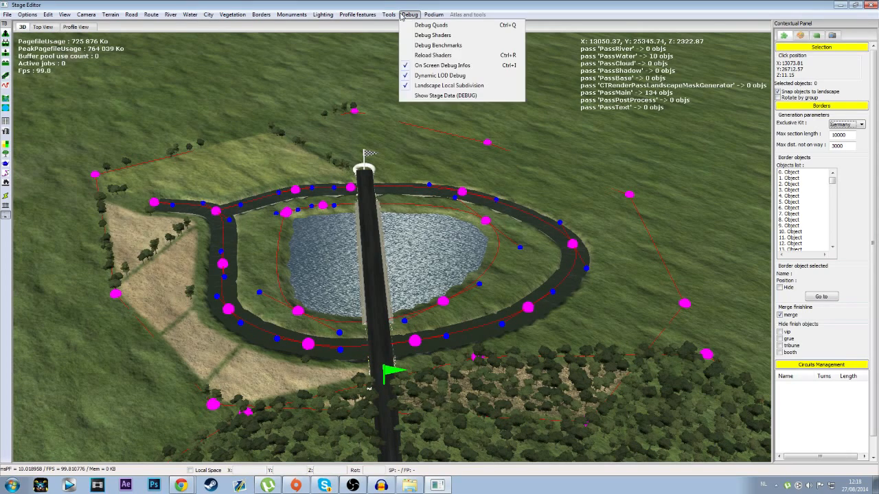
pyautogui.moveTo(391, 15)
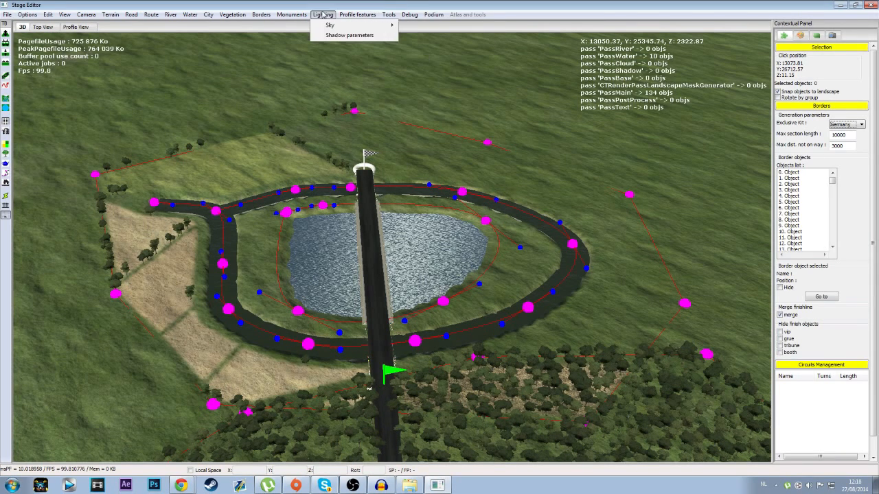
pyautogui.moveTo(152, 15)
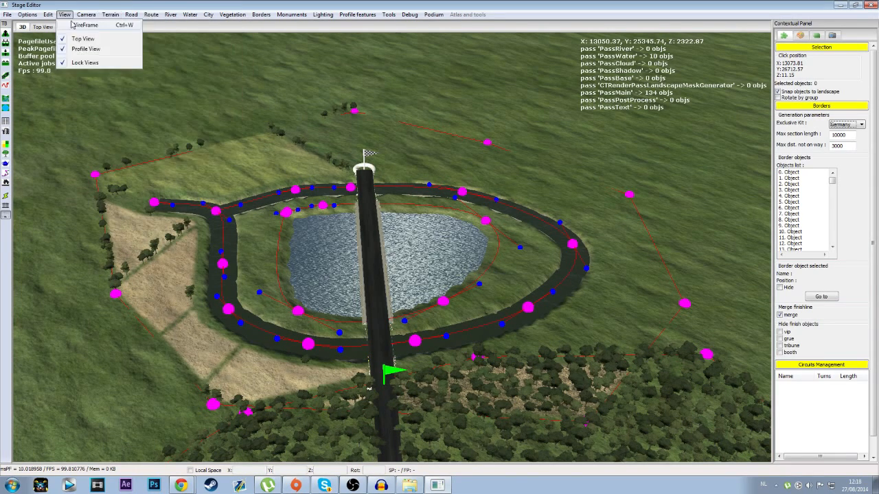
pyautogui.moveTo(40, 15)
pyautogui.moveTo(86, 15)
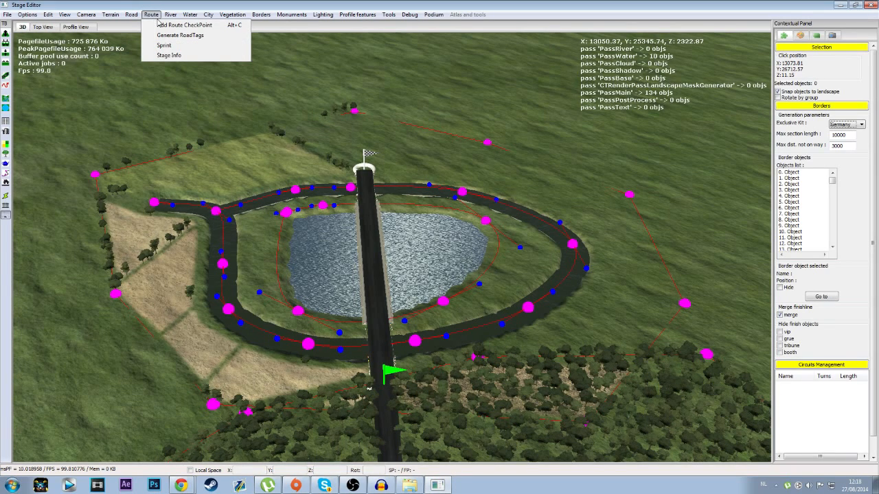
pyautogui.moveTo(229, 16)
pyautogui.moveTo(261, 17)
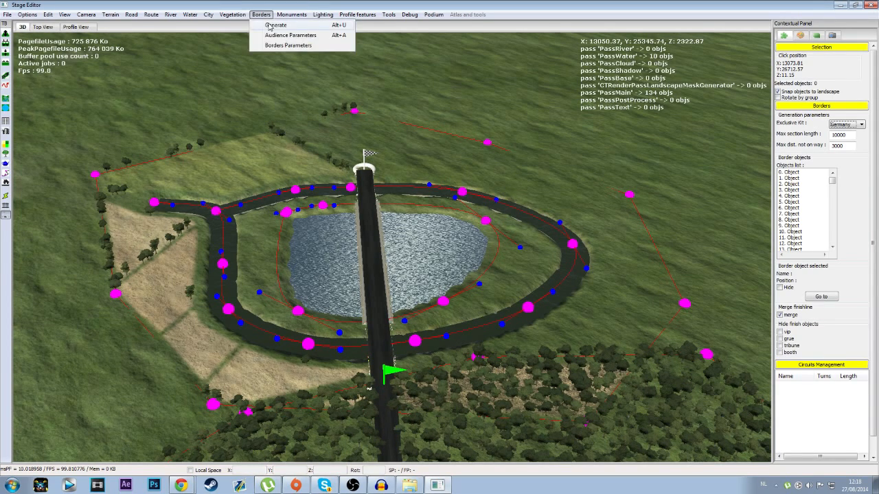
pyautogui.click(275, 25)
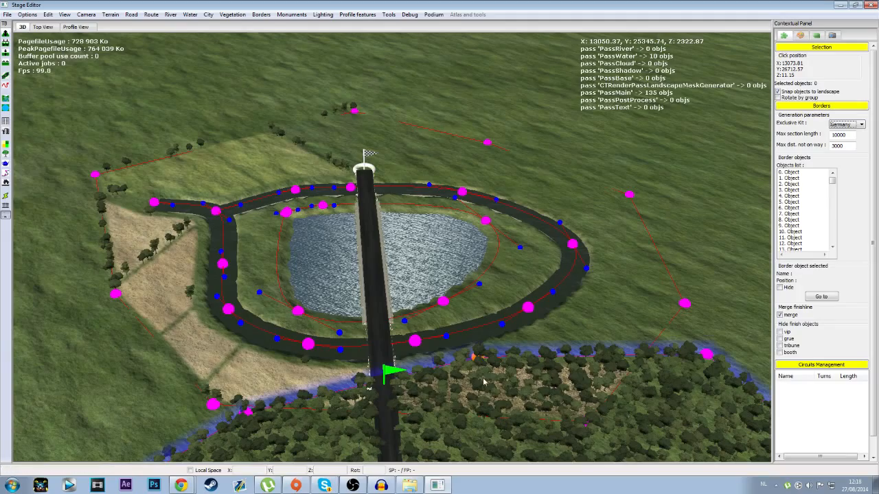
# Step: Examine the generated spectators and fences along the road through the forest
pyautogui.moveTo(464, 414); pyautogui.dragTo(637, 389, button='middle')
pyautogui.scroll(4, 617, 375)
pyautogui.moveTo(593, 362); pyautogui.dragTo(495, 182, button='middle')
pyautogui.scroll(5, 401, 323)
pyautogui.scroll(-5, 191, 221)
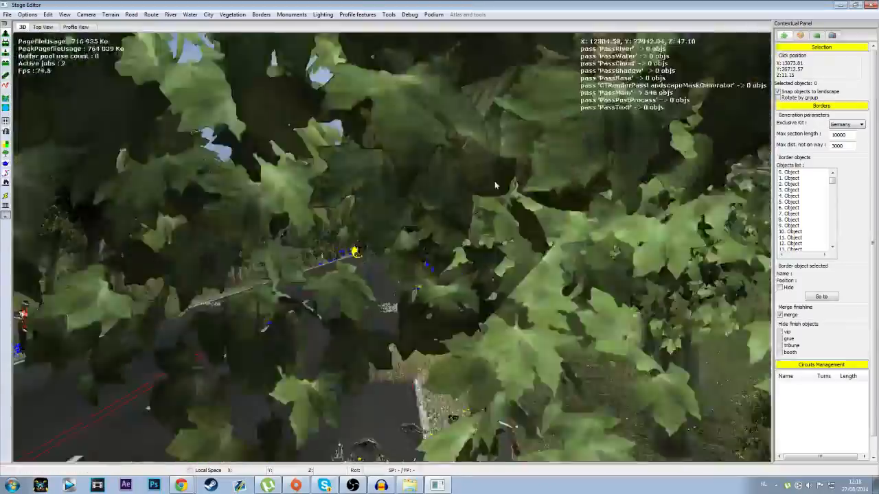
pyautogui.scroll(15, 496, 184)
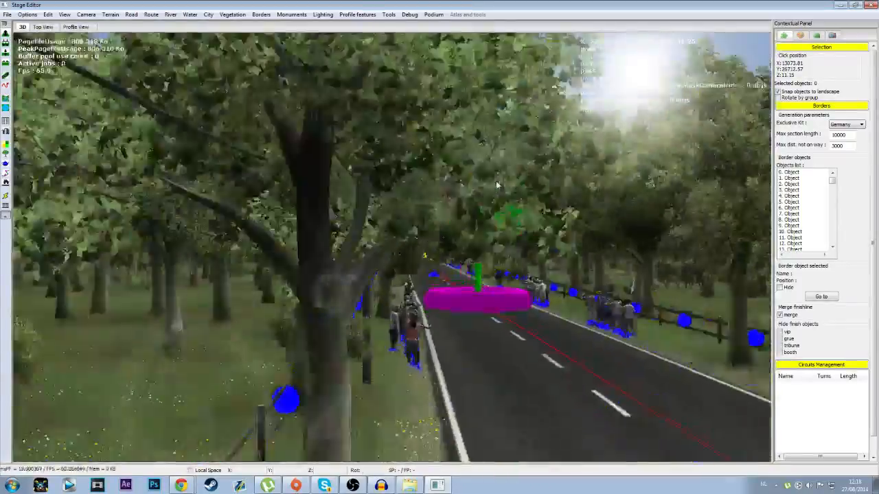
pyautogui.scroll(15, 497, 184)
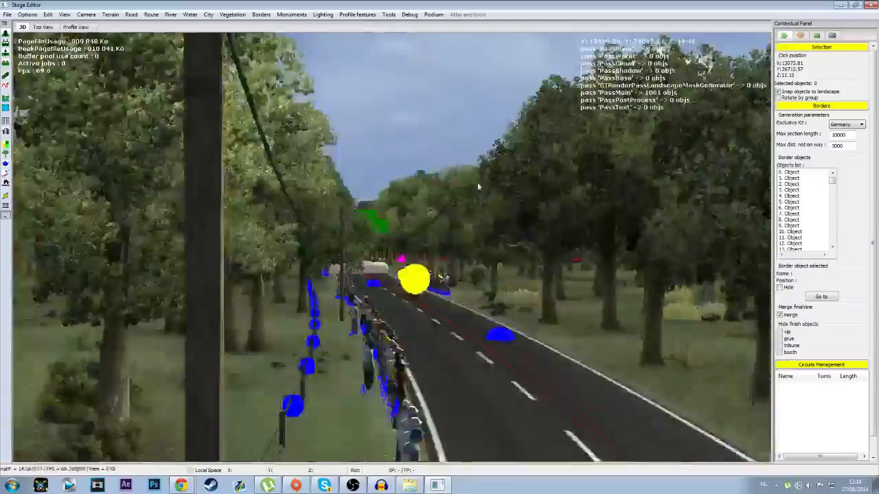
pyautogui.moveTo(479, 185); pyautogui.dragTo(474, 205, button='middle')
pyautogui.scroll(15, 472, 189)
# Step: Examine the generated audience and barriers along the city streets back to the start of the route
pyautogui.scroll(-15, 473, 206)
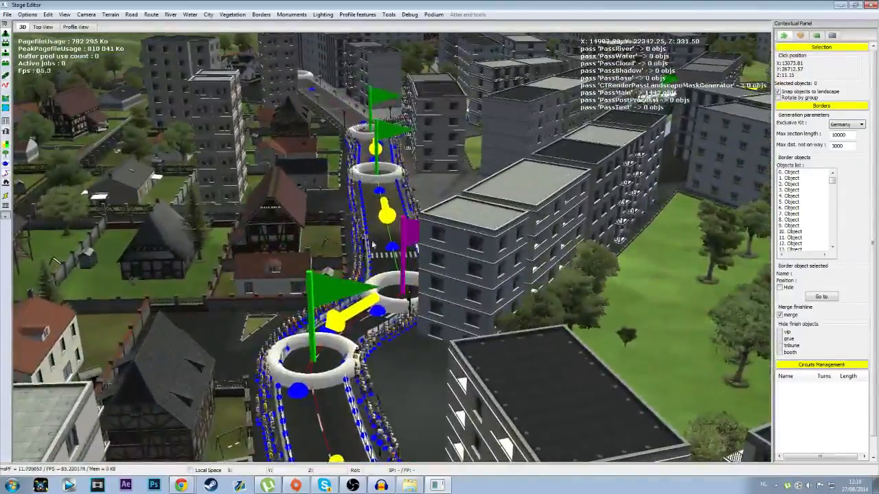
pyautogui.scroll(10, 392, 240)
pyautogui.moveTo(392, 240); pyautogui.dragTo(451, 263, button='middle')
pyautogui.press('Right')
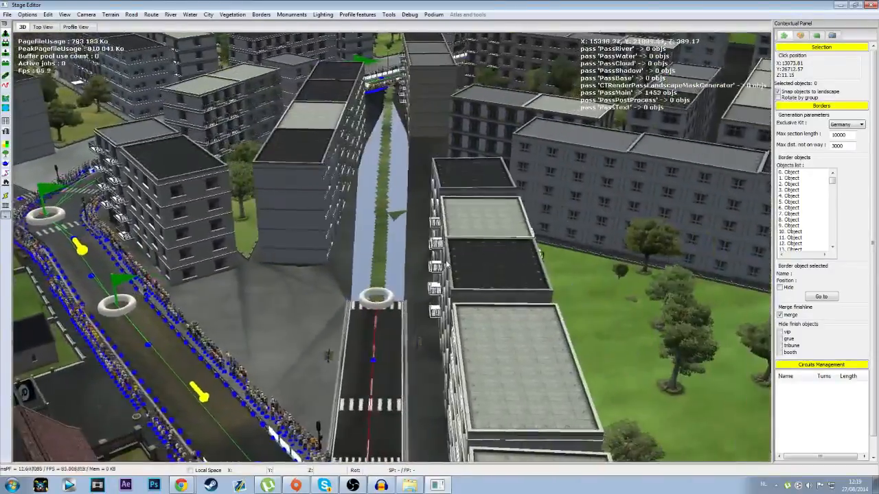
pyautogui.press('Left')
pyautogui.moveTo(448, 265); pyautogui.dragTo(848, 294, button='middle')
pyautogui.press('Up')
pyautogui.press('Down')
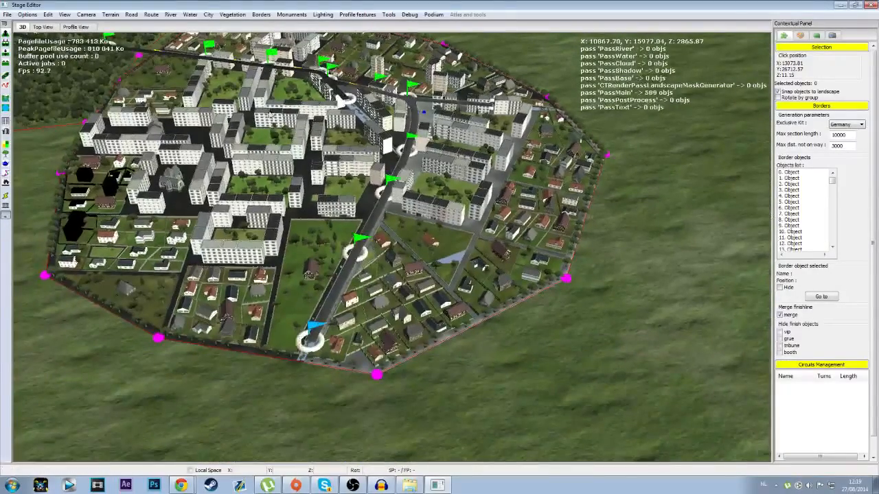
pyautogui.press('Down')
pyautogui.press('Left')
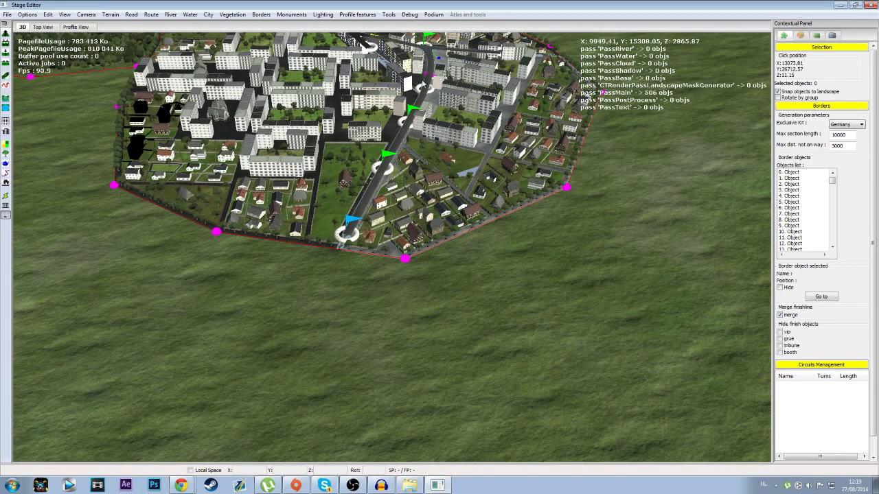
# Step: Open the sprint settings for the route and choose DepartTDF_CLM as the time-trial start object
pyautogui.click(151, 14)
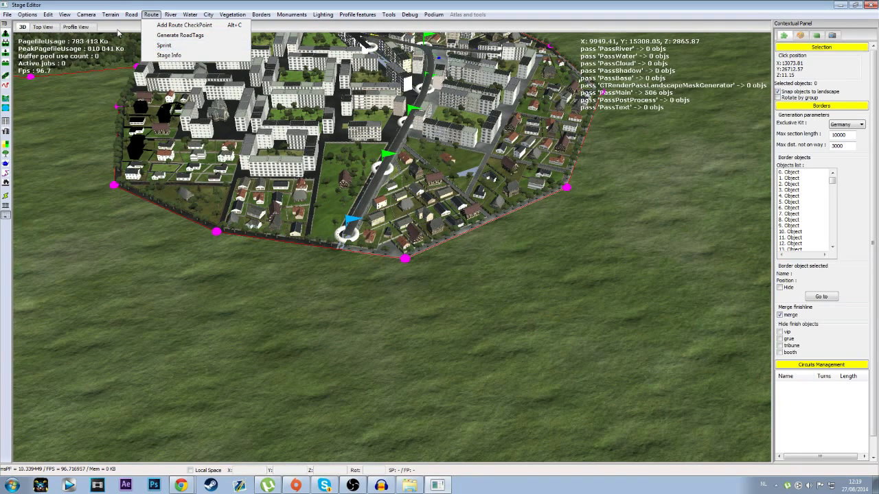
pyautogui.click(178, 46)
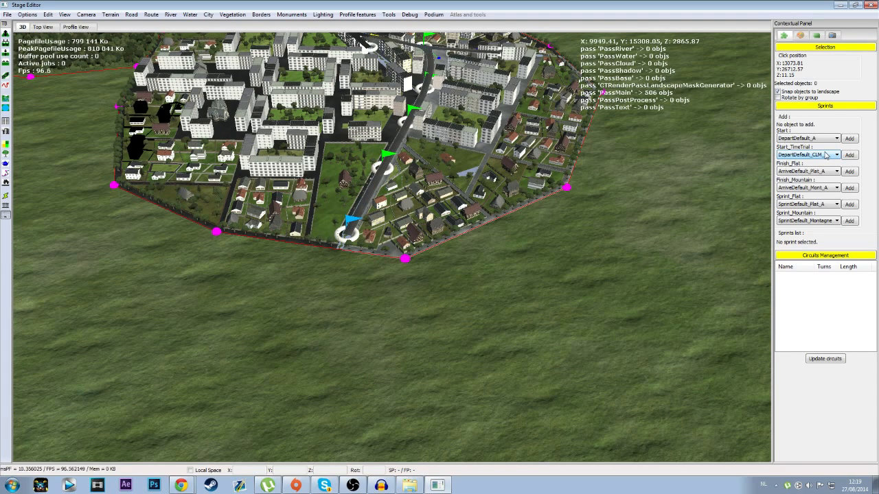
pyautogui.click(827, 155)
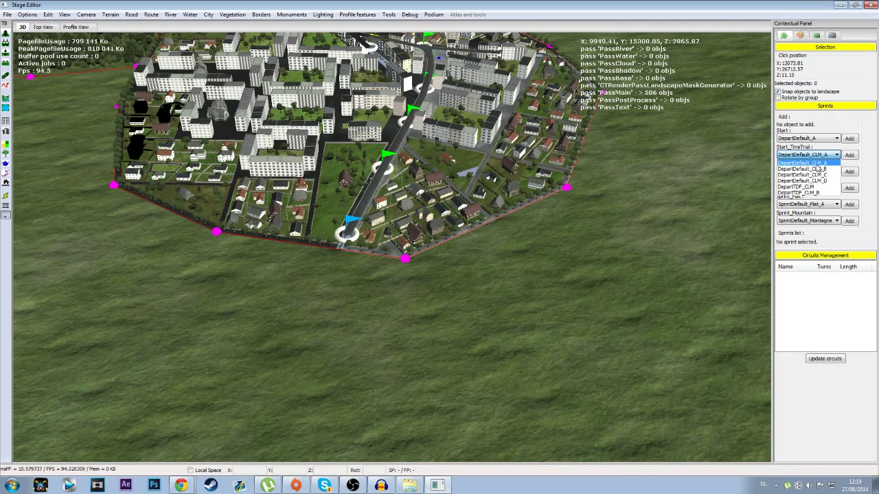
pyautogui.click(819, 164)
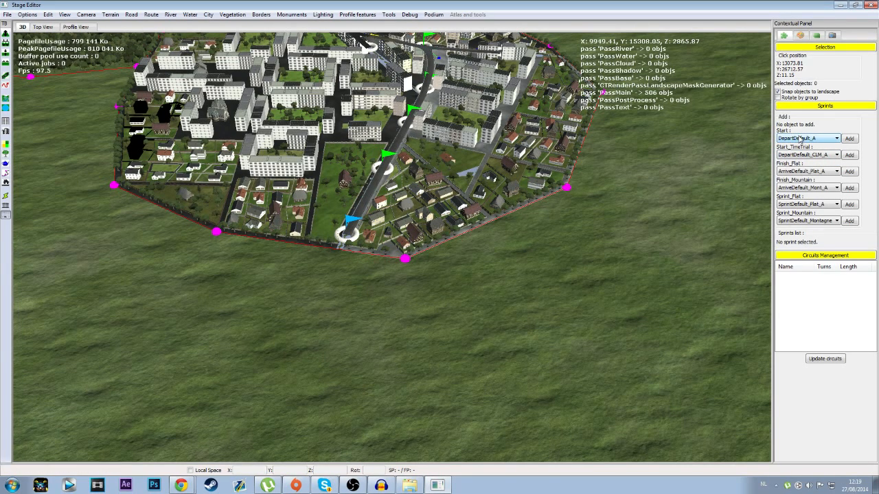
pyautogui.click(817, 157)
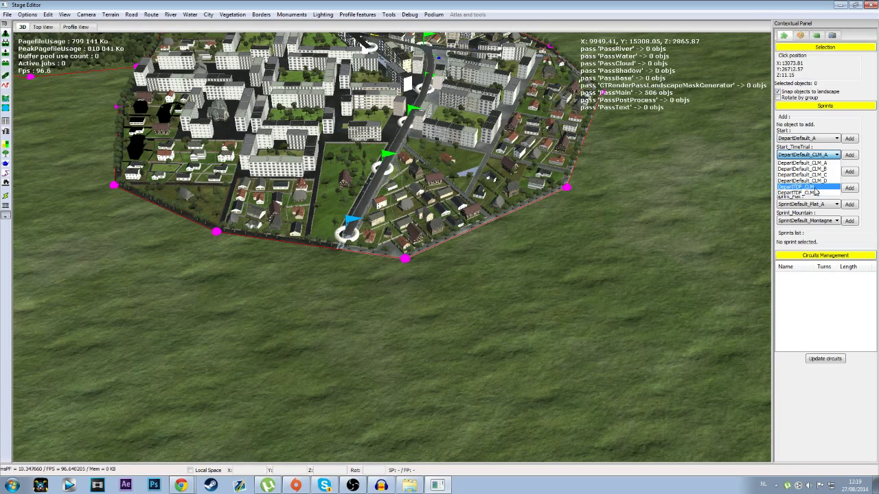
pyautogui.click(812, 188)
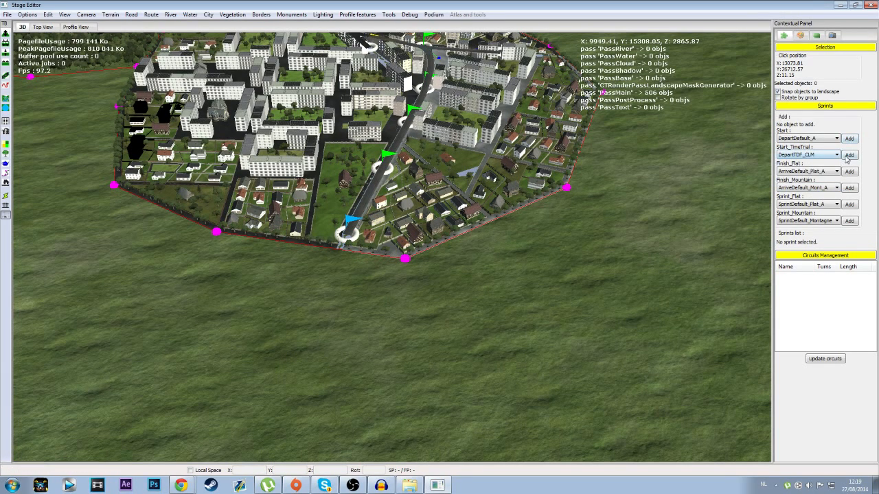
# Step: Place the DepartTDF_CLM time-trial start on the city road between the apartment blocks near the beginning of the route
pyautogui.press('Up')
pyautogui.scroll(4, 333, 296)
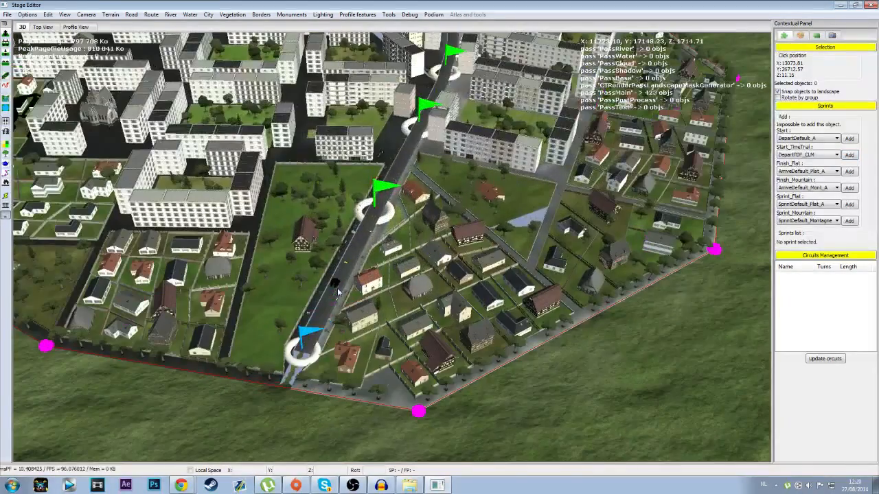
pyautogui.press('Down')
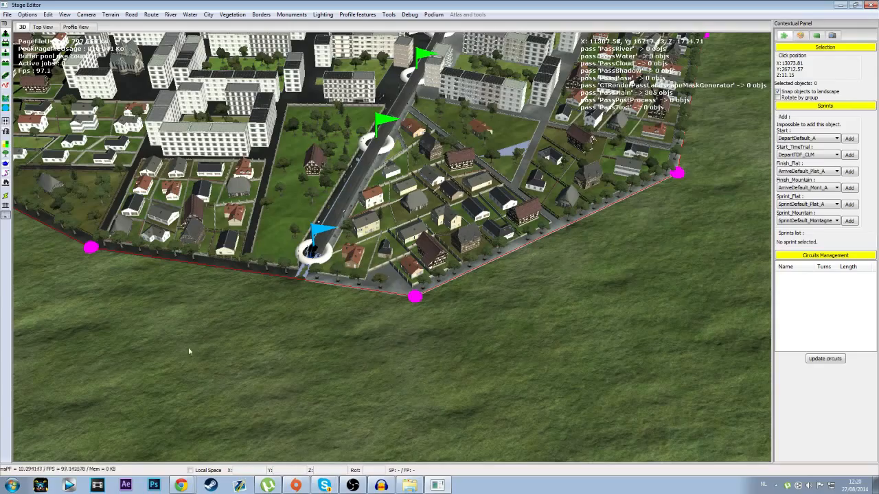
pyautogui.click(311, 379)
pyautogui.press('Up')
pyautogui.press('Down')
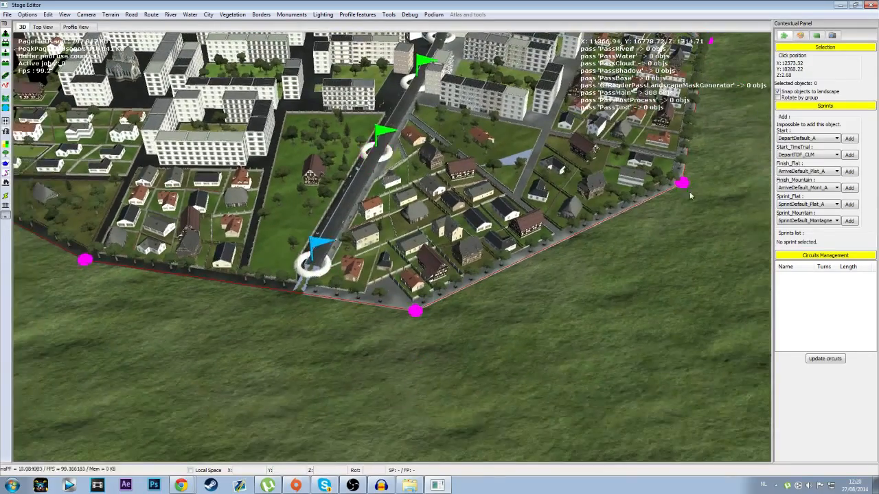
pyautogui.scroll(3, 298, 258)
pyautogui.moveTo(352, 100); pyautogui.dragTo(328, 102, button='middle')
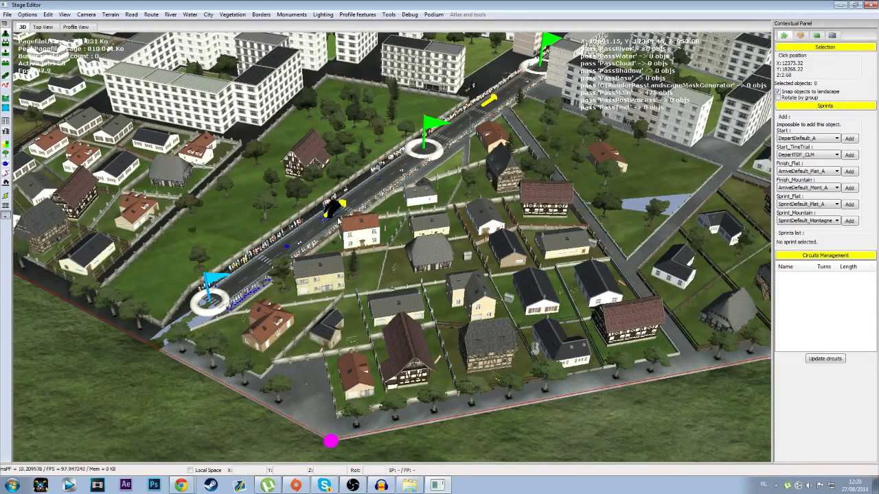
pyautogui.press('Up')
pyautogui.press('Down')
pyautogui.press('Left')
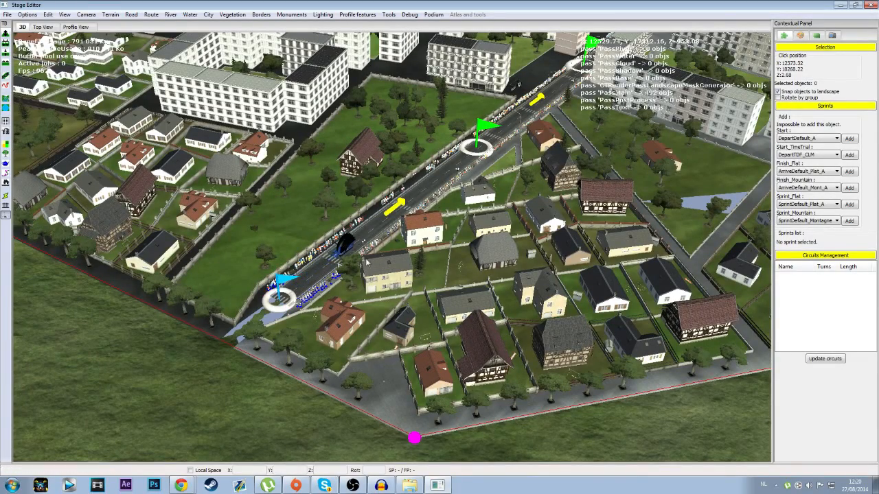
pyautogui.press('Up')
pyautogui.press('Right')
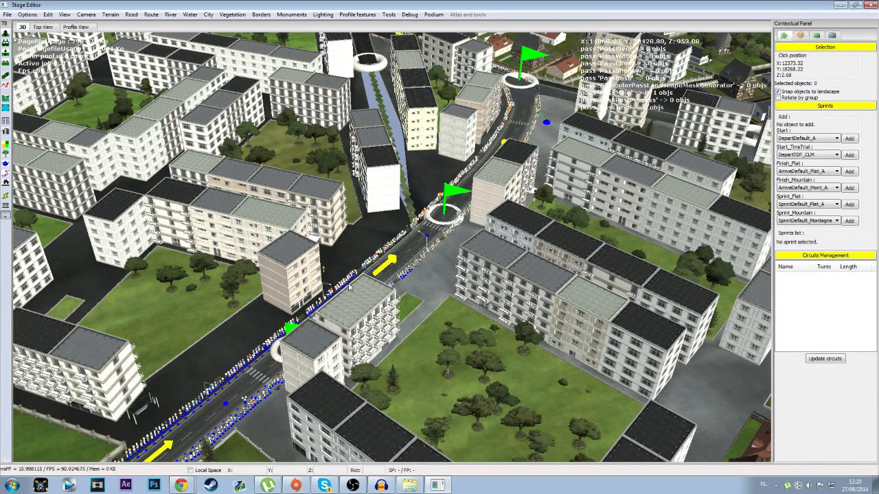
pyautogui.click(349, 287)
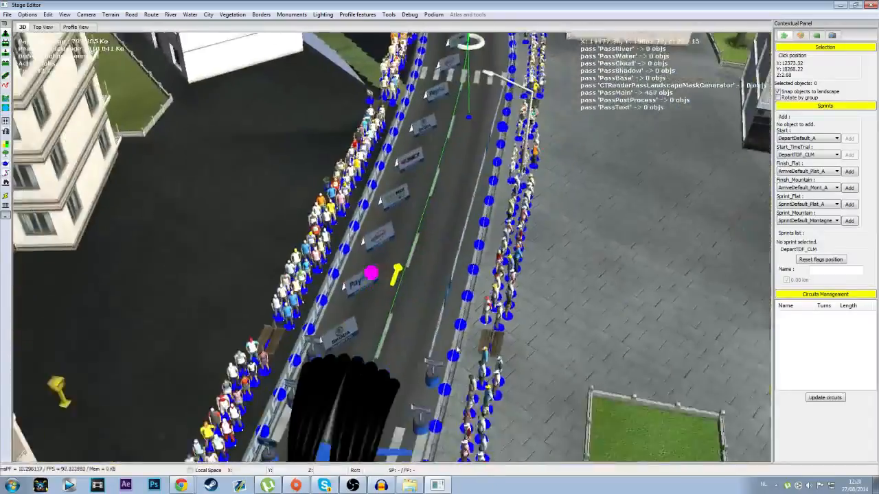
pyautogui.moveTo(457, 350); pyautogui.dragTo(462, 299, button='middle')
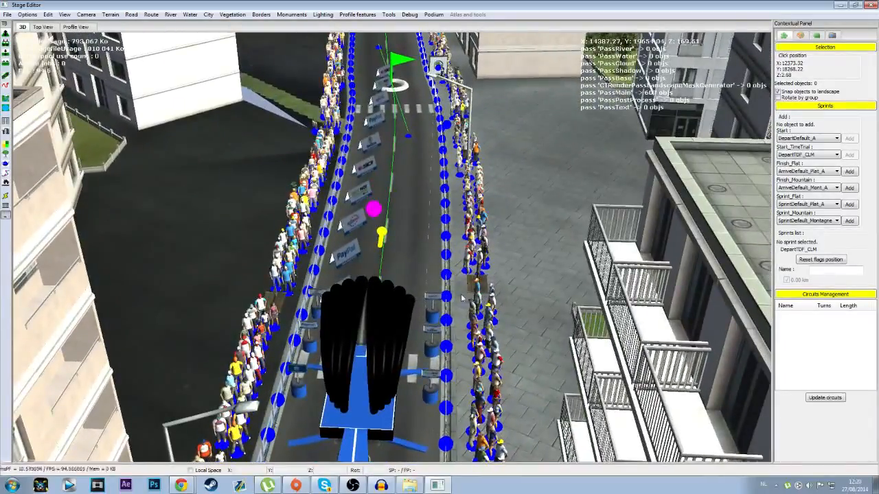
# Step: Add a SprintTDF_Plat flat sprint on the city road at about 2.03 km, just before the bend by the half-timbered houses
pyautogui.scroll(-5, 362, 209)
pyautogui.moveTo(392, 206); pyautogui.dragTo(302, 357, button='middle')
pyautogui.scroll(-2, 352, 162)
pyautogui.moveTo(353, 163); pyautogui.dragTo(223, 254, button='middle')
pyautogui.moveTo(645, 354); pyautogui.dragTo(645, 211, button='middle')
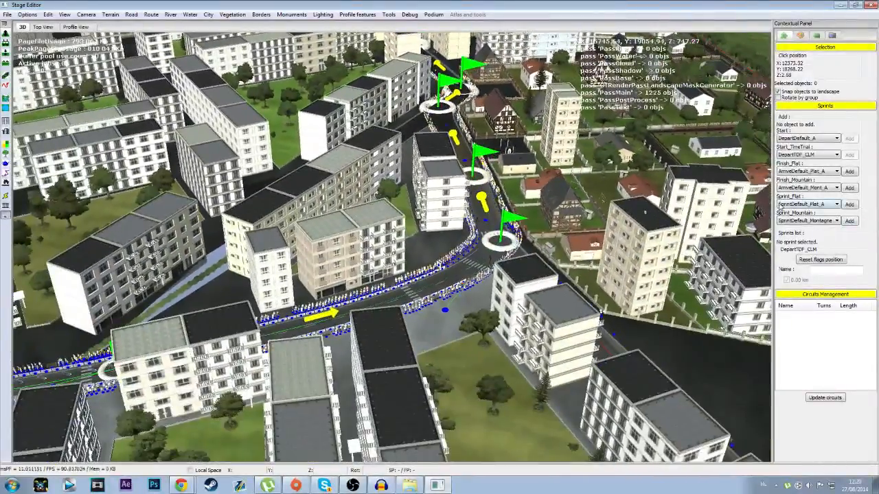
pyautogui.moveTo(740, 242); pyautogui.dragTo(281, 350, button='middle')
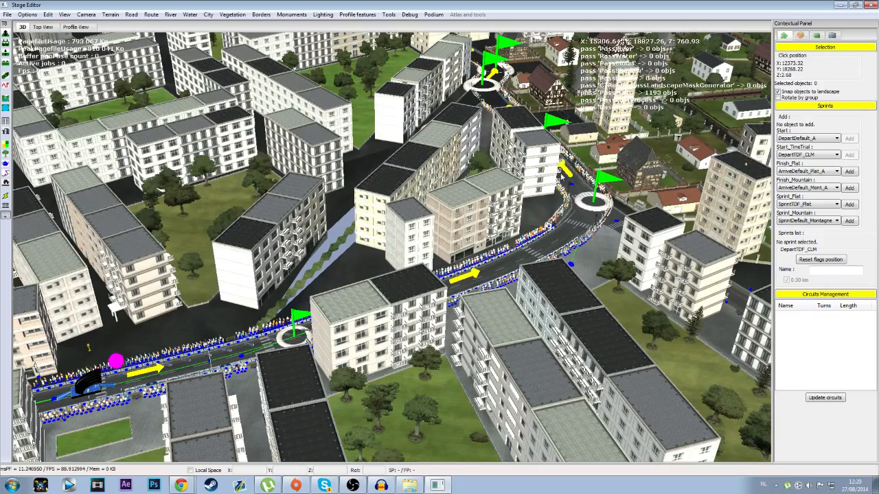
pyautogui.moveTo(594, 202); pyautogui.dragTo(439, 439, button='middle')
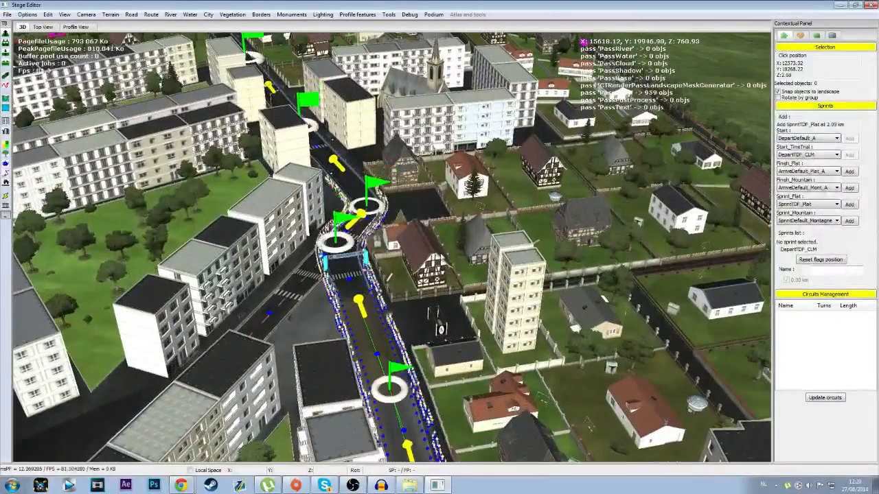
pyautogui.click(351, 268)
pyautogui.moveTo(463, 258); pyautogui.dragTo(456, 319, button='middle')
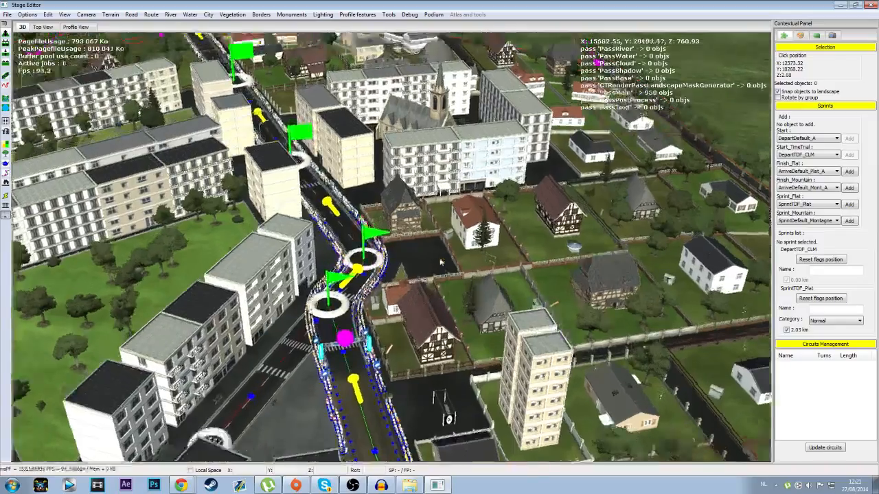
# Step: Choose ArriveTDF_Plat as the flat finish object and start adding it near the end of the route
pyautogui.moveTo(364, 268); pyautogui.dragTo(399, 198, button='middle')
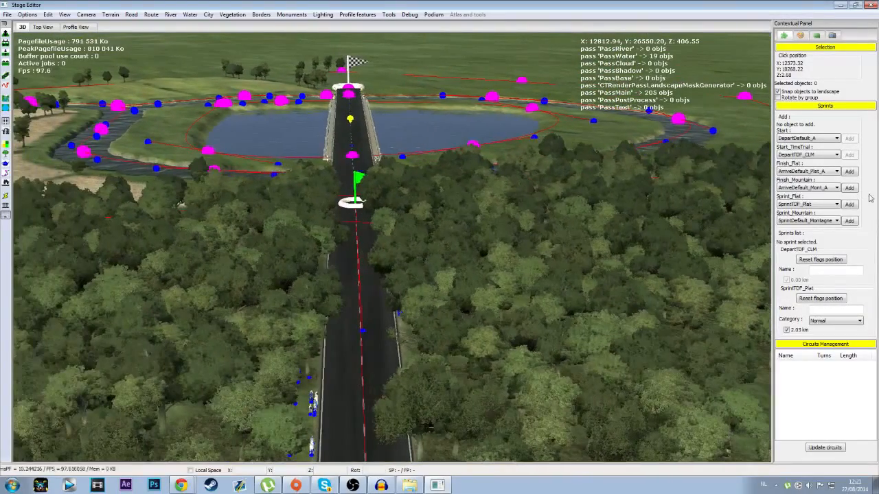
pyautogui.click(822, 172)
pyautogui.click(806, 186)
pyautogui.click(849, 171)
# Step: Try to place the ArriveTDF_Plat finish on the road and lake bridge near the end of the route
pyautogui.click(347, 106)
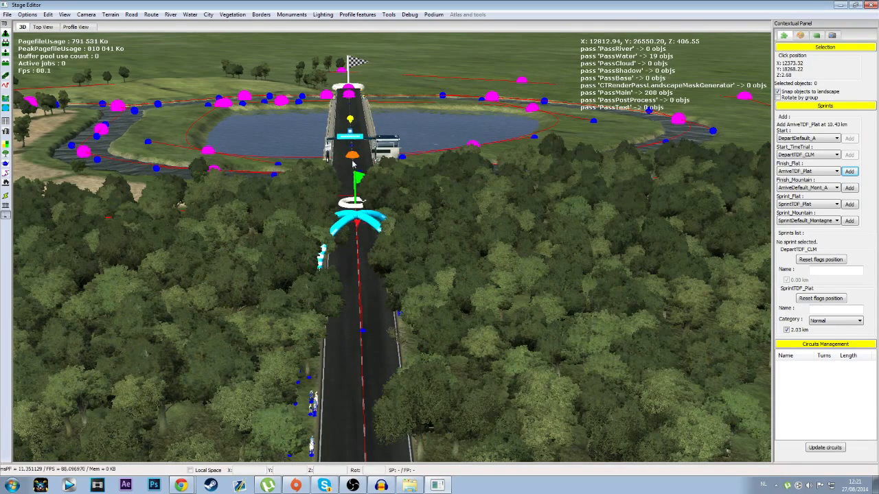
pyautogui.keyDown('alt'); pyautogui.moveTo(352, 163); pyautogui.dragTo(523, 181, button='middle'); pyautogui.keyUp('alt')
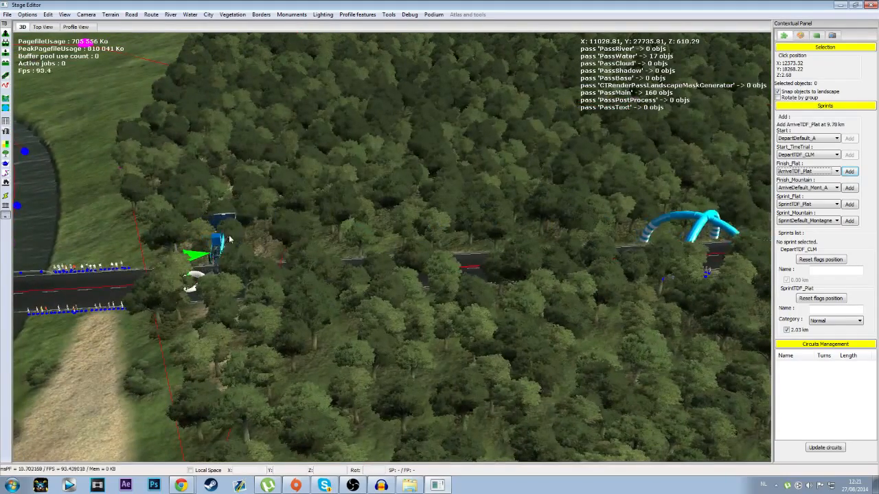
pyautogui.press('Down')
pyautogui.press('Left')
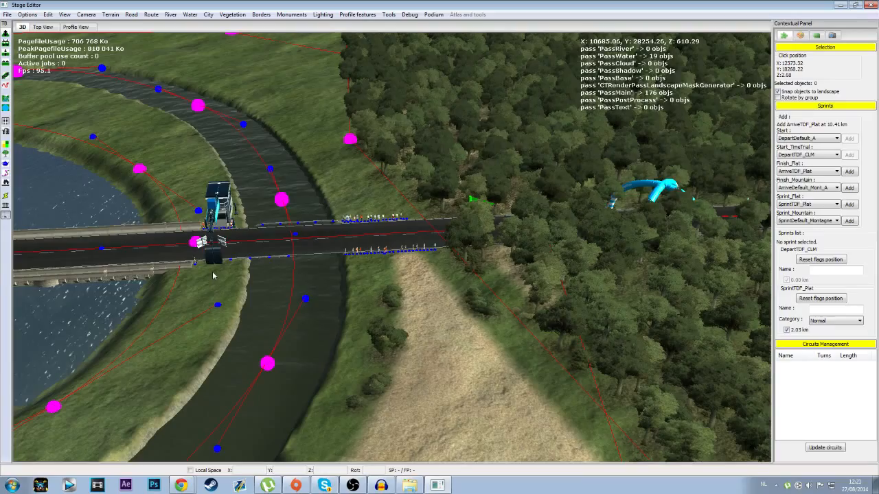
pyautogui.press('Left')
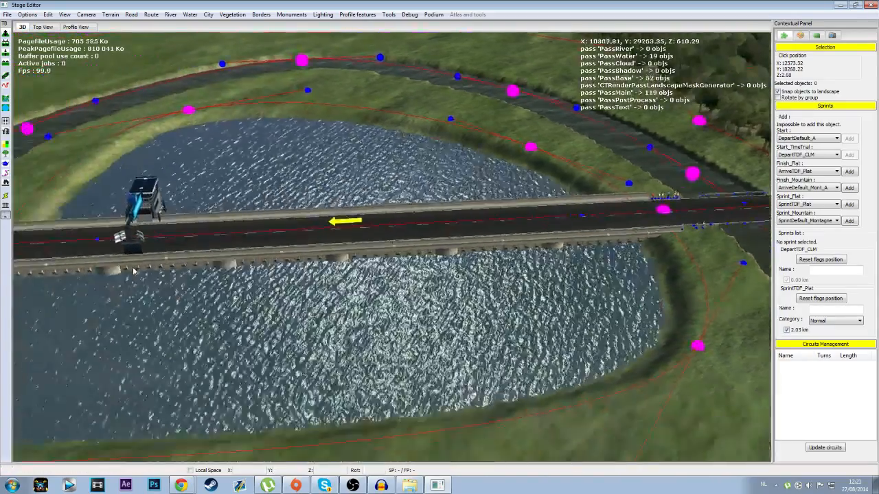
pyautogui.press('Left')
pyautogui.moveTo(207, 258); pyautogui.dragTo(53, 248, button='middle')
pyautogui.press('Up')
# Step: Extend the road beyond the bridge by adding two road points past the route's current end
pyautogui.click(6, 76)
pyautogui.click(326, 175)
pyautogui.press('Up')
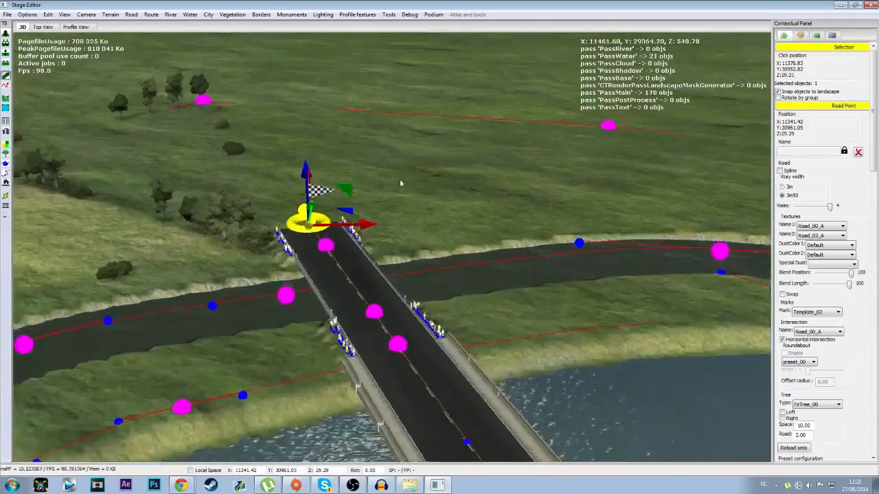
pyautogui.moveTo(399, 182); pyautogui.dragTo(384, 141, button='middle')
pyautogui.click(398, 83)
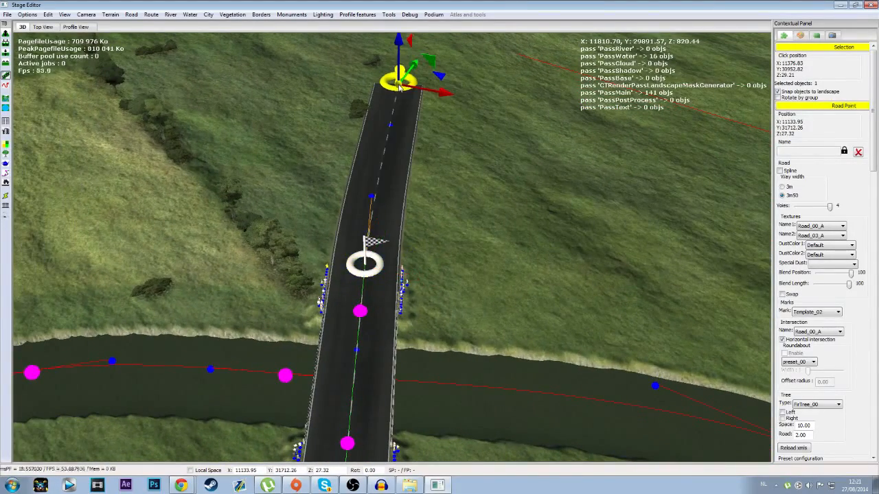
pyautogui.press('Up')
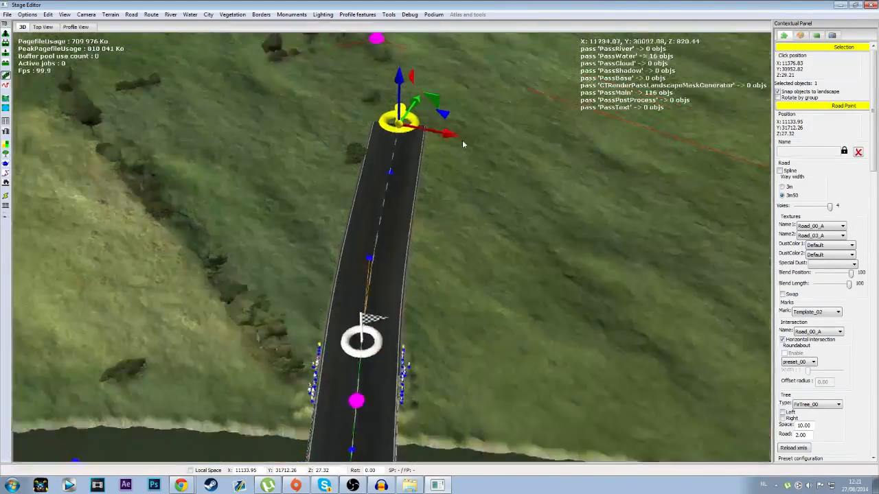
pyautogui.click(396, 69)
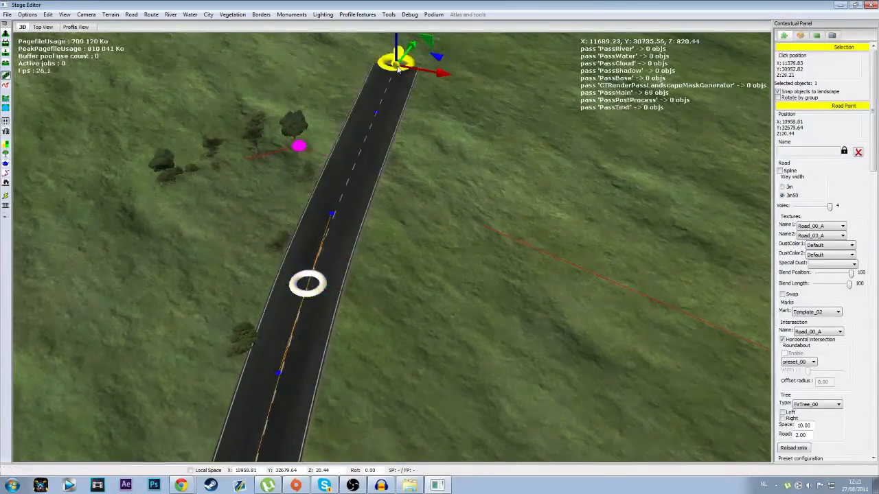
# Step: Extend the route from its current end checkpoint to the last point of the new road
pyautogui.press('Up')
pyautogui.press('Up')
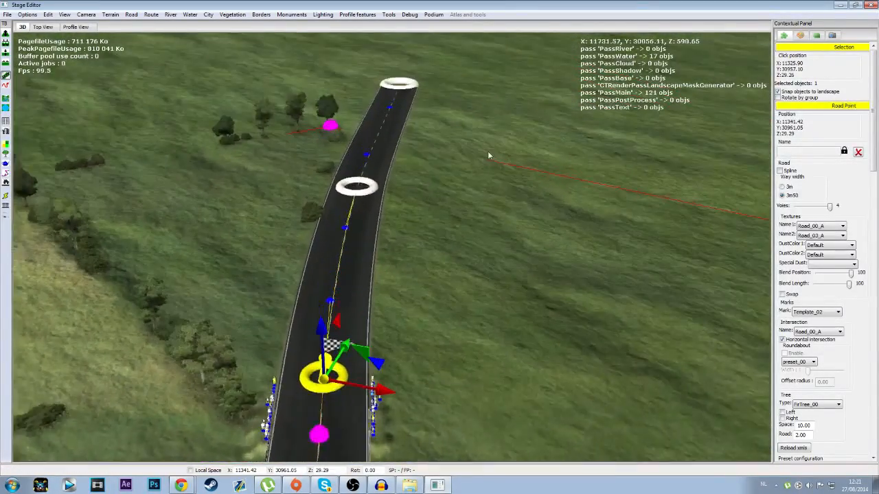
pyautogui.click(356, 296)
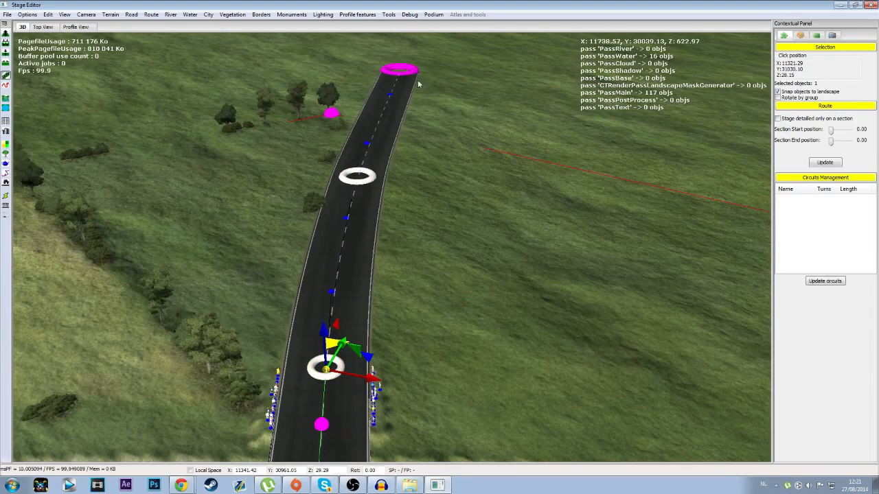
pyautogui.click(400, 70)
pyautogui.click(478, 248)
pyautogui.press('Down')
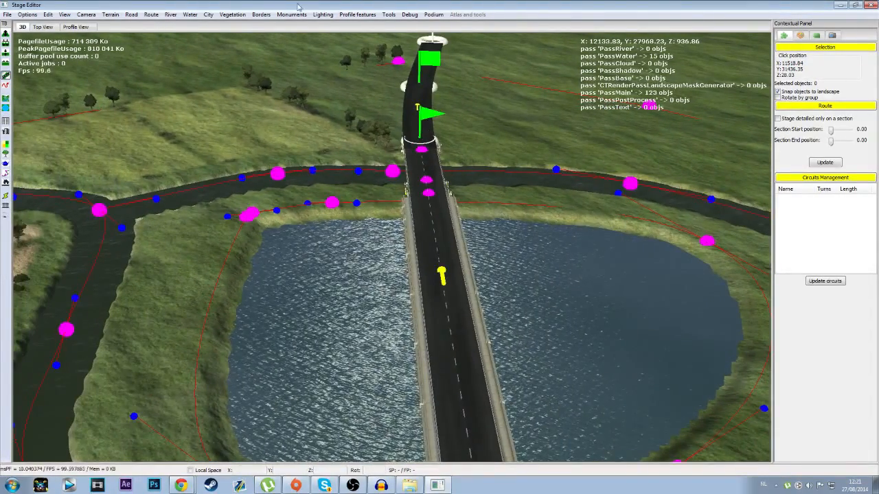
# Step: Reopen the sprint settings and add the ArriveTDF_Plat flat finish just past the lake at about 12.03 km
pyautogui.click(131, 15)
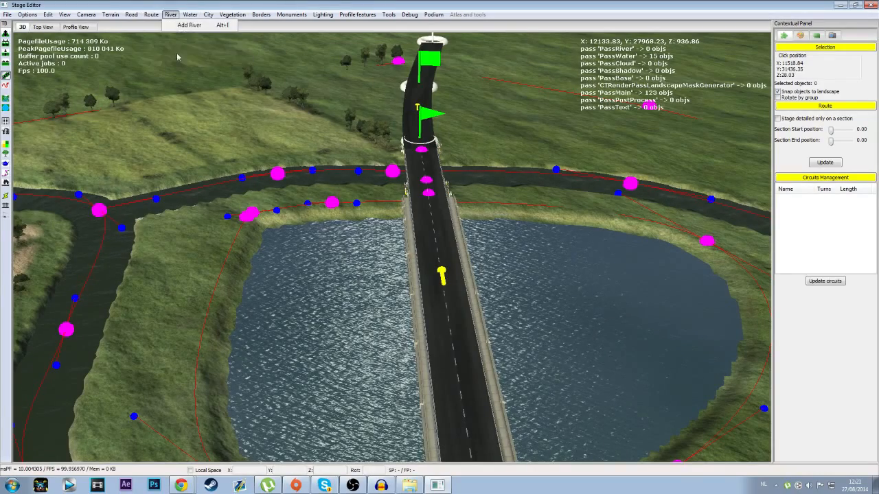
pyautogui.click(162, 48)
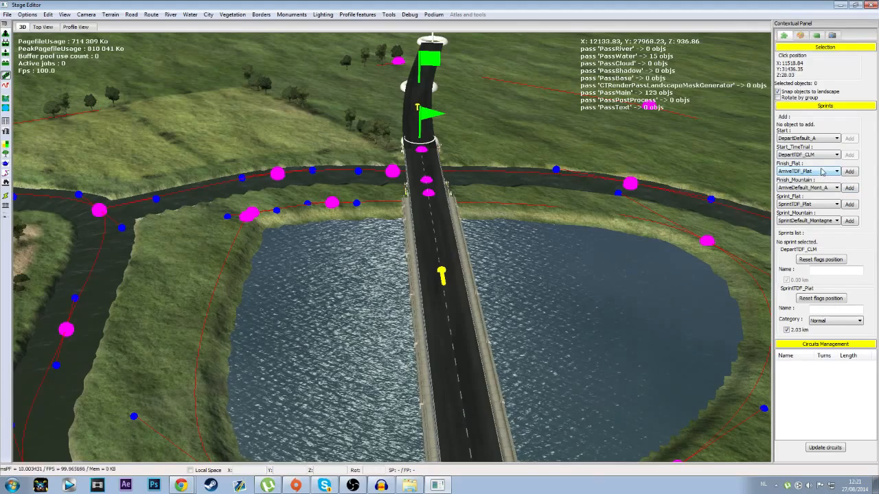
pyautogui.click(849, 171)
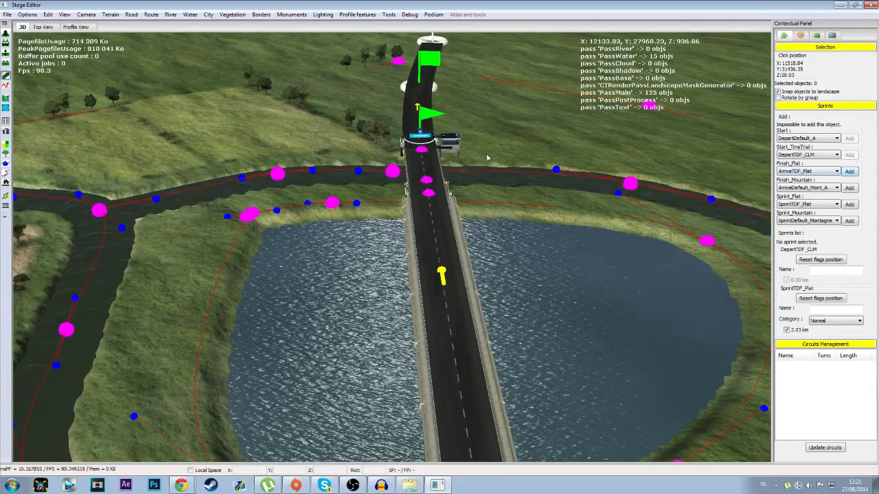
pyautogui.click(434, 199)
# Step: Add one more road point beyond the end of the road and extend the route to it
pyautogui.moveTo(337, 263); pyautogui.dragTo(354, 149, button='middle')
pyautogui.scroll(3, 519, 251)
pyautogui.moveTo(367, 180); pyautogui.dragTo(352, 235, button='middle')
pyautogui.scroll(2, 477, 208)
pyautogui.scroll(4, 382, 231)
pyautogui.click(374, 238)
pyautogui.click(337, 52)
pyautogui.click(376, 251)
pyautogui.click(331, 71)
# Step: Move the ArriveTDF_Plat finish farther along the extended road to about 14.07 km
pyautogui.click(345, 231)
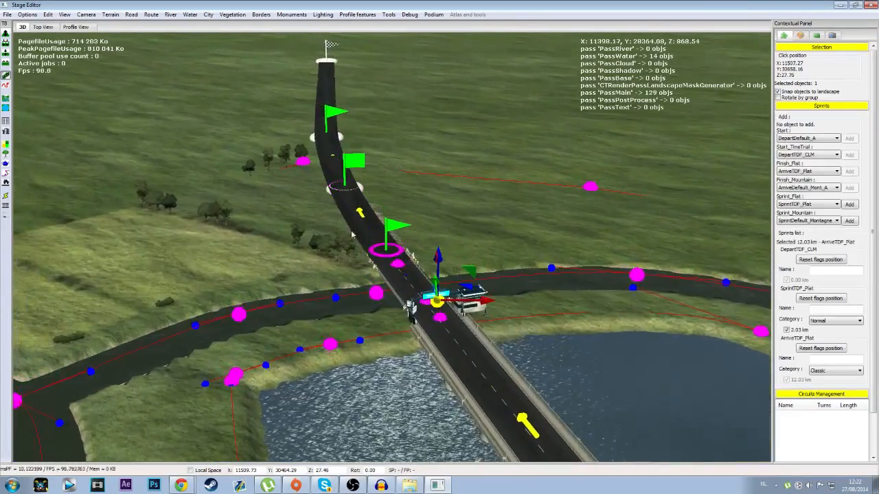
pyautogui.moveTo(433, 287); pyautogui.dragTo(347, 157)
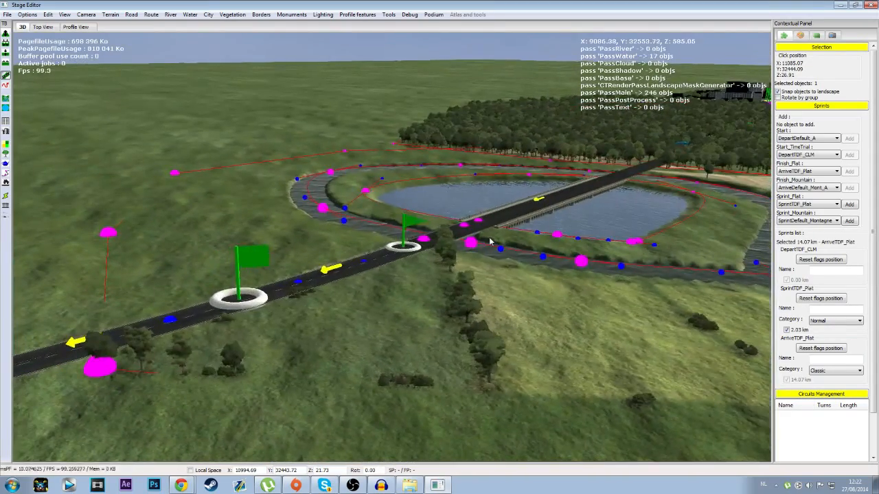
pyautogui.moveTo(491, 242); pyautogui.dragTo(422, 248, button='middle')
pyautogui.moveTo(227, 396); pyautogui.dragTo(73, 317, button='middle')
pyautogui.moveTo(210, 375); pyautogui.dragTo(49, 386, button='middle')
pyautogui.middleClick(166, 180)
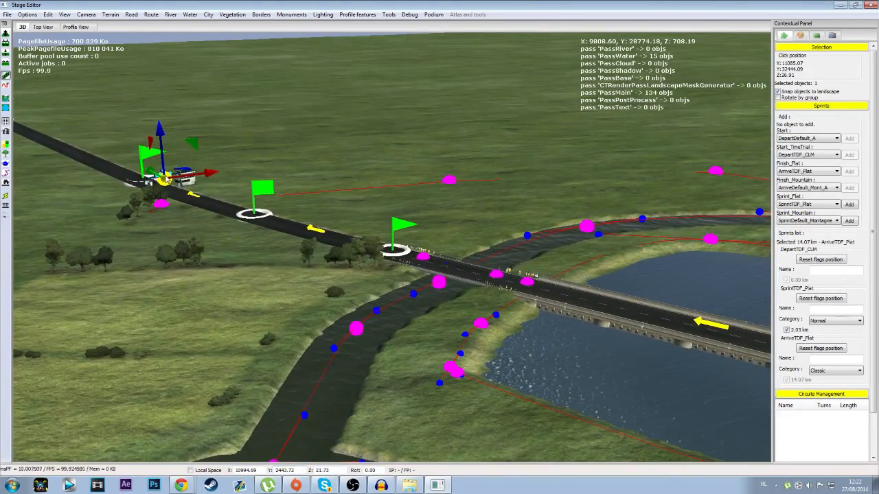
# Step: Replace the ArriveTDF_Plat finish with a new one nearer the lake, at about 13 km on the extended road
pyautogui.press('Delete')
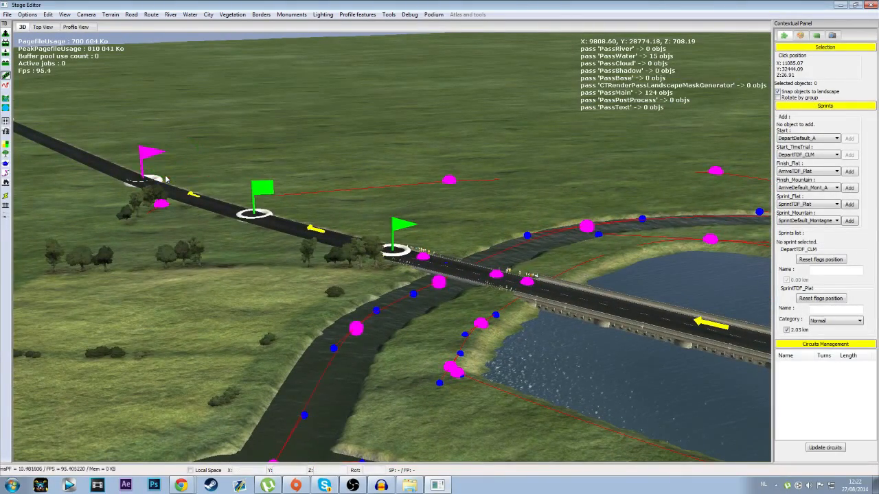
pyautogui.click(849, 172)
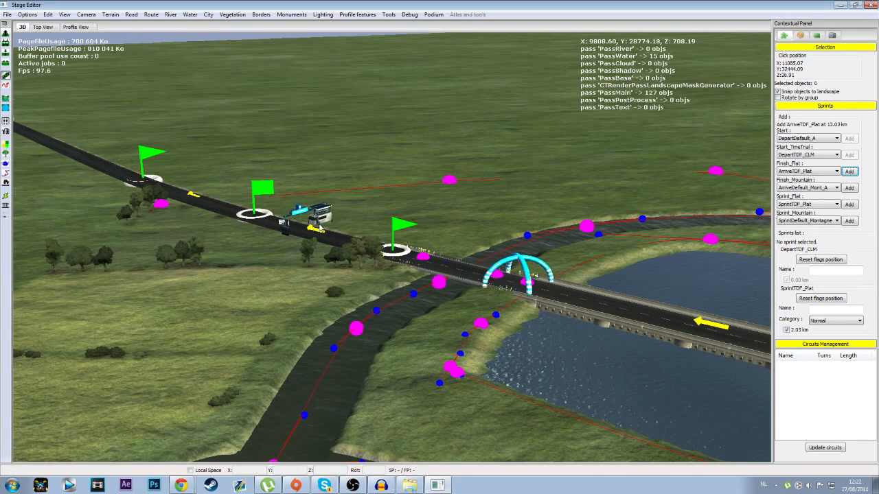
pyautogui.click(325, 229)
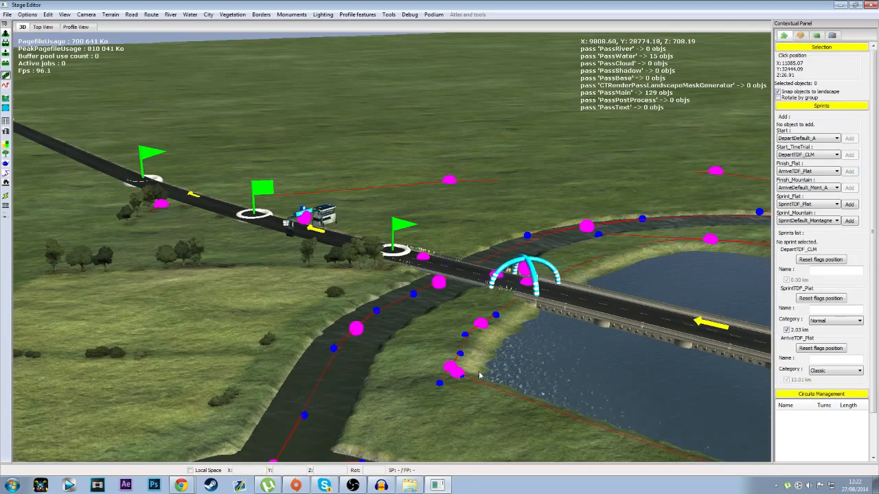
# Step: Start the stage export to run the stage check and go to the location of the first sprint-object intersection error
pyautogui.moveTo(421, 346); pyautogui.dragTo(298, 333, button='middle')
pyautogui.press('Down')
pyautogui.press('Up')
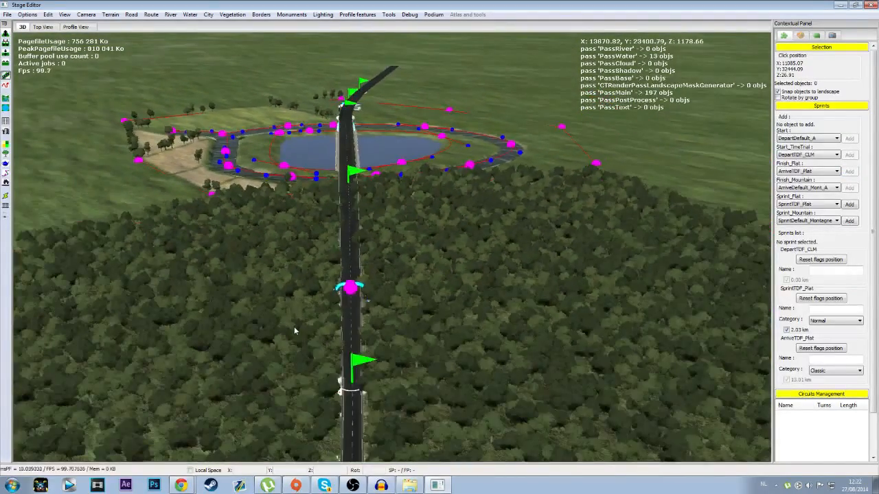
pyautogui.press('Down')
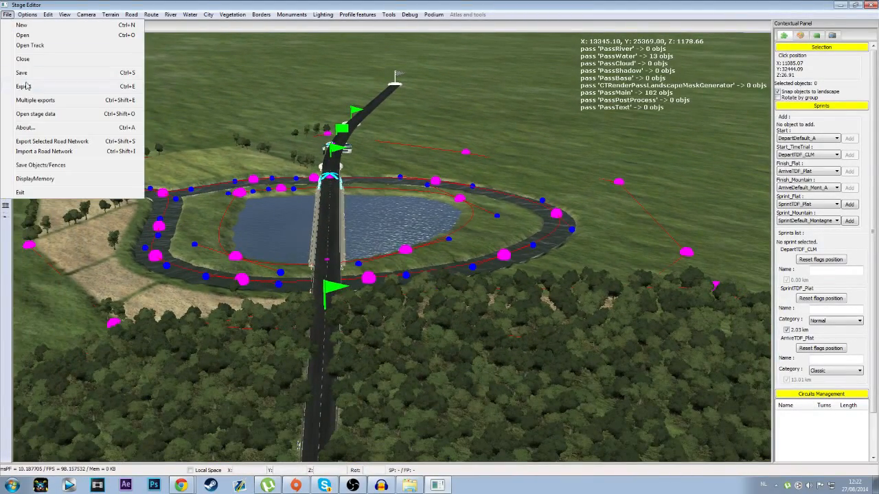
pyautogui.click(23, 87)
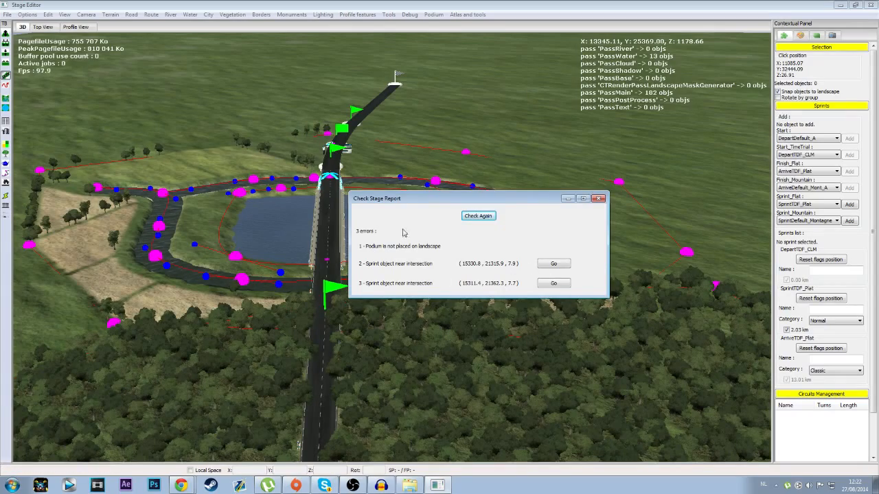
pyautogui.click(557, 265)
pyautogui.click(599, 198)
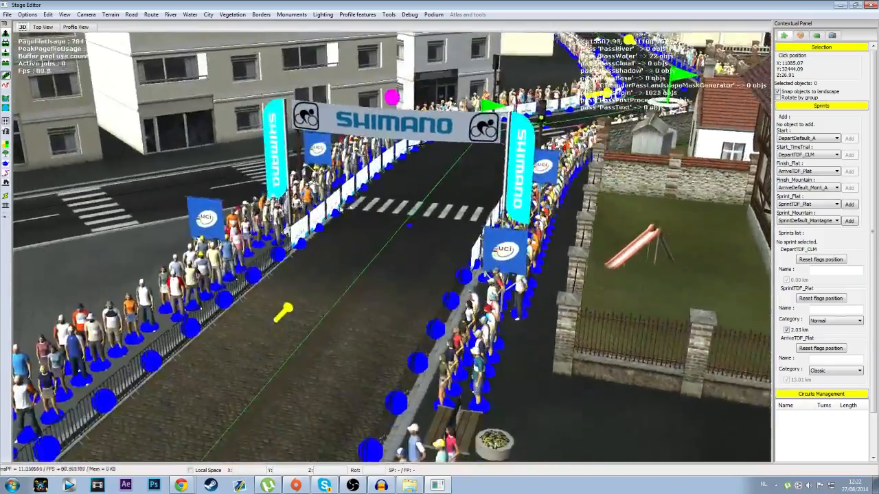
# Step: Move the SprintTDF_Plat arch back along the city road, away from the intersection, to about 1.95 km
pyautogui.moveTo(392, 247); pyautogui.dragTo(285, 269, button='middle')
pyautogui.moveTo(379, 133); pyautogui.dragTo(353, 199, button='middle')
pyautogui.moveTo(138, 195); pyautogui.dragTo(755, 219, button='middle')
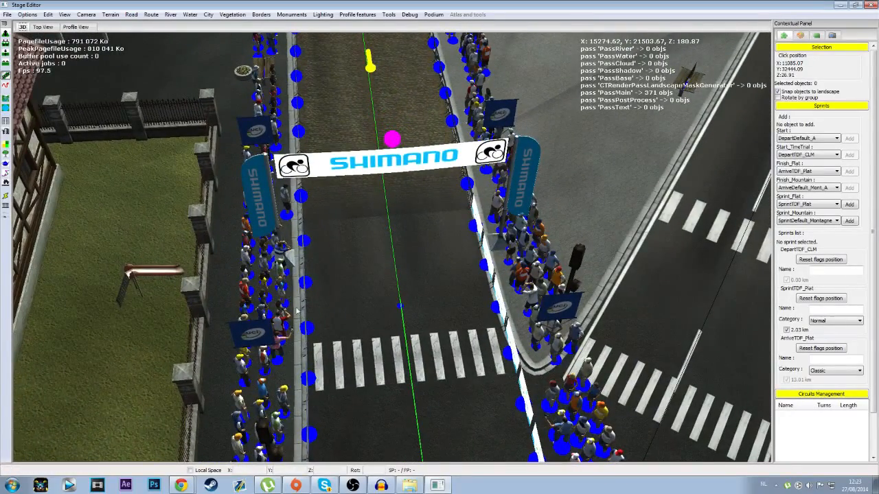
pyautogui.moveTo(417, 144); pyautogui.dragTo(653, 181, button='middle')
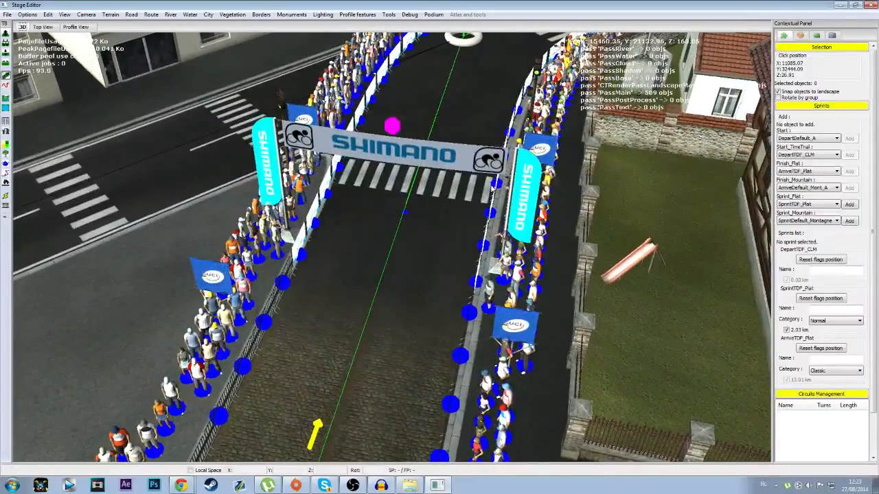
pyautogui.scroll(-5, 354, 258)
pyautogui.moveTo(400, 219); pyautogui.dragTo(420, 212, button='middle')
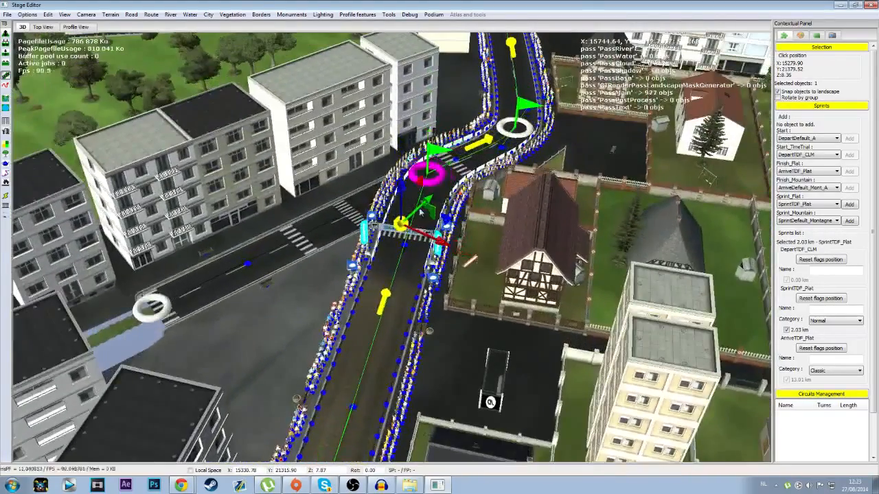
pyautogui.moveTo(396, 274); pyautogui.dragTo(388, 306)
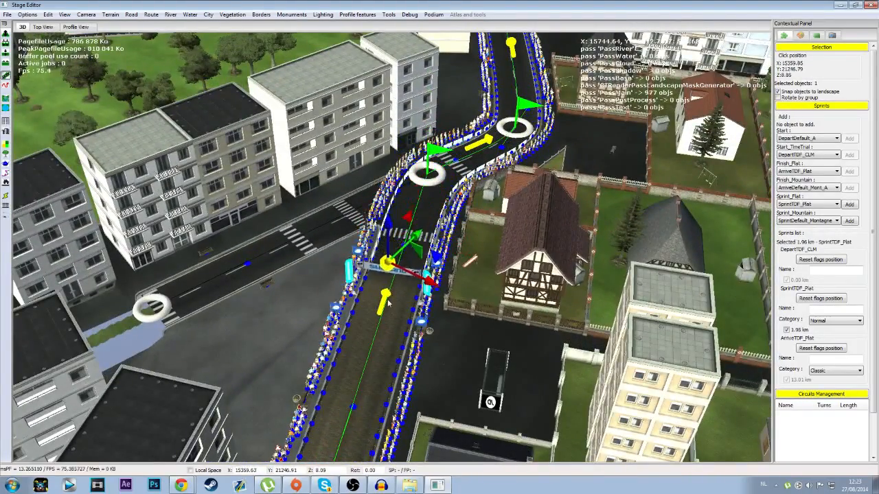
# Step: Start the export again to recheck the stage for errors and dismiss the report
pyautogui.click(8, 15)
pyautogui.click(29, 85)
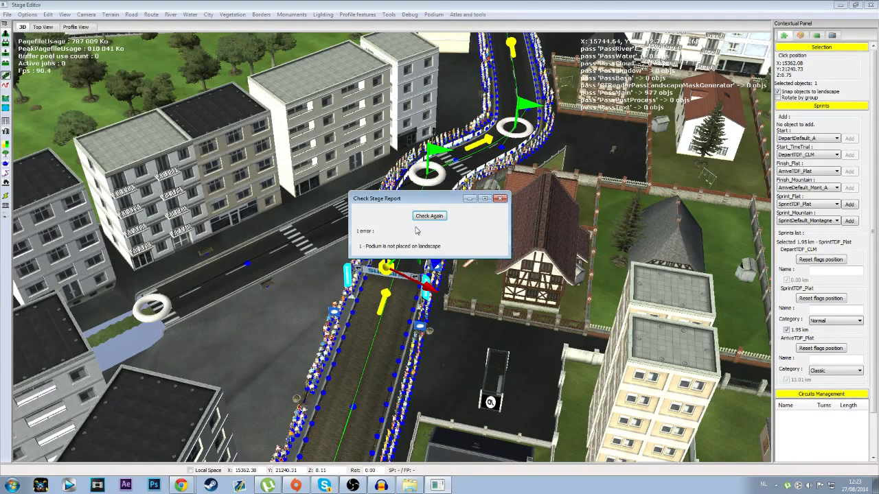
pyautogui.click(501, 198)
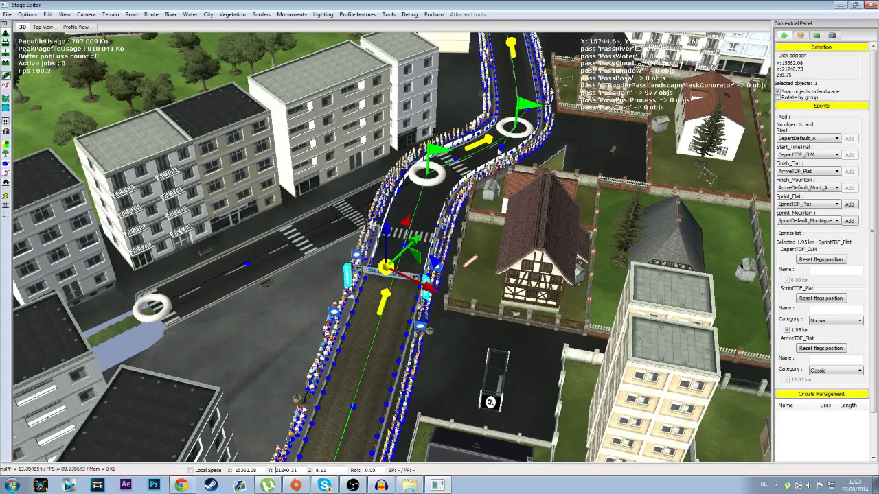
# Step: Open the podium parameters and accept the podium's relocation into the 0 to 10000 range
pyautogui.click(446, 25)
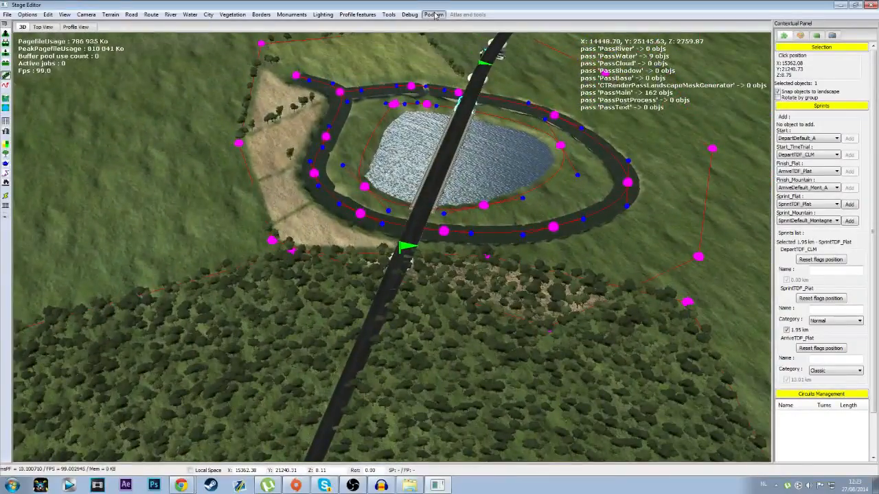
pyautogui.click(447, 25)
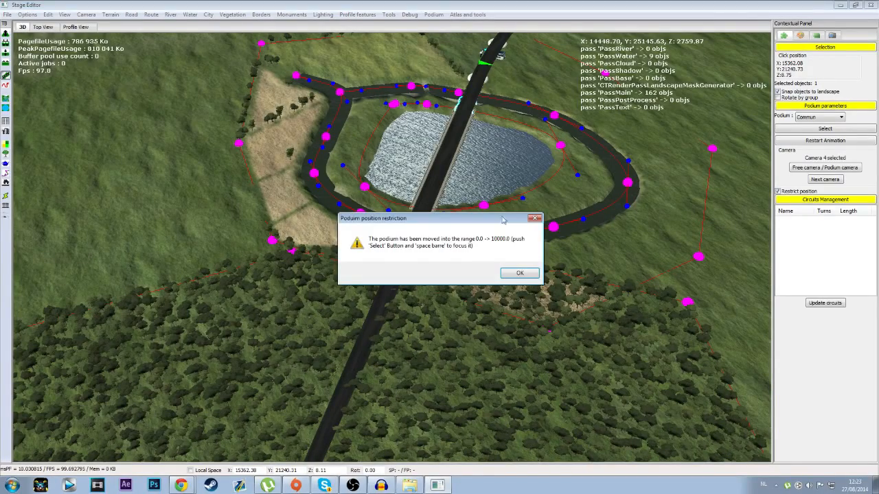
pyautogui.click(520, 274)
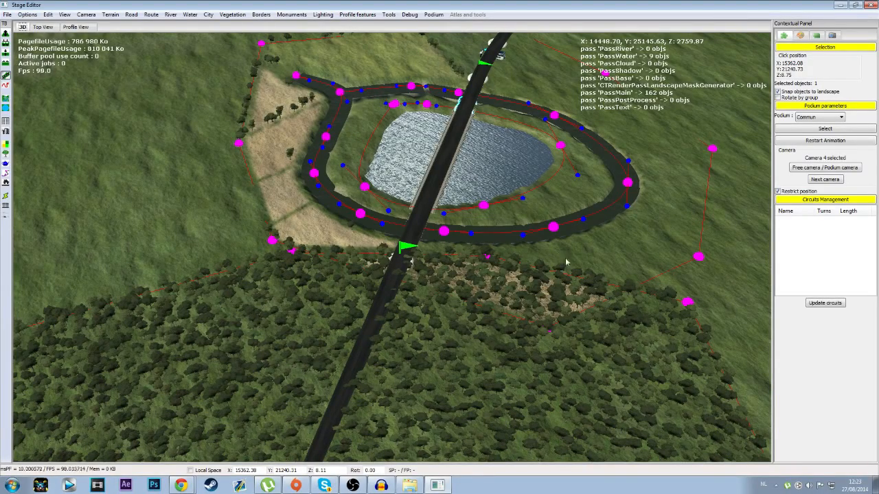
# Step: Look for the podium across the whole terrain and around the sprint in the city
pyautogui.scroll(-8, 588, 254)
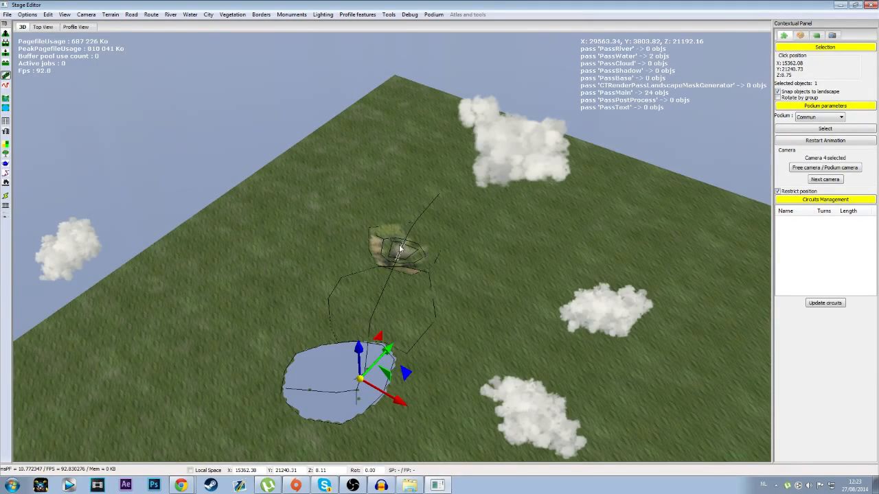
pyautogui.scroll(-2, 354, 265)
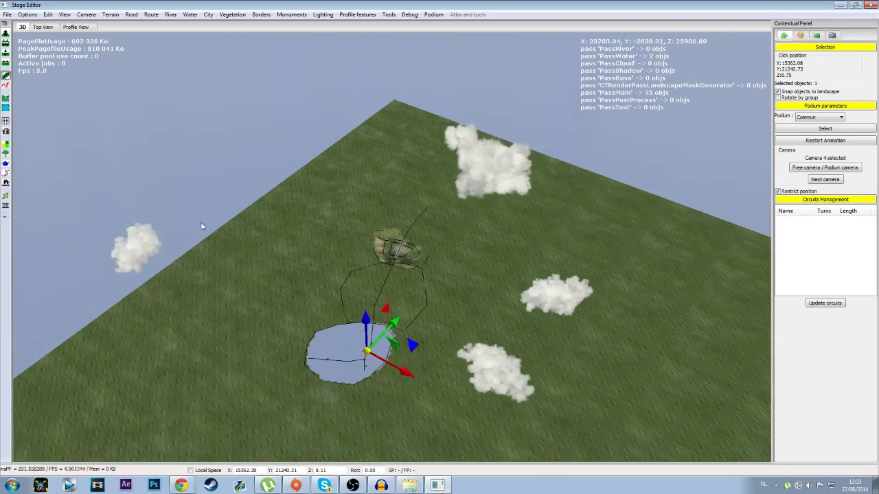
pyautogui.press('Down')
pyautogui.scroll(8, 405, 261)
pyautogui.press('Up')
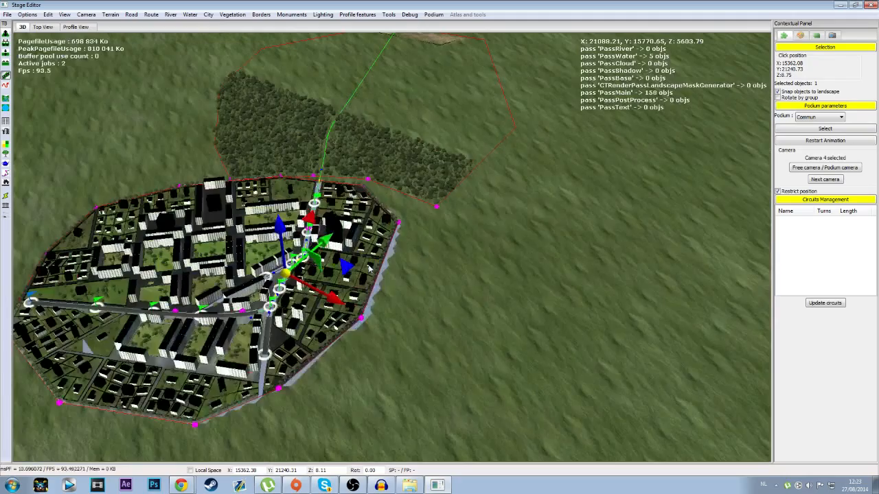
pyautogui.scroll(10, 368, 269)
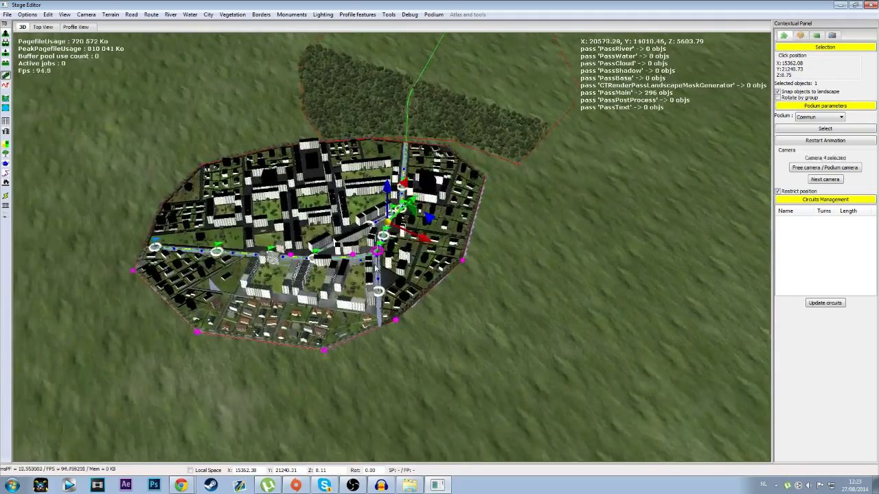
pyautogui.scroll(6, 375, 269)
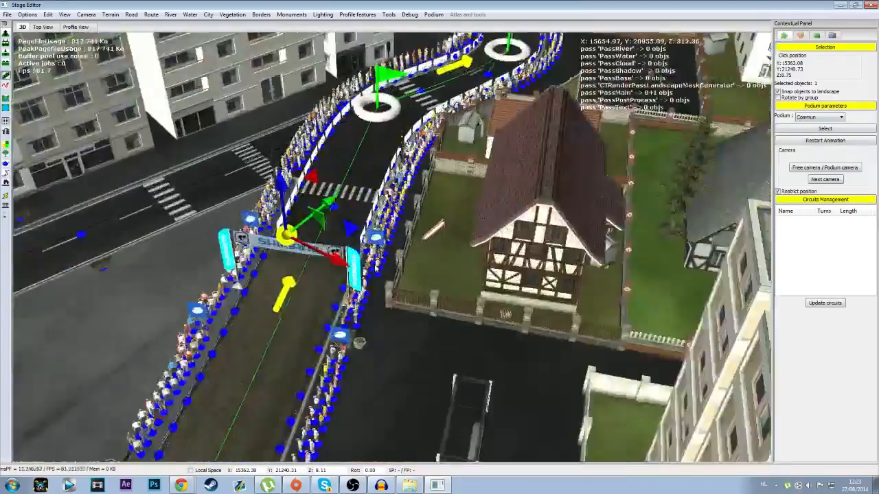
pyautogui.scroll(-12, 375, 269)
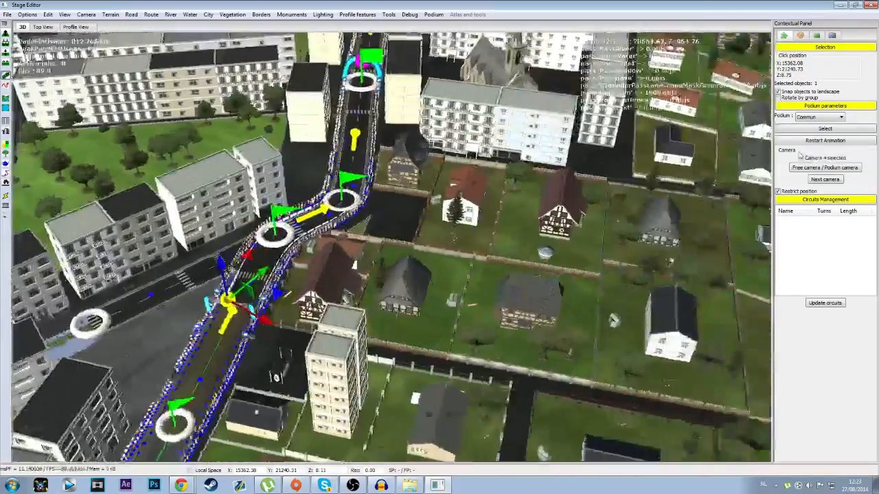
# Step: Select the Commun podium at X 10000, Y 10000 and bring it into close view
pyautogui.press('Up')
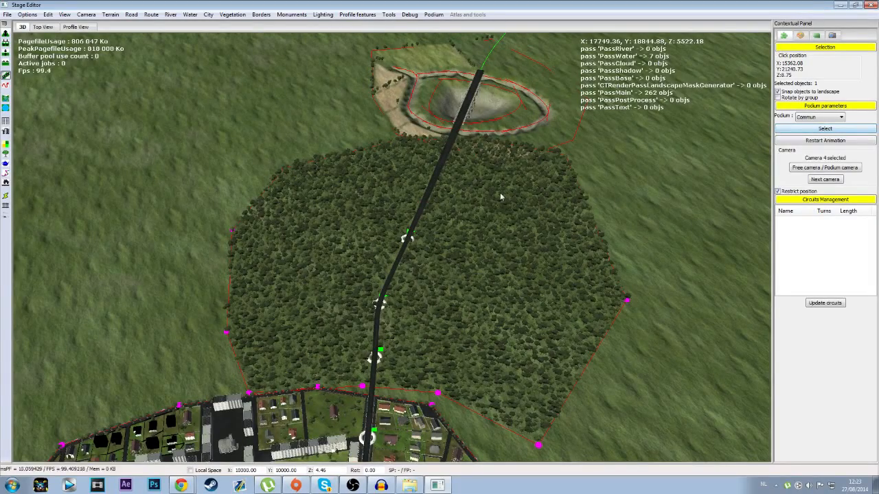
pyautogui.scroll(-10, 471, 258)
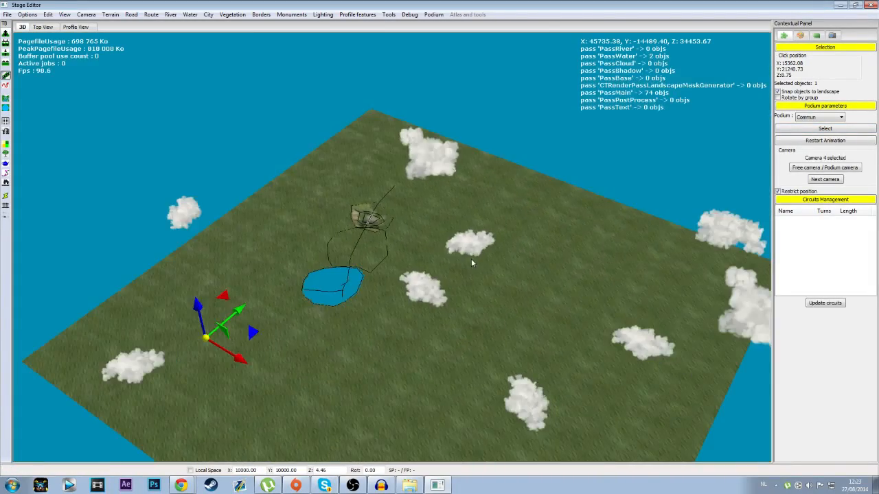
pyautogui.scroll(10, 390, 333)
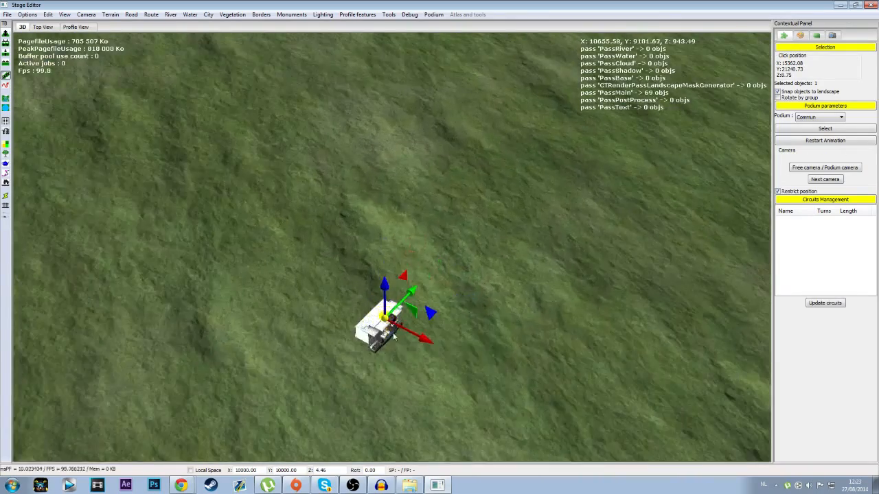
pyautogui.scroll(4, 394, 335)
pyautogui.moveTo(391, 336); pyautogui.dragTo(239, 272, button='middle')
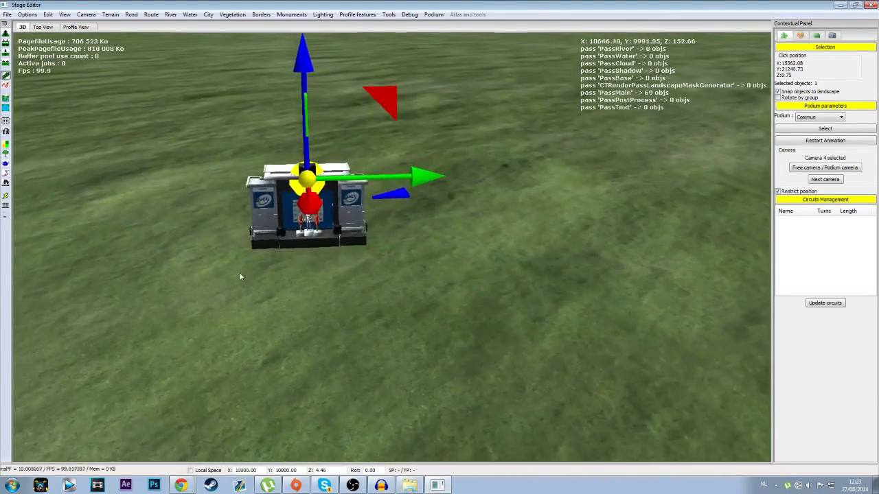
pyautogui.moveTo(140, 204); pyautogui.dragTo(57, 106, button='middle')
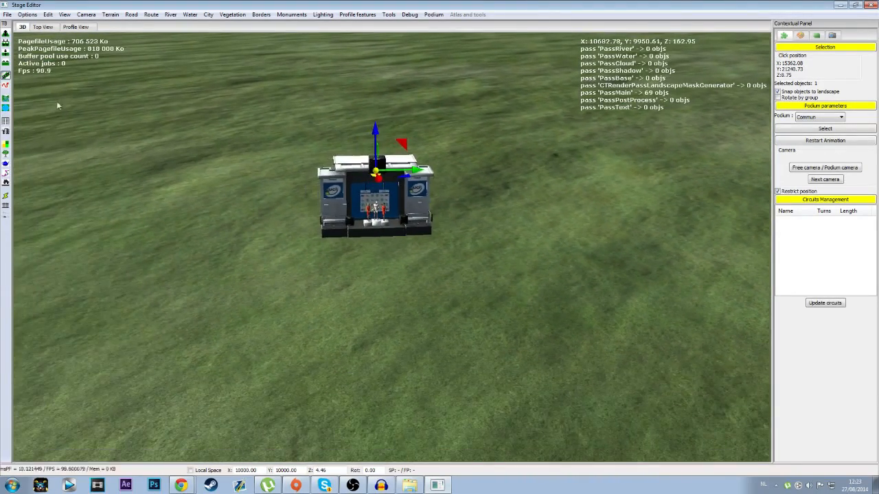
# Step: Draw a closed, splined water area with default settings around the podium
pyautogui.click(7, 112)
pyautogui.click(318, 127)
pyautogui.click(257, 152)
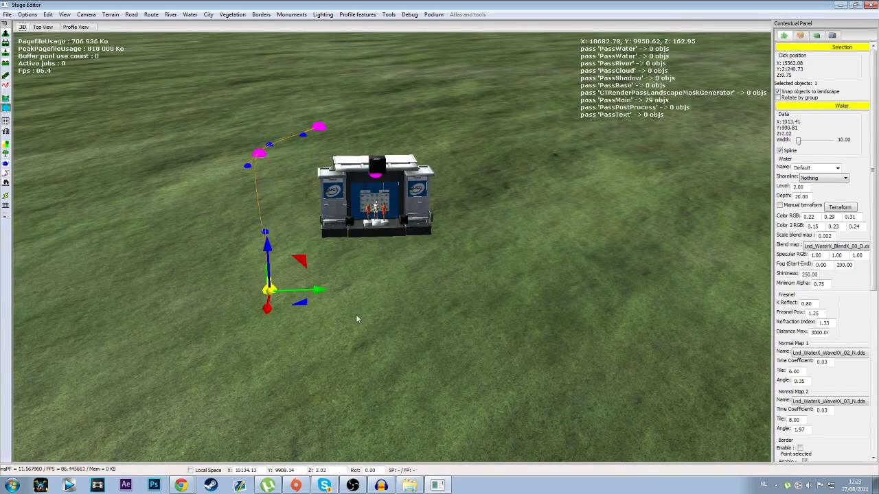
pyautogui.click(329, 128)
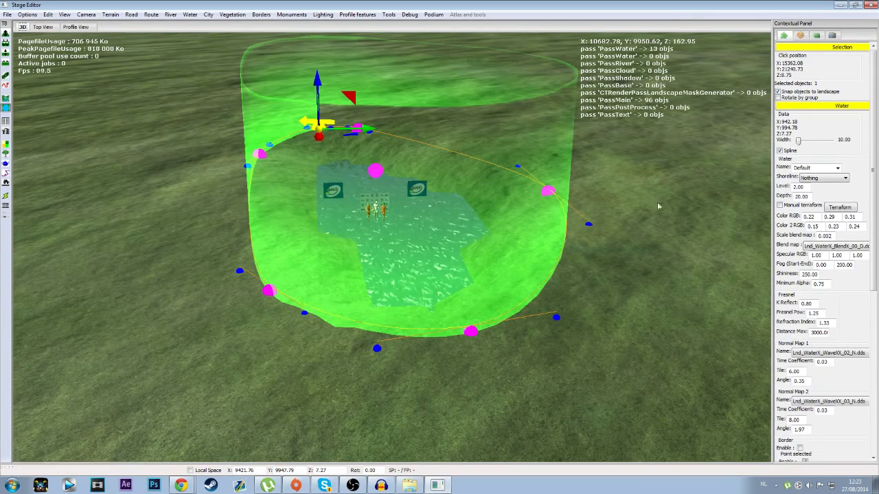
# Step: Enlarge the water area by moving its front corner point outward to about X 10181, Y 9828
pyautogui.moveTo(556, 368); pyautogui.dragTo(461, 385, button='middle')
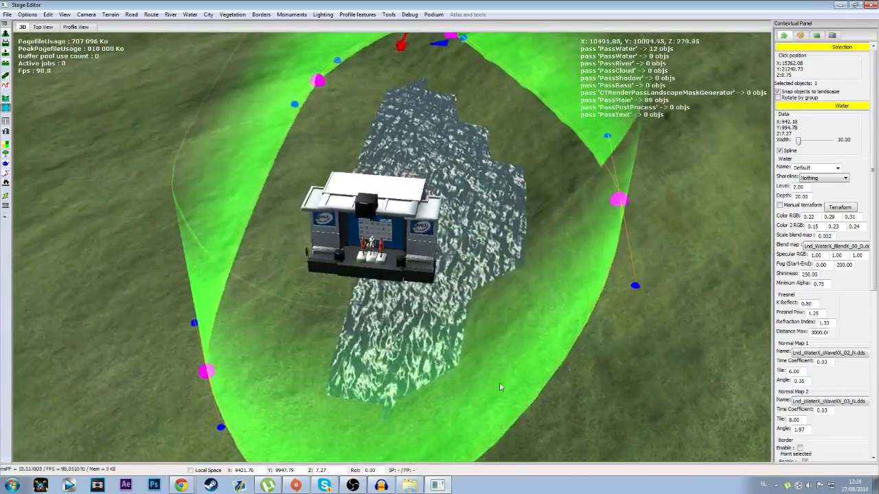
pyautogui.click(697, 389)
pyautogui.moveTo(623, 298); pyautogui.dragTo(325, 309, button='middle')
pyautogui.click(249, 380)
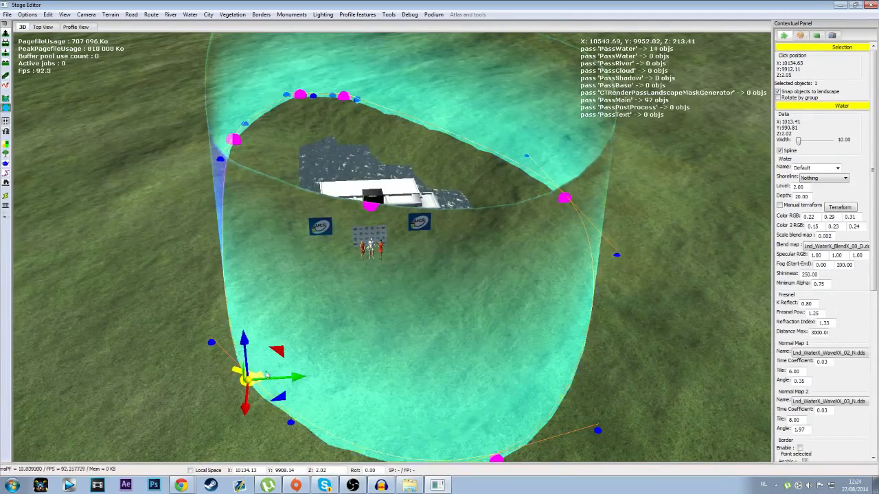
pyautogui.moveTo(274, 402); pyautogui.dragTo(127, 463)
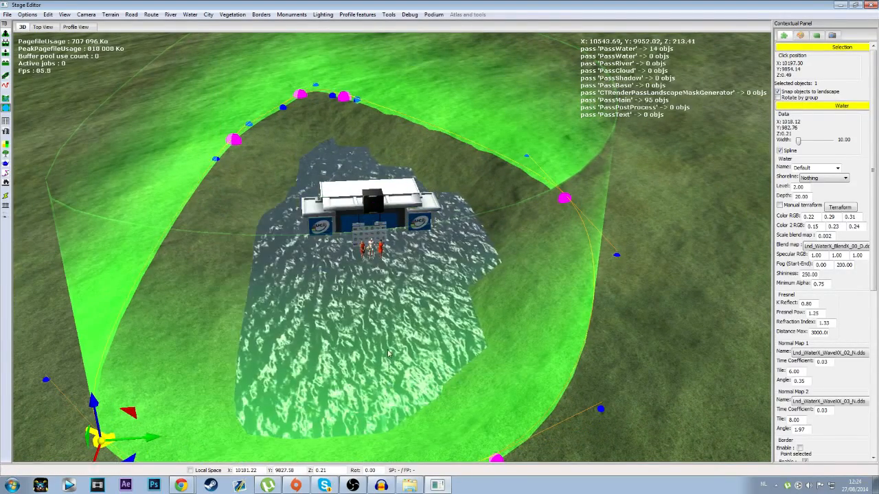
# Step: Stretch the water area by moving two of its points far out, to about X 0, Y 4239 and X 10429, Y 6971
pyautogui.scroll(-10, 287, 239)
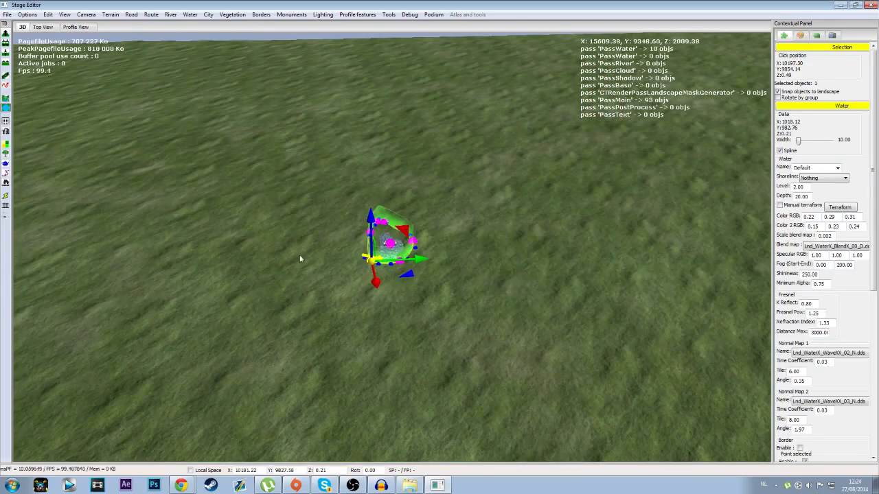
pyautogui.click(379, 225)
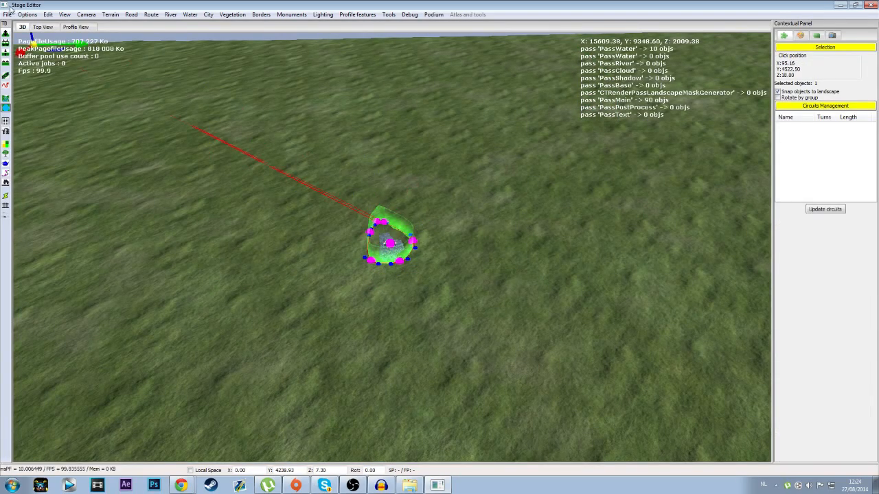
pyautogui.click(370, 233)
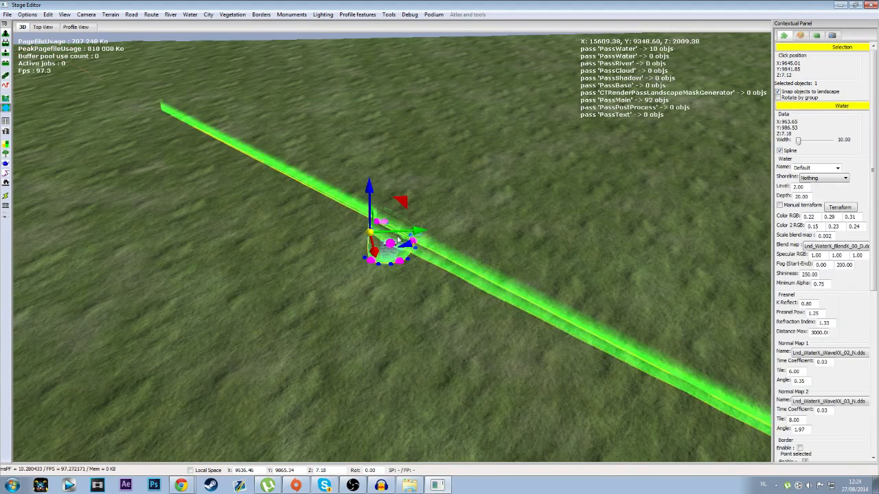
pyautogui.moveTo(370, 254); pyautogui.dragTo(1, 320)
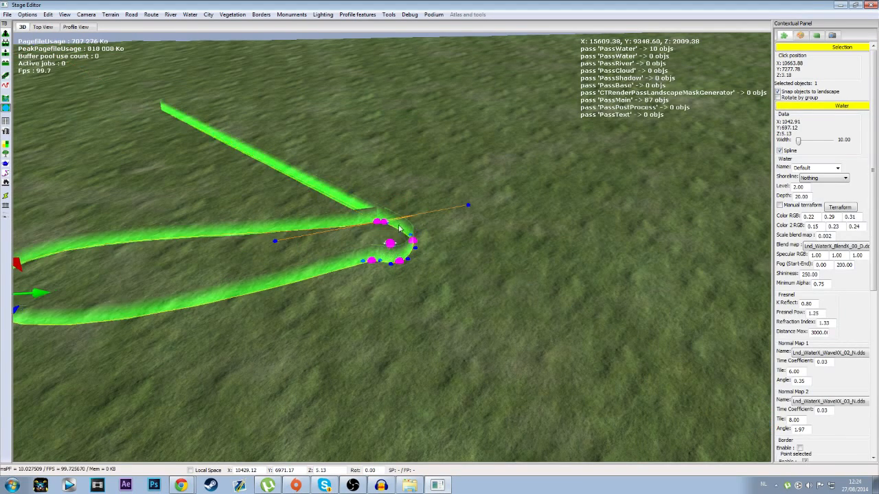
# Step: Stretch the water area by moving two more boundary points outward to about X 6533, Y 5724 and X 13215, Y 8930
pyautogui.moveTo(426, 245); pyautogui.dragTo(51, 160)
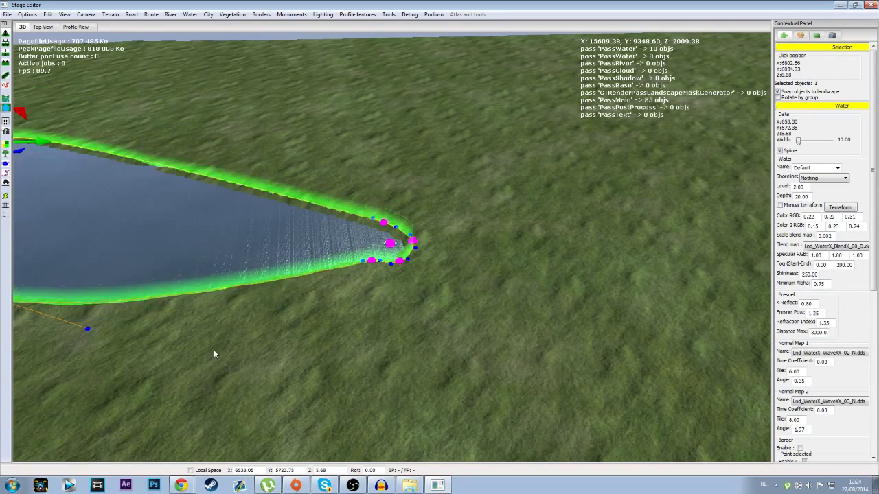
pyautogui.click(214, 348)
pyautogui.scroll(-5, 223, 341)
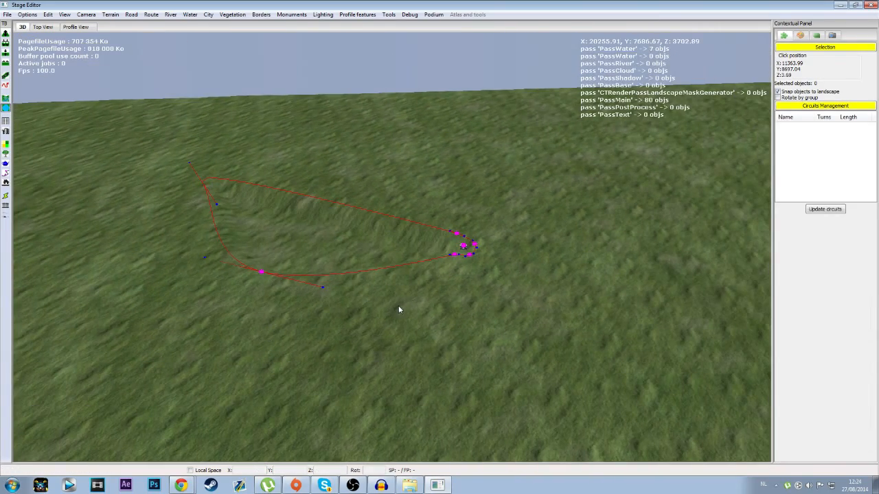
pyautogui.moveTo(399, 305); pyautogui.dragTo(425, 280, button='middle')
pyautogui.click(383, 287)
pyautogui.moveTo(370, 323); pyautogui.dragTo(146, 377)
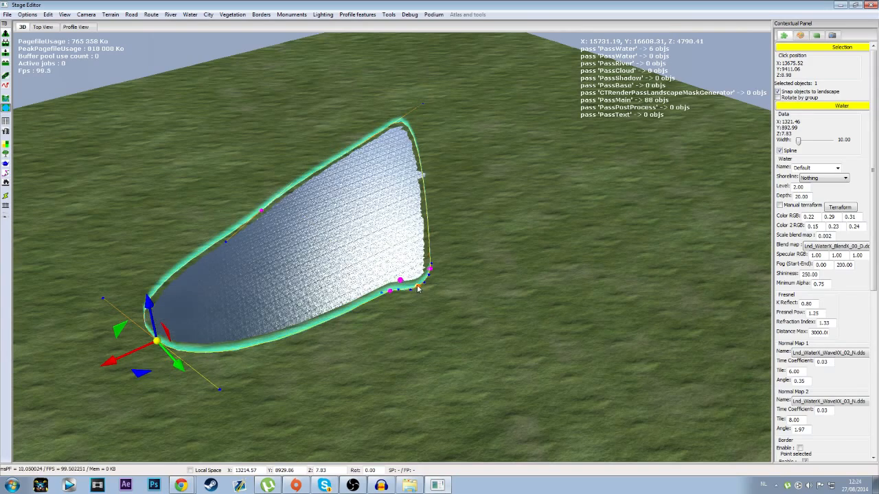
# Step: Spread the crowded boundary points near the podium outward to widen and round off that end of the water area
pyautogui.moveTo(415, 316); pyautogui.dragTo(580, 386)
pyautogui.moveTo(388, 317); pyautogui.dragTo(371, 440)
pyautogui.moveTo(428, 302); pyautogui.dragTo(729, 130)
pyautogui.click(444, 159)
pyautogui.moveTo(445, 160); pyautogui.dragTo(312, 247, button='middle')
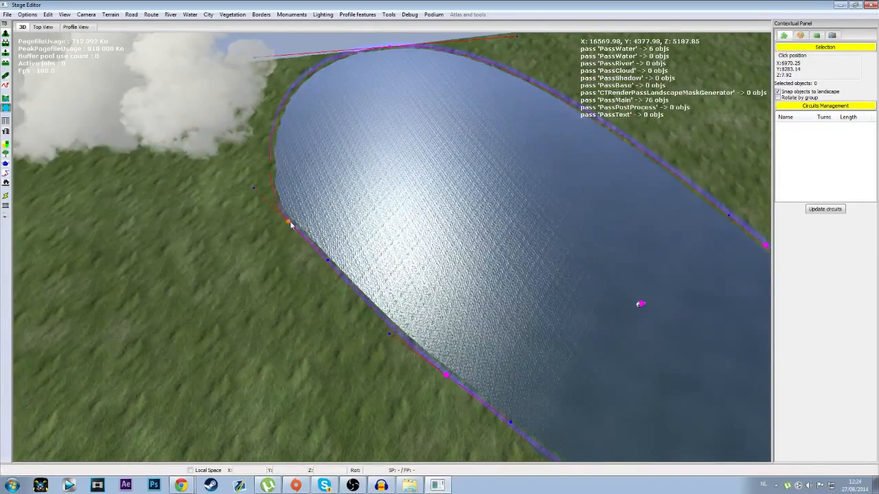
pyautogui.click(289, 223)
pyautogui.moveTo(324, 233); pyautogui.dragTo(160, 219)
pyautogui.press('Right')
pyautogui.click(238, 229)
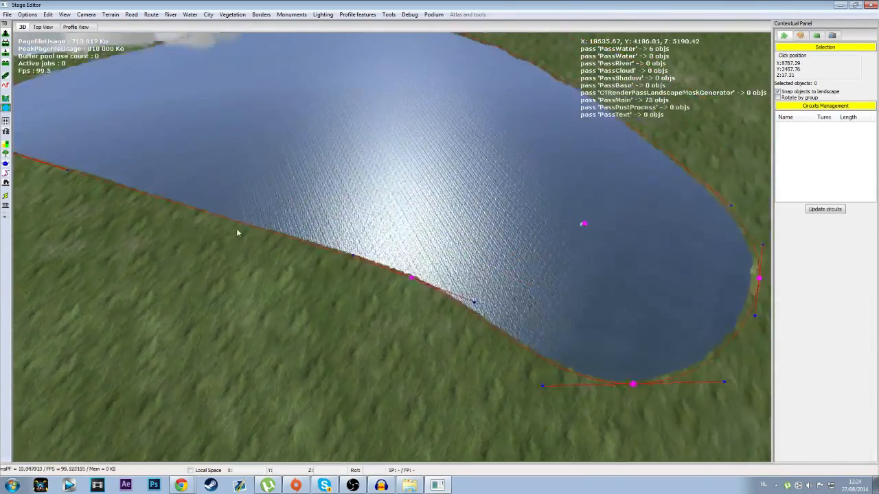
# Step: Fit the water area to the terrain edge, placing a boundary point at about X 3739, Y 0 and its curve handle at about X 39, Y 5
pyautogui.press('Left')
pyautogui.press('Up')
pyautogui.moveTo(267, 232); pyautogui.dragTo(311, 233, button='right')
pyautogui.click(282, 215)
pyautogui.press('Left')
pyautogui.press('Down')
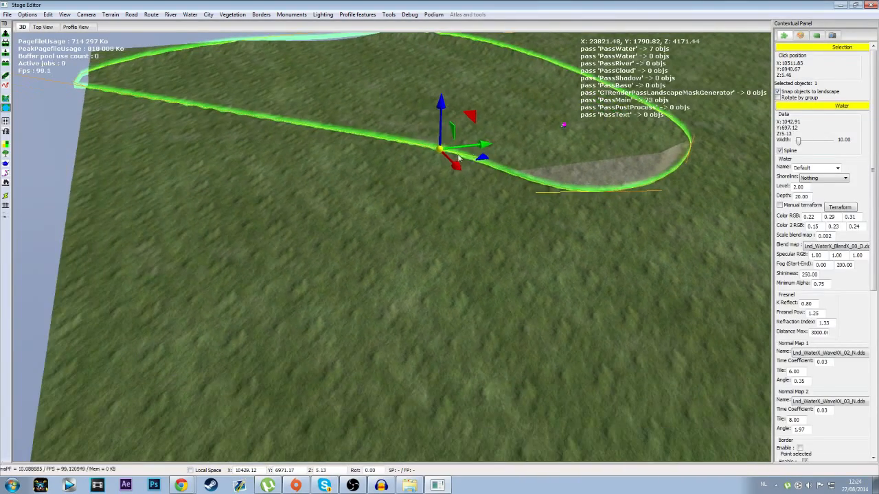
pyautogui.moveTo(484, 160); pyautogui.dragTo(24, 313)
pyautogui.click(426, 291)
pyautogui.moveTo(425, 291); pyautogui.dragTo(463, 268, button='right')
pyautogui.press('Up')
pyautogui.press('Down')
pyautogui.click(449, 261)
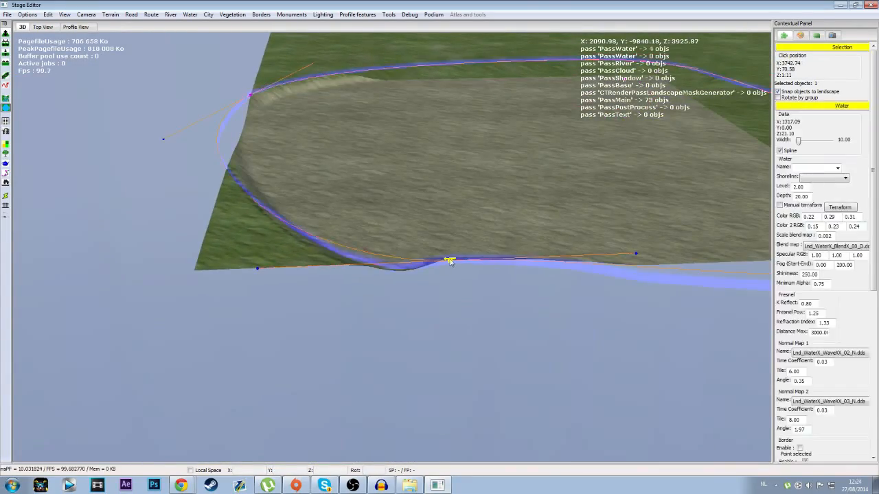
pyautogui.moveTo(393, 253); pyautogui.dragTo(198, 278, button='right')
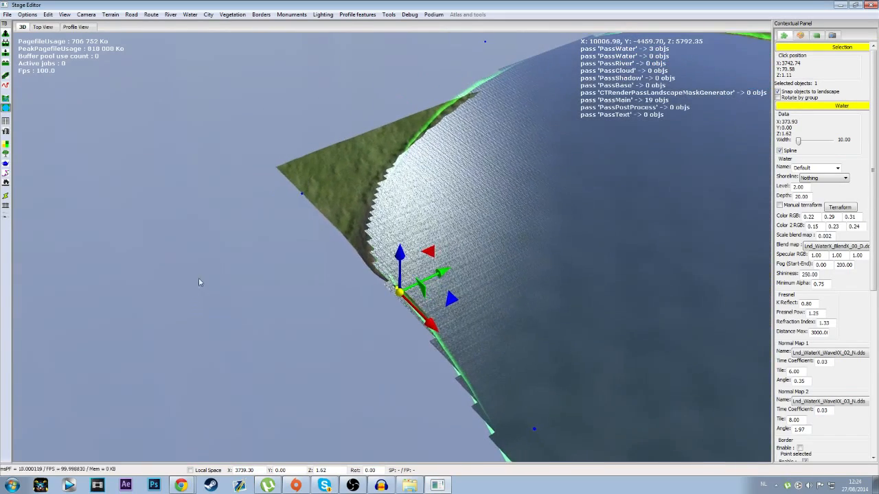
pyautogui.click(303, 195)
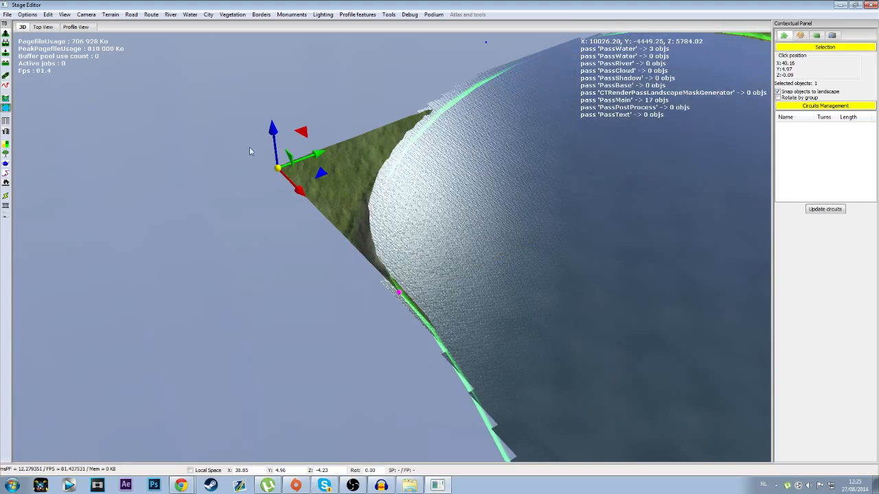
# Step: Set the shoreline type of the water area around the podium to Seaside
pyautogui.moveTo(444, 236); pyautogui.dragTo(428, 251, button='right')
pyautogui.scroll(10, 436, 207)
pyautogui.scroll(3, 433, 147)
pyautogui.scroll(5, 432, 147)
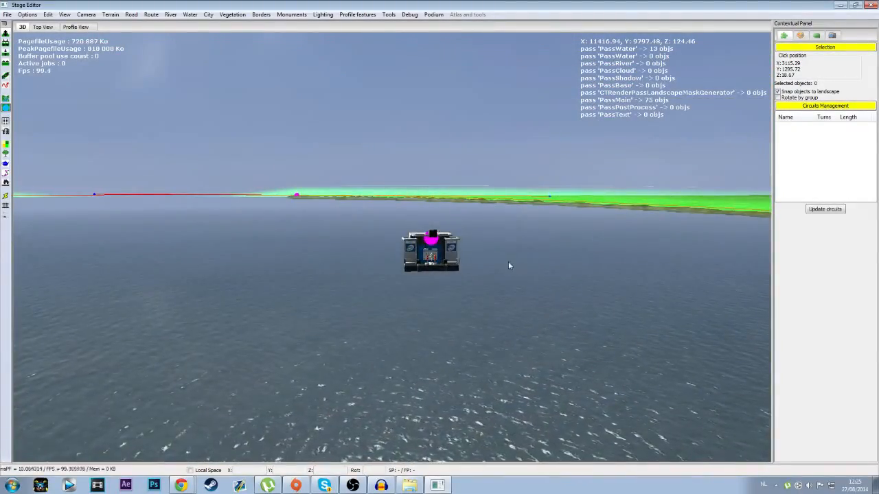
pyautogui.scroll(-8, 512, 265)
pyautogui.moveTo(420, 266); pyautogui.dragTo(345, 327, button='right')
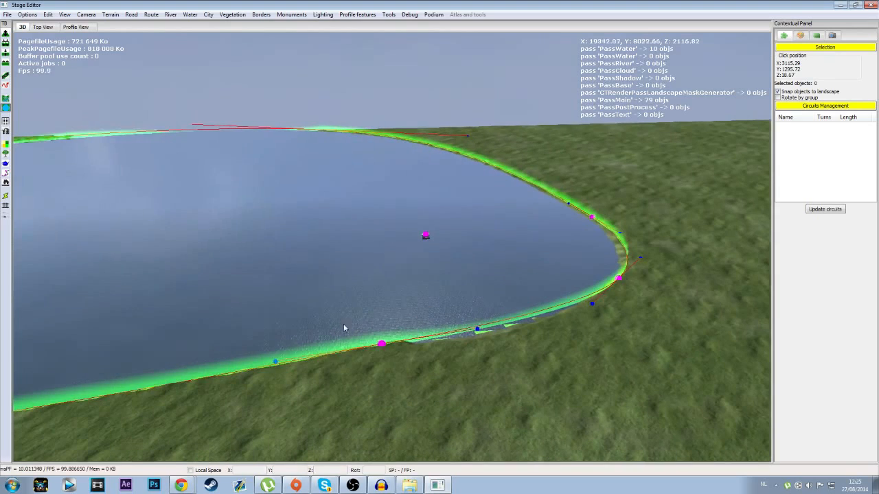
pyautogui.click(383, 344)
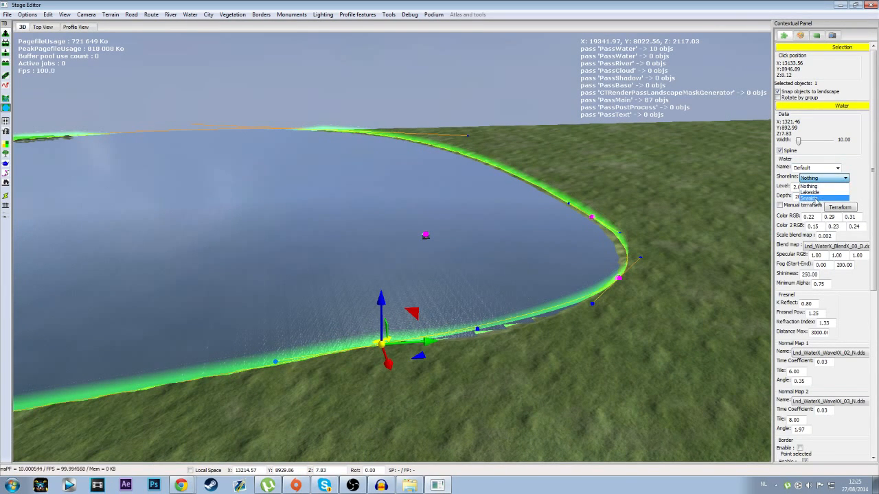
pyautogui.moveTo(488, 376); pyautogui.dragTo(500, 302, button='right')
pyautogui.scroll(5, 557, 364)
pyautogui.scroll(7, 559, 351)
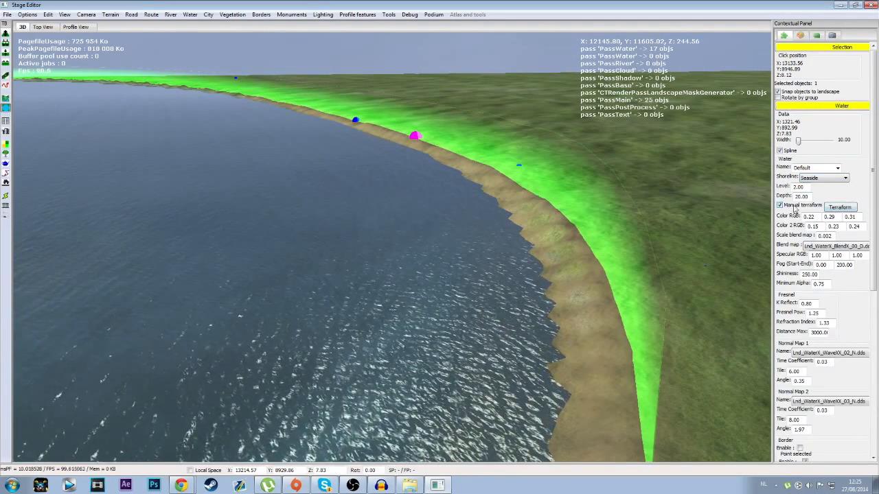
# Step: Keep manual terraforming off for the water area and set its border design size to 10.3
pyautogui.click(780, 205)
pyautogui.click(781, 206)
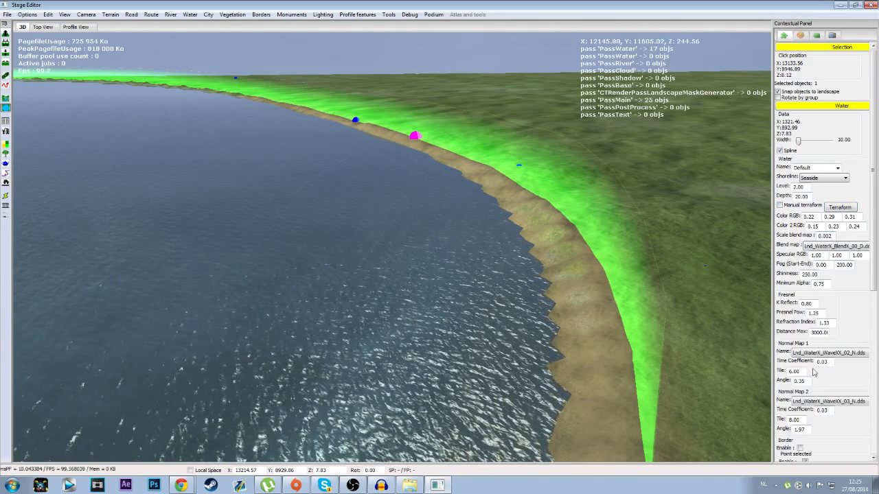
pyautogui.scroll(-3, 843, 353)
pyautogui.scroll(-1, 843, 352)
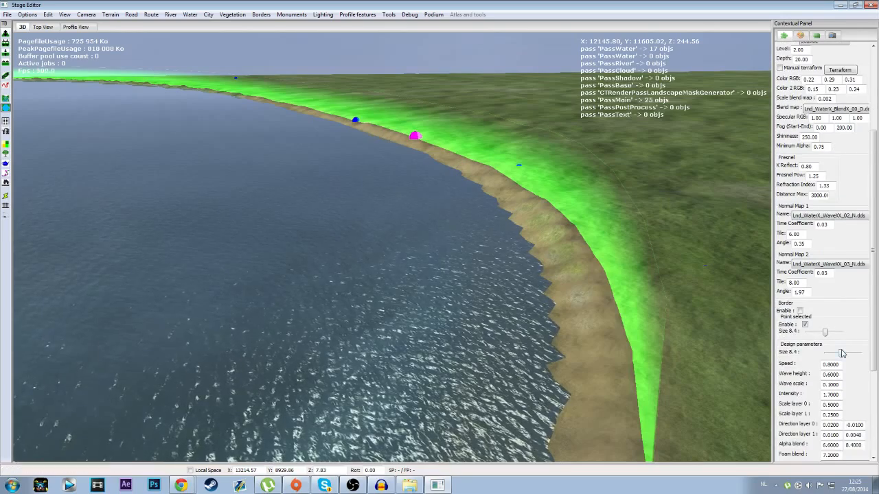
pyautogui.scroll(-1, 843, 347)
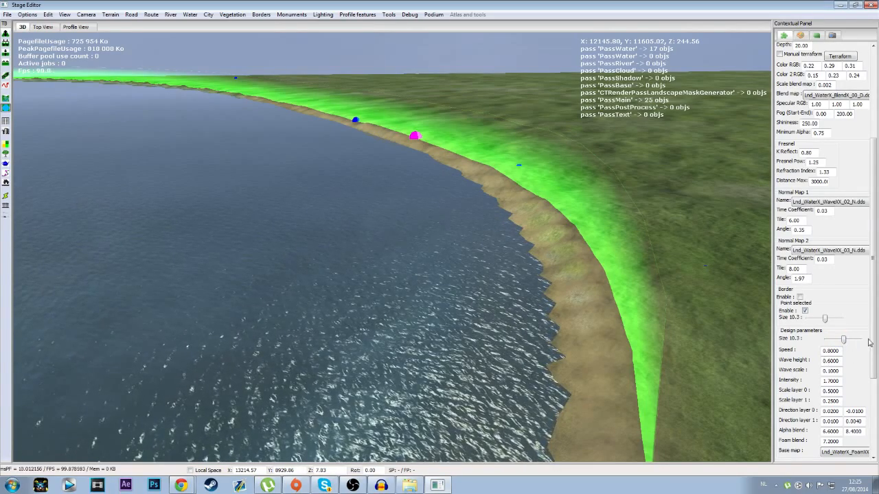
pyautogui.scroll(-4, 866, 350)
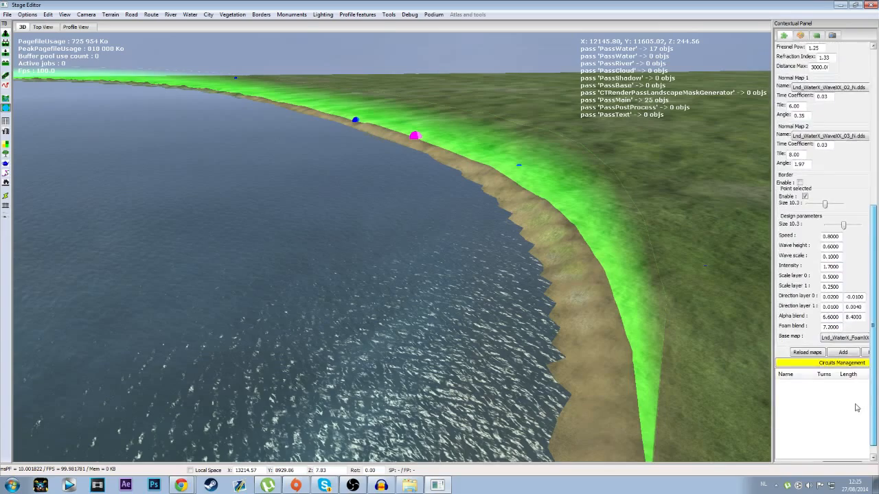
pyautogui.scroll(9, 856, 407)
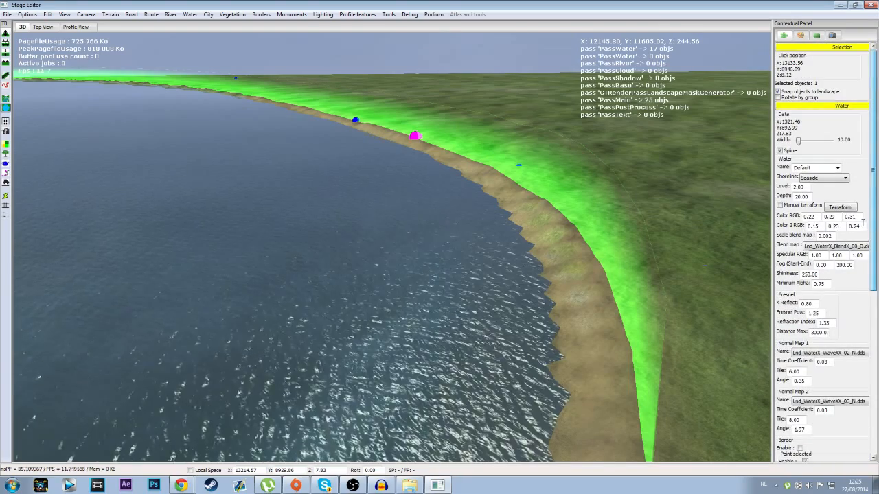
# Step: Apply the Sea_02 water preset and try the Lakeside shoreline before returning to Seaside
pyautogui.click(837, 168)
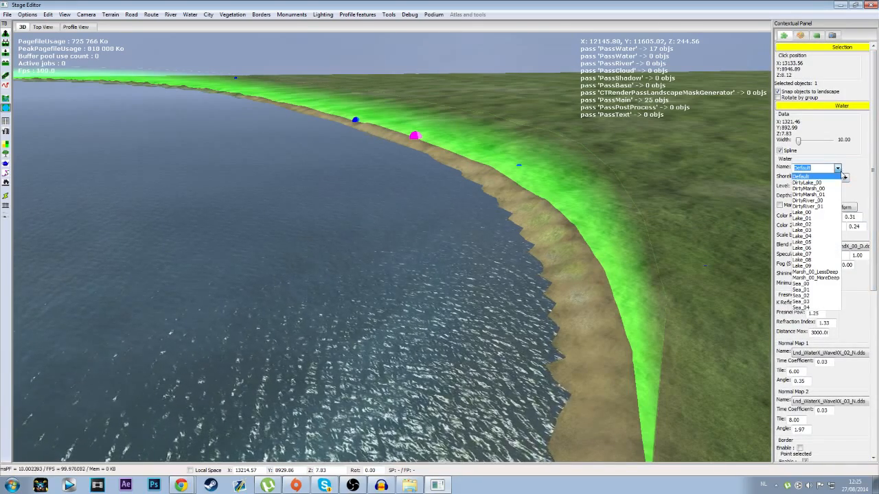
pyautogui.click(808, 296)
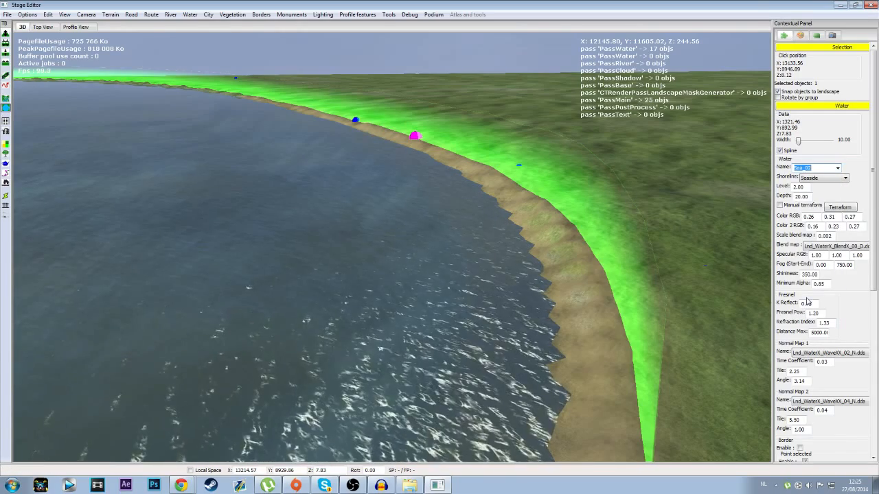
pyautogui.moveTo(510, 217); pyautogui.dragTo(536, 206, button='middle')
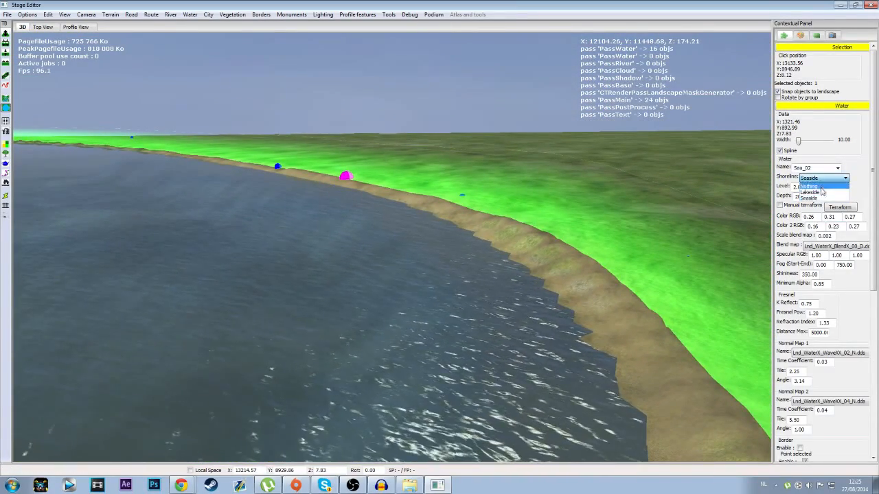
pyautogui.moveTo(669, 303); pyautogui.dragTo(655, 261, button='middle')
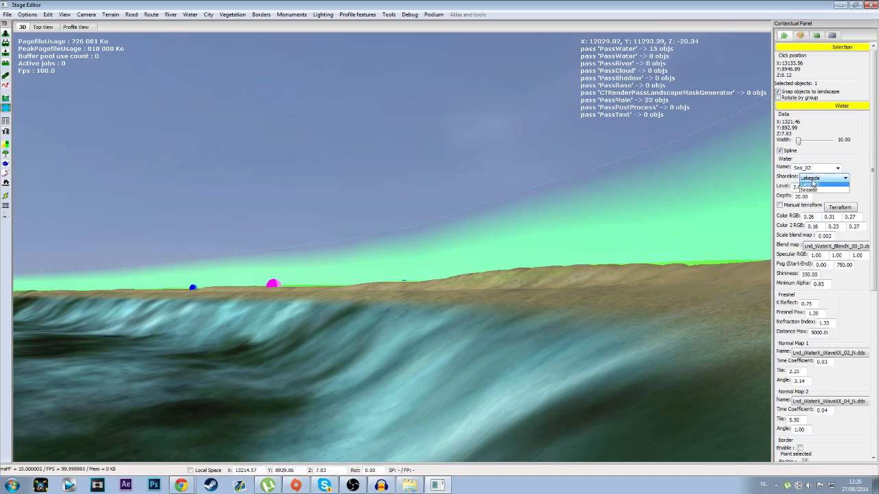
pyautogui.moveTo(611, 268); pyautogui.dragTo(573, 322, button='middle')
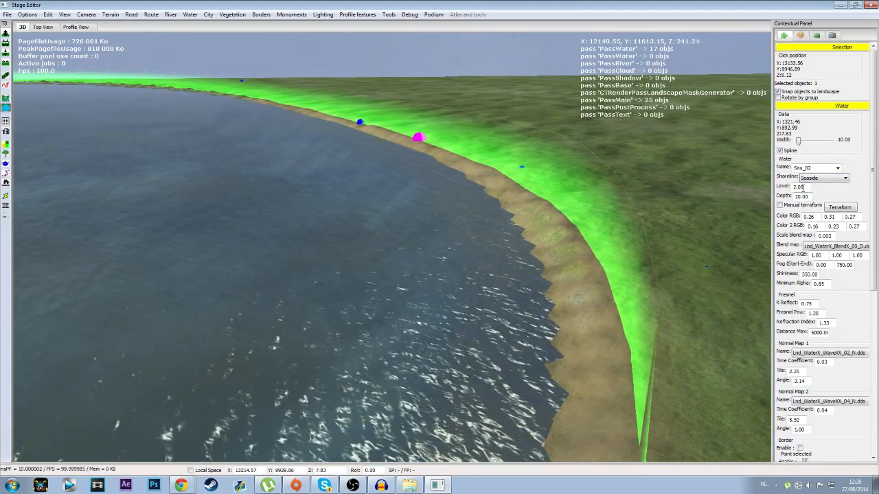
# Step: Set the water level to 1.00
pyautogui.write('1')
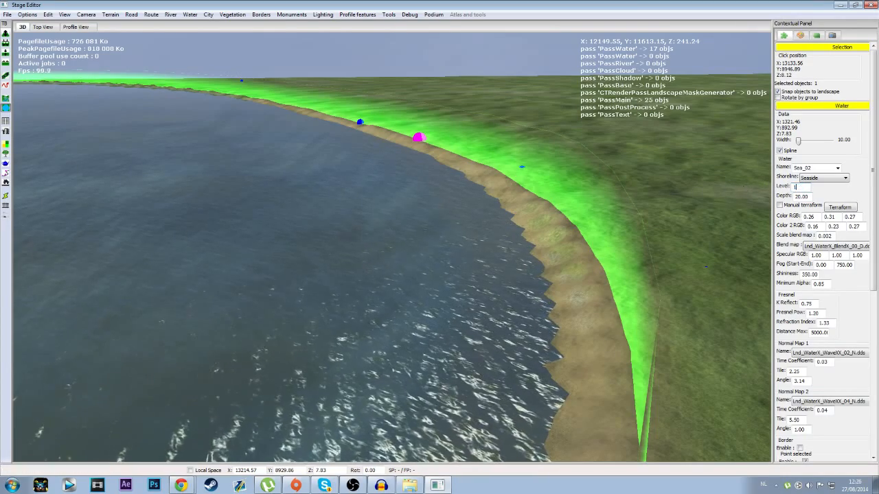
pyautogui.moveTo(331, 280); pyautogui.dragTo(364, 281, button='middle')
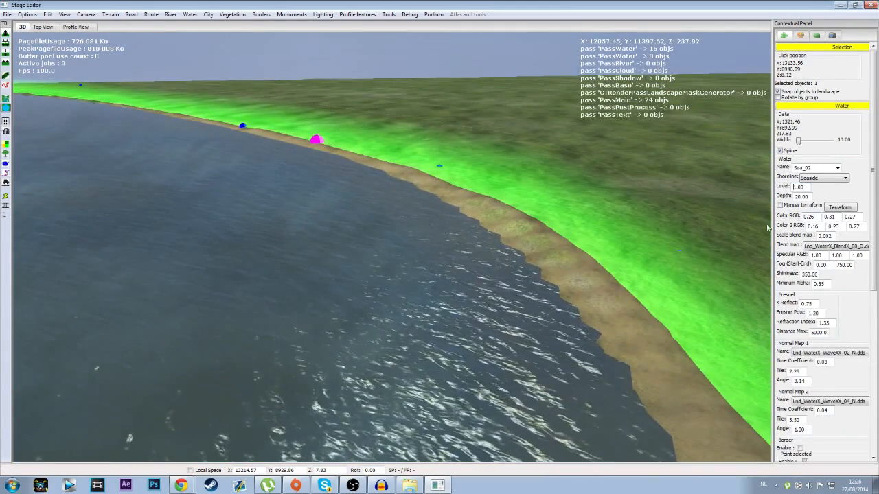
pyautogui.click(797, 187)
pyautogui.press('Tab')
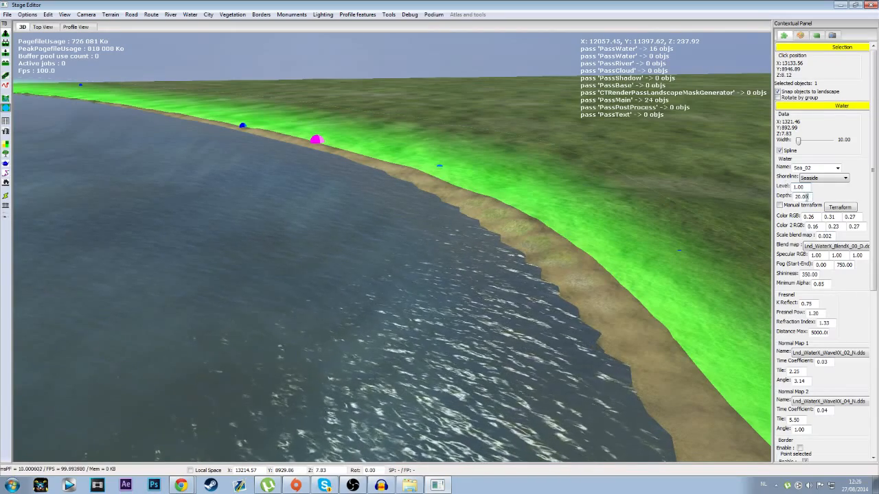
# Step: Lower the water level to 0.50 and view the shore and podium across the water
pyautogui.moveTo(416, 359); pyautogui.dragTo(429, 346, button='middle')
pyautogui.moveTo(806, 187); pyautogui.dragTo(708, 194)
pyautogui.write('0.')
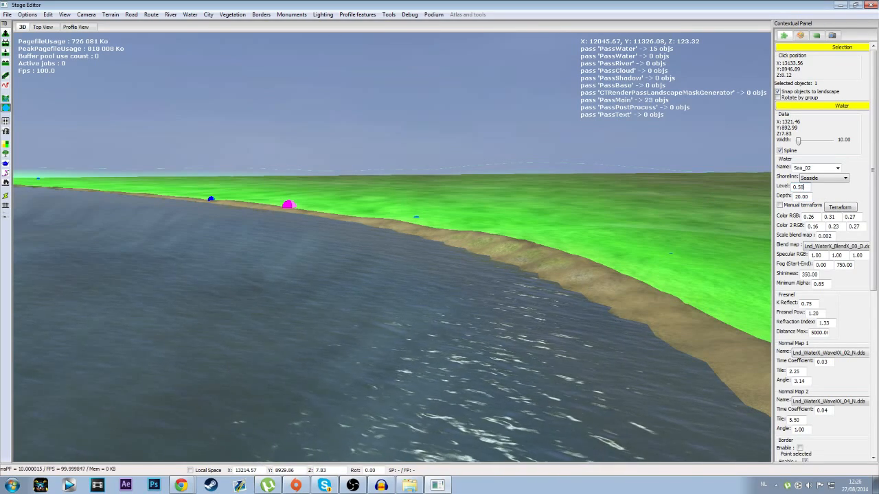
pyautogui.write('50')
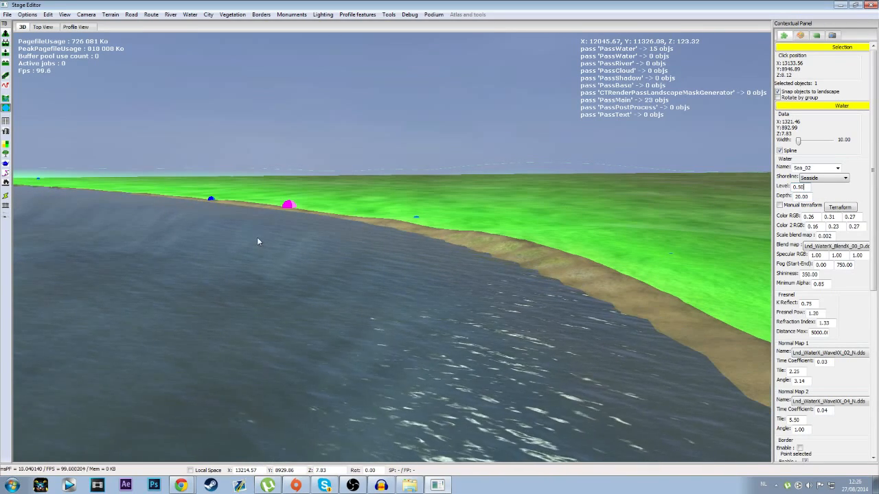
pyautogui.moveTo(274, 230); pyautogui.dragTo(125, 248, button='middle')
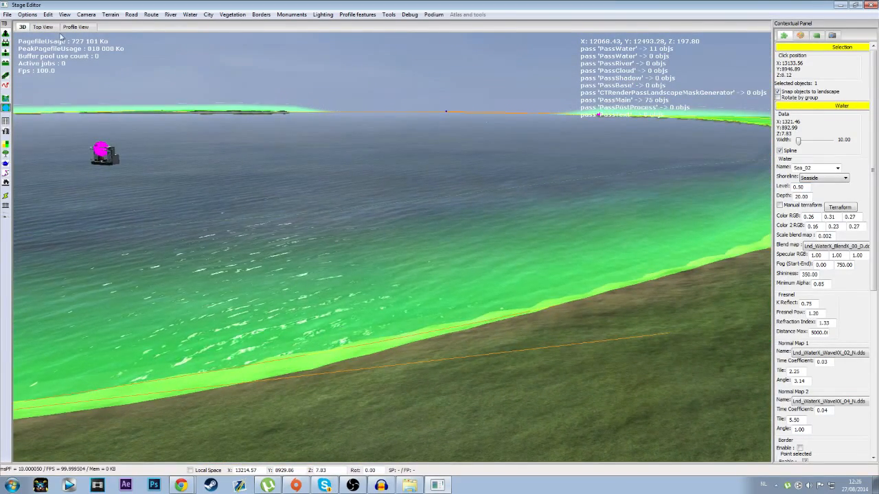
# Step: Export the stage as Kapellen into a new folder named Stages inside Random Stages
pyautogui.click(7, 15)
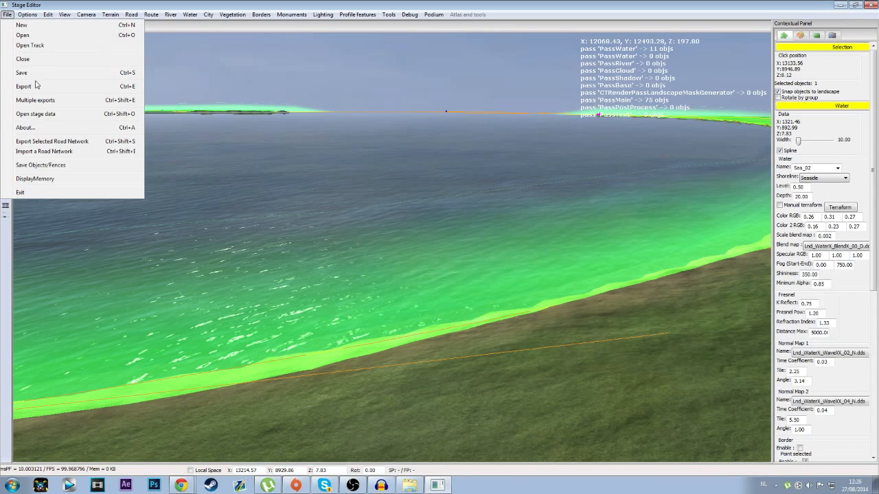
pyautogui.click(35, 88)
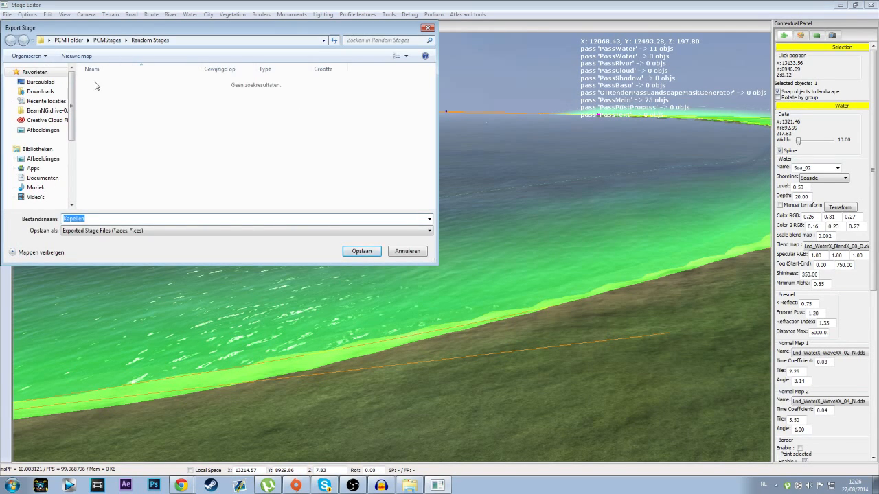
pyautogui.click(75, 56)
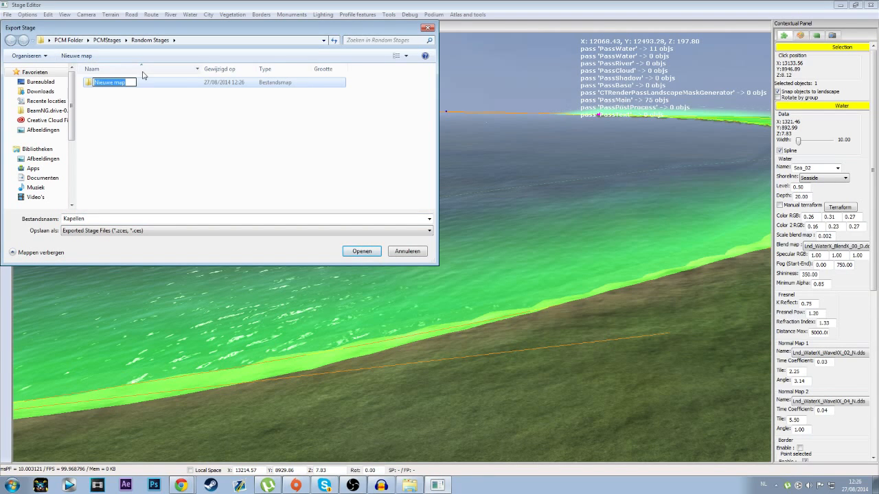
pyautogui.write('Stages')
pyautogui.press('Return')
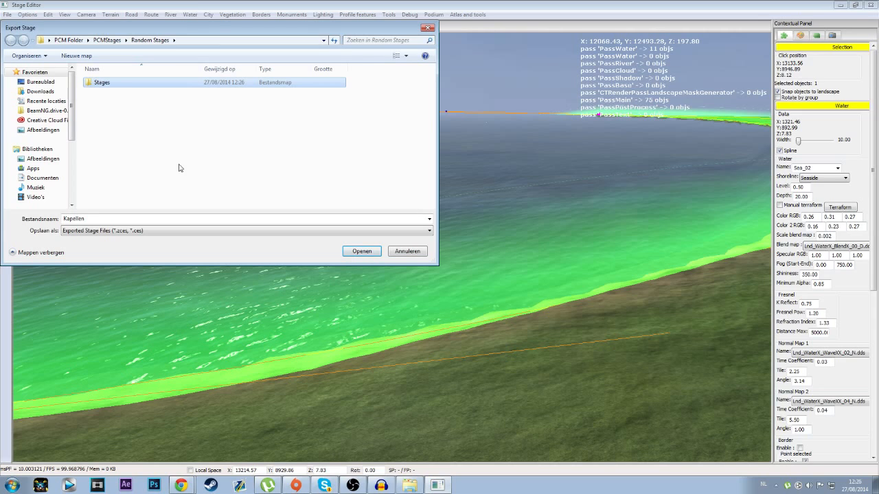
pyautogui.doubleClick(125, 83)
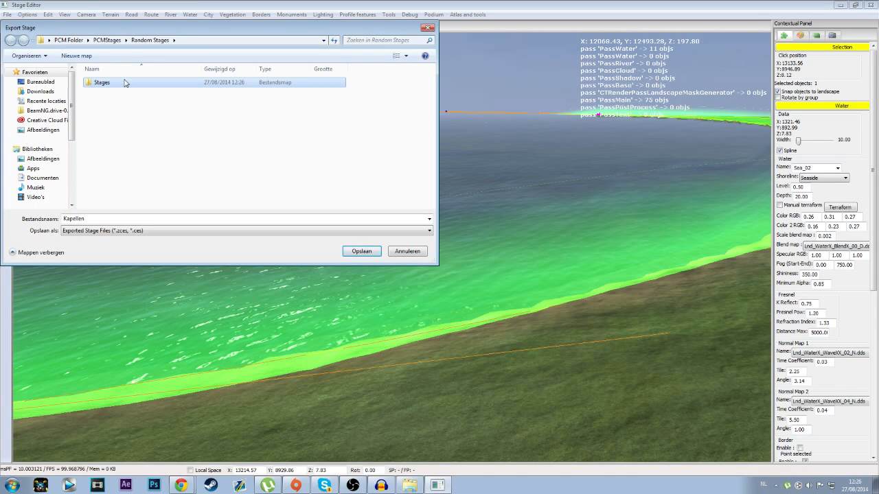
pyautogui.click(100, 218)
pyautogui.click(376, 252)
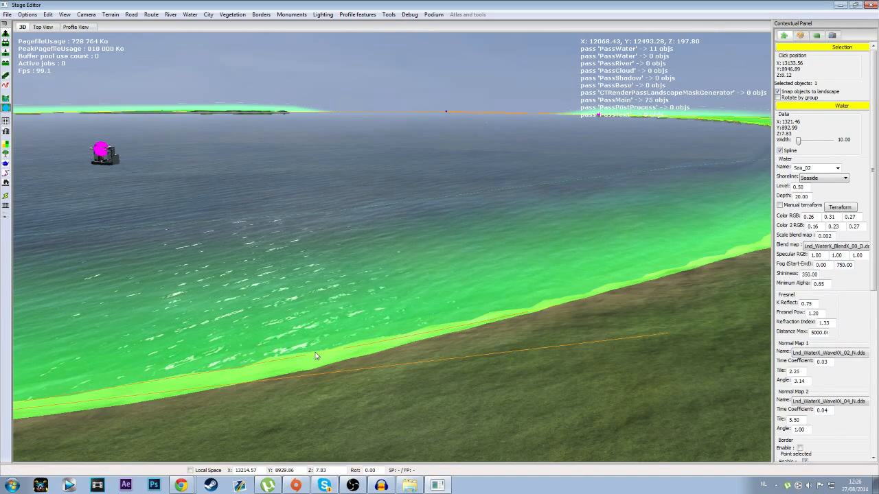
# Step: Open the CM_Stages folder of the PCMDefault Pro Cycling Manager 2014 installation in File Explorer
pyautogui.click(410, 485)
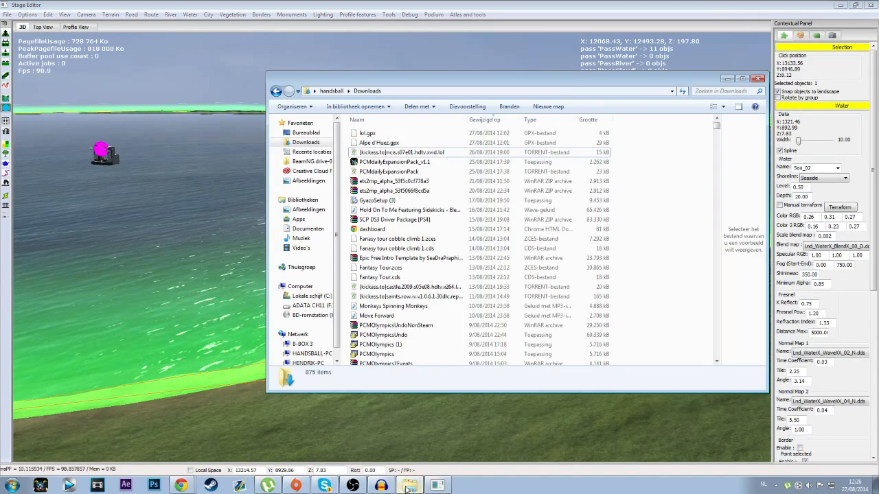
pyautogui.click(306, 132)
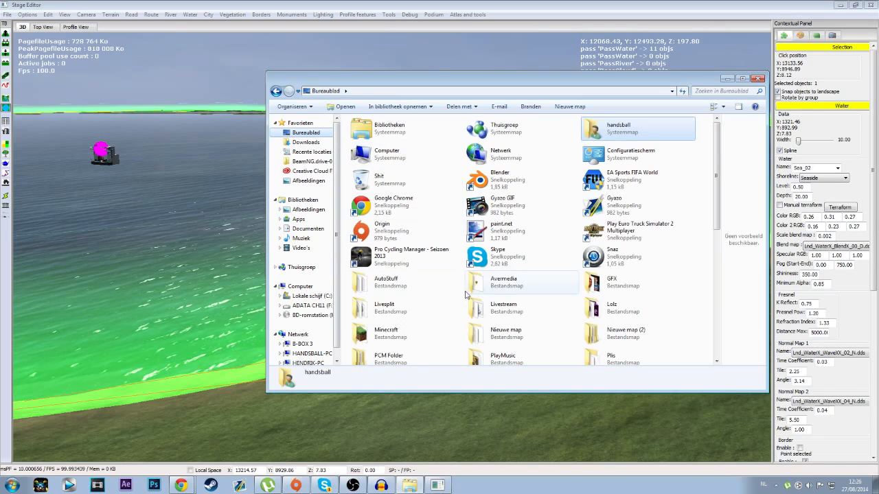
pyautogui.click(386, 332)
pyautogui.scroll(-3, 412, 329)
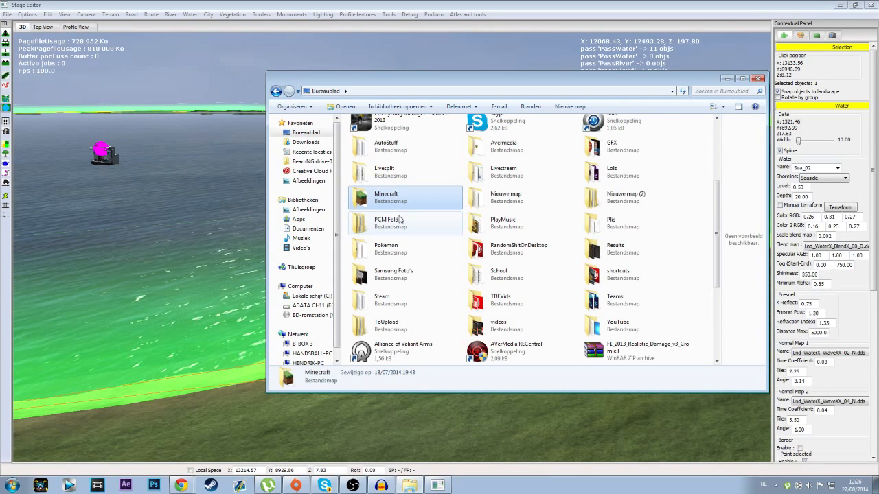
pyautogui.doubleClick(400, 220)
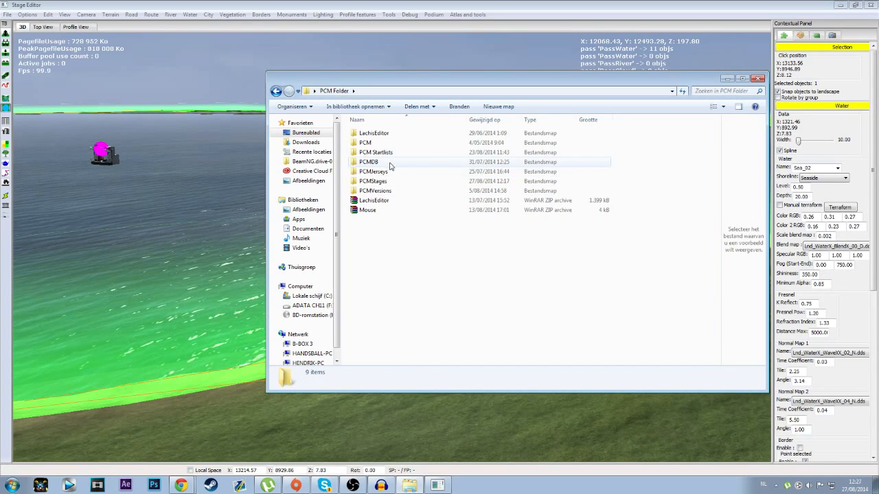
pyautogui.doubleClick(388, 181)
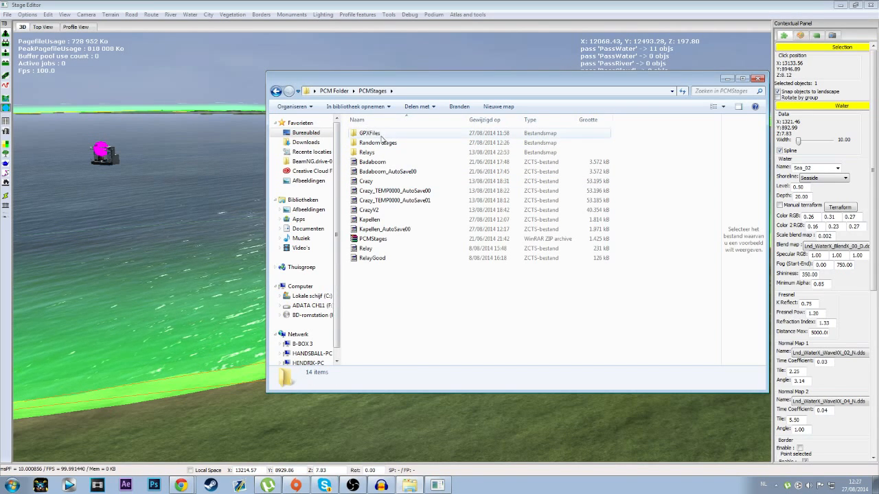
pyautogui.click(276, 92)
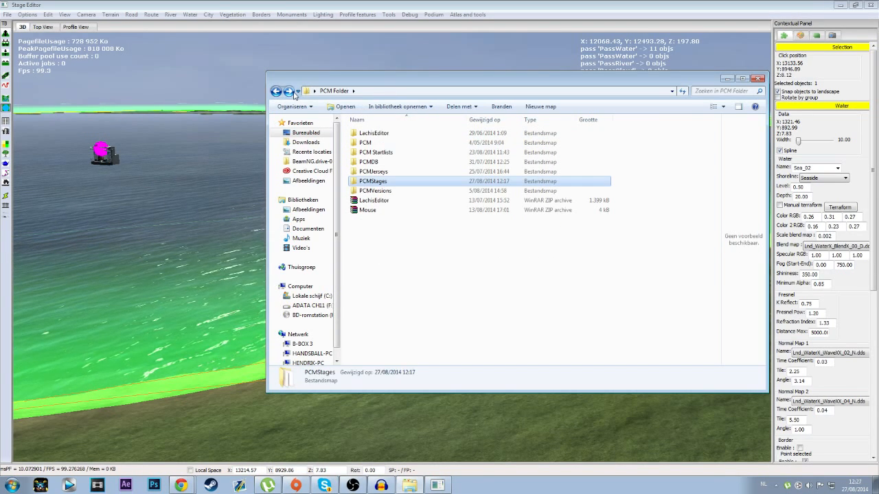
pyautogui.doubleClick(377, 191)
pyautogui.doubleClick(375, 143)
pyautogui.doubleClick(382, 133)
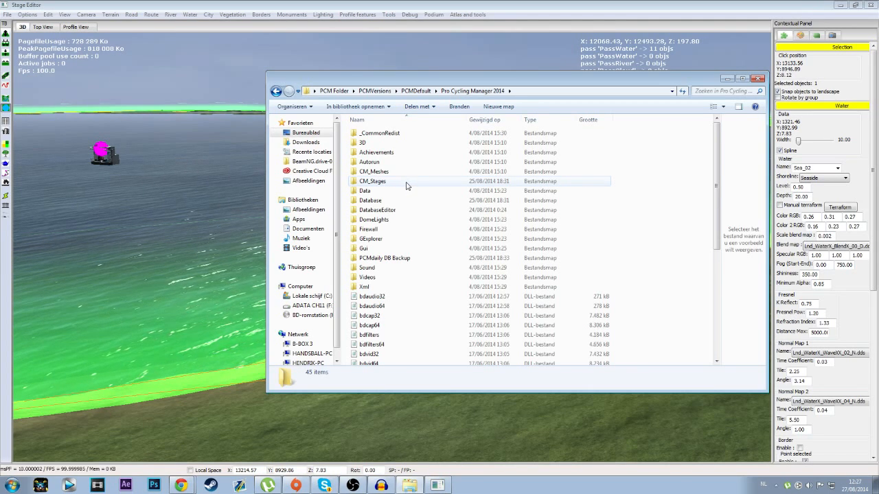
pyautogui.doubleClick(407, 184)
# Step: Examine the naming and the paired .cds and .zces files of the game's stages, from the c0 races to the top_tdf stages
pyautogui.click(435, 251)
pyautogui.scroll(-20, 437, 247)
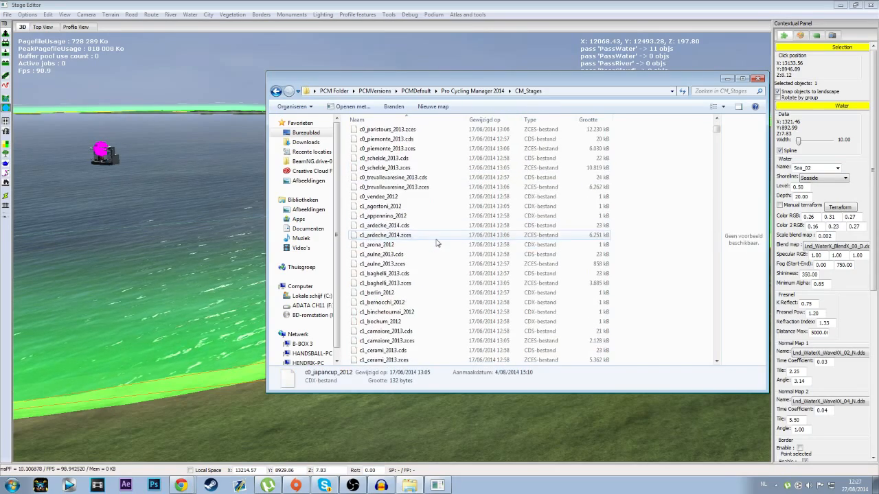
pyautogui.scroll(-20, 441, 240)
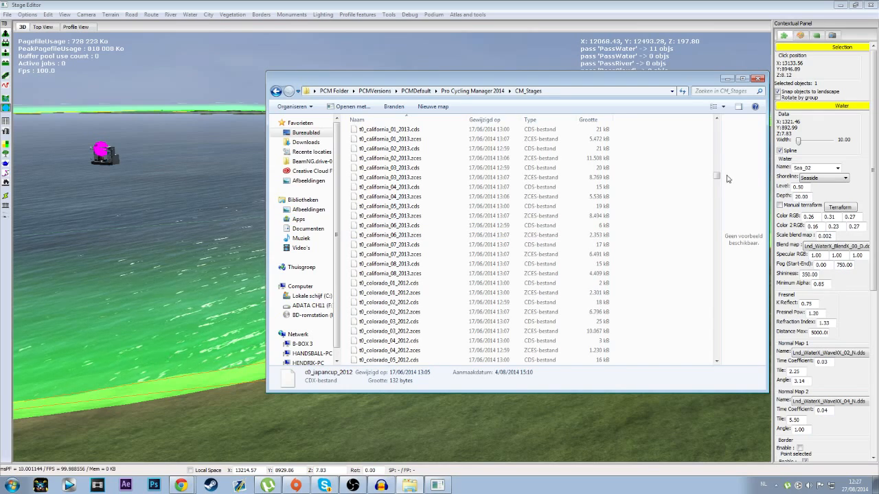
pyautogui.moveTo(717, 177); pyautogui.dragTo(716, 126)
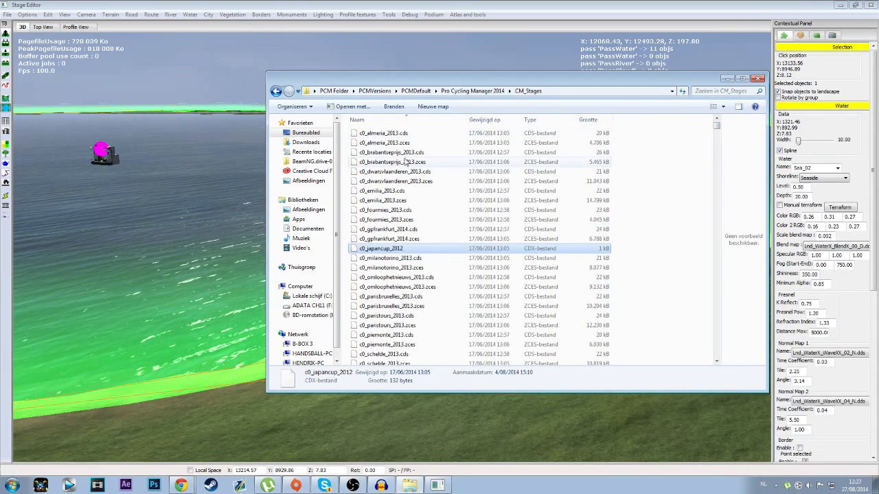
pyautogui.click(412, 172)
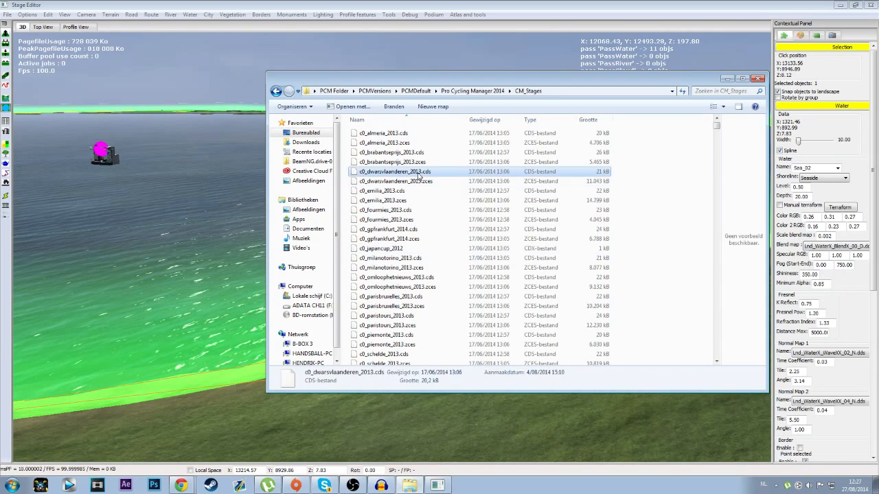
pyautogui.keyDown('shift'); pyautogui.click(412, 182); pyautogui.keyUp('shift')
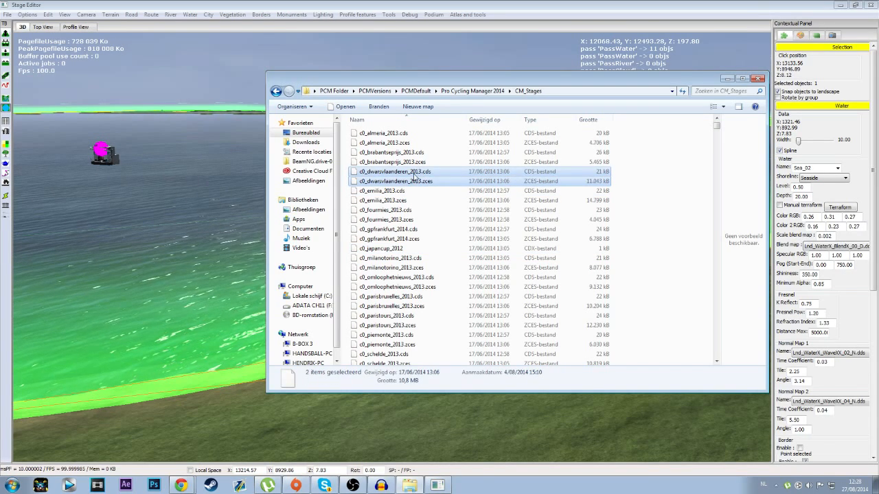
pyautogui.click(416, 277)
pyautogui.scroll(-10, 466, 278)
pyautogui.moveTo(716, 141); pyautogui.dragTo(712, 313)
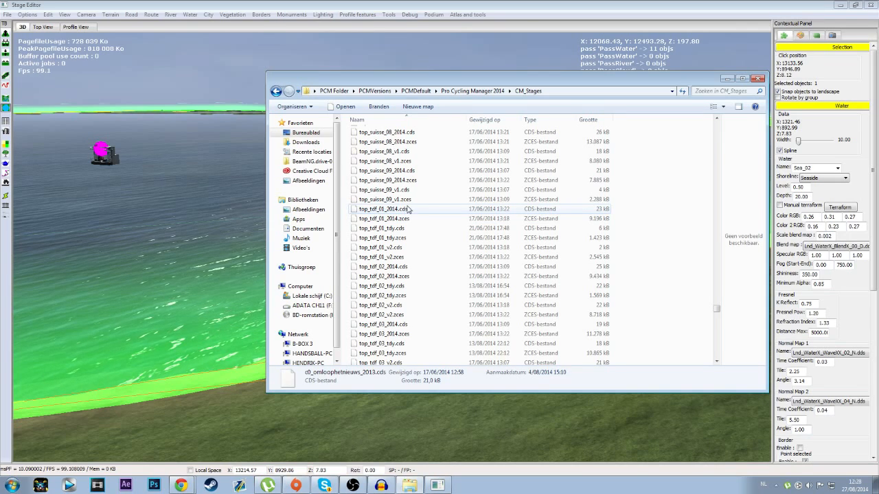
# Step: Copy the base name of the top_tdf_01_2014 stage files without changing them
pyautogui.click(386, 211)
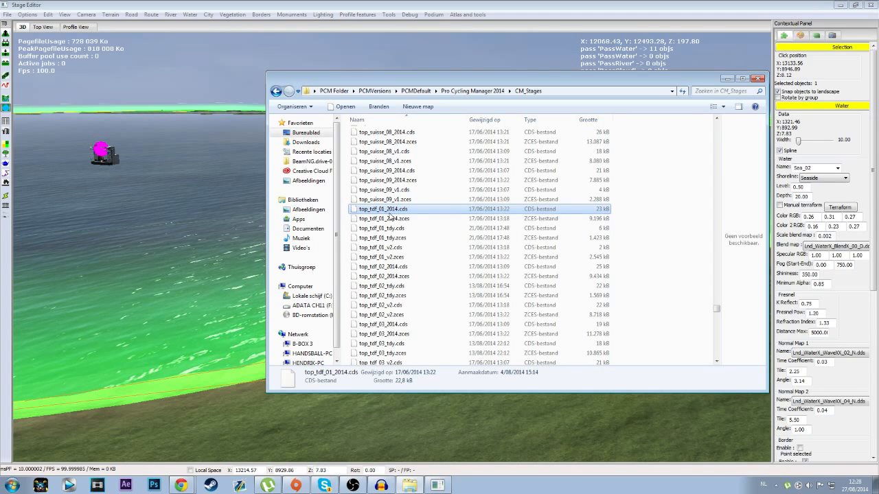
pyautogui.keyDown('shift'); pyautogui.click(389, 218); pyautogui.keyUp('shift')
pyautogui.rightClick(402, 218)
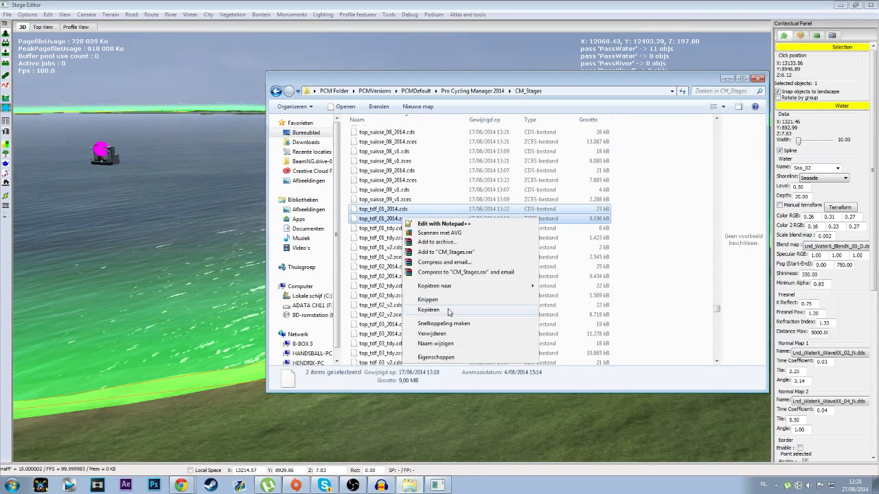
pyautogui.click(435, 343)
pyautogui.hotkey('ctrl', 'c')
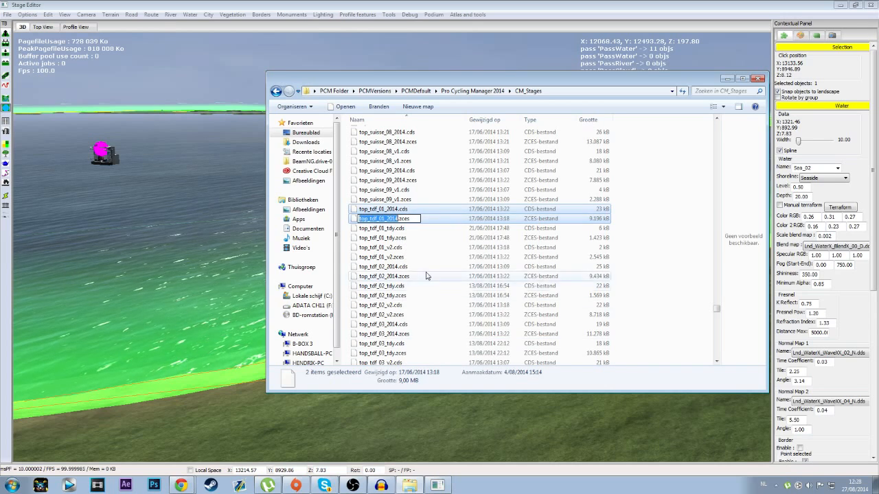
# Step: Open the exported Stages folder inside Random Stages of the PCMStages folder
pyautogui.click(275, 91)
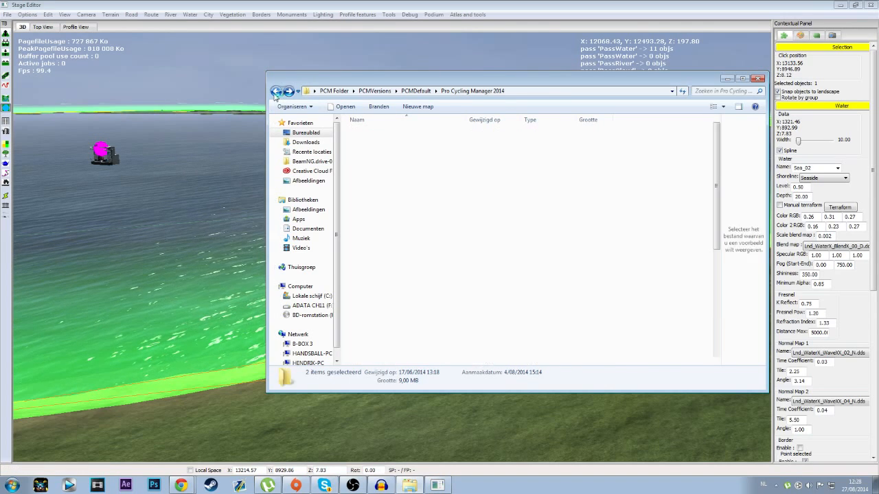
pyautogui.click(276, 92)
pyautogui.click(276, 92)
pyautogui.click(275, 92)
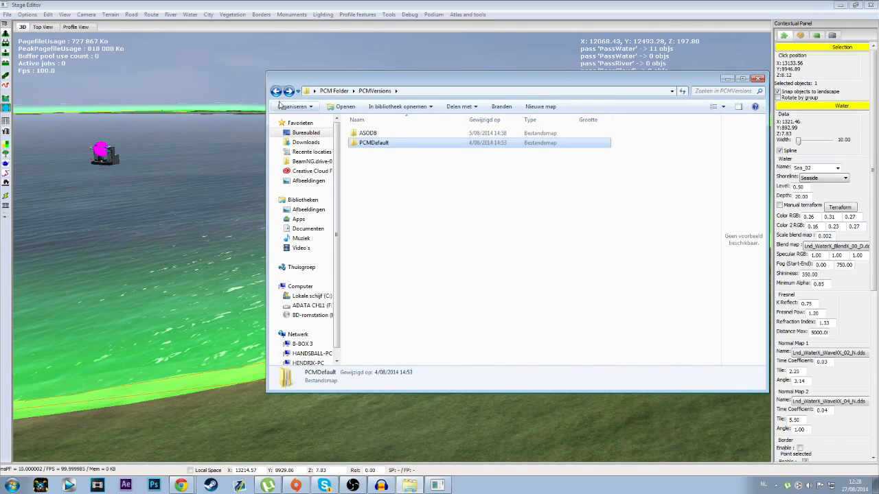
pyautogui.doubleClick(380, 182)
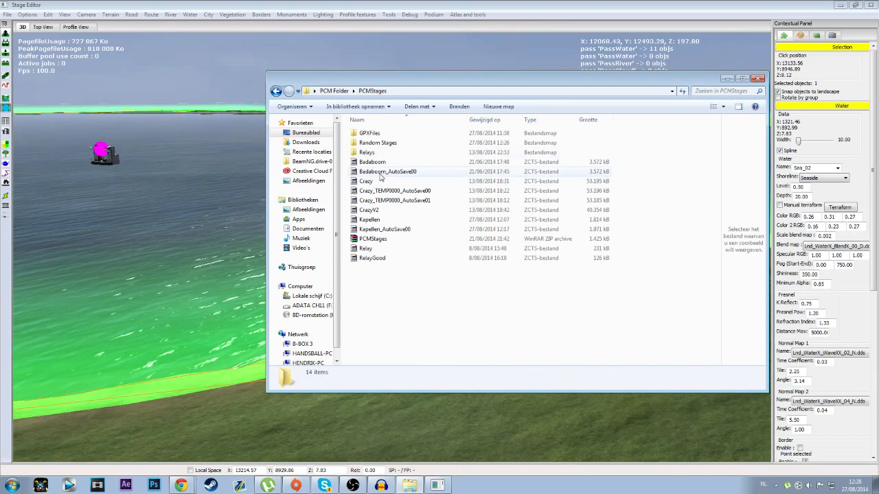
pyautogui.doubleClick(377, 142)
pyautogui.doubleClick(376, 134)
# Step: Rename the exported Kapellen.cds and Kapellen.zces files to top_tdf_01_2014, keeping their extensions
pyautogui.click(376, 134)
pyautogui.rightClick(374, 135)
pyautogui.click(439, 285)
pyautogui.write('top_tdf_01_2014.cds')
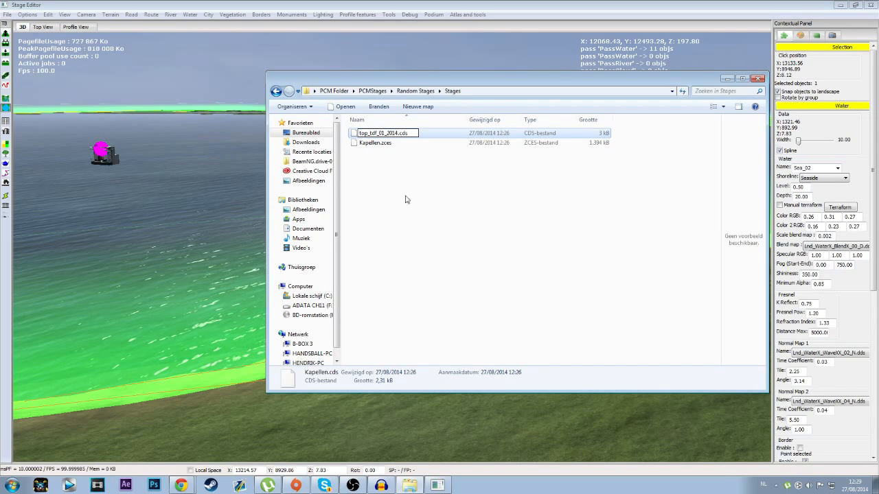
pyautogui.click(405, 186)
pyautogui.rightClick(377, 133)
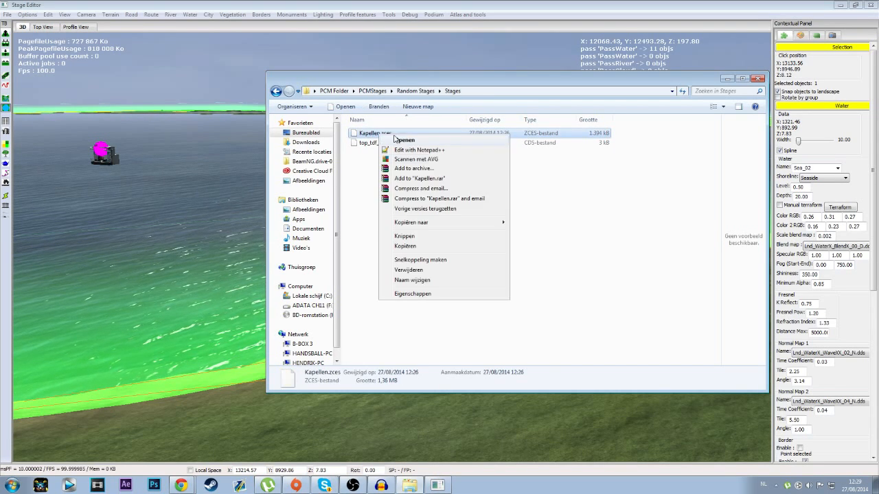
pyautogui.click(415, 281)
pyautogui.hotkey('ctrl', 'v')
pyautogui.click(427, 205)
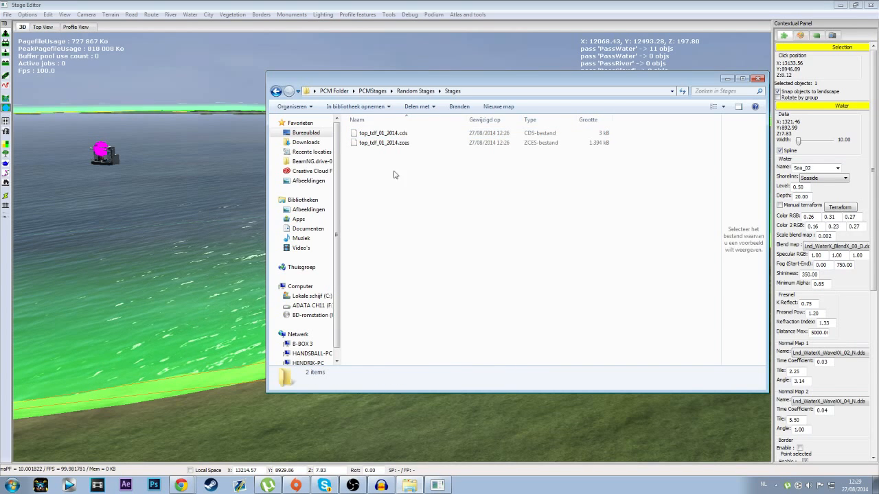
# Step: Rename both exported stage files together as top_tdf_01_RS
pyautogui.click(389, 136)
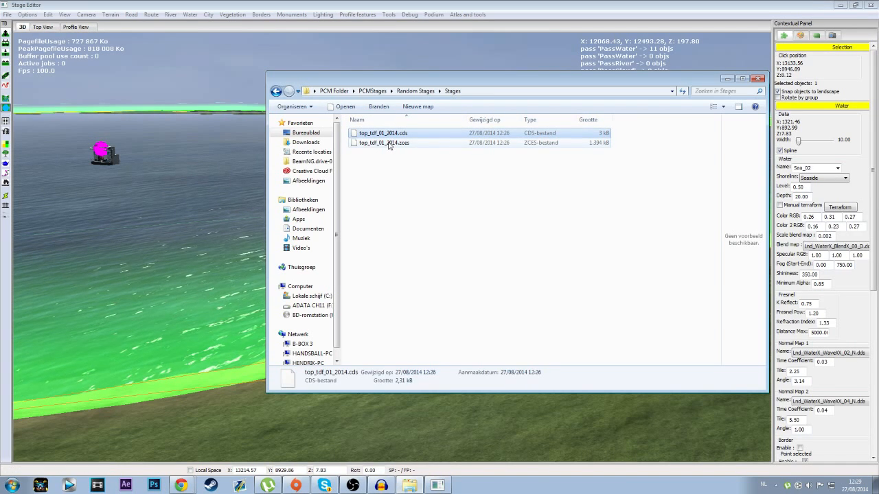
pyautogui.keyDown('ctrl'); pyautogui.click(389, 143); pyautogui.keyUp('ctrl')
pyautogui.rightClick(388, 143)
pyautogui.click(432, 270)
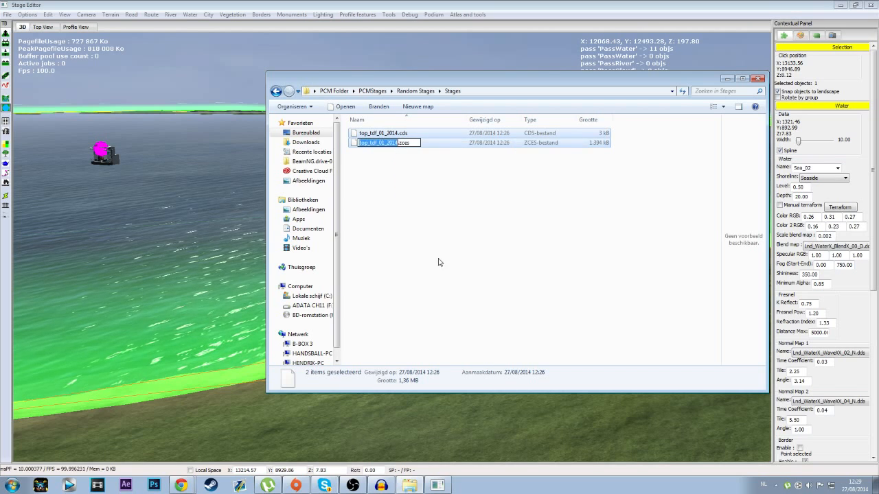
pyautogui.click(398, 142)
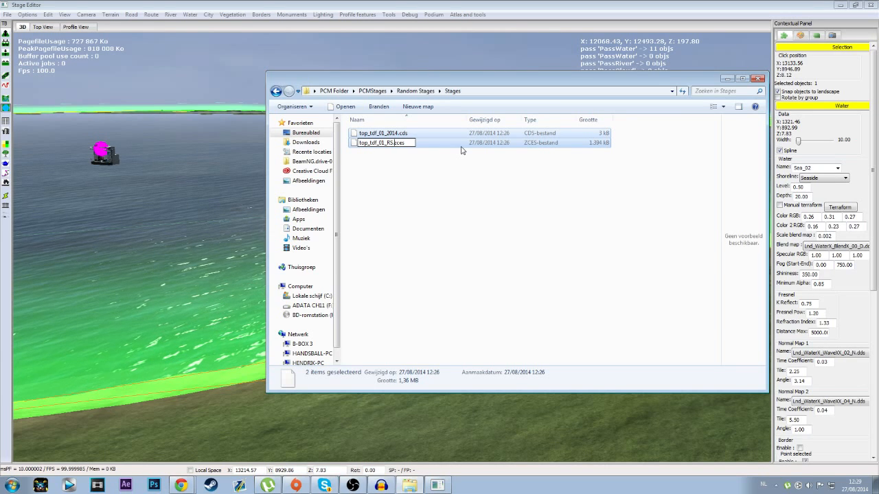
pyautogui.press('Return')
# Step: Copy the top_tdf_01_RS.cds and top_tdf_01_RS.zces files to the clipboard
pyautogui.click(390, 134)
pyautogui.keyDown('ctrl'); pyautogui.click(397, 144); pyautogui.keyUp('ctrl')
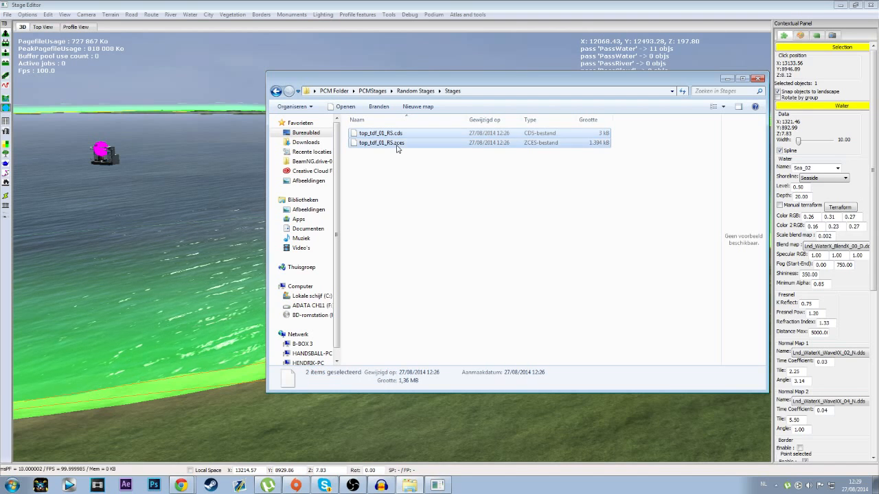
pyautogui.rightClick(397, 146)
pyautogui.click(413, 234)
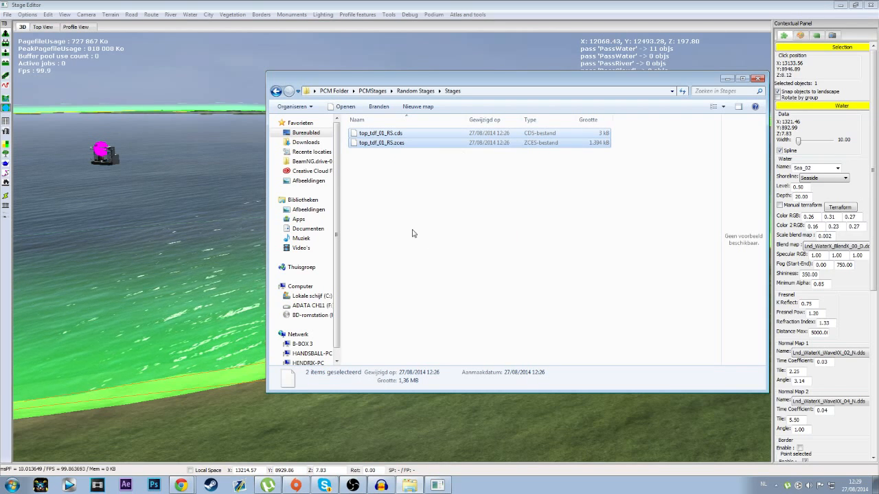
# Step: Paste both stage files into the CM_Stages folder of the PCMDefault Pro Cycling Manager 2014 installation
pyautogui.click(275, 92)
pyautogui.click(275, 92)
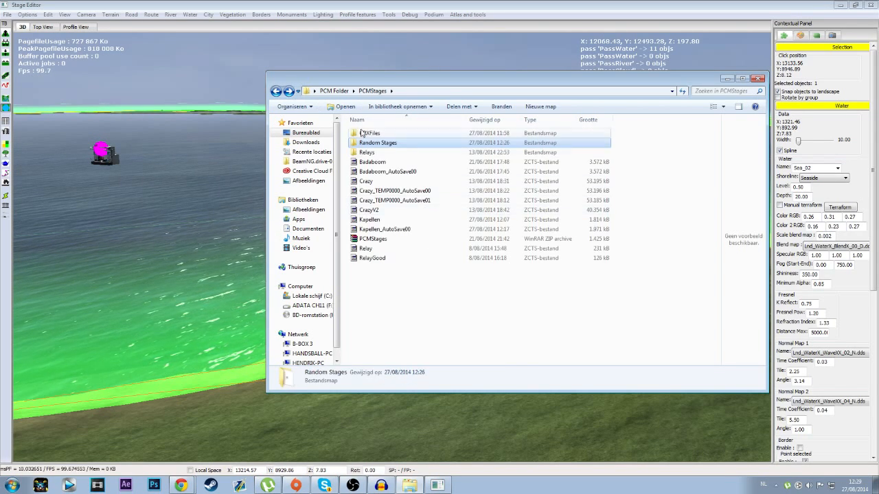
pyautogui.click(277, 92)
pyautogui.doubleClick(391, 192)
pyautogui.doubleClick(385, 143)
pyautogui.doubleClick(384, 133)
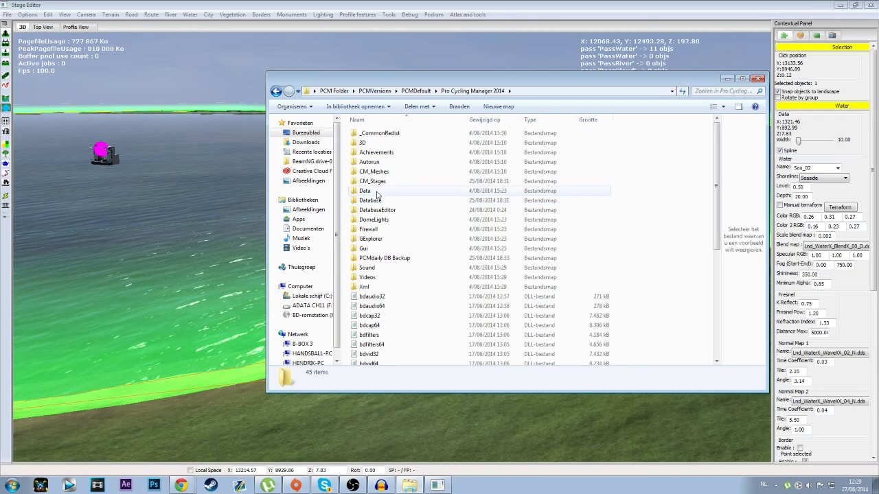
pyautogui.doubleClick(385, 181)
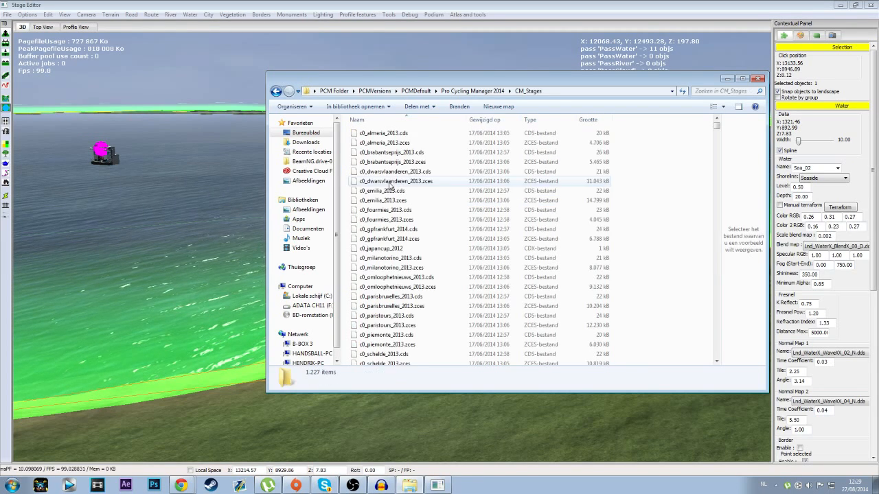
pyautogui.rightClick(345, 259)
pyautogui.click(369, 322)
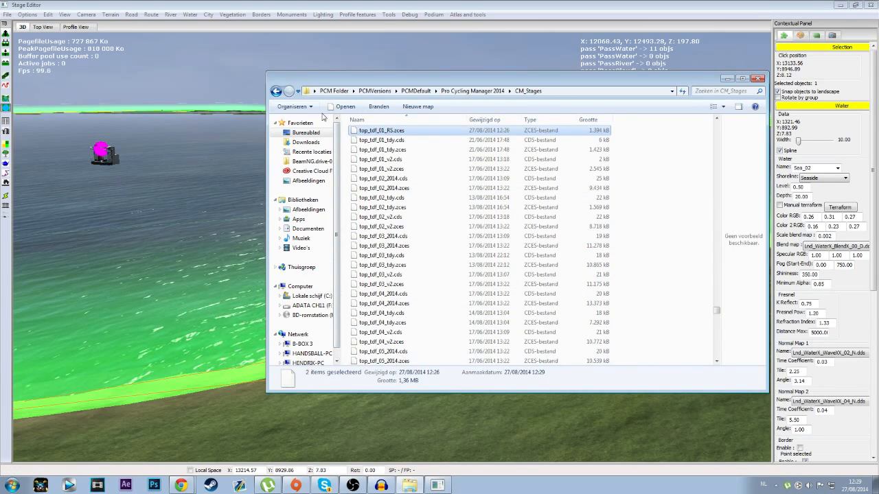
# Step: Try to launch the PCM application from the Pro Cycling Manager 2014 folder and dismiss its error dialog
pyautogui.click(275, 92)
pyautogui.click(419, 335)
pyautogui.scroll(-7, 415, 334)
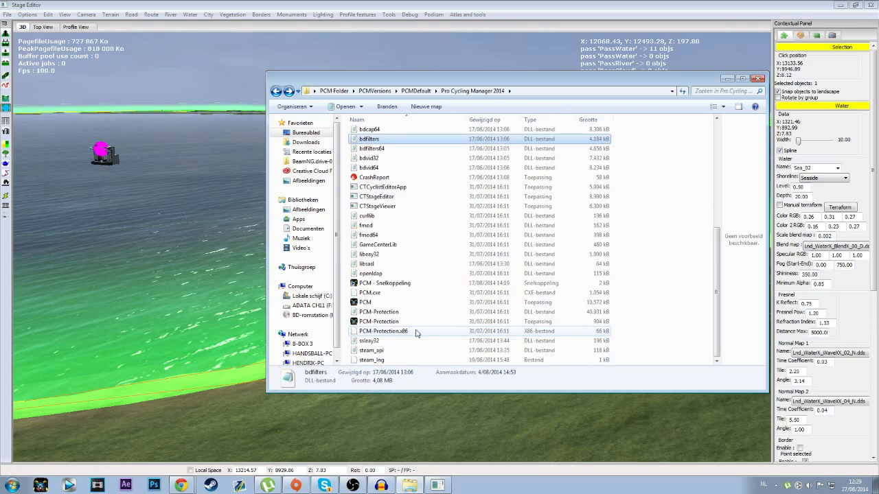
pyautogui.doubleClick(379, 306)
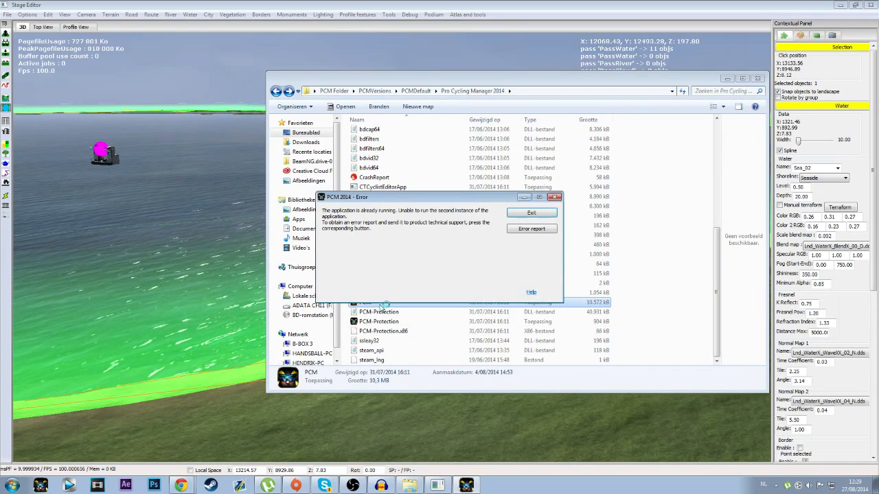
pyautogui.click(555, 197)
# Step: Close the Stage Editor and save the stage under its suggested file name in the Stages folder
pyautogui.click(280, 7)
pyautogui.click(8, 14)
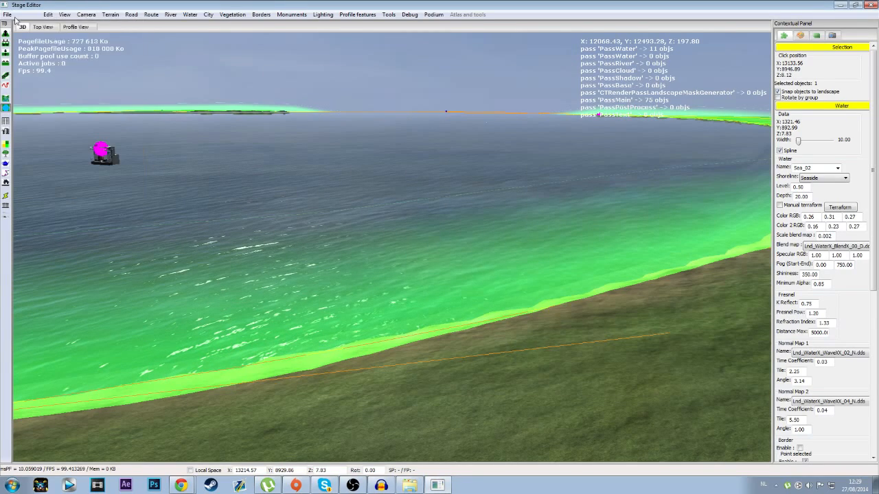
pyautogui.click(876, 3)
pyautogui.click(419, 272)
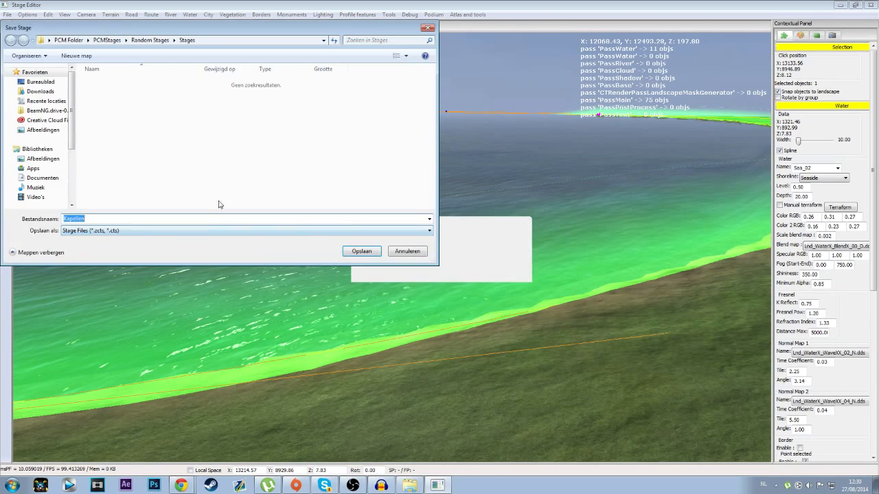
pyautogui.click(357, 253)
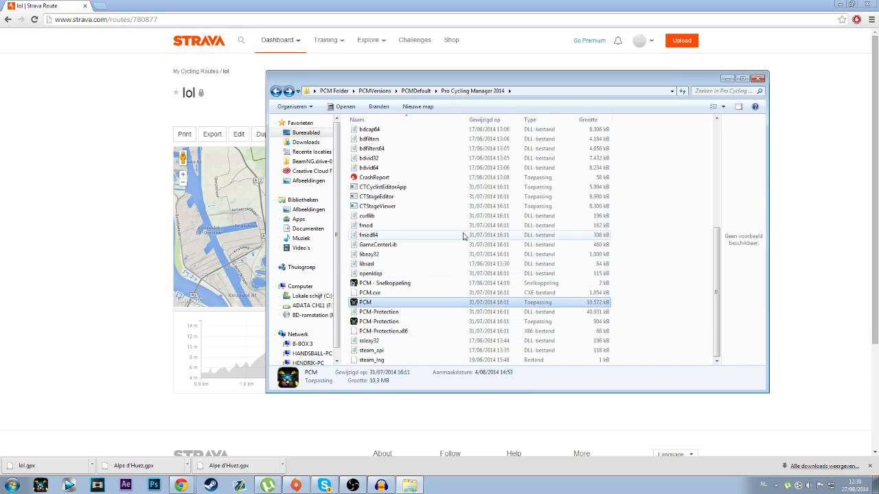
# Step: Launch PCM from the Pro Cycling Manager 2014 folder and open the single-player stage race mode, accepting the expansion pack notice
pyautogui.doubleClick(379, 304)
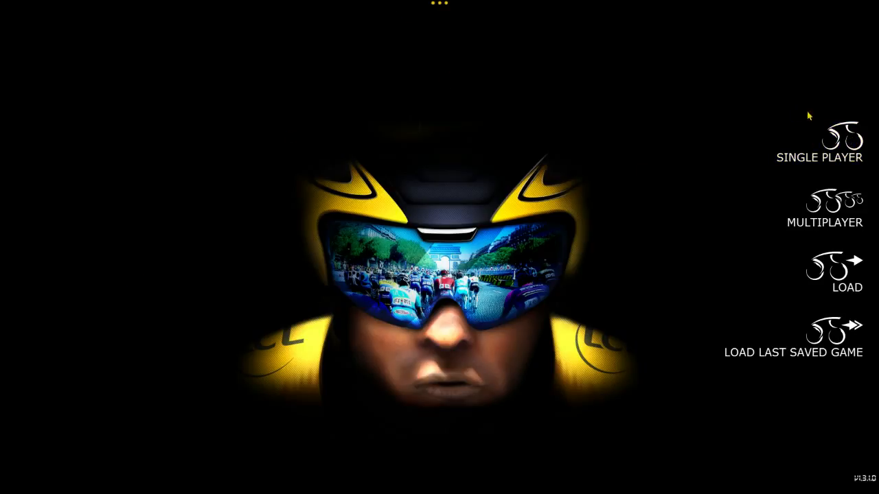
pyautogui.click(848, 144)
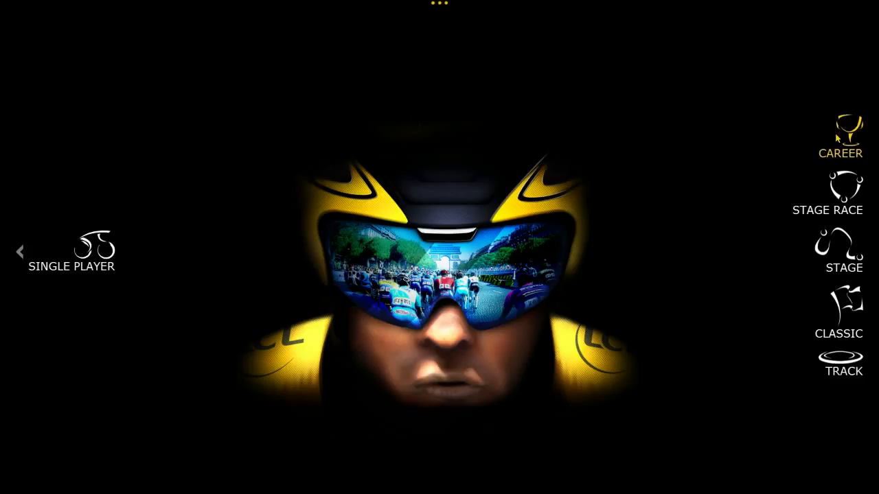
pyautogui.click(843, 200)
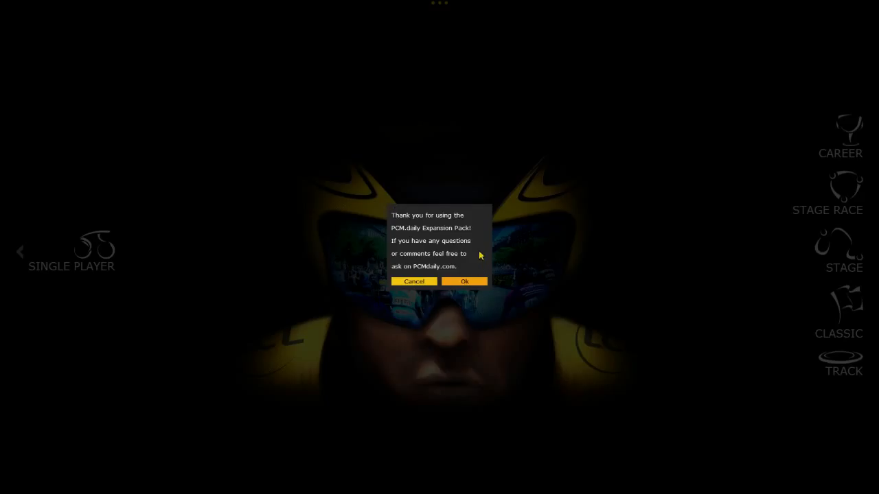
pyautogui.click(458, 280)
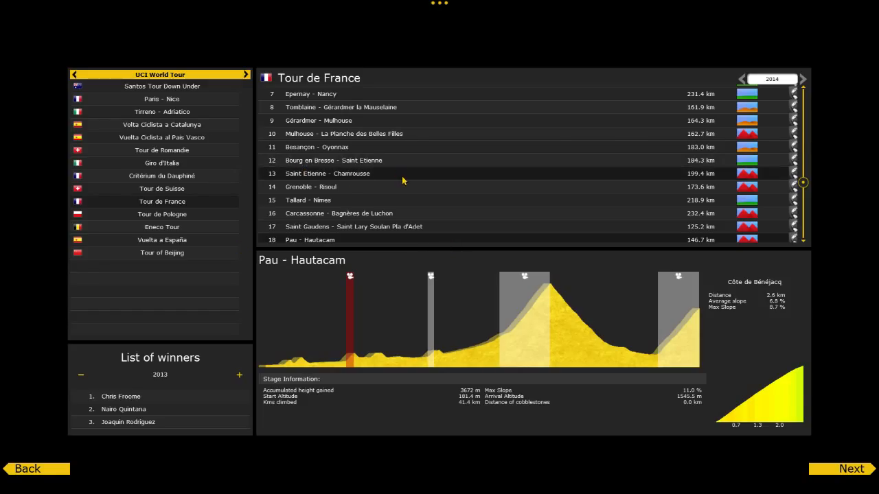
# Step: Switch the Tour de France to the race variant that contains the custom Lol - Lol opening stage
pyautogui.click(403, 180)
pyautogui.scroll(3, 402, 180)
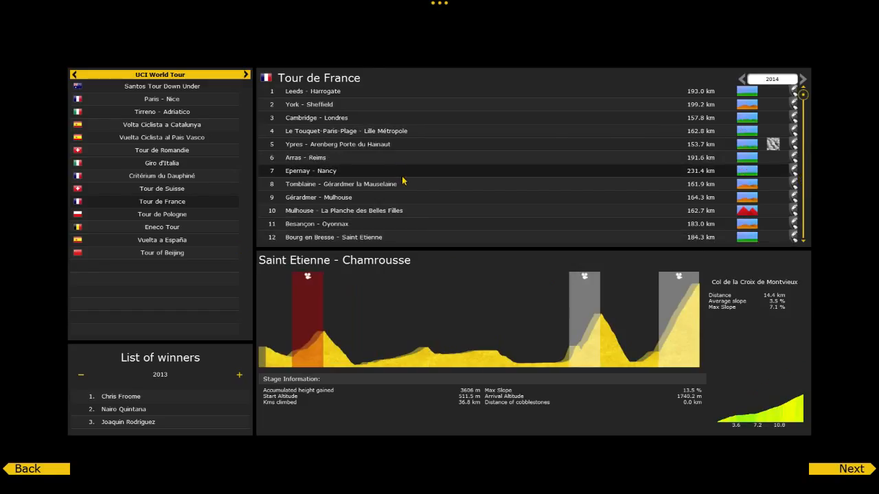
pyautogui.click(383, 95)
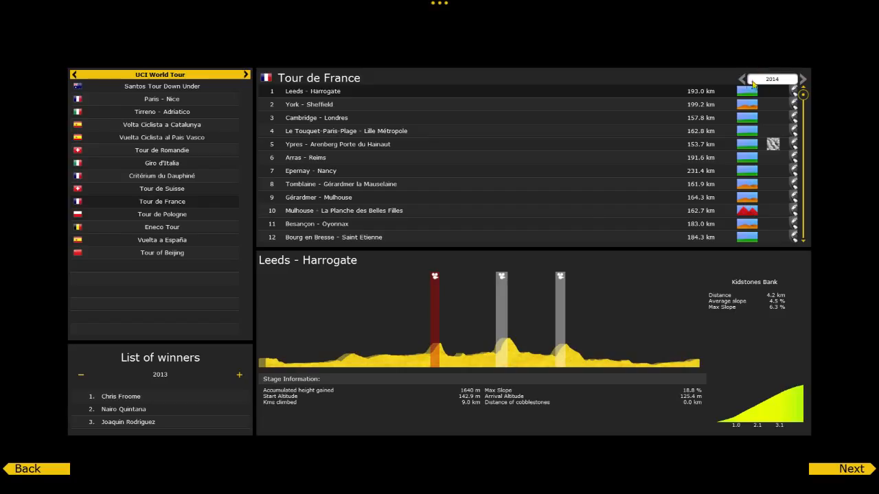
pyautogui.click(802, 80)
pyautogui.click(804, 81)
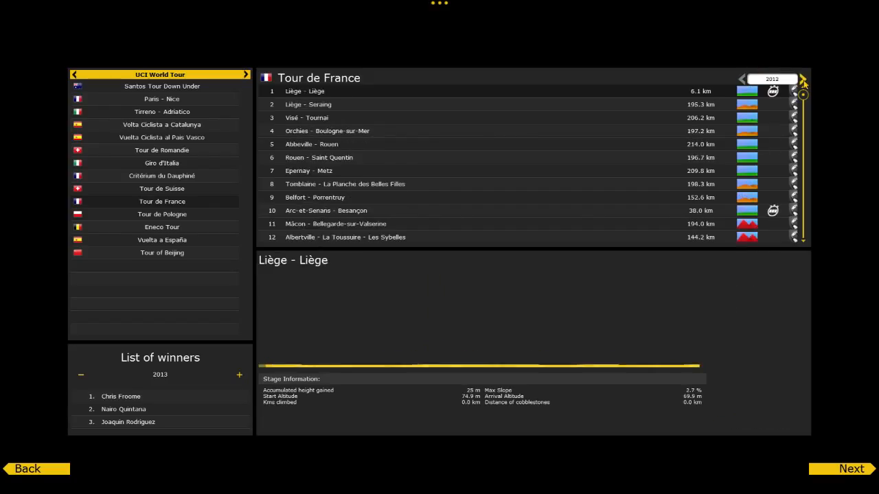
pyautogui.click(803, 81)
pyautogui.click(804, 81)
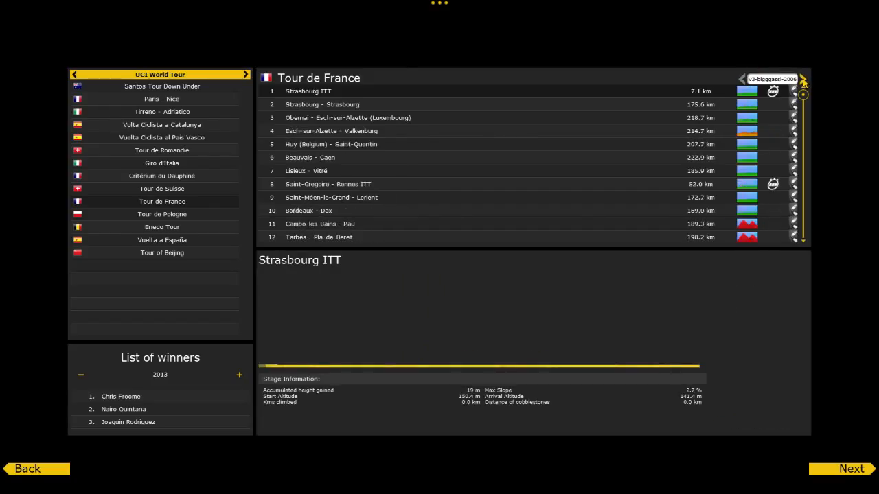
pyautogui.click(803, 81)
pyautogui.click(803, 81)
pyautogui.click(803, 81)
pyautogui.click(803, 81)
pyautogui.click(803, 81)
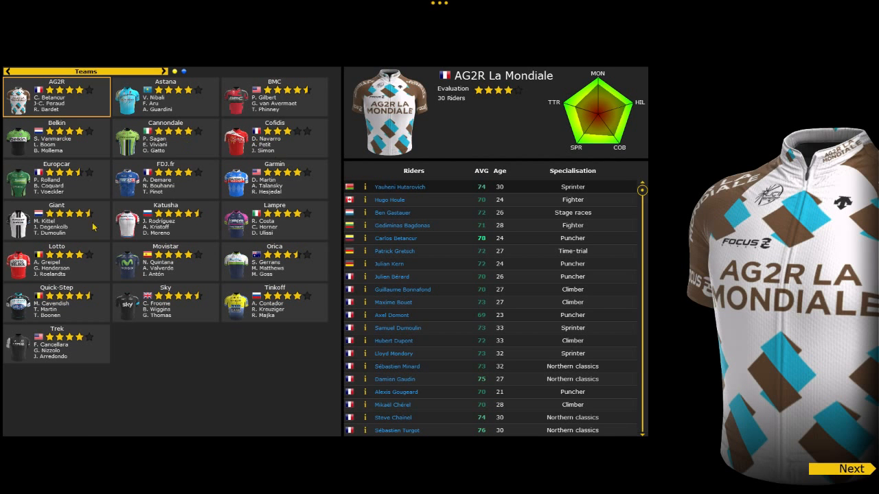
# Step: Choose the Lotto team for the race and sort its riders by COB rating
pyautogui.click(65, 249)
pyautogui.click(851, 469)
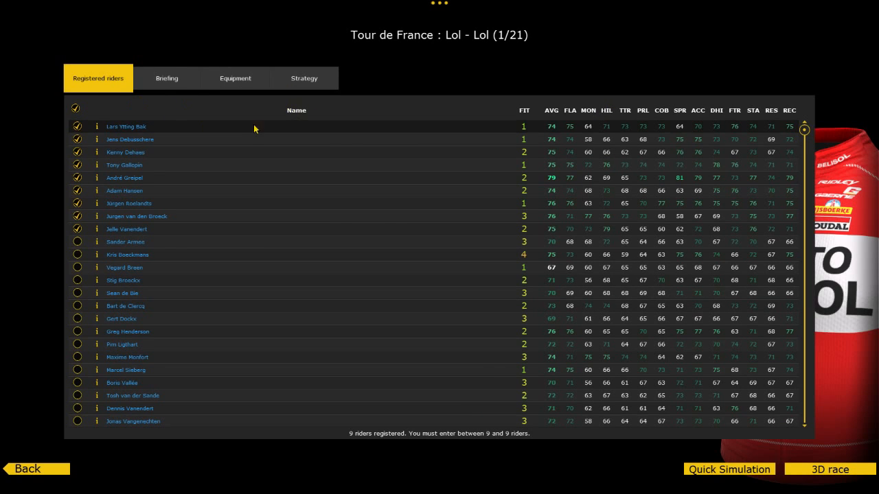
pyautogui.click(669, 111)
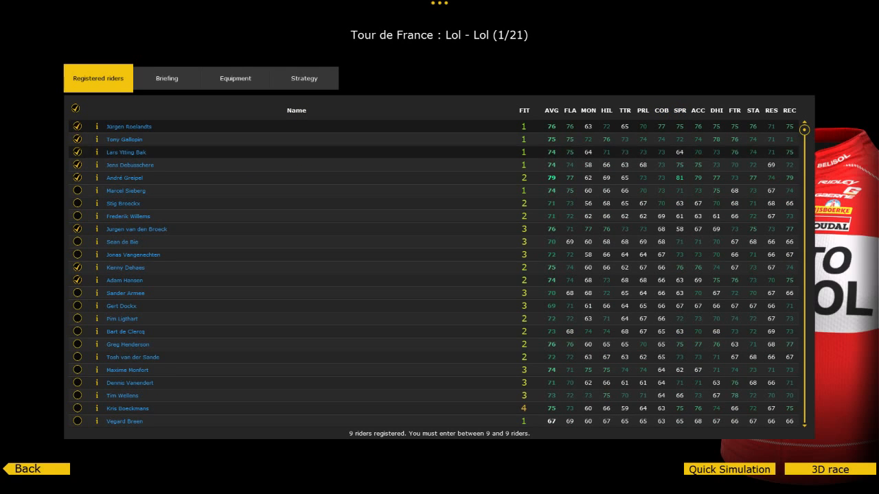
# Step: Register the nine riders with the highest COB ratings, deselecting the lower-rated ones, and start the 3D race
pyautogui.click(76, 191)
pyautogui.click(77, 203)
pyautogui.click(77, 216)
pyautogui.click(77, 267)
pyautogui.click(77, 280)
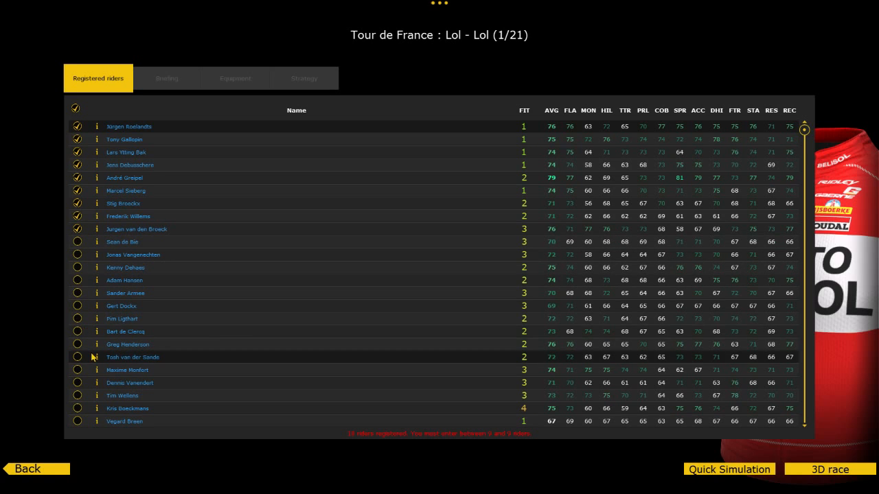
pyautogui.scroll(-3, 82, 357)
pyautogui.click(79, 408)
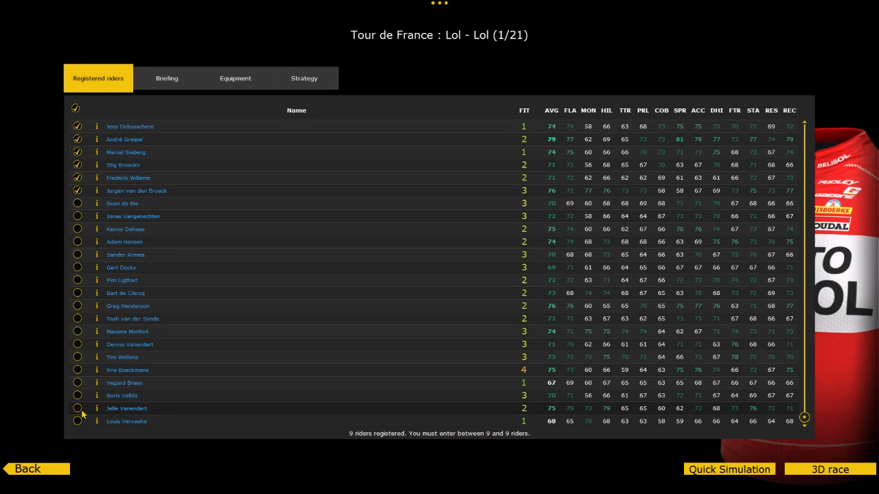
pyautogui.click(822, 474)
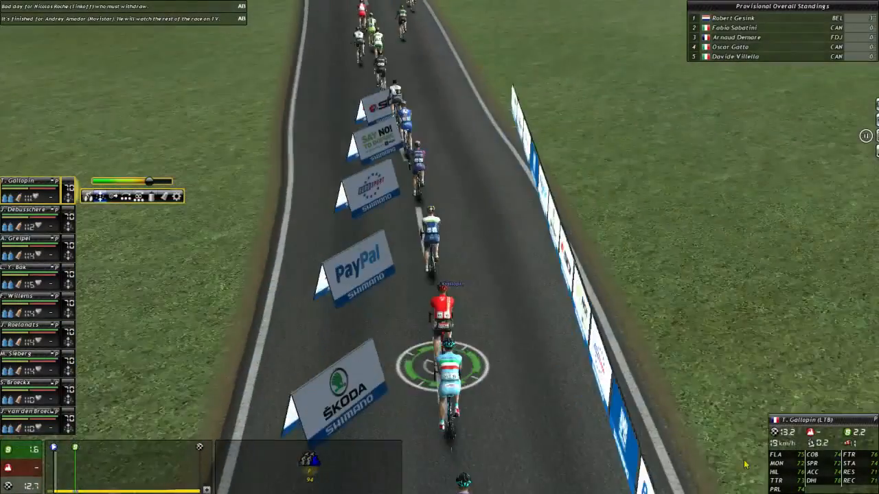
# Step: Examine the custom stage's road, cobbles and race arches from different riders and camera angles, and quit the race
pyautogui.moveTo(745, 465); pyautogui.dragTo(745, 412, button='right')
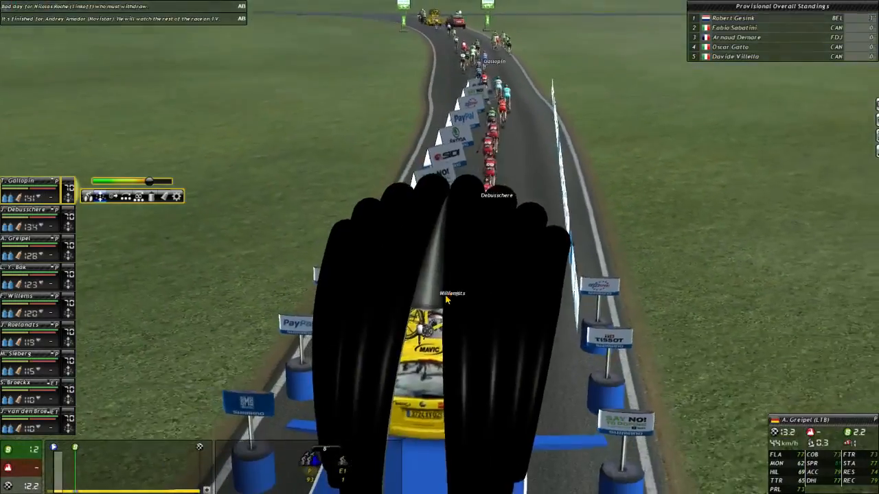
pyautogui.moveTo(446, 300); pyautogui.dragTo(314, 296, button='right')
pyautogui.moveTo(394, 338); pyautogui.dragTo(412, 303, button='right')
pyautogui.click(387, 307)
pyautogui.click(264, 148)
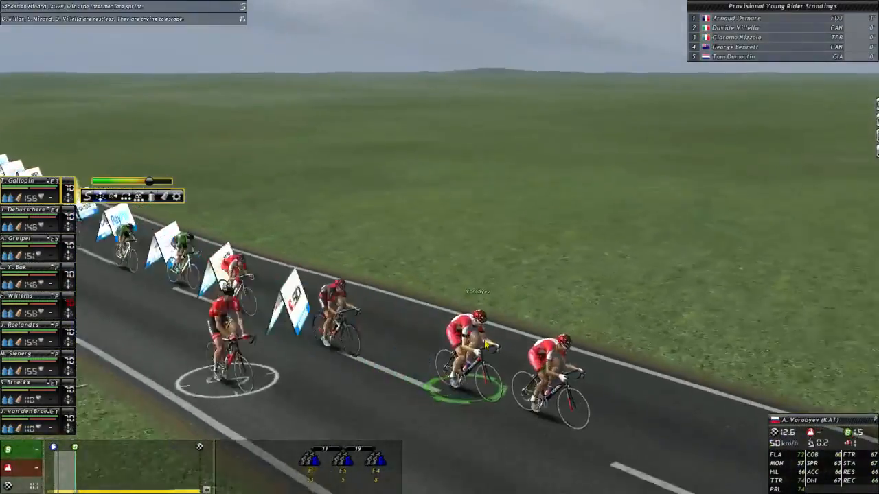
pyautogui.moveTo(511, 347); pyautogui.dragTo(586, 345, button='right')
pyautogui.scroll(5, 577, 346)
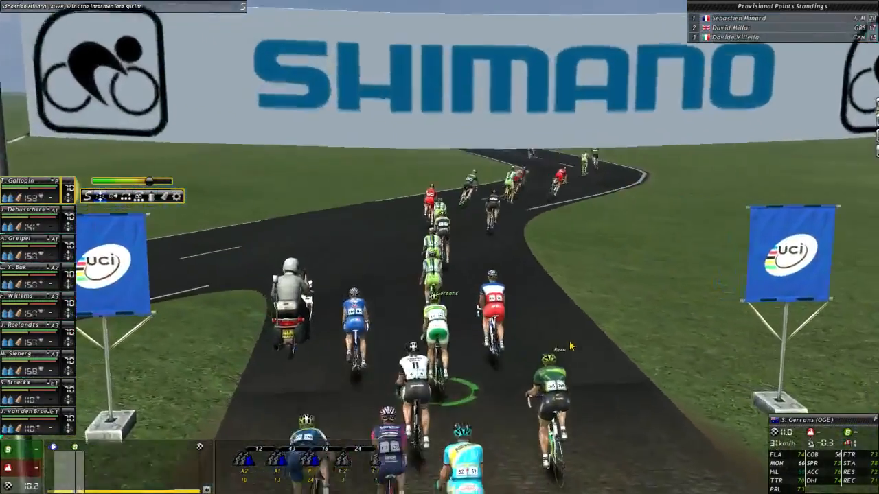
pyautogui.scroll(-3, 568, 346)
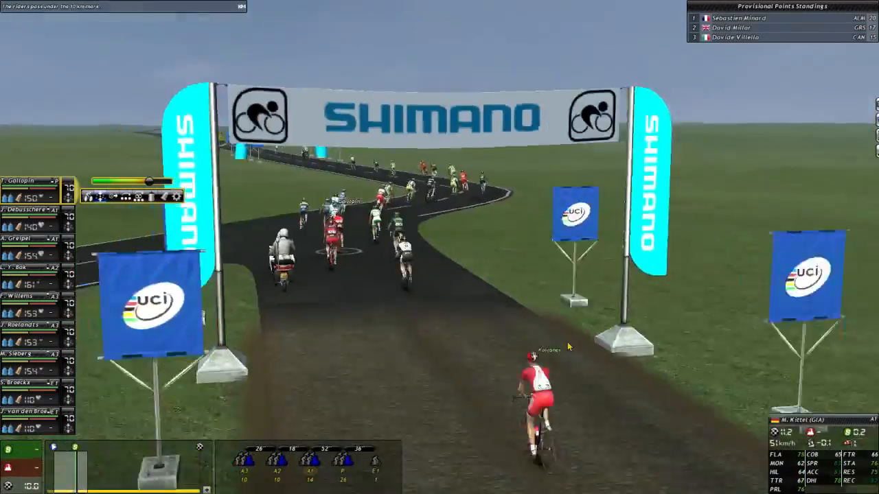
pyautogui.scroll(-5, 569, 346)
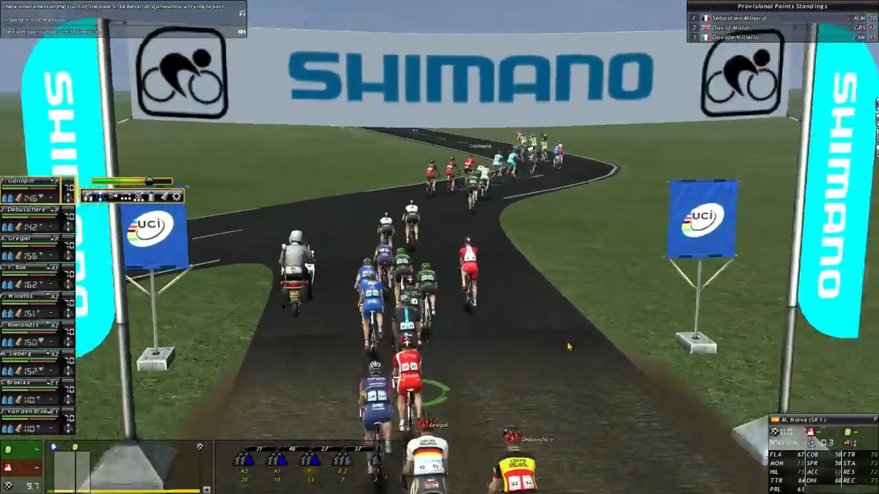
pyautogui.scroll(5, 562, 352)
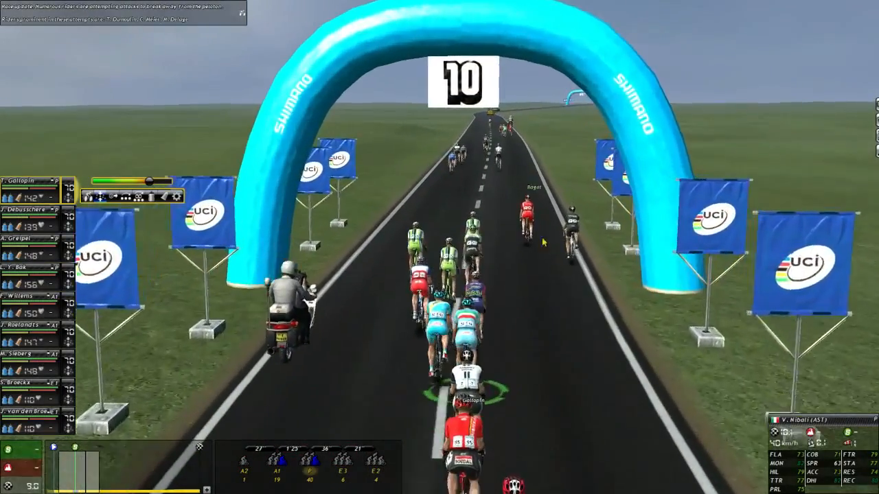
pyautogui.scroll(3, 463, 325)
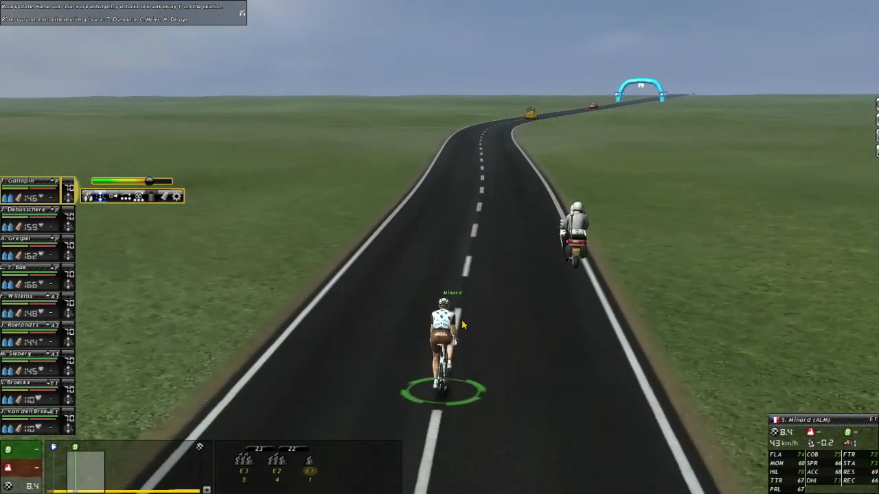
pyautogui.press('Escape')
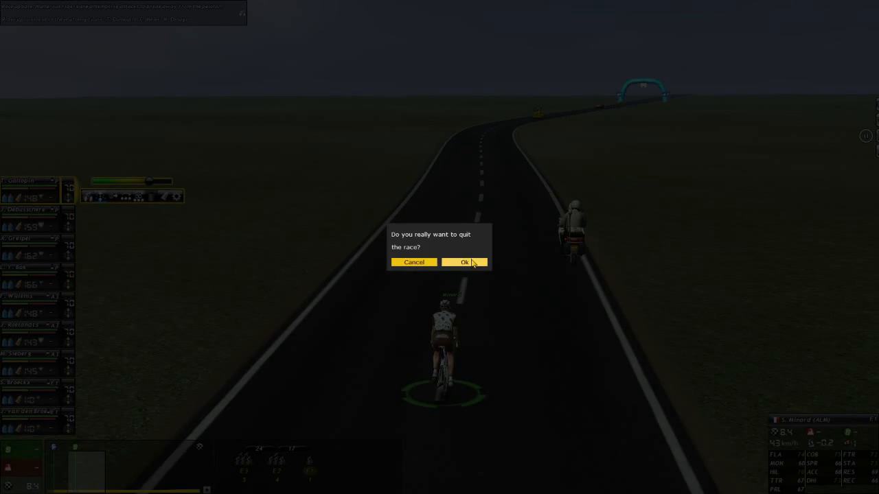
pyautogui.click(466, 263)
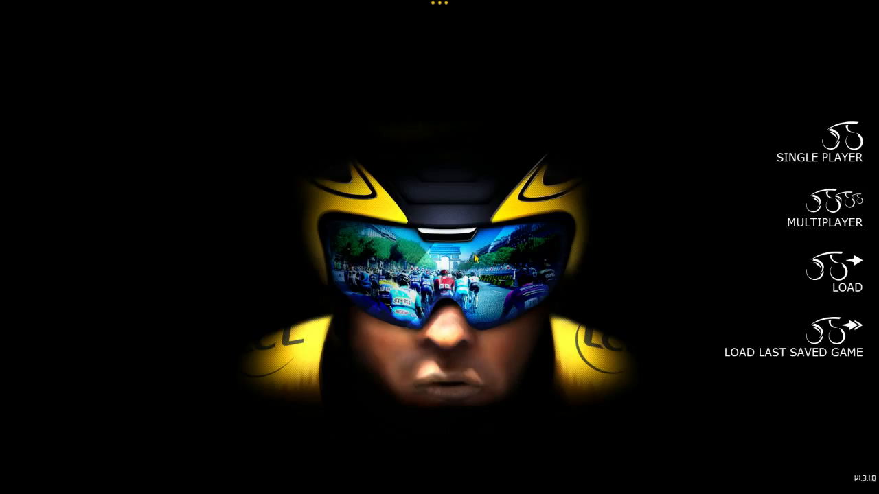